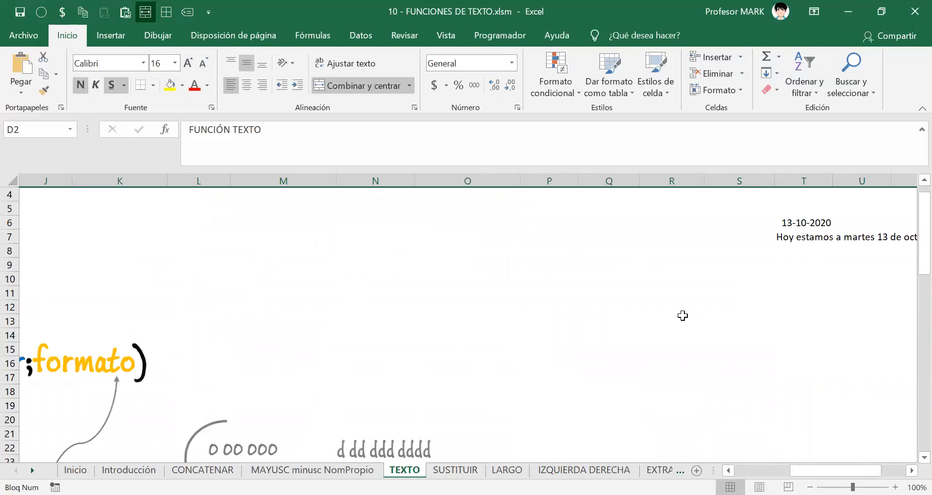
Change T6's date to 19-10-2020 so T7 reads 'Hoy estamos a lunes 19 de octubre de 2020'.
{"action": "left_click_drag", "start_coordinate": [807, 466], "coordinate": [719, 359]}
{"action": "left_click", "coordinate": [504, 224]}
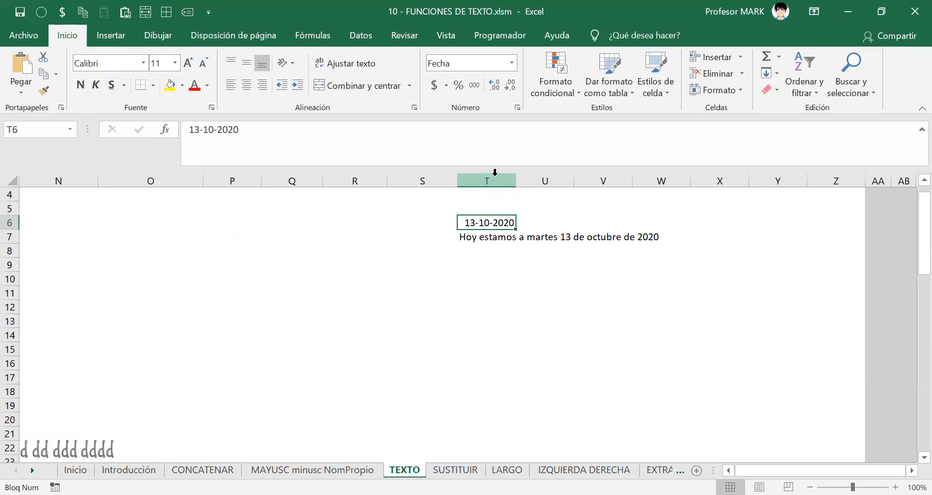
{"action": "key", "text": "F2"}
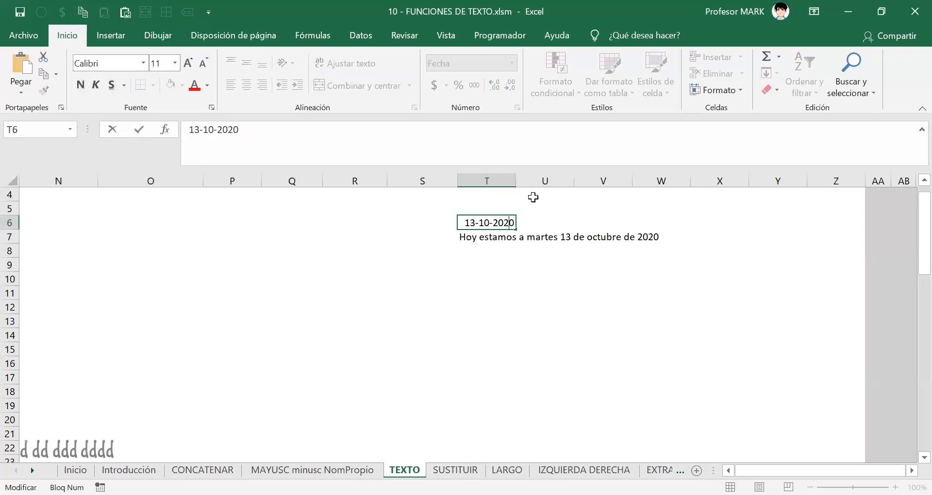
{"action": "key", "text": "BackSpace"}
{"action": "key", "text": "BackSpace"}
{"action": "type", "text": "19"}
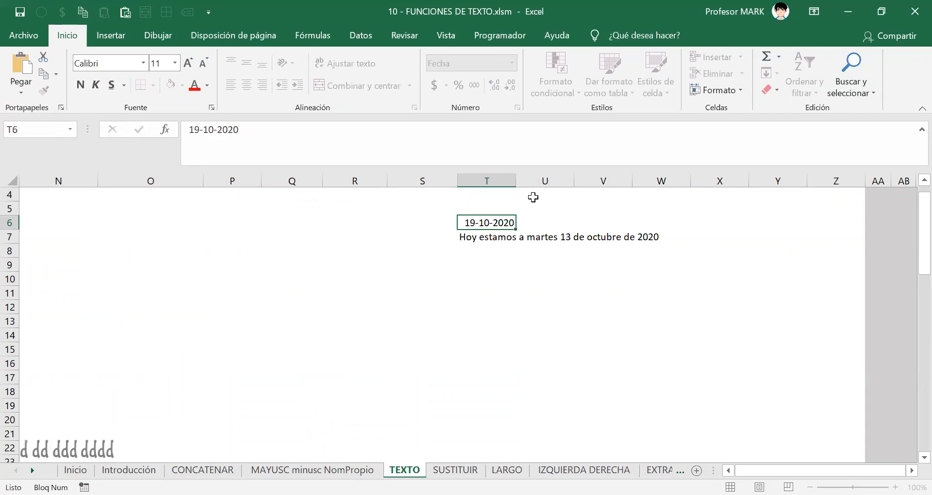
{"action": "key", "text": "Return"}
{"action": "left_click", "coordinate": [508, 220]}
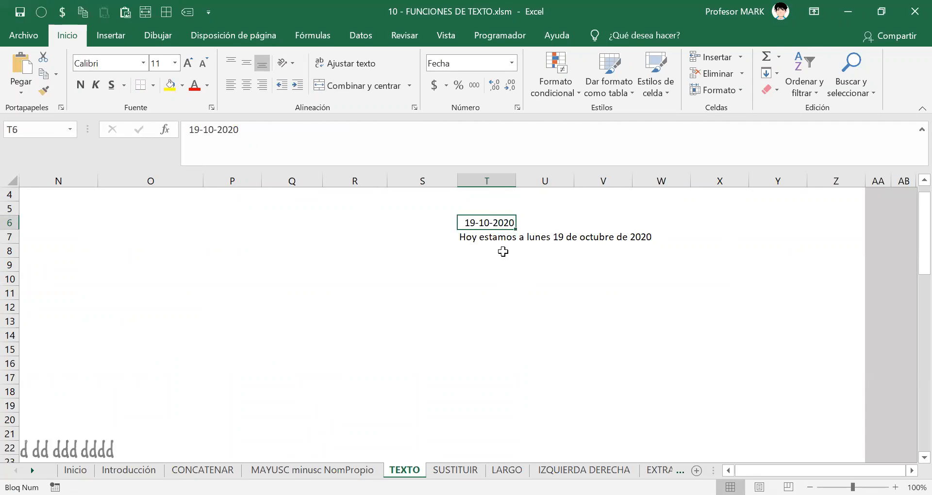
{"action": "left_click", "coordinate": [472, 237]}
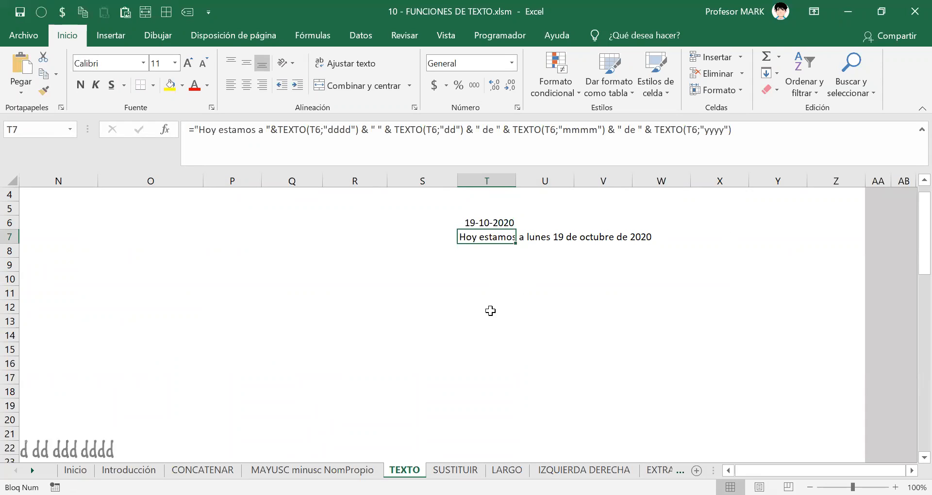
Replace T7's formula with ="Hoy estamos a "&T6, which displays 44123.
{"action": "double_click", "coordinate": [474, 235]}
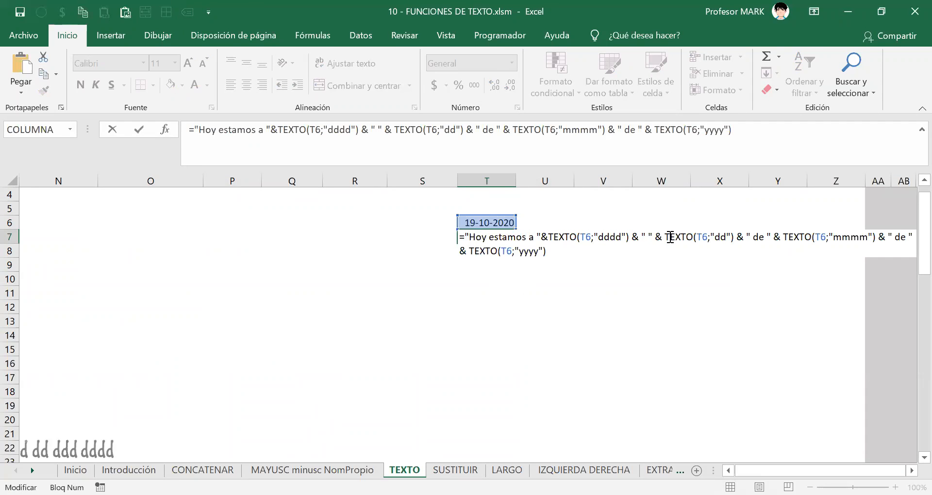
{"action": "left_click", "coordinate": [576, 265]}
{"action": "key", "text": "Escape"}
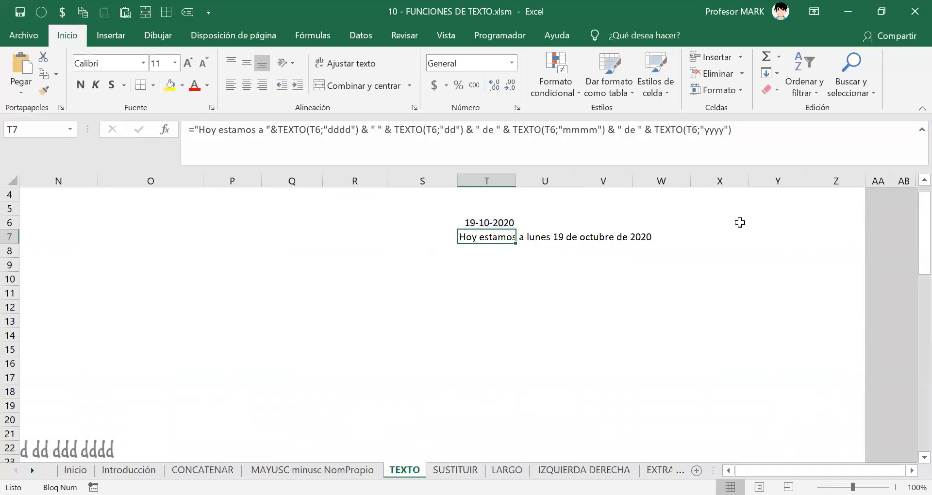
{"action": "type", "text": "=\"H"}
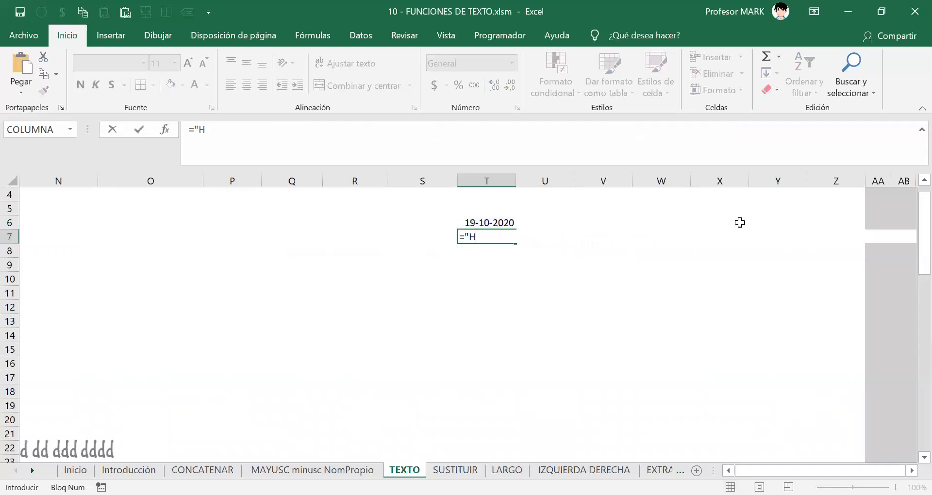
{"action": "type", "text": "oy estamos a \"&"}
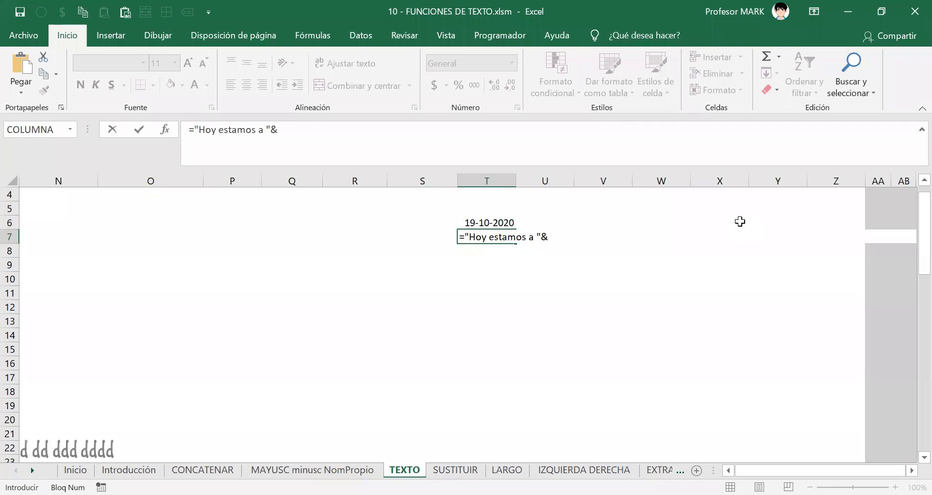
{"action": "left_click", "coordinate": [488, 219]}
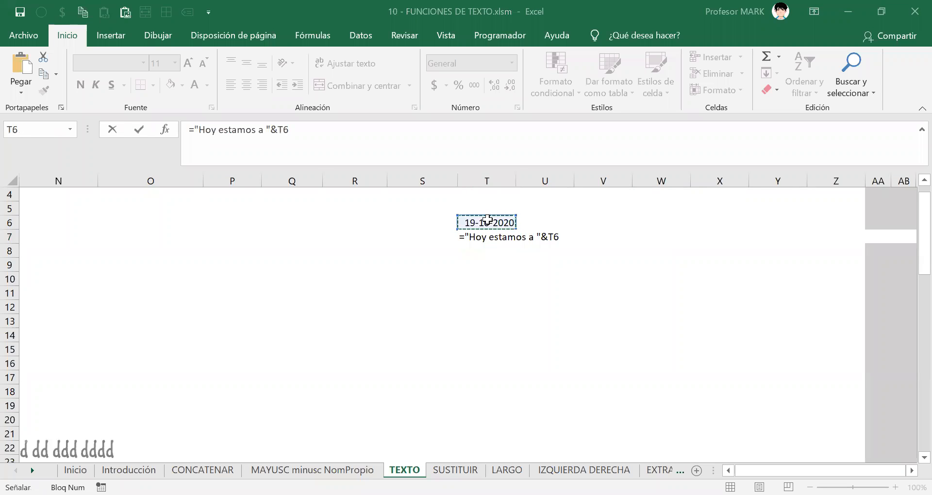
{"action": "left_click", "coordinate": [558, 235]}
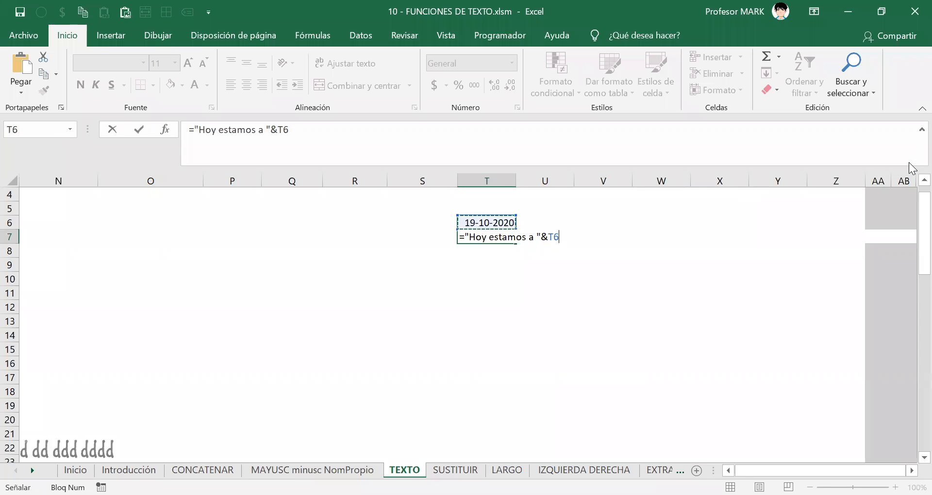
{"action": "key", "text": "Return"}
{"action": "key", "text": "Up"}
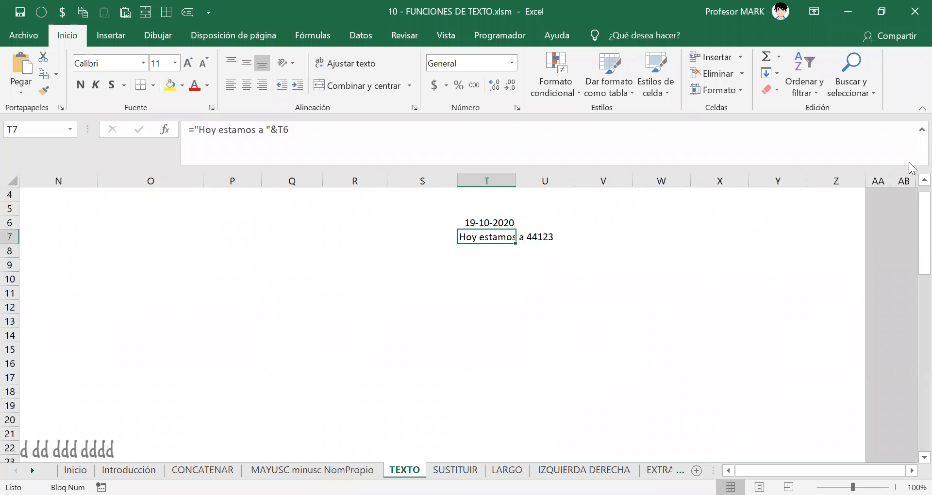
{"action": "key", "text": "F2"}
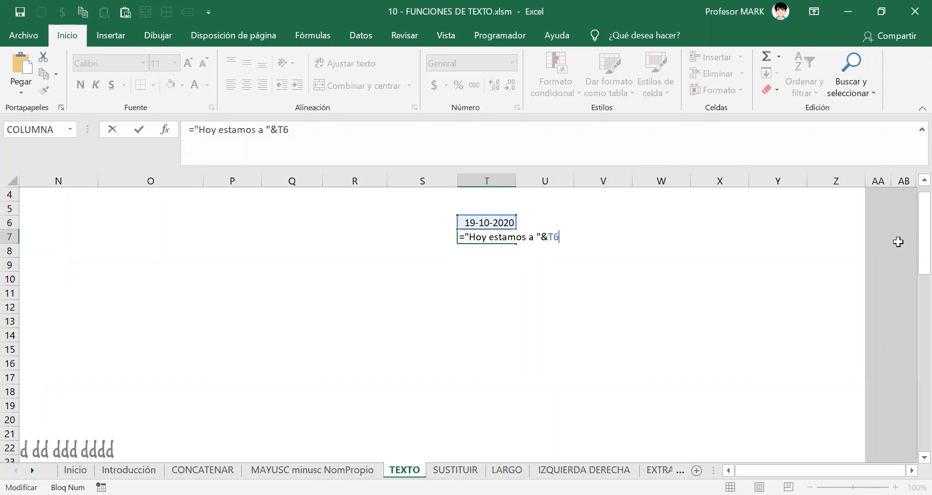
{"action": "key", "text": "Return"}
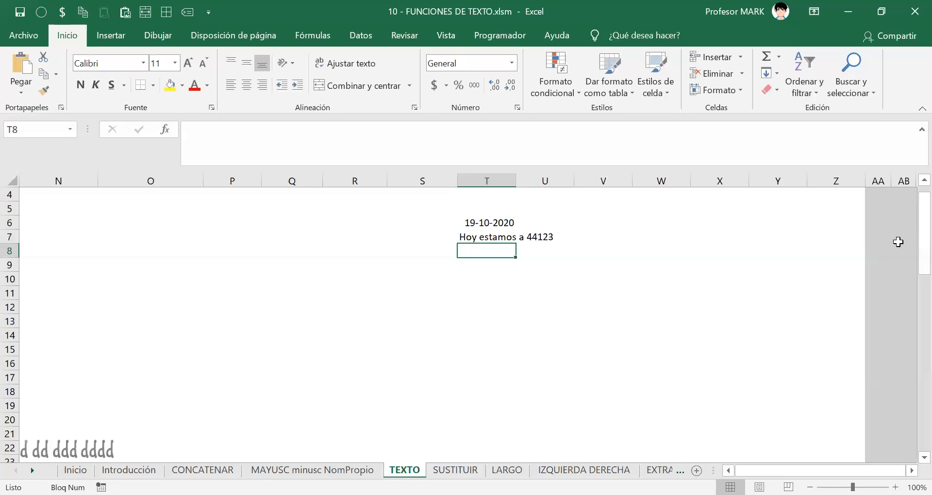
{"action": "left_click", "coordinate": [472, 236]}
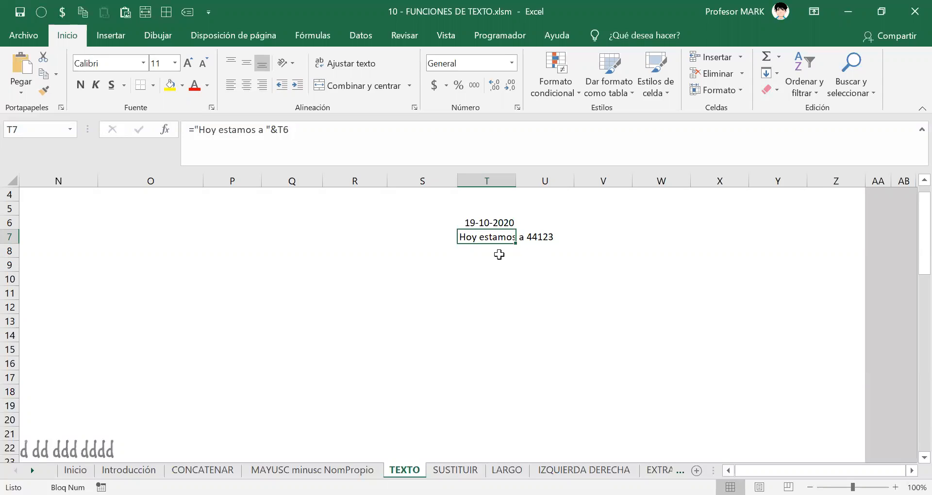
{"action": "key", "text": "F2"}
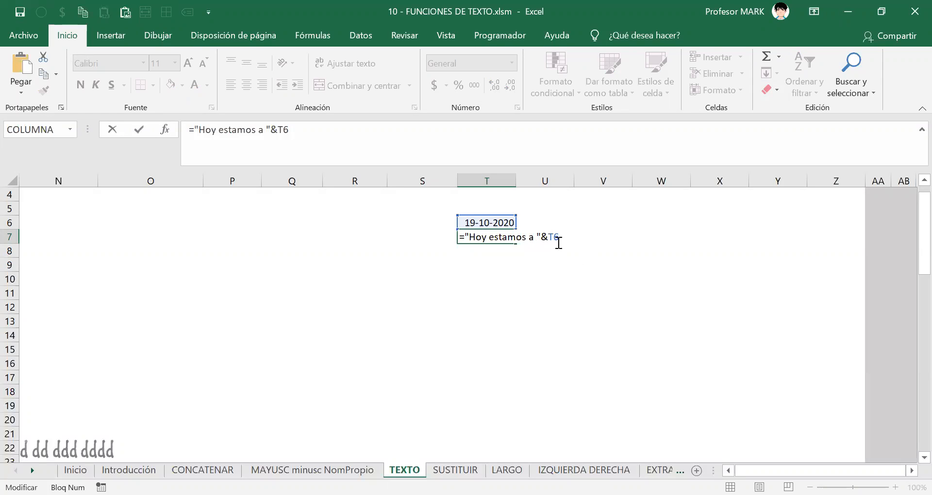
{"action": "left_click_drag", "start_coordinate": [548, 237], "coordinate": [560, 238]}
{"action": "type", "text": "TEXTO("}
Complete T7 as ="Hoy estamos a "&TEXTO(T6;"dd/mm/yyyy") so the date shows 19/10/2020.
{"action": "left_click", "coordinate": [483, 222]}
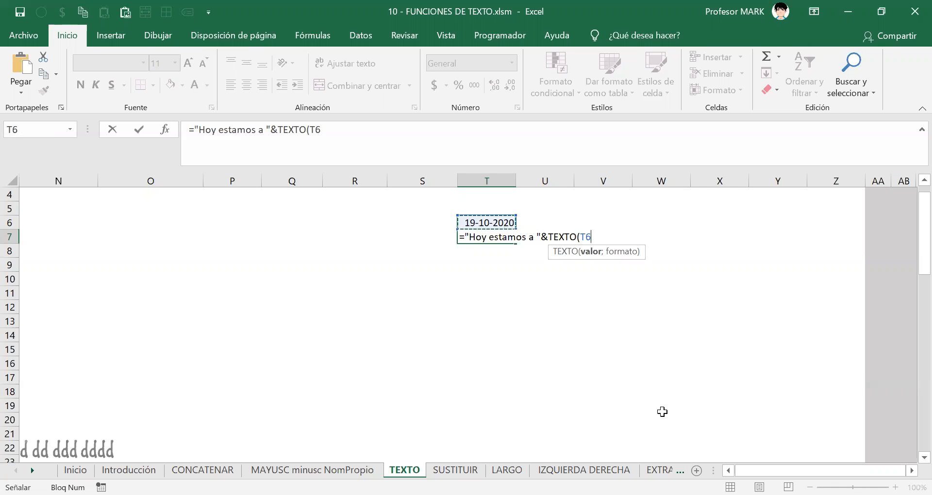
{"action": "type", "text": ";"}
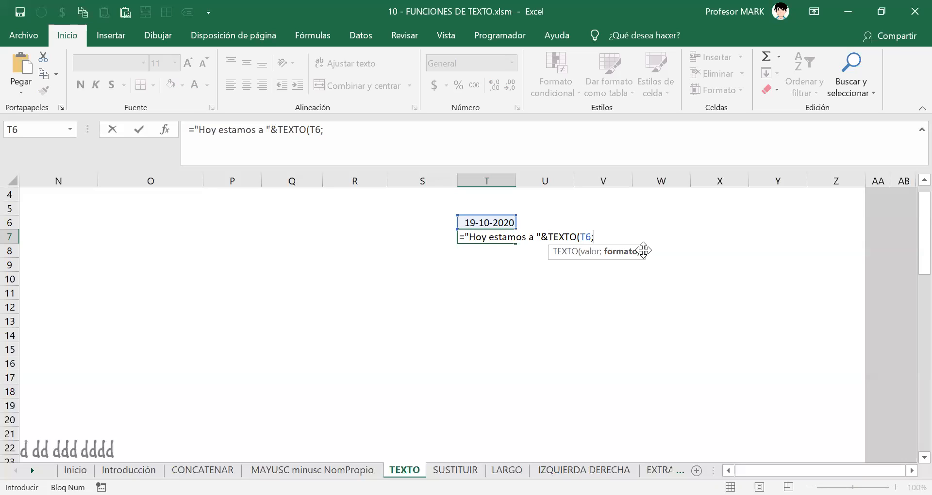
{"action": "type", "text": "\"dd/mm/y"}
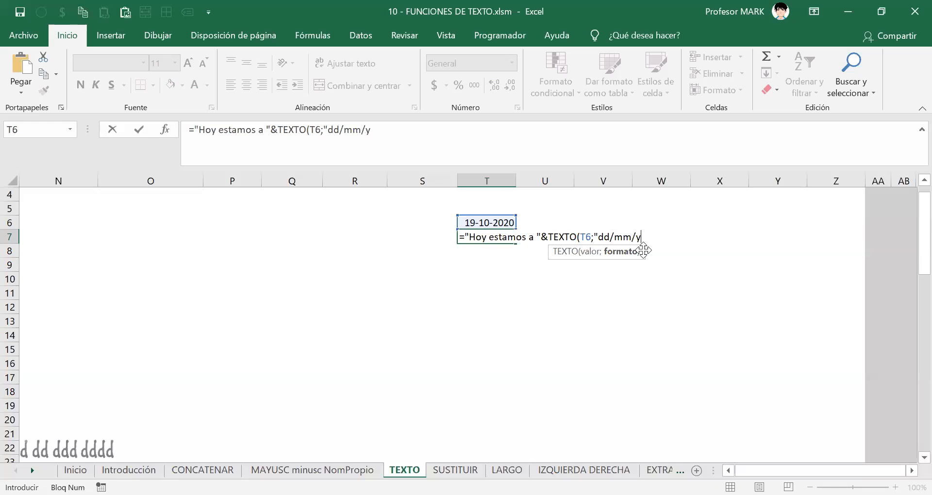
{"action": "type", "text": "yyy\")"}
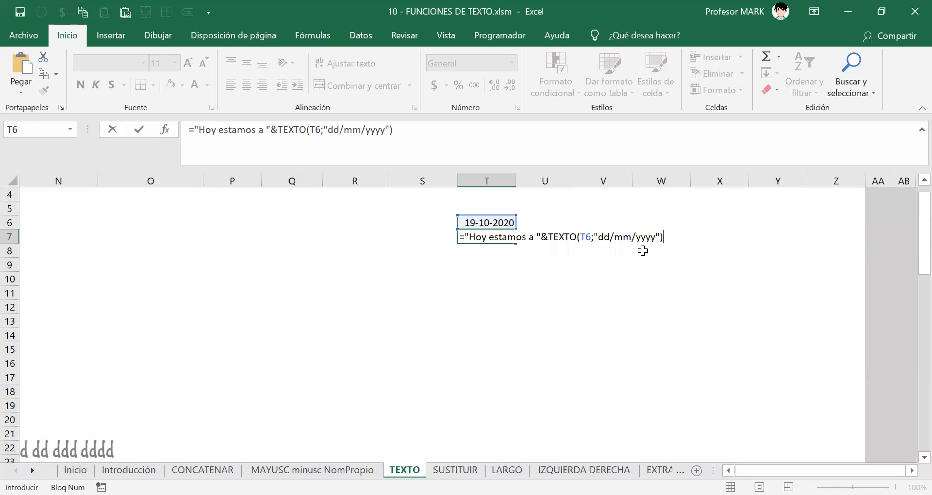
{"action": "key", "text": "Return"}
{"action": "key", "text": "Up"}
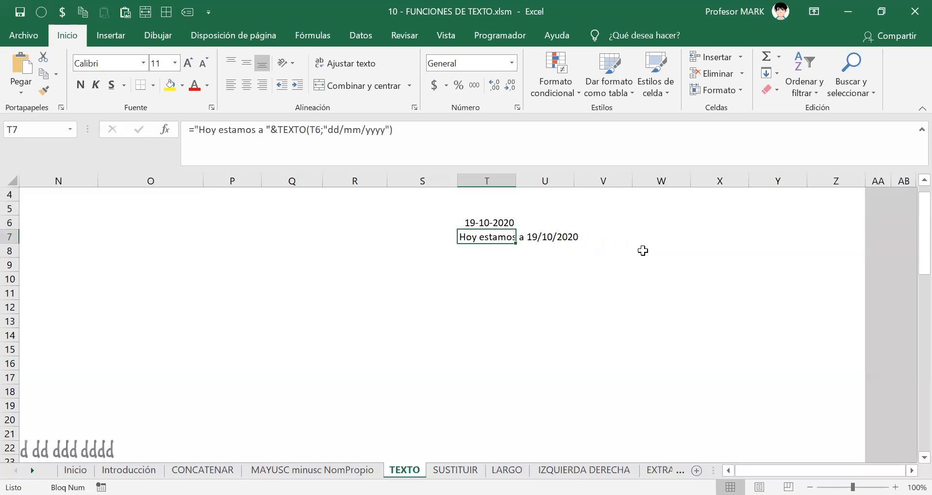
{"action": "key", "text": "F2"}
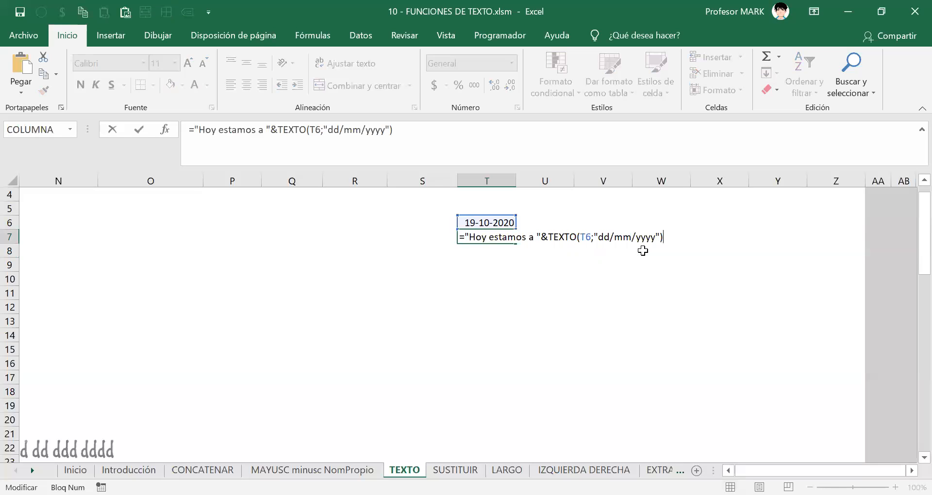
{"action": "key", "text": "BackSpace"}
{"action": "key", "text": "BackSpace"}
{"action": "key", "text": "BackSpace"}
{"action": "key", "text": "BackSpace"}
{"action": "key", "text": "BackSpace"}
{"action": "key", "text": "BackSpace"}
{"action": "key", "text": "BackSpace"}
{"action": "key", "text": "BackSpace"}
{"action": "key", "text": "BackSpace"}
{"action": "key", "text": "BackSpace"}
{"action": "key", "text": "BackSpace"}
{"action": "key", "text": "BackSpace"}
{"action": "key", "text": "BackSpace"}
{"action": "key", "text": "BackSpace"}
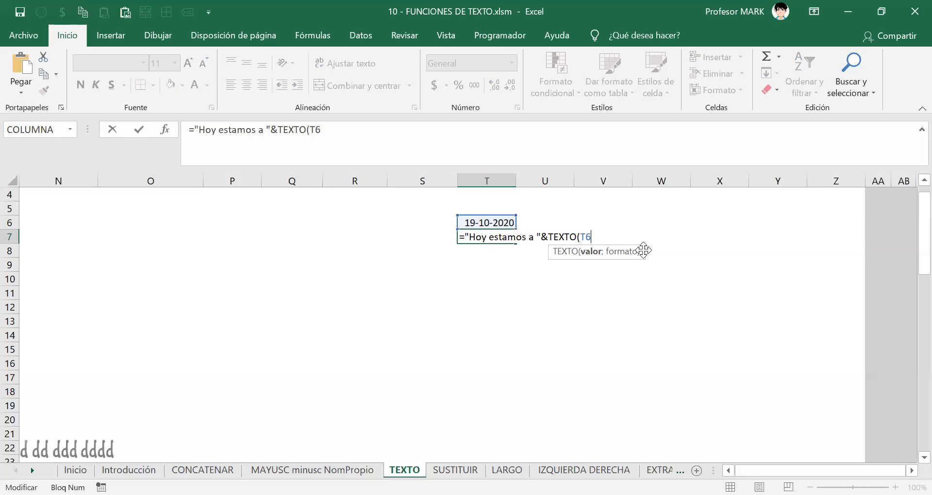
{"action": "key", "text": "BackSpace"}
{"action": "key", "text": "BackSpace"}
{"action": "key", "text": "BackSpace"}
{"action": "key", "text": "BackSpace"}
{"action": "key", "text": "BackSpace"}
{"action": "key", "text": "BackSpace"}
{"action": "key", "text": "BackSpace"}
{"action": "key", "text": "BackSpace"}
{"action": "left_click", "coordinate": [471, 221]}
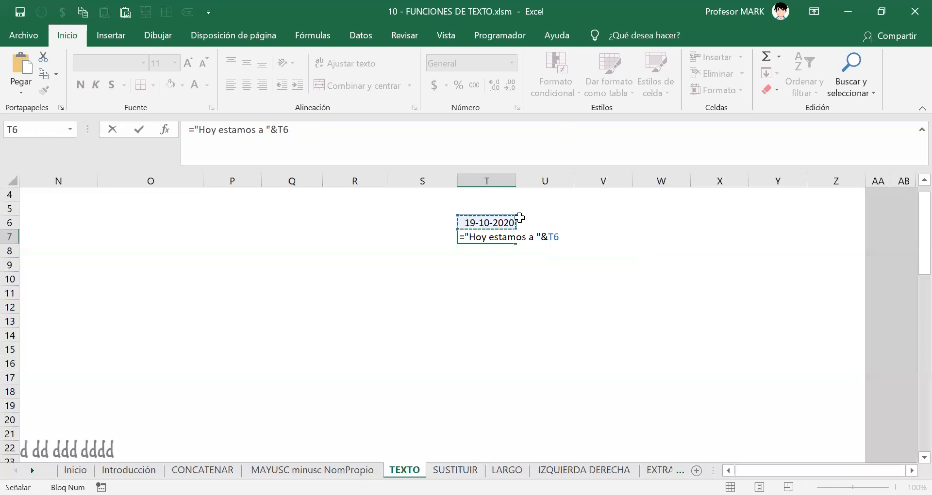
{"action": "key", "text": "Return"}
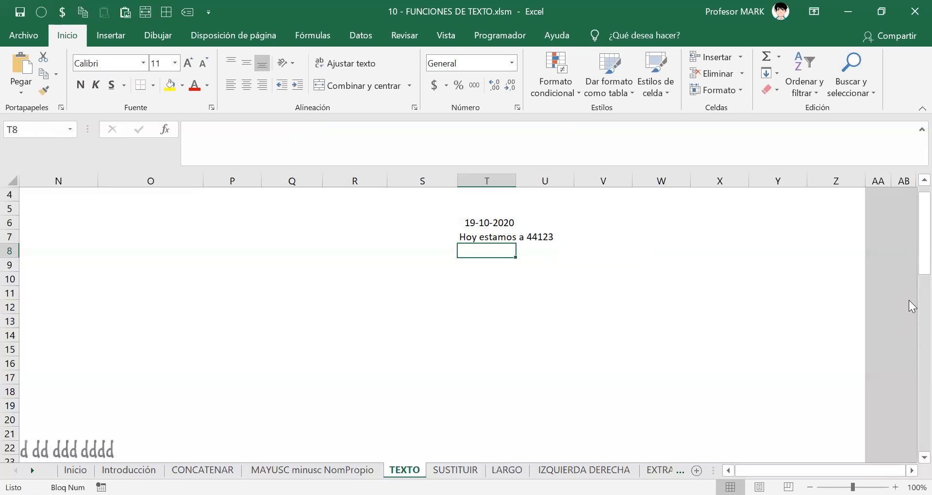
{"action": "key", "text": "Up"}
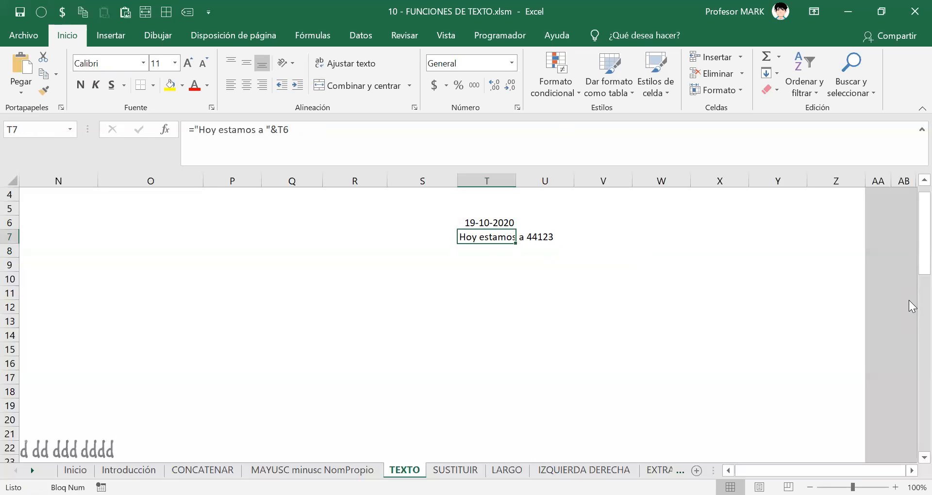
{"action": "key", "text": "ctrl+c"}
{"action": "key", "text": "Escape"}
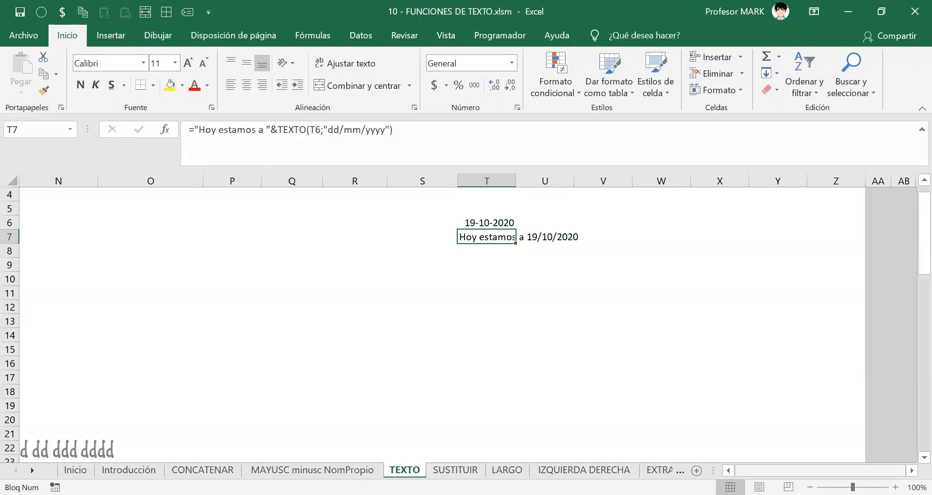
Scroll left and down the TEXTO sheet to the HÁGALO USTED MISMO exercise tables.
{"action": "scroll", "coordinate": [194, 328], "scroll_direction": "left", "scroll_amount": 5}
{"action": "scroll", "coordinate": [304, 337], "scroll_direction": "down", "scroll_amount": 5}
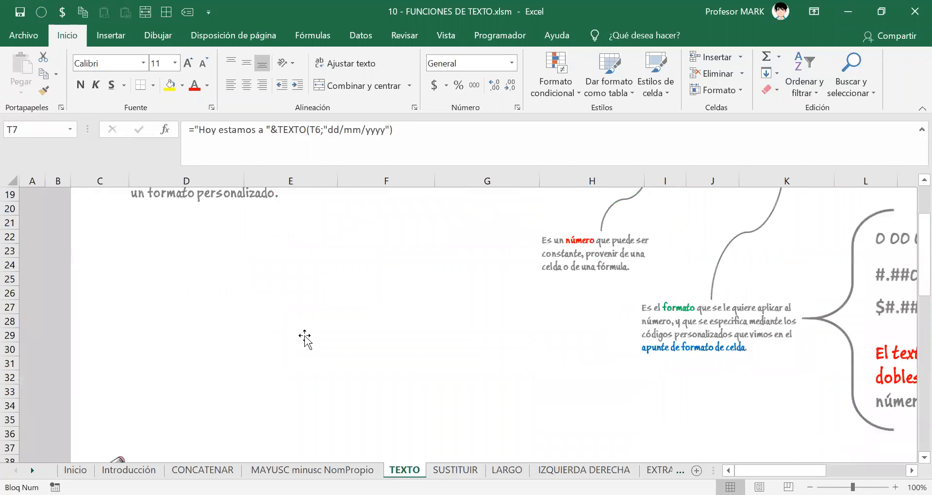
{"action": "scroll", "coordinate": [305, 336], "scroll_direction": "down", "scroll_amount": 2}
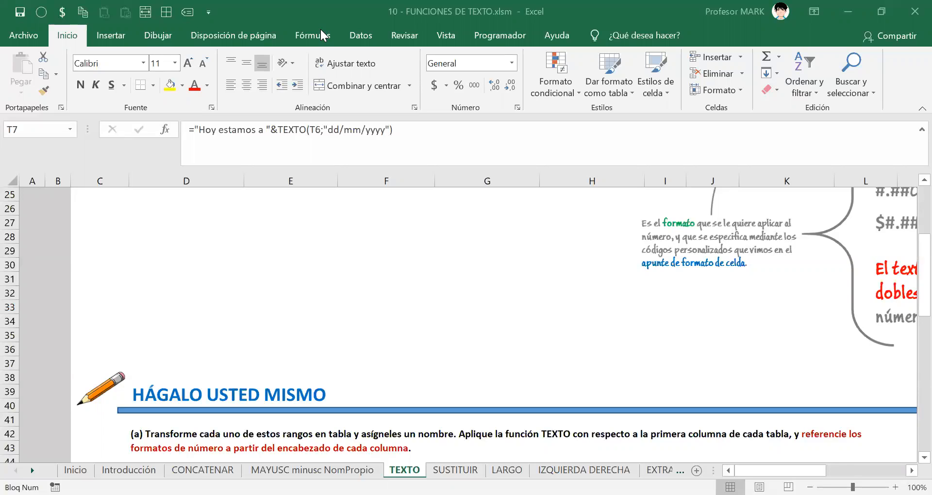
{"action": "scroll", "coordinate": [329, 298], "scroll_direction": "down", "scroll_amount": 6}
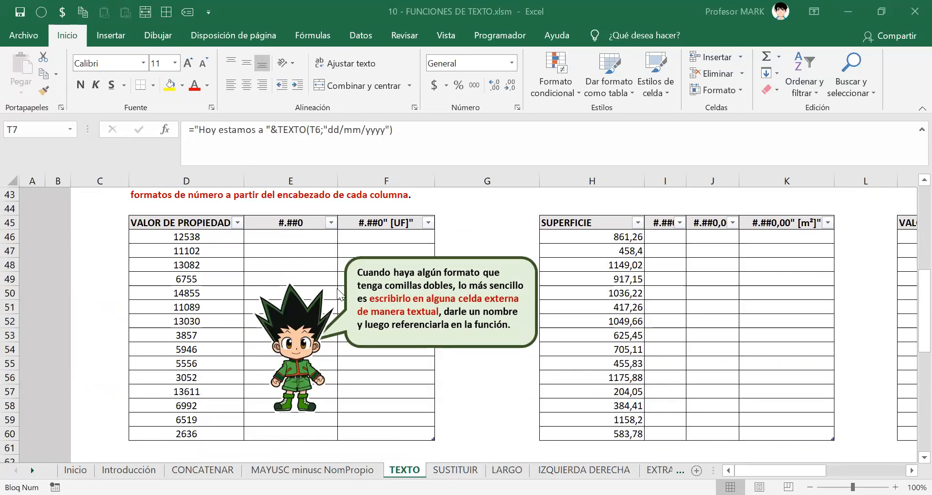
Move the cartoon tip about double-quoted formats beside the SUPERFICIE table.
{"action": "left_click_drag", "start_coordinate": [338, 295], "coordinate": [576, 273]}
{"action": "scroll", "coordinate": [526, 277], "scroll_direction": "up", "scroll_amount": 3}
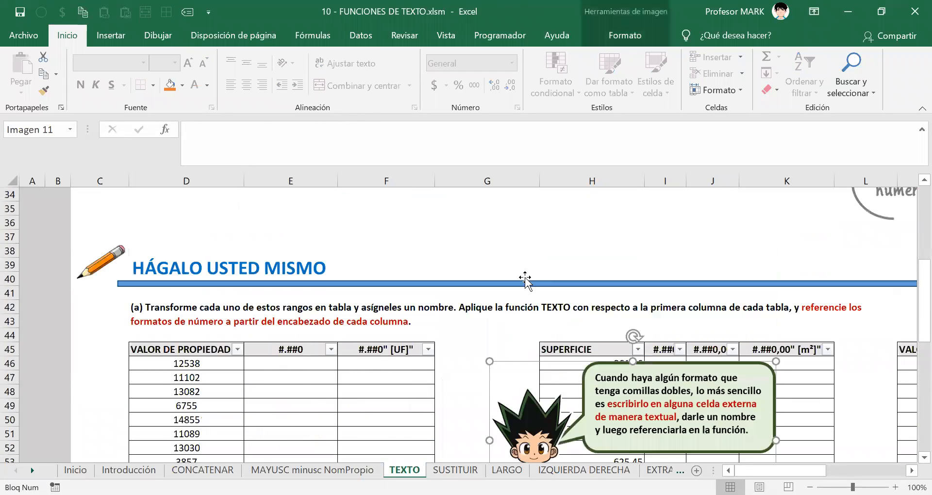
{"action": "scroll", "coordinate": [525, 280], "scroll_direction": "down", "scroll_amount": 3}
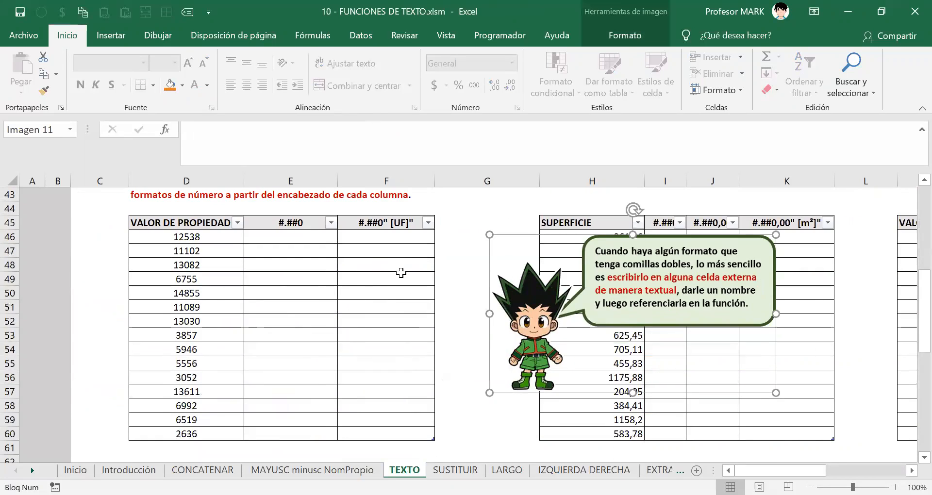
{"action": "scroll", "coordinate": [400, 272], "scroll_direction": "down", "scroll_amount": 6}
{"action": "scroll", "coordinate": [401, 273], "scroll_direction": "down", "scroll_amount": 6}
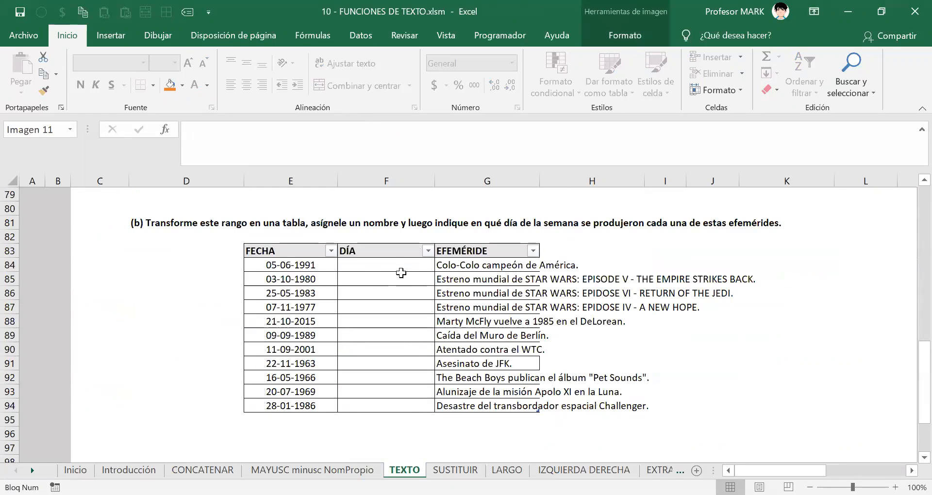
{"action": "scroll", "coordinate": [400, 273], "scroll_direction": "down", "scroll_amount": 3}
{"action": "scroll", "coordinate": [403, 292], "scroll_direction": "up", "scroll_amount": 5}
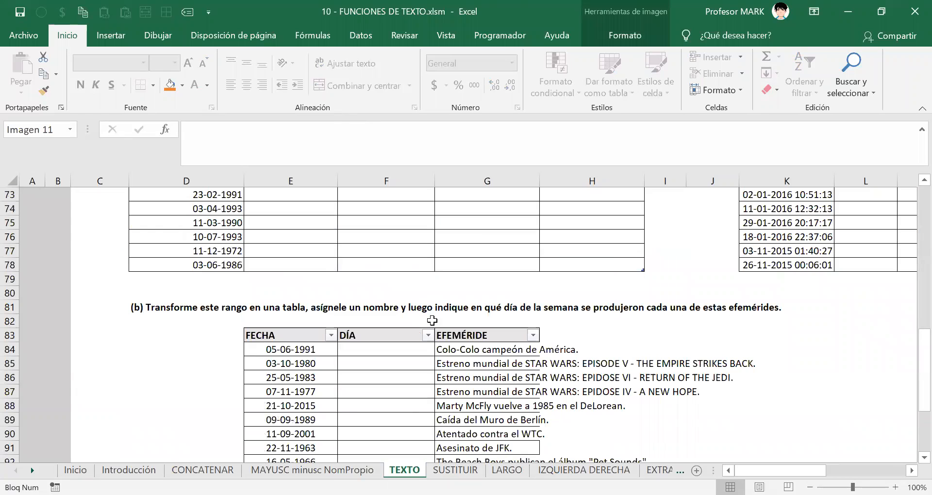
{"action": "scroll", "coordinate": [432, 324], "scroll_direction": "down", "scroll_amount": 2}
{"action": "scroll", "coordinate": [420, 336], "scroll_direction": "down", "scroll_amount": 4}
{"action": "scroll", "coordinate": [420, 336], "scroll_direction": "up", "scroll_amount": 14}
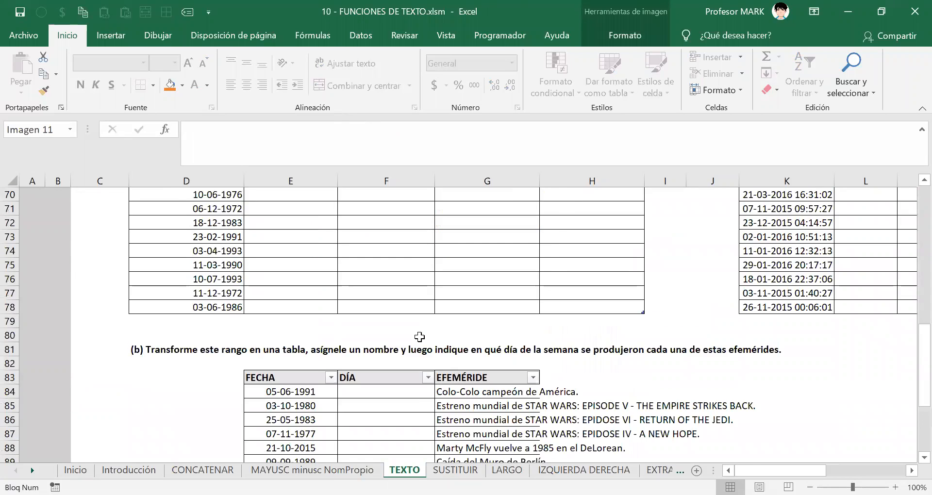
{"action": "scroll", "coordinate": [420, 336], "scroll_direction": "up", "scroll_amount": 7}
{"action": "scroll", "coordinate": [420, 336], "scroll_direction": "down", "scroll_amount": 5}
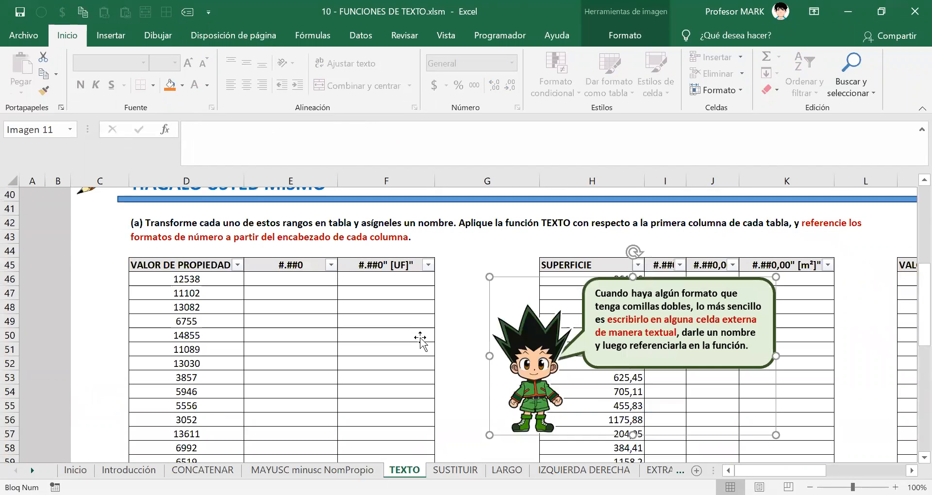
{"action": "scroll", "coordinate": [420, 340], "scroll_direction": "down", "scroll_amount": 1}
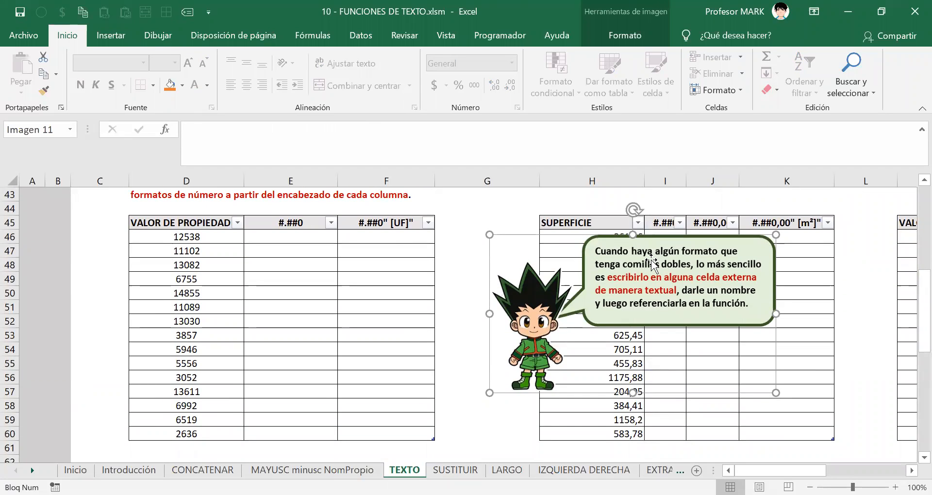
{"action": "mouse_move", "coordinate": [621, 266]}
{"action": "left_mouse_down"}
{"action": "mouse_move", "coordinate": [612, 334]}
{"action": "mouse_move", "coordinate": [584, 314]}
{"action": "mouse_move", "coordinate": [585, 288]}
{"action": "mouse_move", "coordinate": [633, 270]}
{"action": "mouse_move", "coordinate": [633, 254]}
{"action": "left_mouse_up"}
{"action": "scroll", "coordinate": [369, 247], "scroll_direction": "up", "scroll_amount": 2}
{"action": "scroll", "coordinate": [411, 247], "scroll_direction": "down", "scroll_amount": 2}
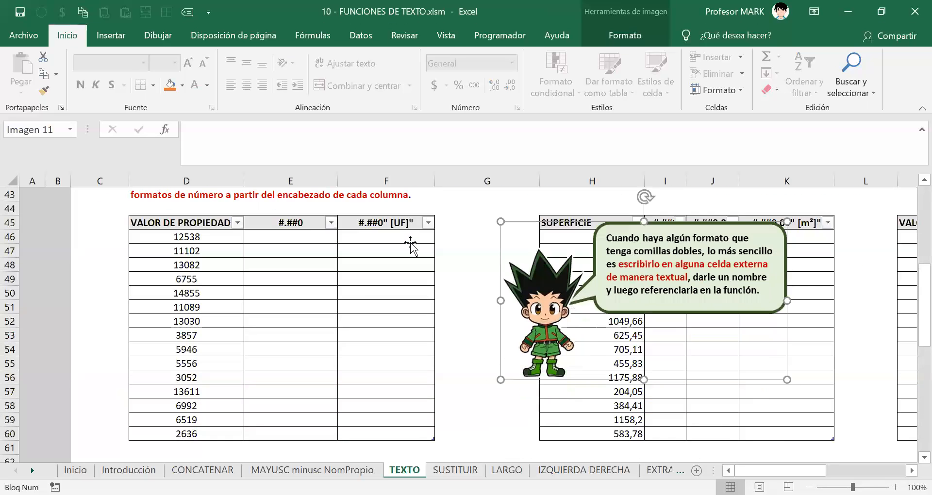
Select cells across the VALOR DE PROPIEDAD table D45:F60 to show its range.
{"action": "left_click", "coordinate": [314, 235]}
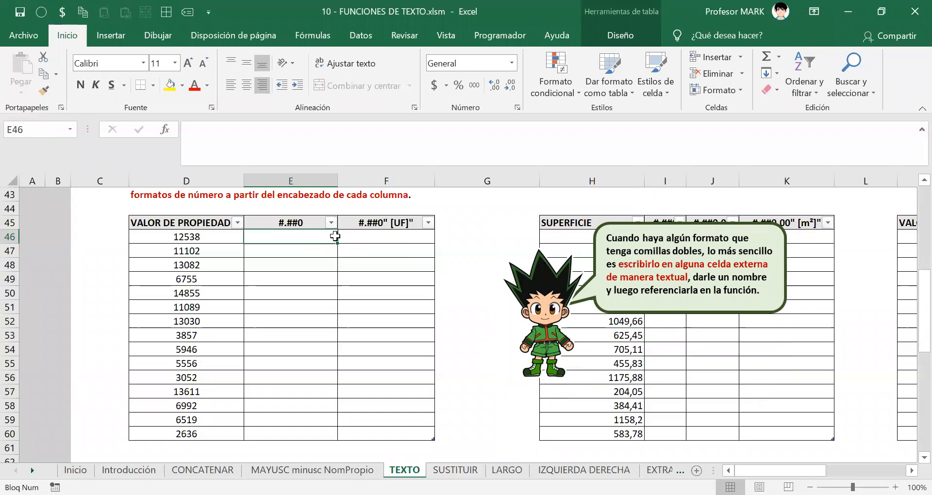
{"action": "left_click", "coordinate": [196, 221]}
{"action": "left_click_drag", "start_coordinate": [305, 281], "coordinate": [395, 432]}
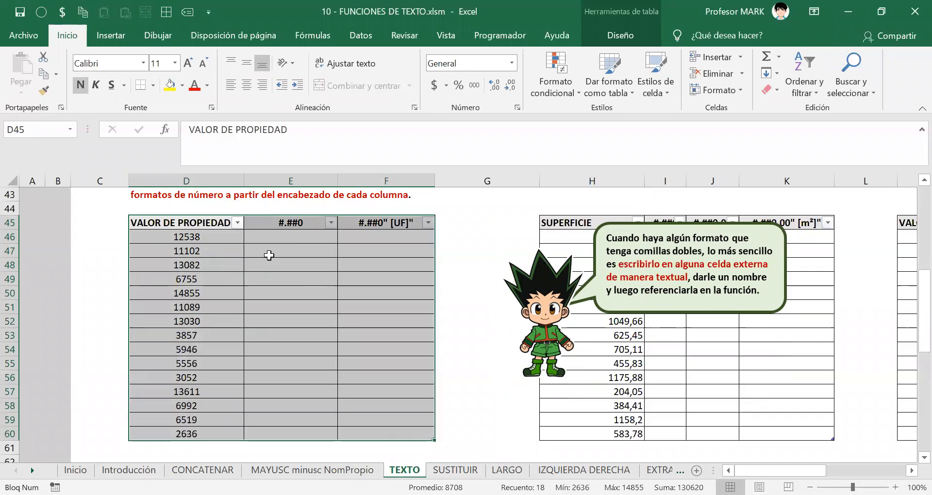
{"action": "left_click", "coordinate": [269, 256]}
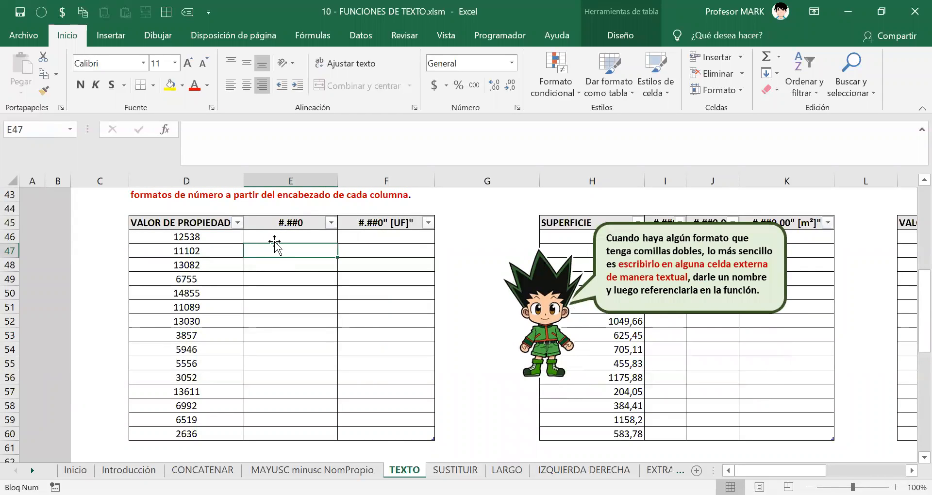
{"action": "left_click", "coordinate": [274, 236]}
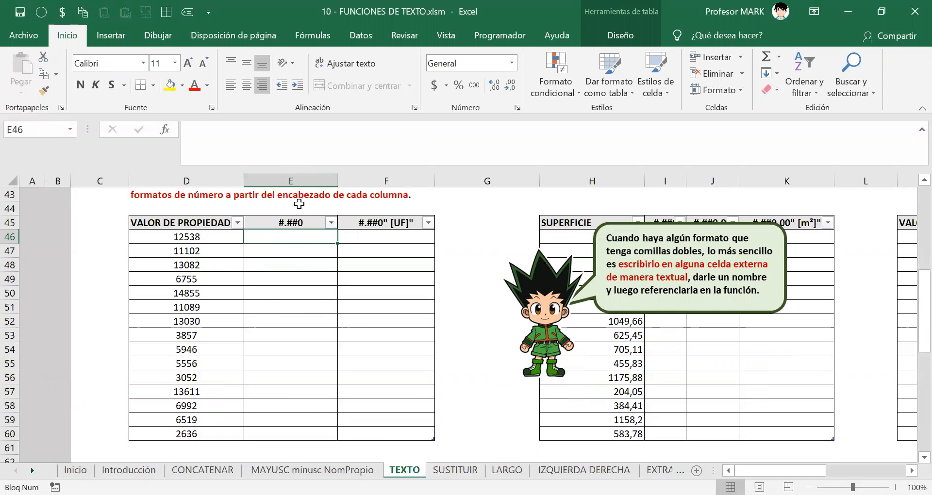
{"action": "left_click_drag", "start_coordinate": [186, 222], "coordinate": [190, 236]}
{"action": "left_click", "coordinate": [192, 221]}
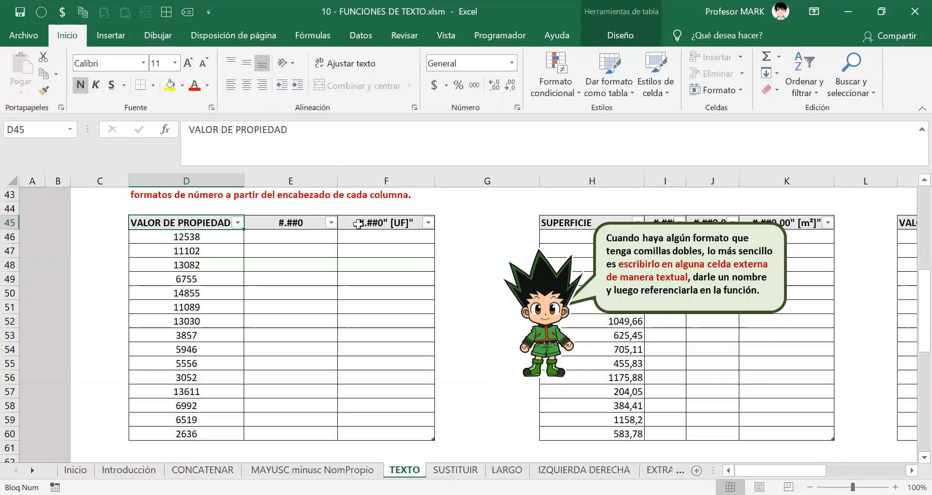
{"action": "left_click", "coordinate": [291, 238]}
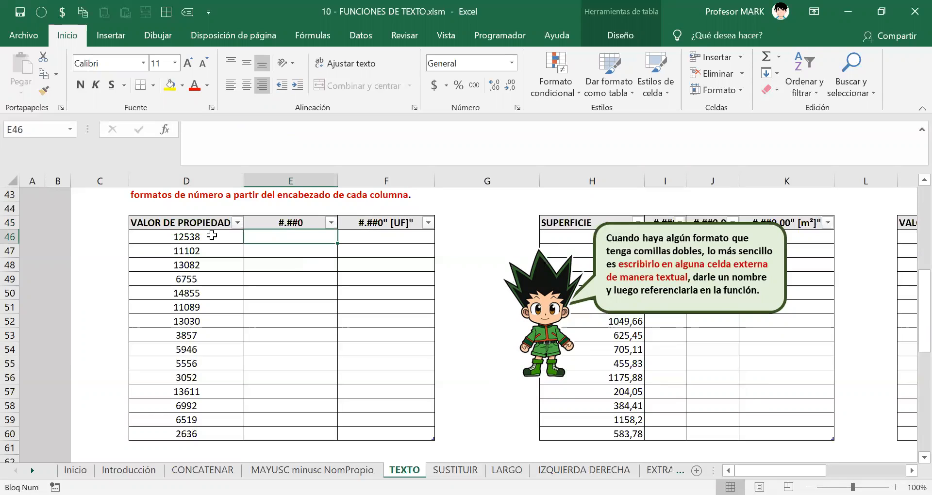
{"action": "left_click", "coordinate": [203, 223]}
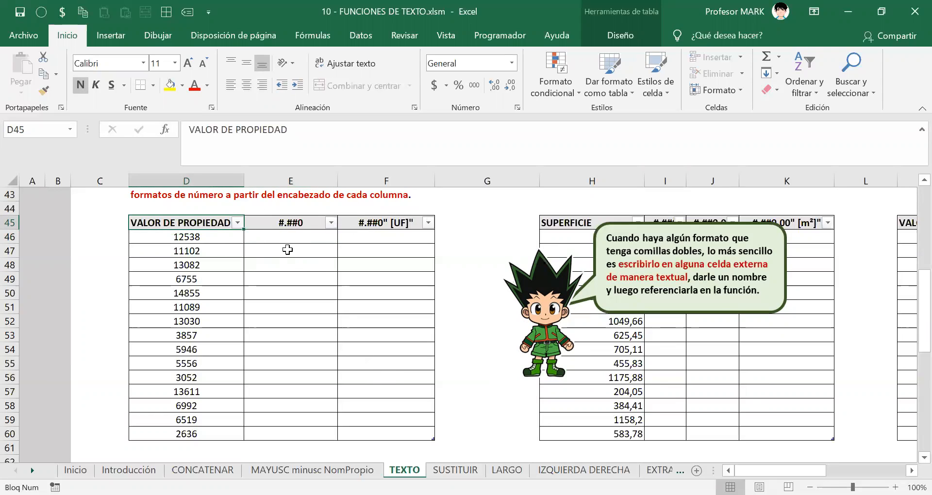
{"action": "left_click", "coordinate": [289, 266]}
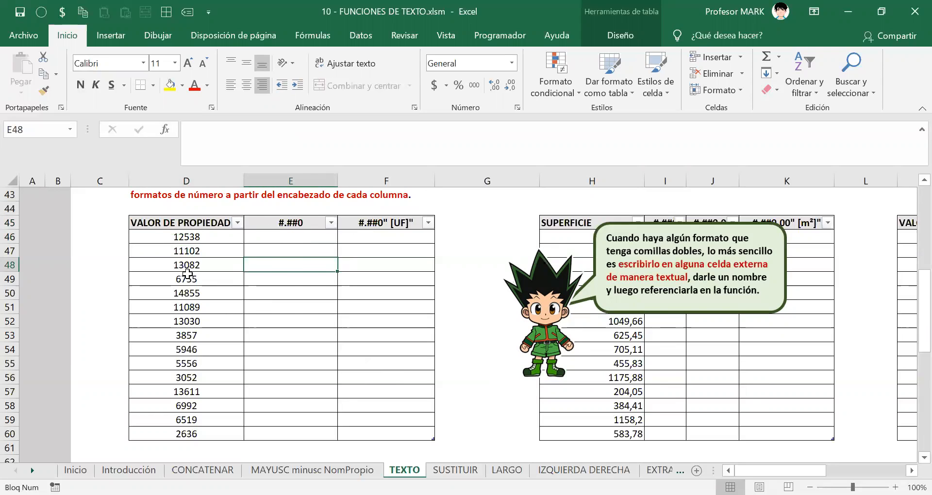
{"action": "left_click", "coordinate": [314, 354]}
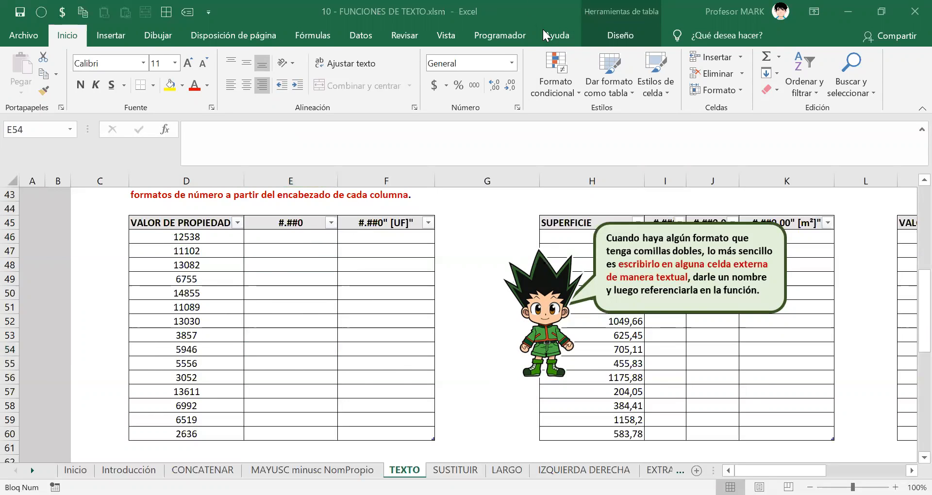
{"action": "mouse_move", "coordinate": [605, 2]}
{"action": "left_mouse_down"}
{"action": "mouse_move", "coordinate": [587, 12]}
{"action": "mouse_move", "coordinate": [617, 35]}
{"action": "mouse_move", "coordinate": [660, 27]}
{"action": "mouse_move", "coordinate": [605, 2]}
{"action": "left_mouse_up"}
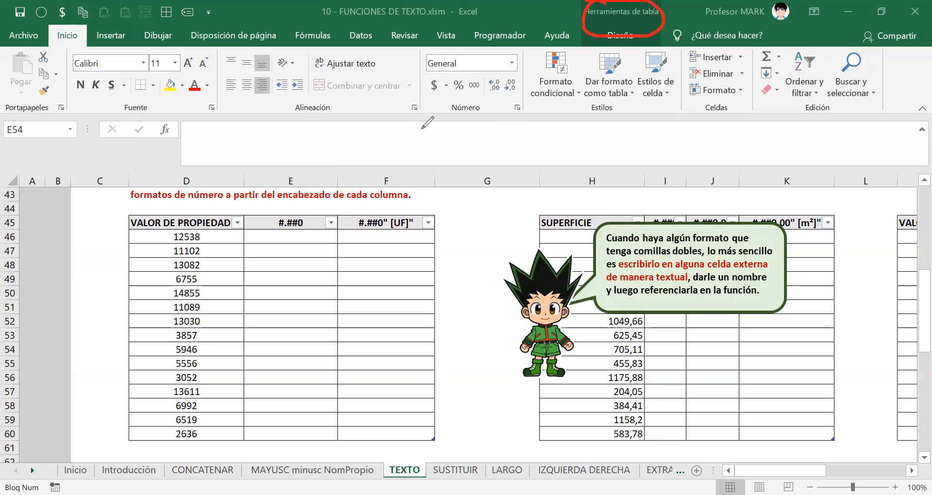
{"action": "key", "text": "Escape"}
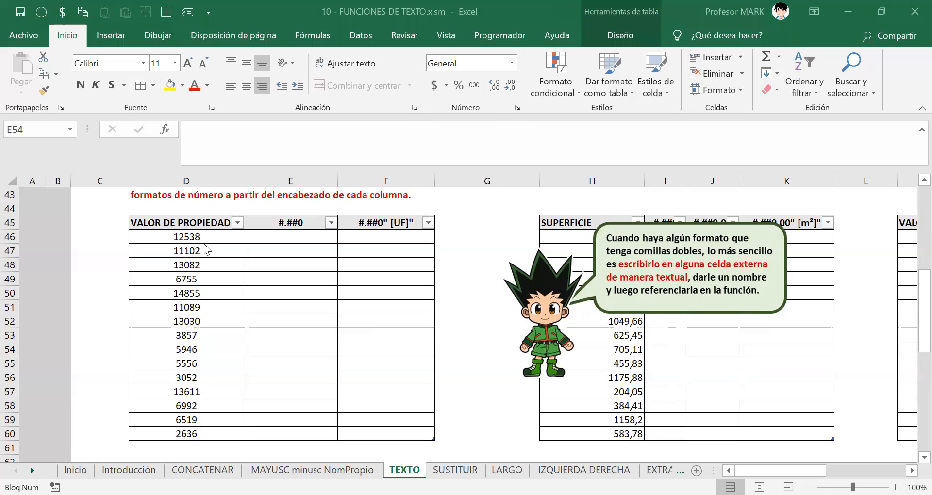
{"action": "left_click", "coordinate": [193, 228]}
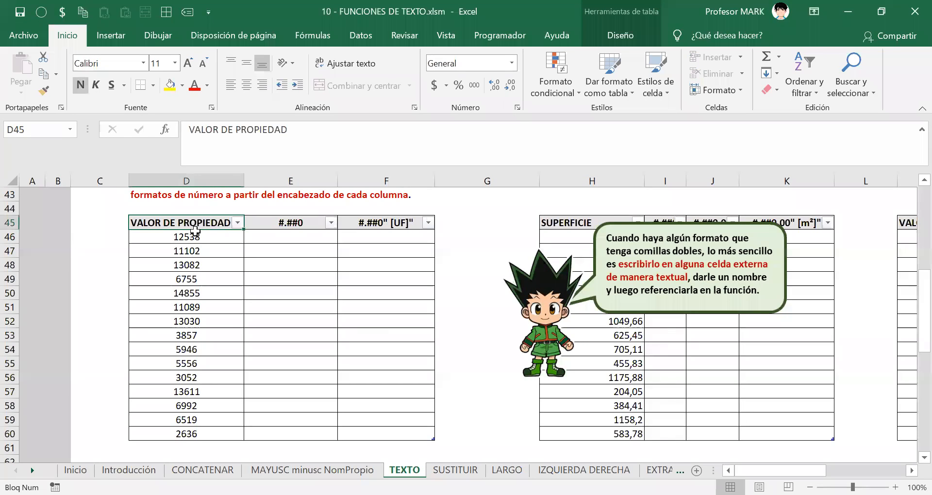
{"action": "key", "text": "ctrl+e"}
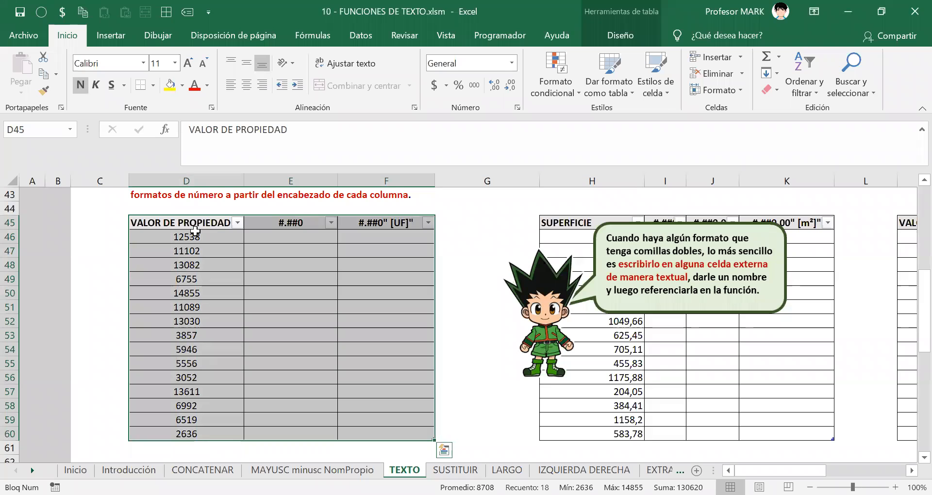
{"action": "left_click", "coordinate": [194, 231], "text": "ctrl"}
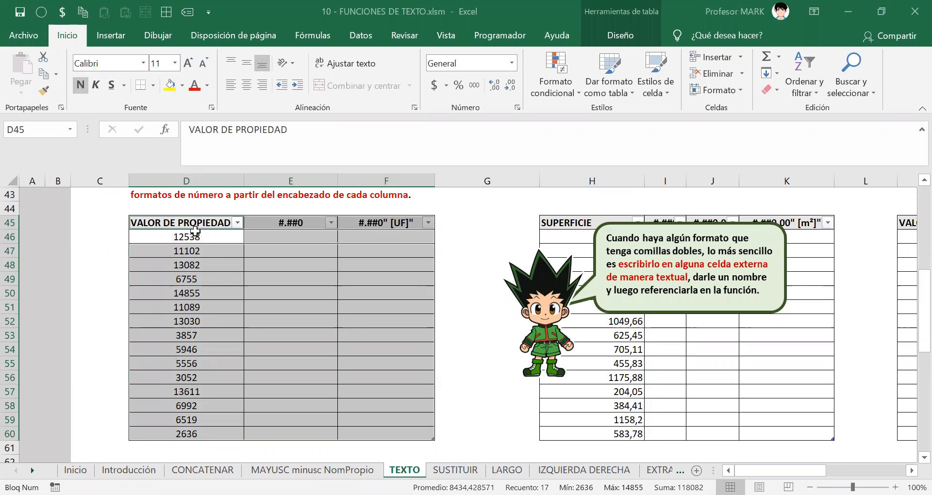
{"action": "left_click", "coordinate": [216, 245]}
{"action": "left_click", "coordinate": [206, 223]}
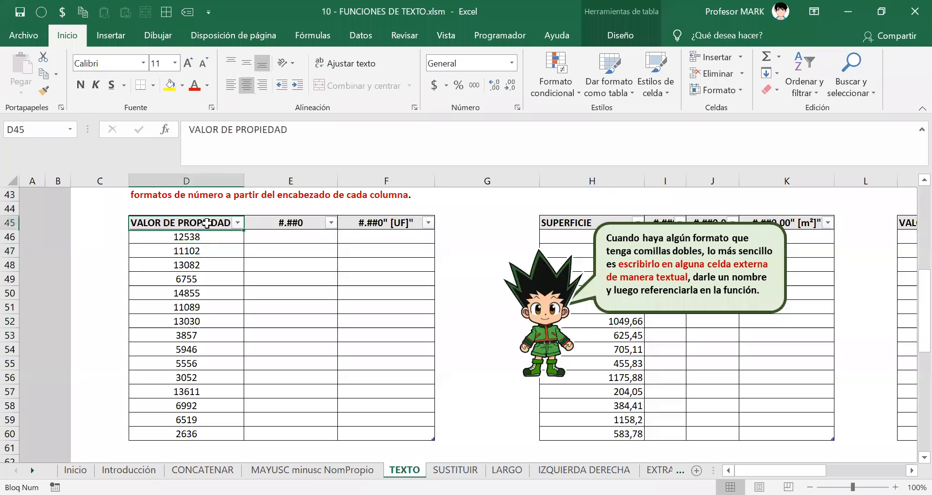
{"action": "key", "text": "ctrl+shift+Right"}
{"action": "key", "text": "ctrl+shift+Down"}
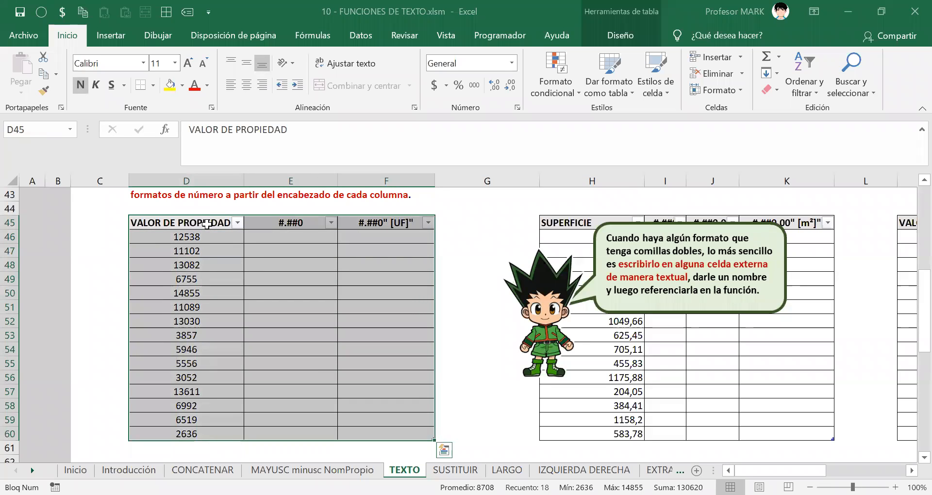
{"action": "left_click", "coordinate": [275, 293]}
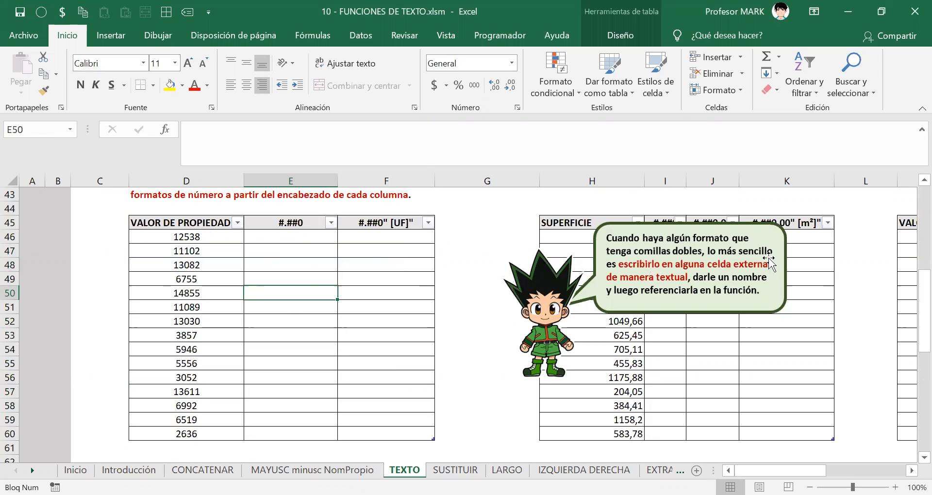
{"action": "left_click_drag", "start_coordinate": [187, 237], "coordinate": [252, 449]}
{"action": "left_click_drag", "start_coordinate": [290, 238], "coordinate": [280, 434]}
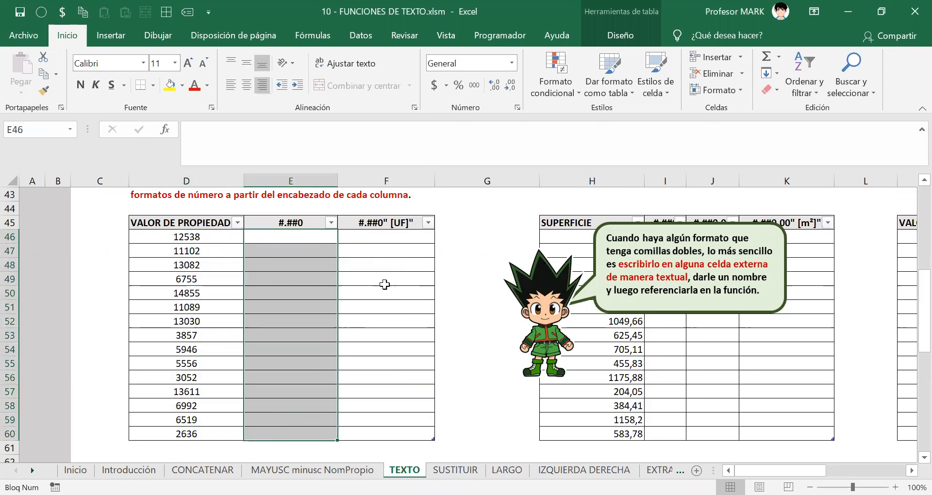
{"action": "left_click_drag", "start_coordinate": [374, 237], "coordinate": [365, 436]}
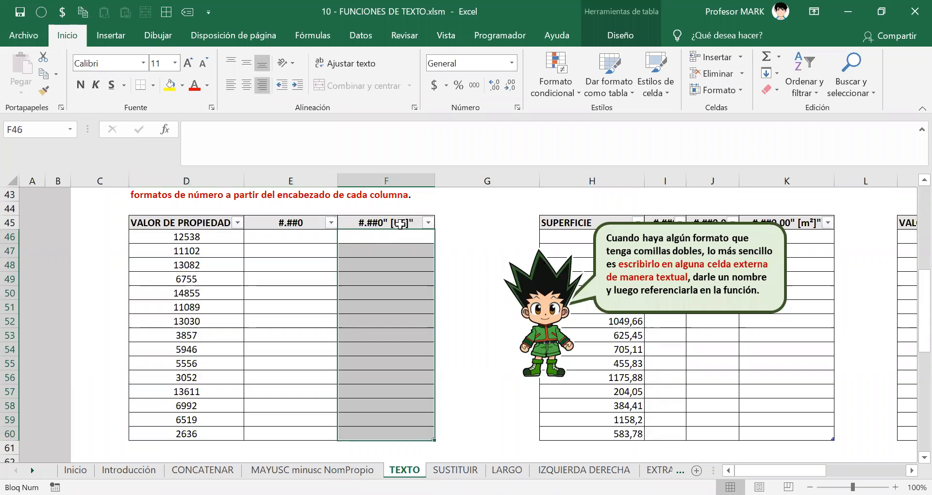
{"action": "left_click", "coordinate": [252, 241]}
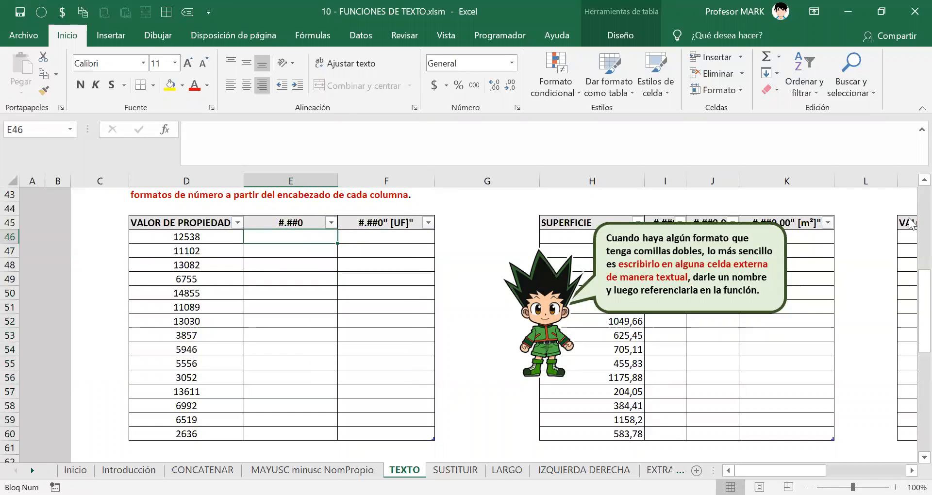
{"action": "type", "text": "="}
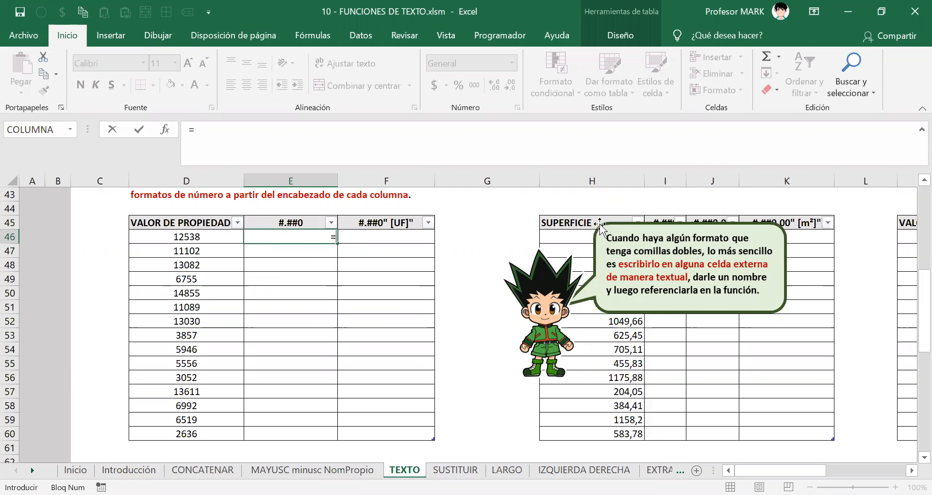
{"action": "type", "text": "\"El valor"}
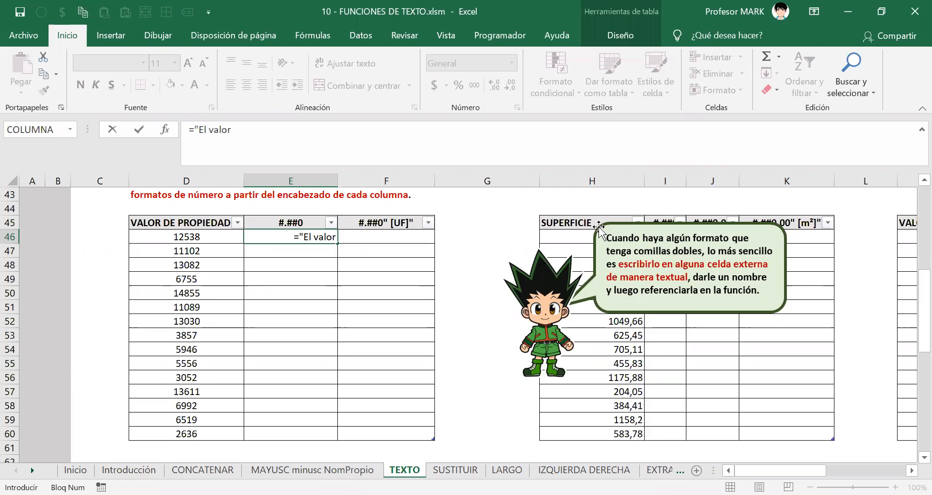
{"action": "key", "text": "BackSpace"}
{"action": "type", "text": "r de la propiedad es"}
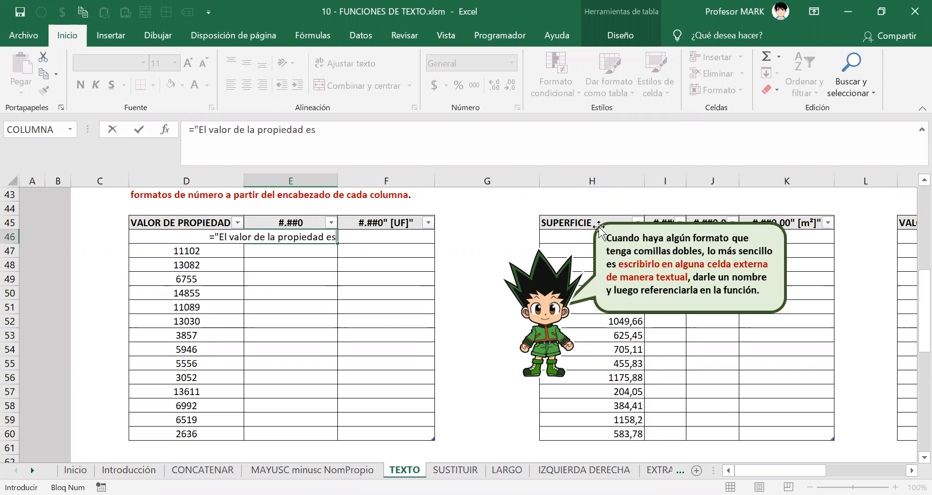
{"action": "type", "text": "\""}
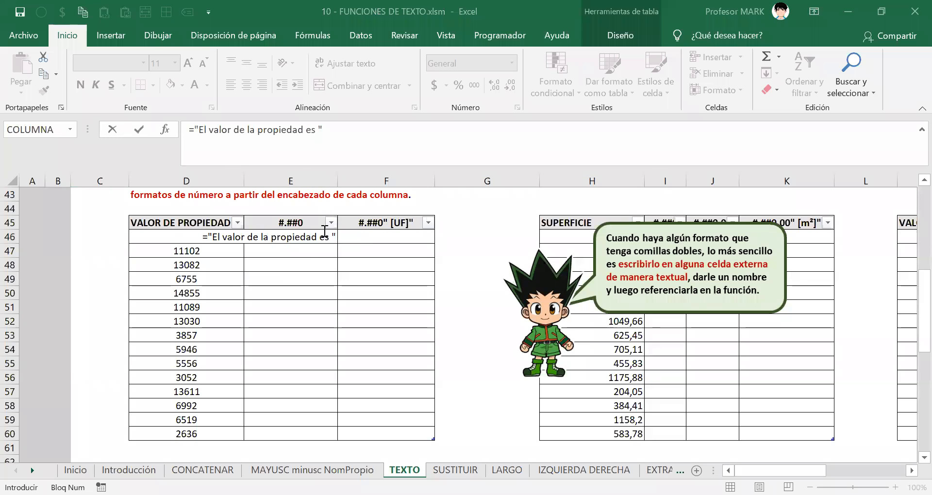
{"action": "left_click", "coordinate": [335, 237]}
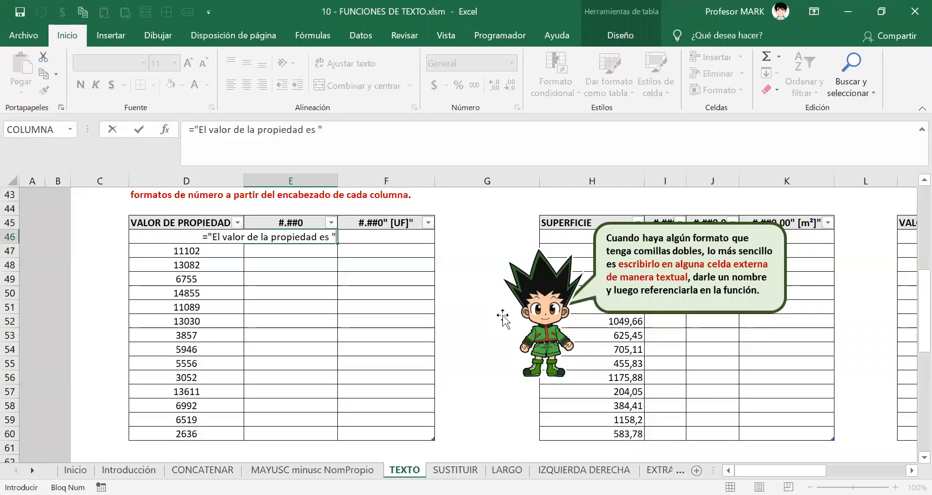
{"action": "type", "text": "&"}
{"action": "left_click", "coordinate": [155, 223]}
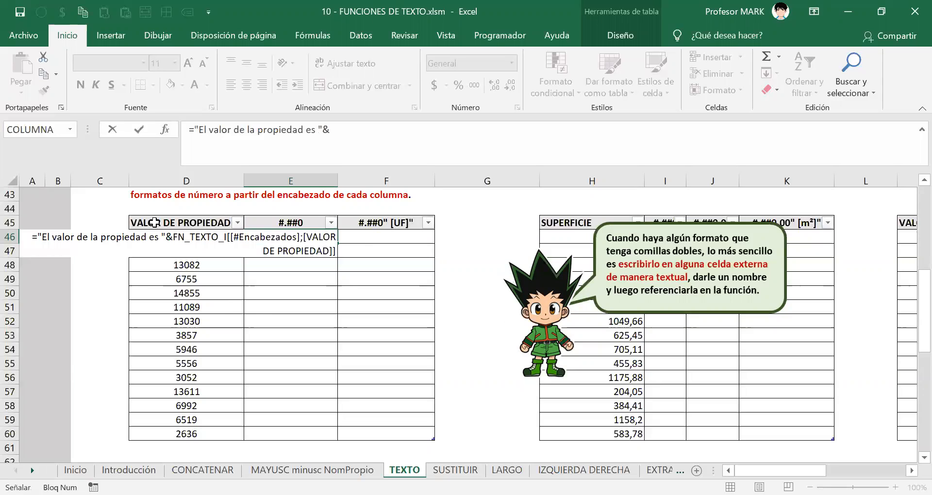
{"action": "key", "text": "ctrl+z"}
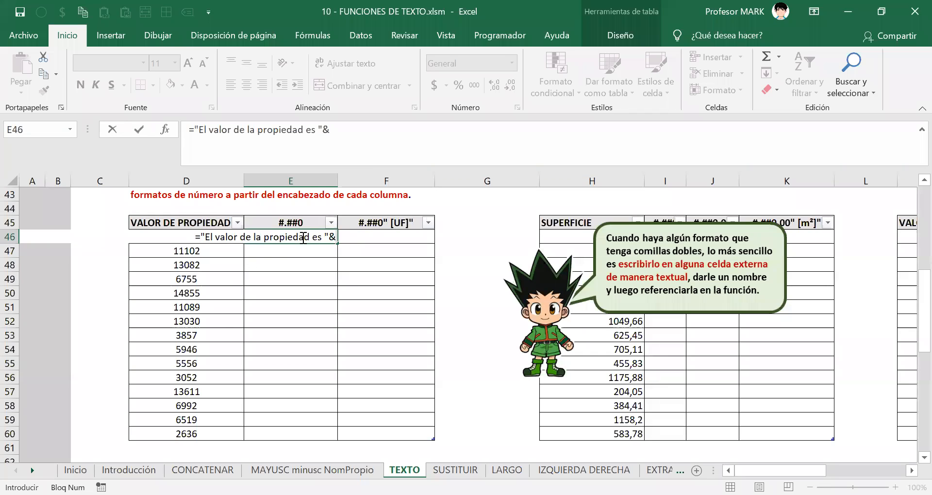
{"action": "left_click_drag", "start_coordinate": [196, 239], "coordinate": [332, 244]}
{"action": "key", "text": "ctrl+c"}
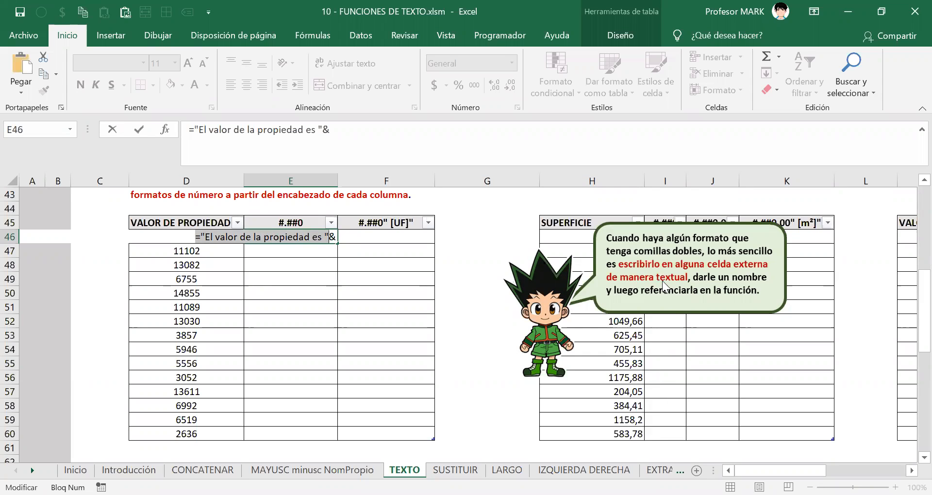
{"action": "key", "text": "Escape"}
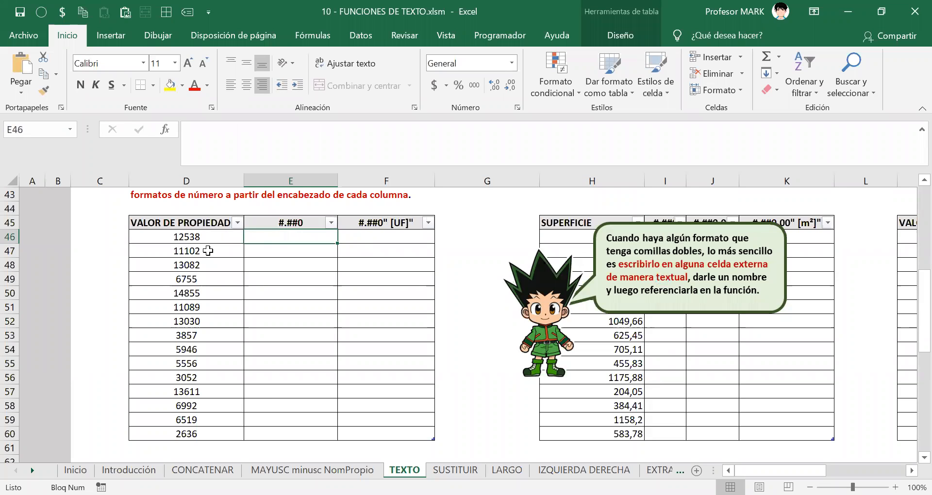
Enter ="El valor de la propiedad es "&[@[VALOR DE PROPIEDAD]] in E46 to fill the column.
{"action": "left_click", "coordinate": [271, 494]}
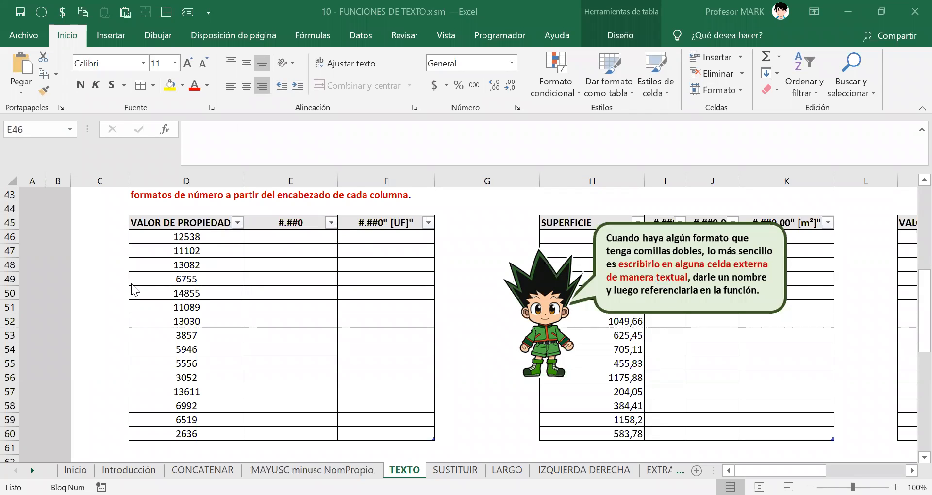
{"action": "left_click", "coordinate": [131, 233]}
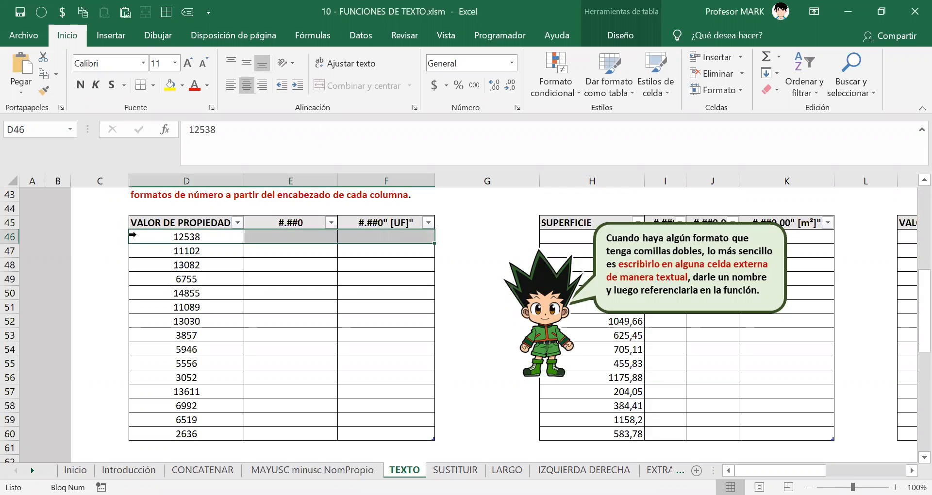
{"action": "left_click", "coordinate": [274, 233]}
{"action": "type", "text": "=\"El valor de la propiedad es \""}
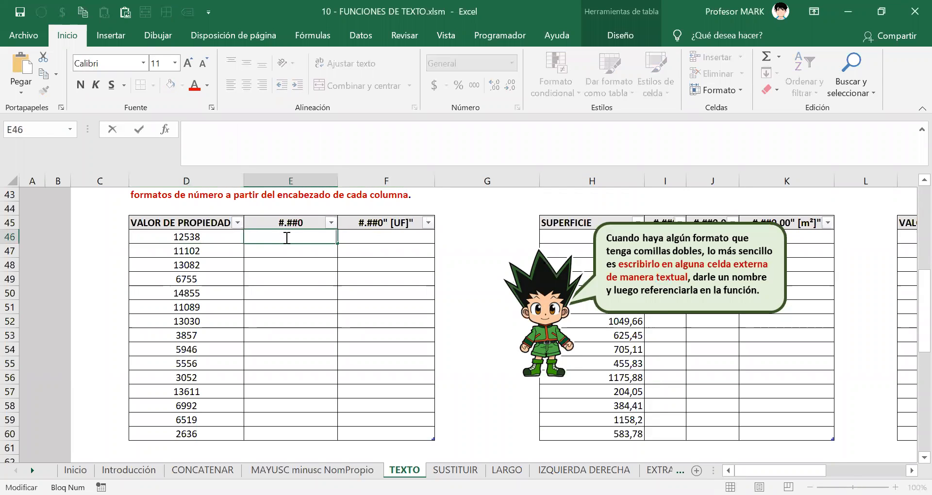
{"action": "type", "text": "&"}
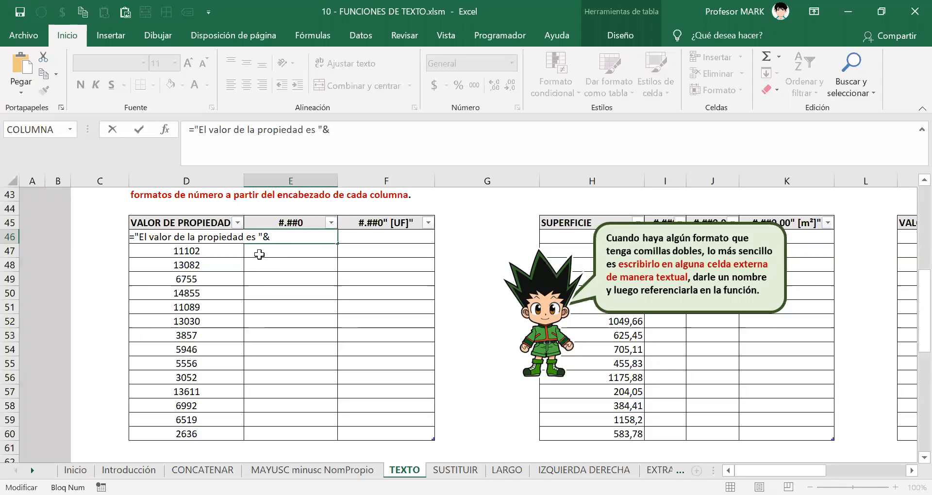
{"action": "double_click", "coordinate": [184, 238]}
{"action": "left_click", "coordinate": [279, 238]}
{"action": "left_click", "coordinate": [189, 222]}
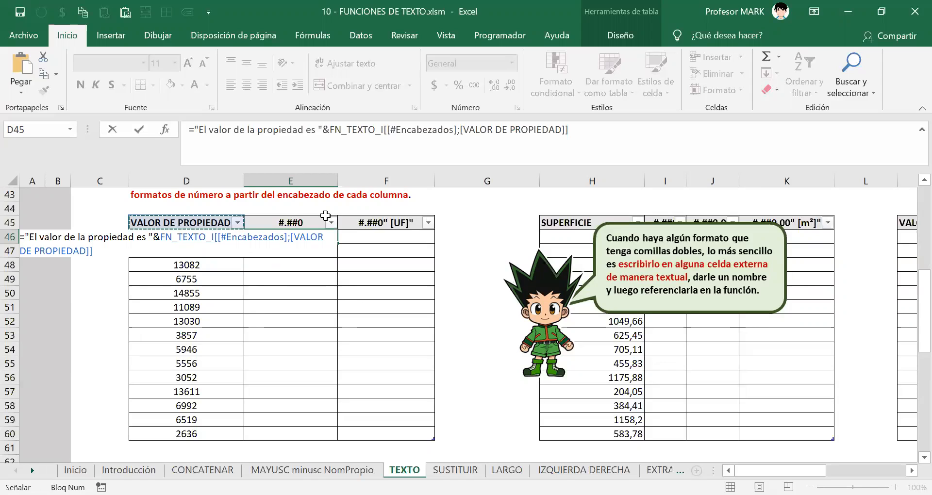
{"action": "key", "text": "Down"}
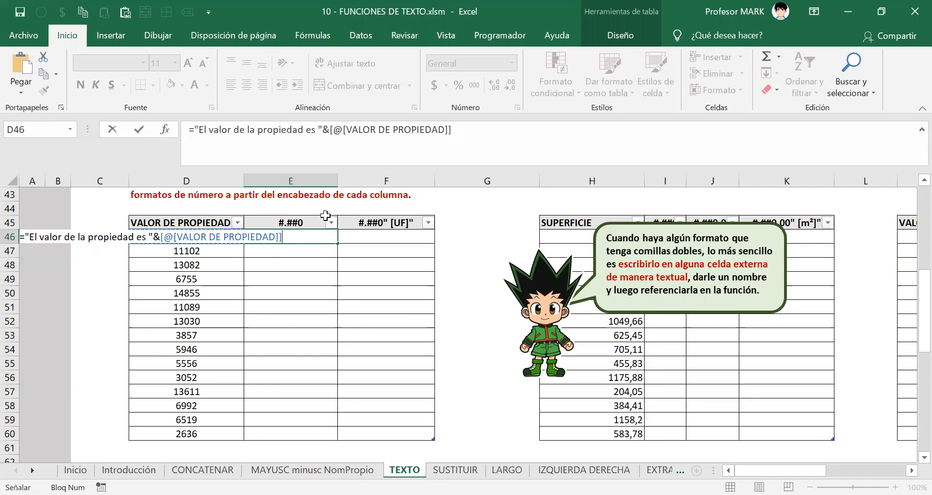
{"action": "key", "text": "Return"}
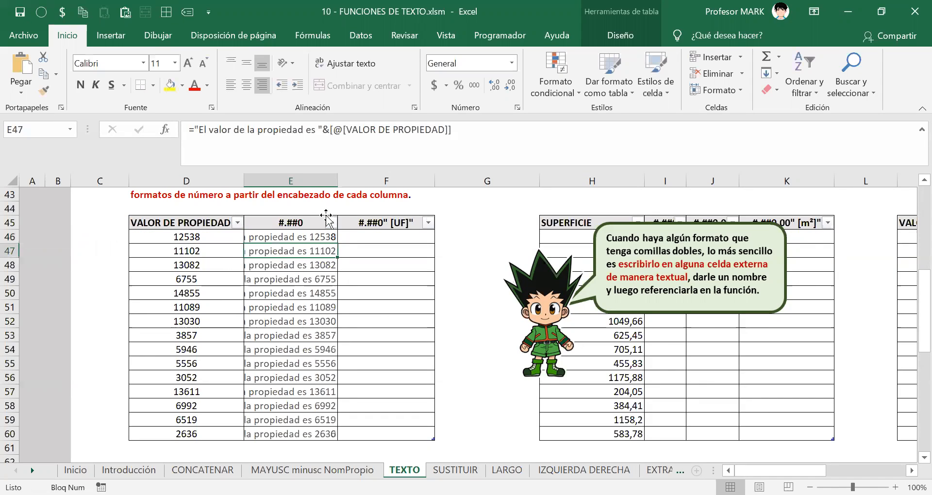
Autofit column E and left-align the sentences in E46:E60.
{"action": "double_click", "coordinate": [337, 180]}
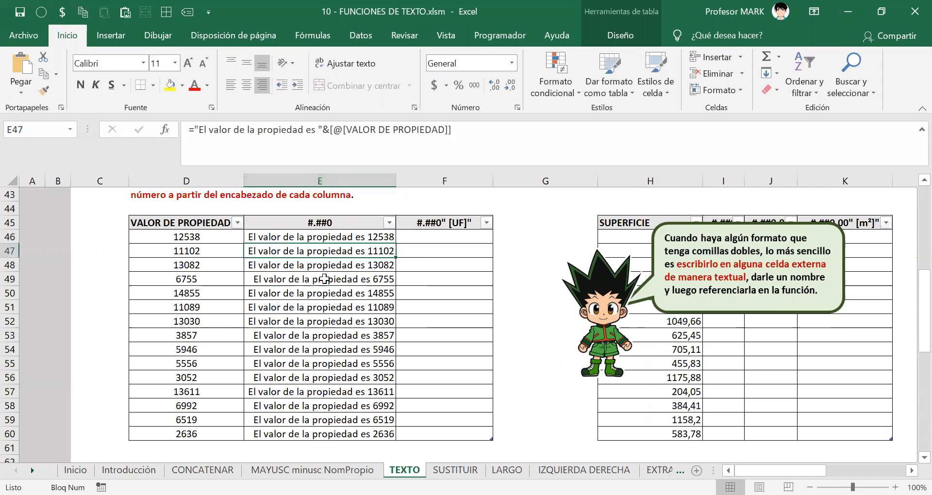
{"action": "key", "text": "ctrl+space"}
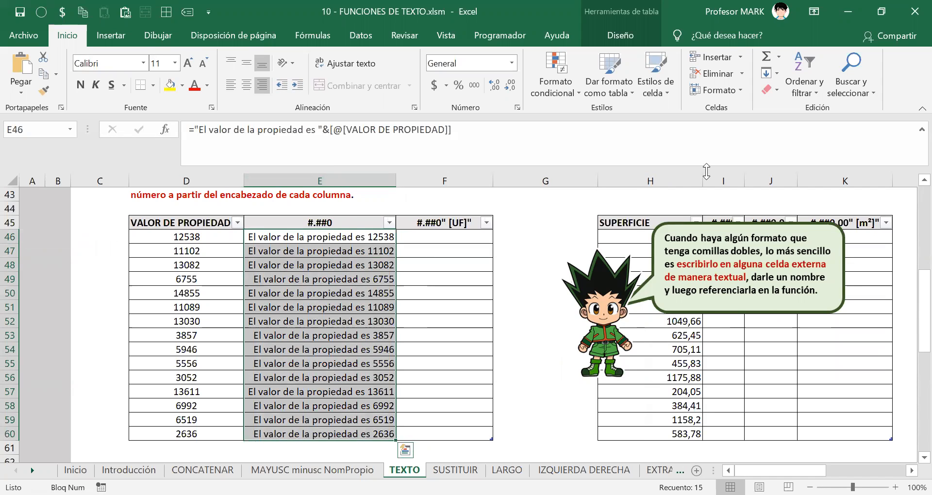
{"action": "key", "text": "alt+o"}
{"action": "key", "text": "a"}
{"action": "key", "text": "i"}
{"action": "key", "text": "Down"}
{"action": "key", "text": "Up"}
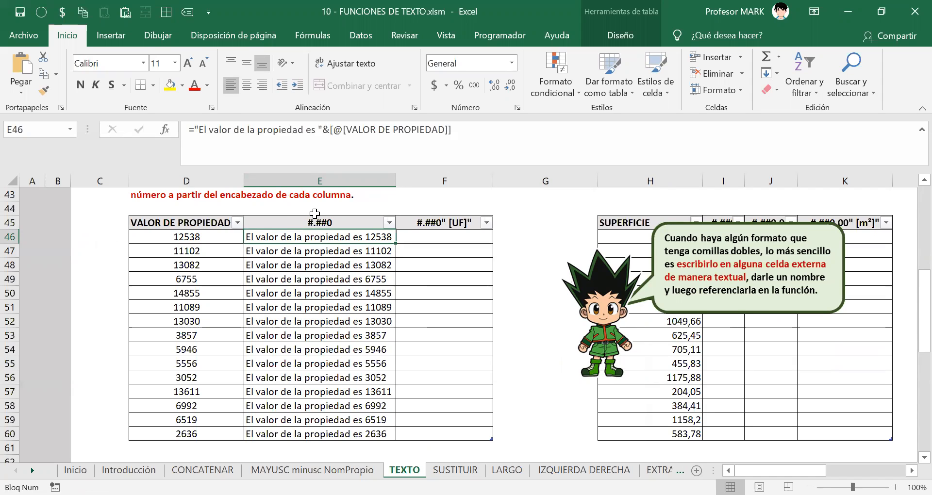
Review E46's sentence formula without changing it.
{"action": "left_click_drag", "start_coordinate": [190, 130], "coordinate": [416, 130]}
{"action": "left_click_drag", "start_coordinate": [473, 135], "coordinate": [81, 160]}
{"action": "key", "text": "Escape"}
{"action": "key", "text": "Return"}
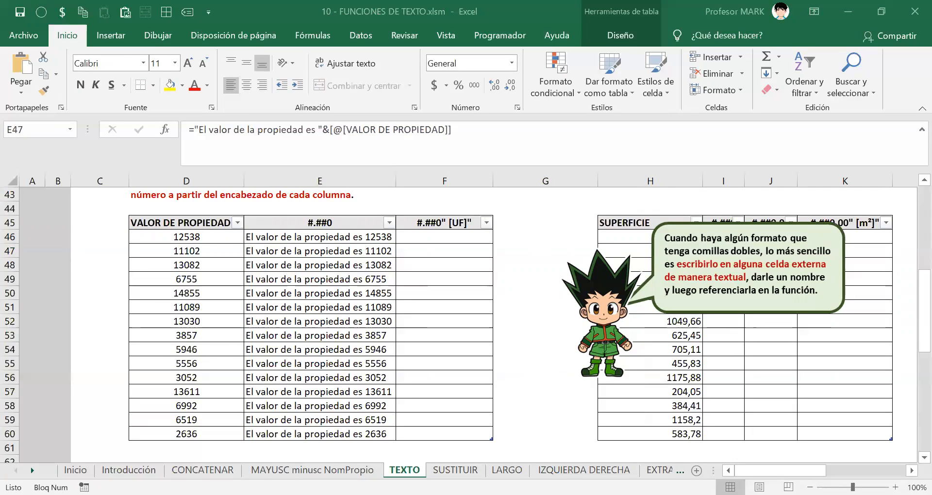
{"action": "left_click", "coordinate": [253, 237]}
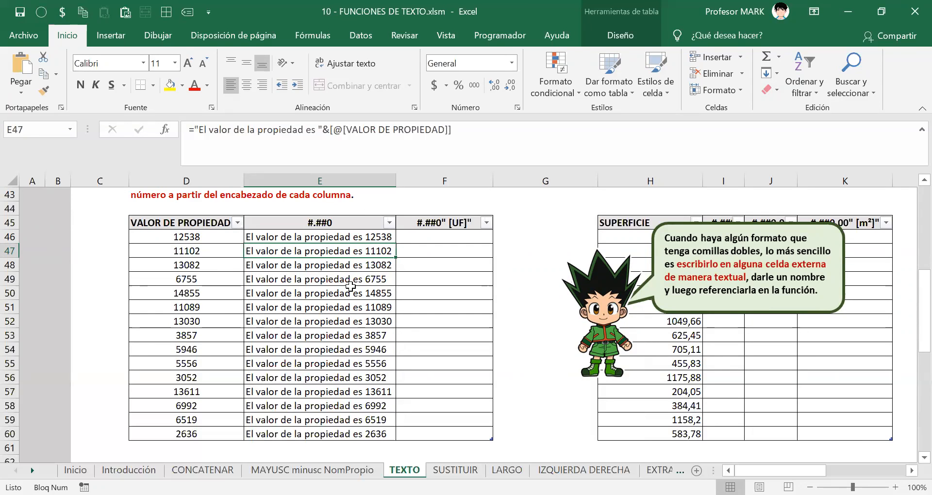
{"action": "scroll", "coordinate": [350, 291], "scroll_direction": "down", "scroll_amount": 1}
{"action": "scroll", "coordinate": [350, 293], "scroll_direction": "up", "scroll_amount": 3}
{"action": "scroll", "coordinate": [356, 281], "scroll_direction": "down", "scroll_amount": 1}
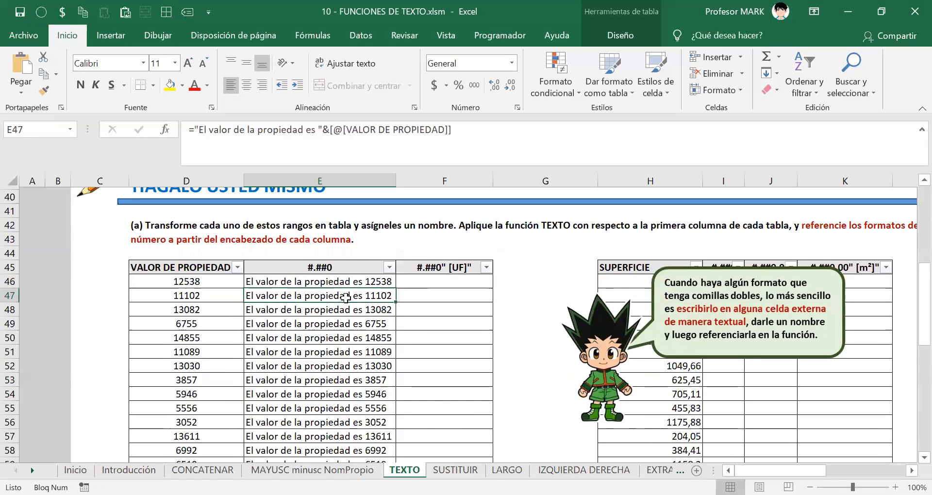
{"action": "left_click", "coordinate": [361, 279]}
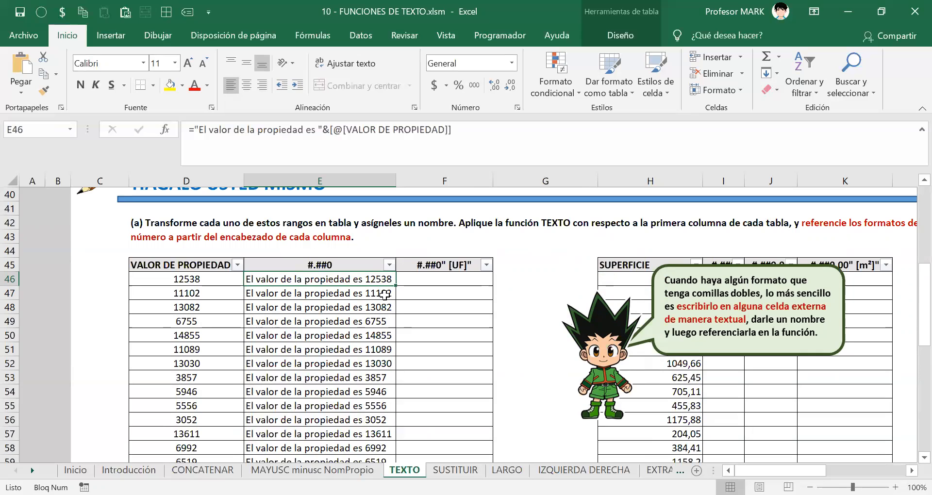
{"action": "scroll", "coordinate": [376, 296], "scroll_direction": "down", "scroll_amount": 1}
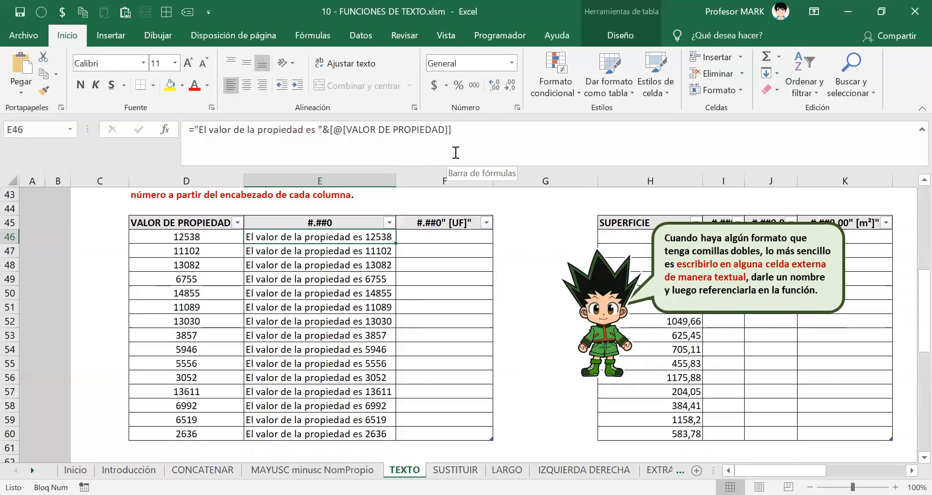
Wrap E46's property reference in TEXTO(...;"#.##0") so values show as 12.538.
{"action": "left_click", "coordinate": [547, 146]}
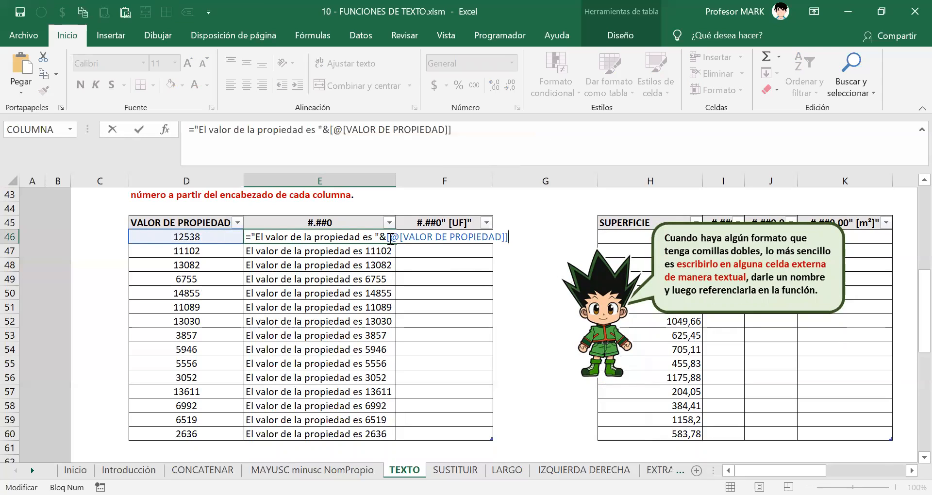
{"action": "left_click_drag", "start_coordinate": [386, 237], "coordinate": [515, 238]}
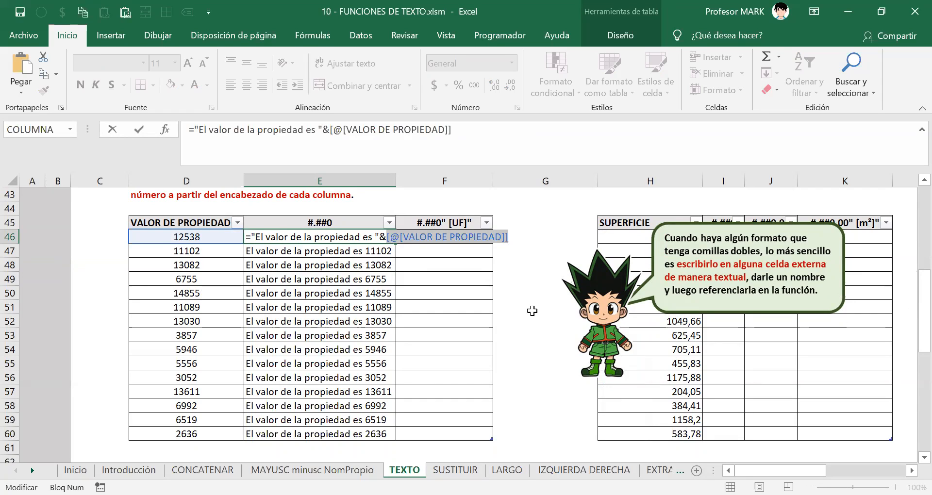
{"action": "left_click", "coordinate": [380, 241]}
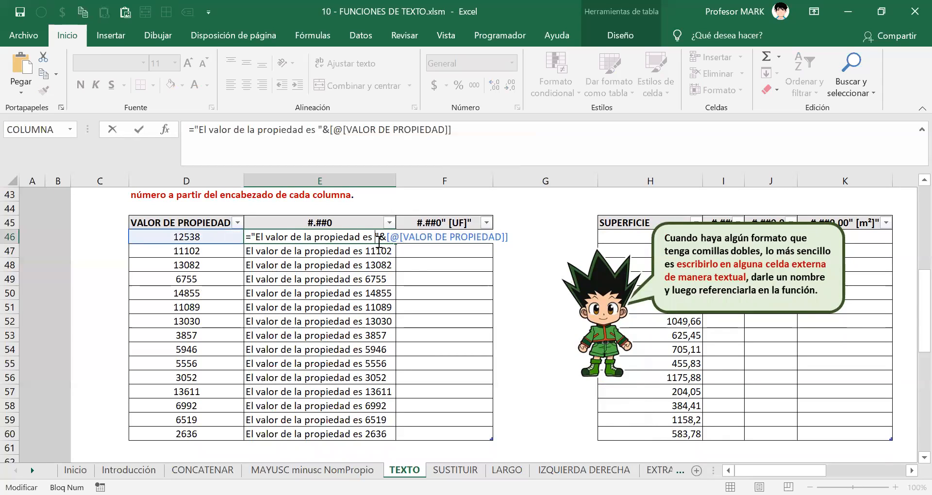
{"action": "left_click_drag", "start_coordinate": [386, 239], "coordinate": [525, 235]}
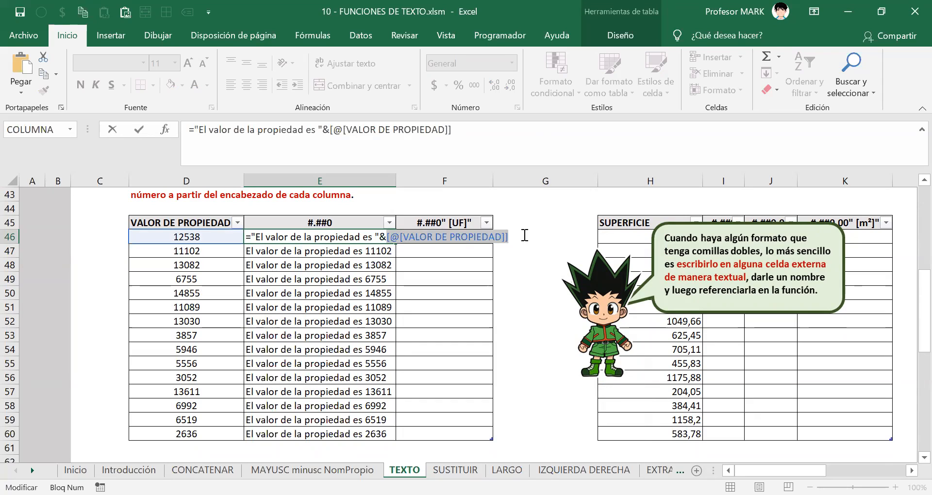
{"action": "key", "text": "BackSpace"}
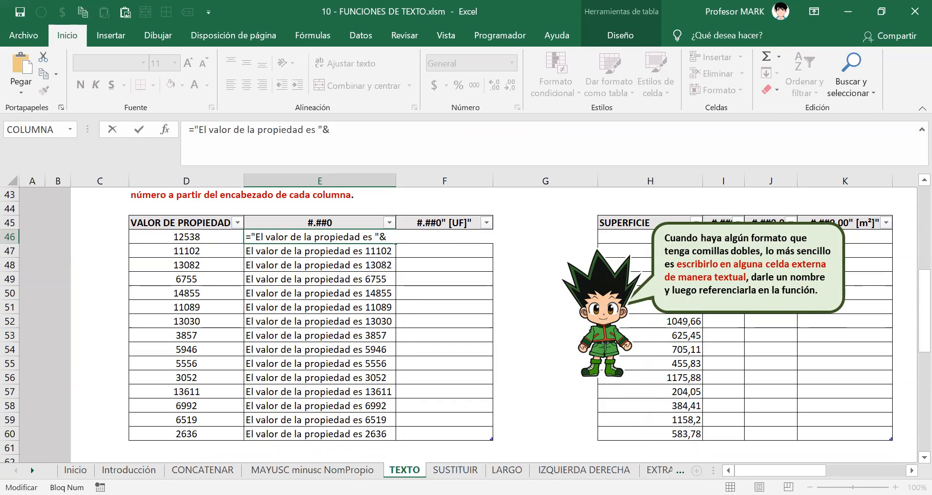
{"action": "type", "text": "tetx"}
{"action": "key", "text": "Tab"}
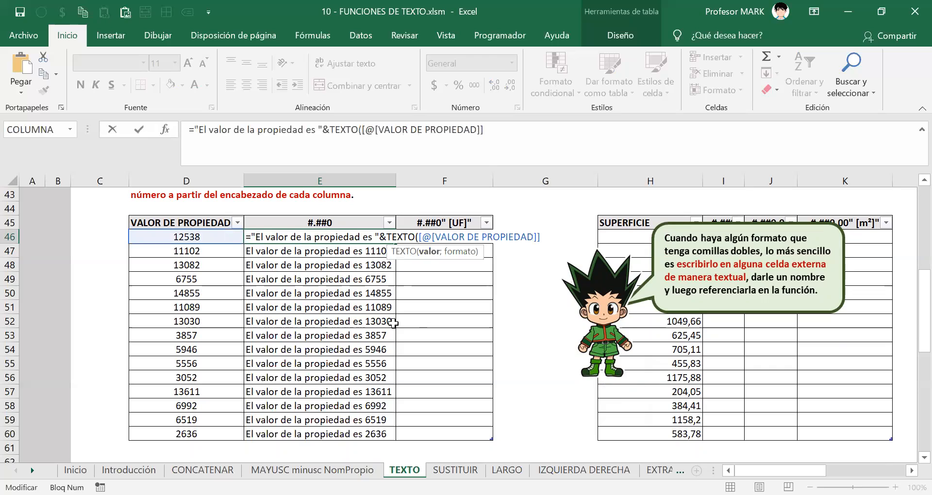
{"action": "type", "text": ";"}
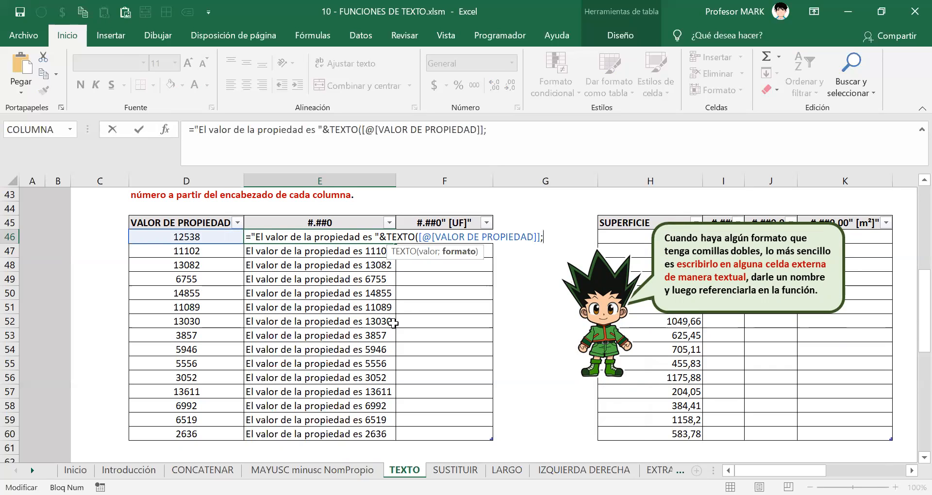
{"action": "type", "text": "\"#.##0\")"}
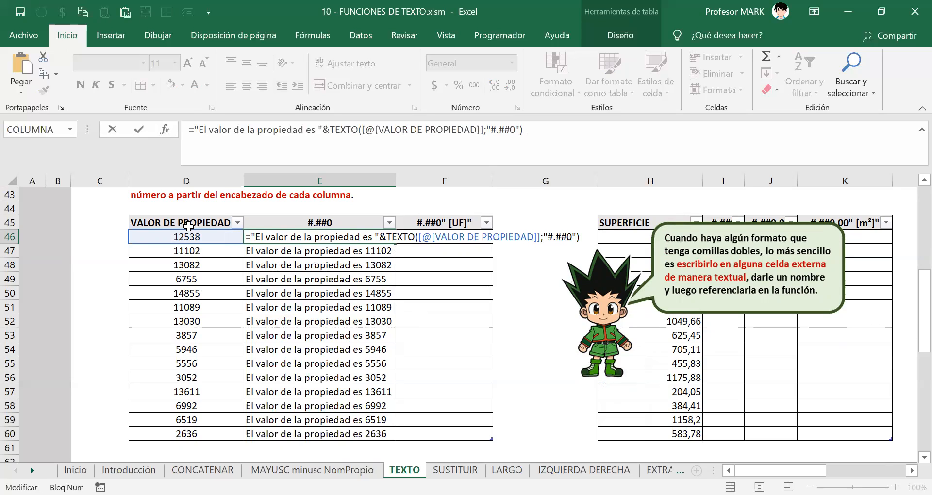
{"action": "key", "text": "Return"}
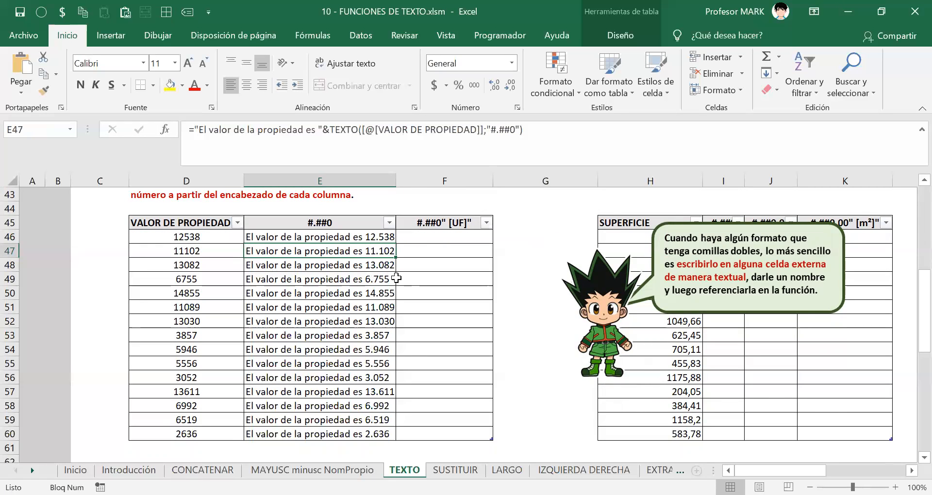
{"action": "left_click", "coordinate": [330, 238]}
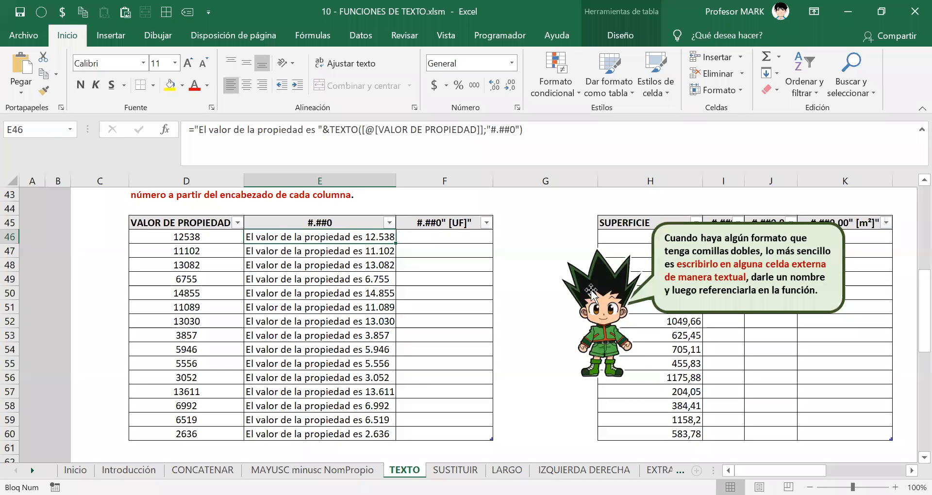
{"action": "key", "text": "F2"}
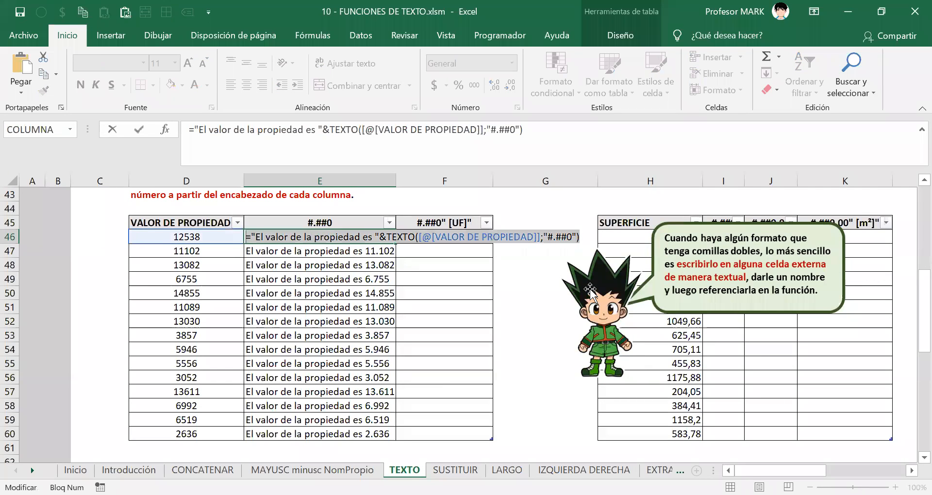
{"action": "key", "text": "Return"}
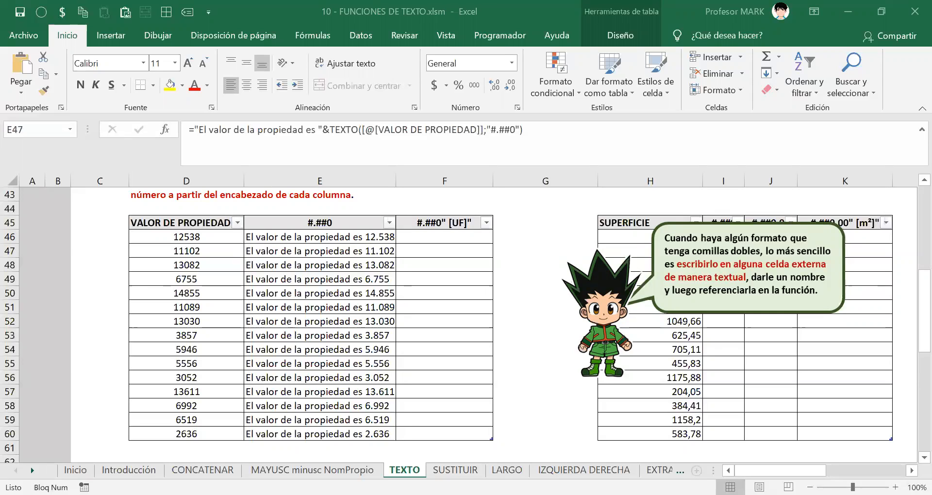
{"action": "left_click", "coordinate": [91, 282]}
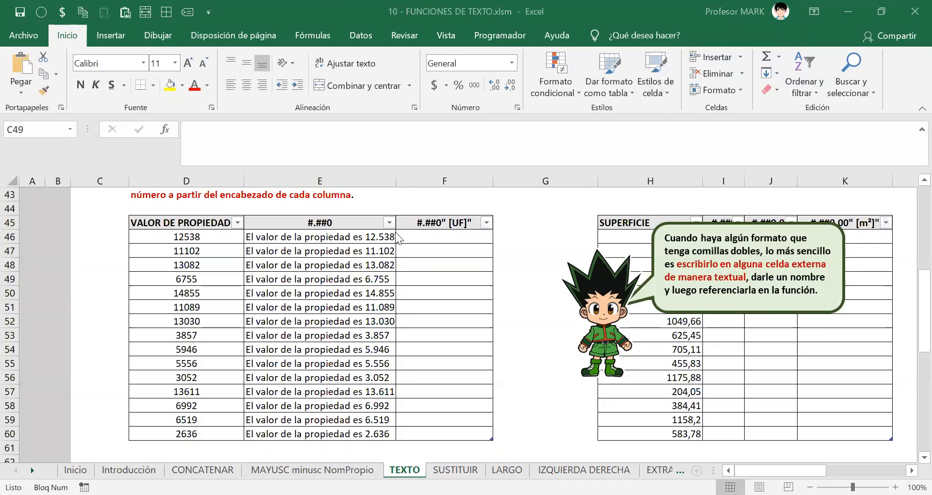
{"action": "left_click", "coordinate": [350, 237]}
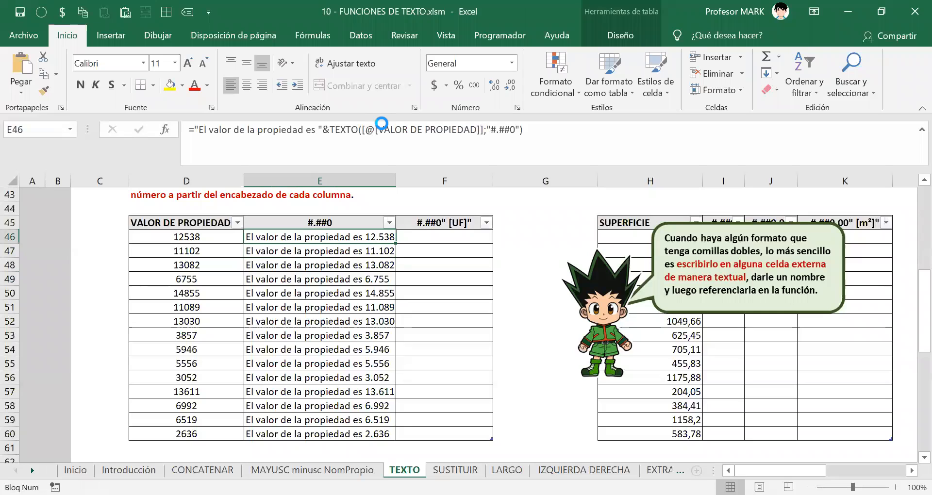
{"action": "left_click", "coordinate": [433, 132]}
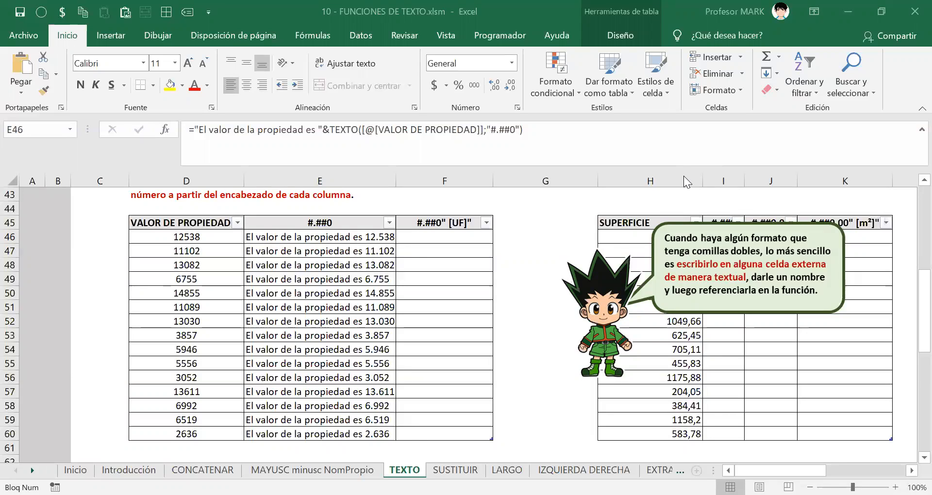
{"action": "left_click", "coordinate": [420, 237]}
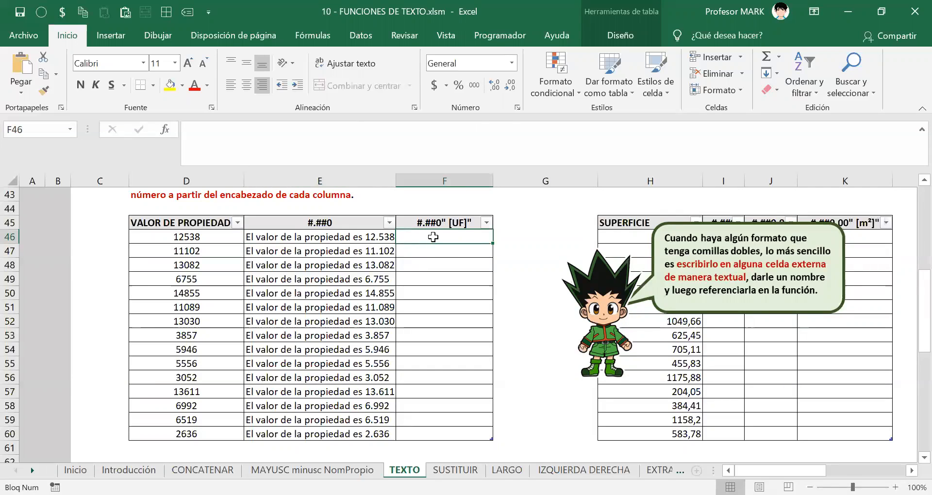
{"action": "scroll", "coordinate": [467, 243], "scroll_direction": "up", "scroll_amount": 1}
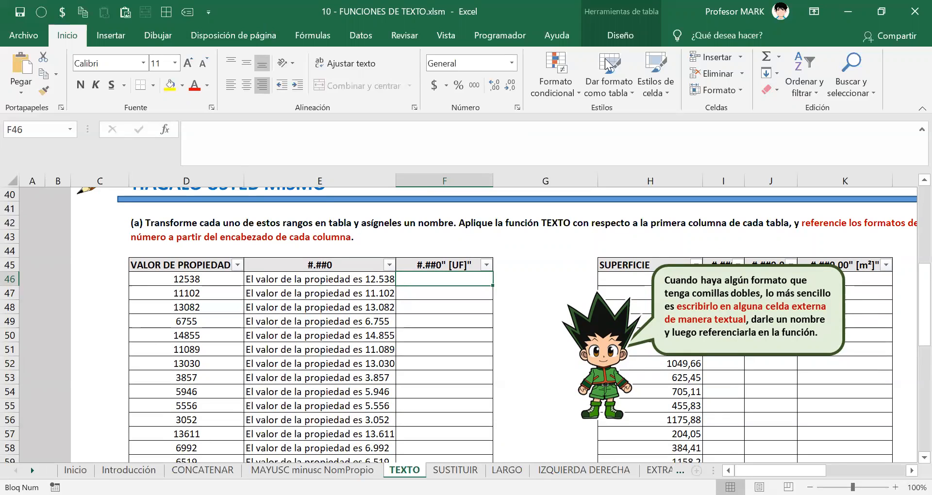
{"action": "key", "text": "ctrl+shift+3"}
{"action": "mouse_move", "coordinate": [505, 244]}
{"action": "left_mouse_down"}
{"action": "mouse_move", "coordinate": [503, 254]}
{"action": "mouse_move", "coordinate": [551, 253]}
{"action": "mouse_move", "coordinate": [557, 264]}
{"action": "left_mouse_up"}
{"action": "left_click", "coordinate": [509, 246]}
{"action": "left_click_drag", "start_coordinate": [501, 267], "coordinate": [557, 267]}
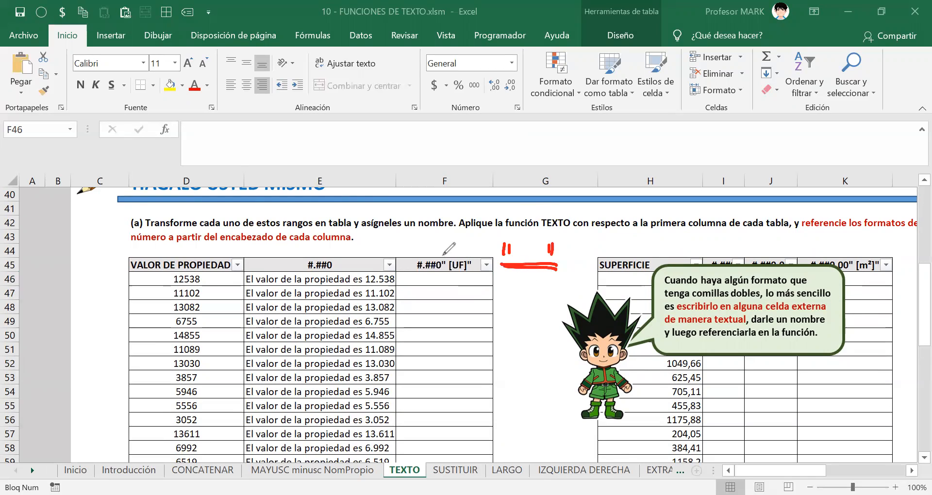
{"action": "mouse_move", "coordinate": [429, 249]}
{"action": "left_mouse_down"}
{"action": "mouse_move", "coordinate": [407, 253]}
{"action": "mouse_move", "coordinate": [418, 277]}
{"action": "mouse_move", "coordinate": [459, 280]}
{"action": "mouse_move", "coordinate": [481, 262]}
{"action": "mouse_move", "coordinate": [436, 245]}
{"action": "mouse_move", "coordinate": [421, 250]}
{"action": "left_mouse_up"}
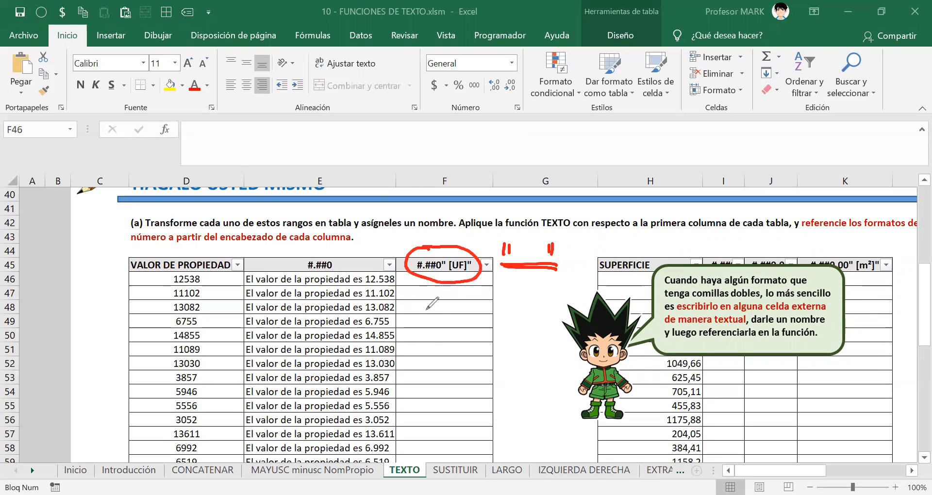
{"action": "left_click_drag", "start_coordinate": [421, 304], "coordinate": [421, 317]}
{"action": "mouse_move", "coordinate": [428, 301]}
{"action": "left_mouse_down"}
{"action": "mouse_move", "coordinate": [428, 317]}
{"action": "mouse_move", "coordinate": [452, 304]}
{"action": "mouse_move", "coordinate": [459, 325]}
{"action": "mouse_move", "coordinate": [478, 305]}
{"action": "mouse_move", "coordinate": [485, 310]}
{"action": "left_mouse_up"}
{"action": "left_click_drag", "start_coordinate": [460, 316], "coordinate": [490, 309]}
{"action": "mouse_move", "coordinate": [408, 335]}
{"action": "left_mouse_down"}
{"action": "mouse_move", "coordinate": [488, 333]}
{"action": "mouse_move", "coordinate": [517, 342]}
{"action": "left_mouse_up"}
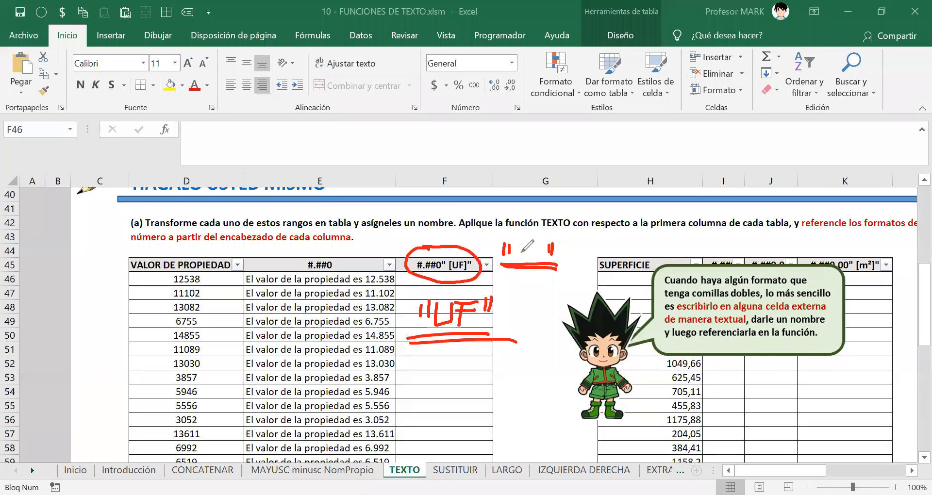
{"action": "key", "text": "Escape"}
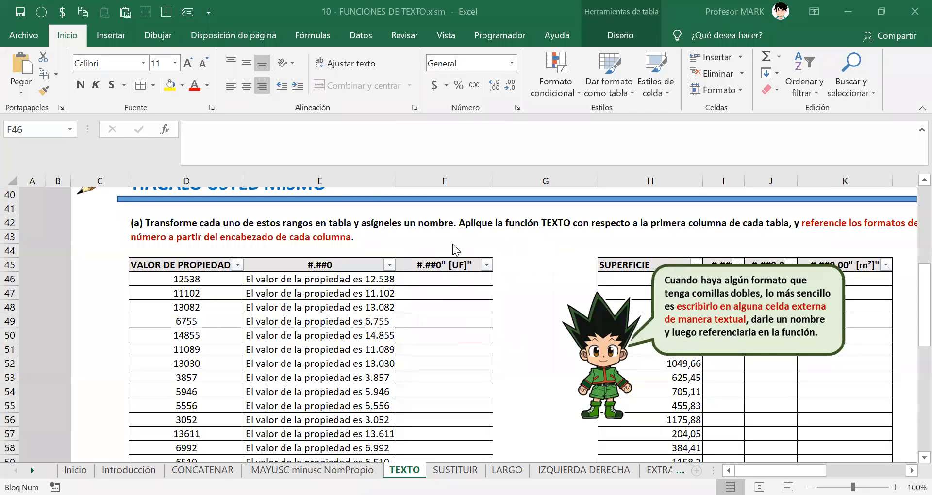
Start F46's formula =TEXTO( with the VALOR DE PROPIEDAD value and the #.##0 pattern.
{"action": "left_click", "coordinate": [444, 279]}
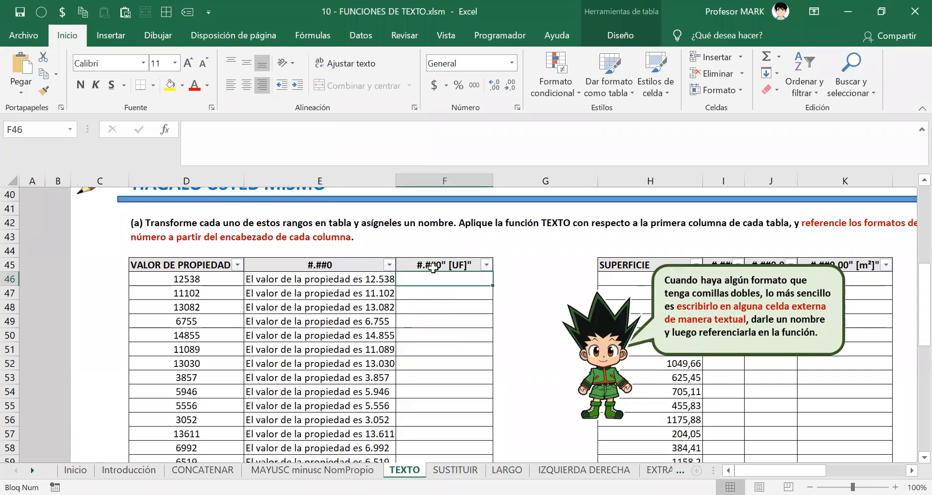
{"action": "type", "text": "="}
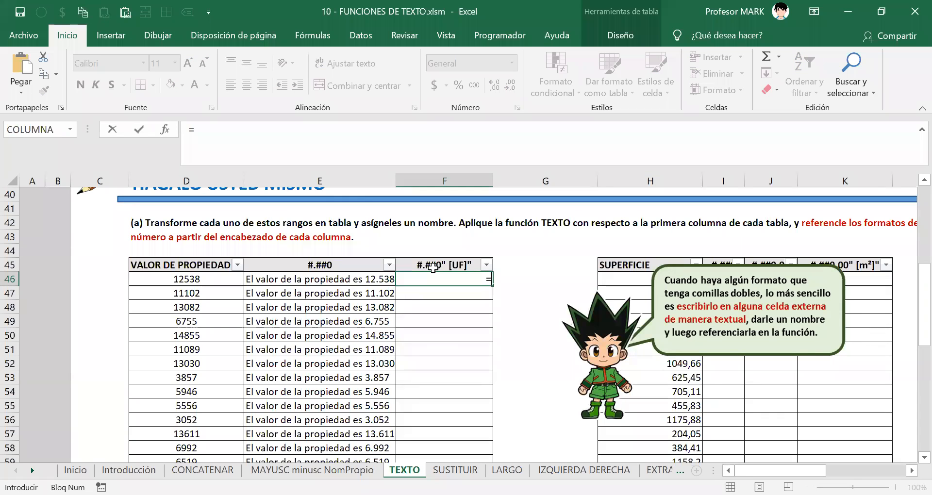
{"action": "type", "text": "TEXTO("}
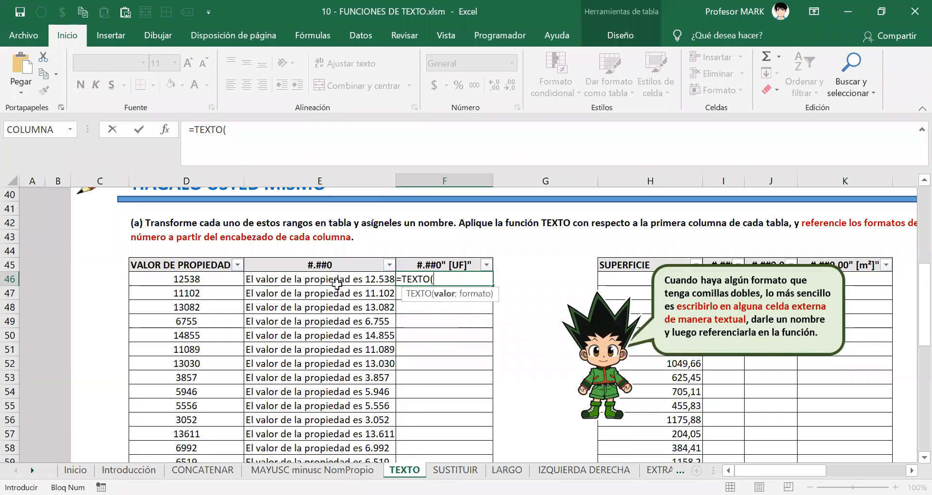
{"action": "left_click", "coordinate": [189, 280]}
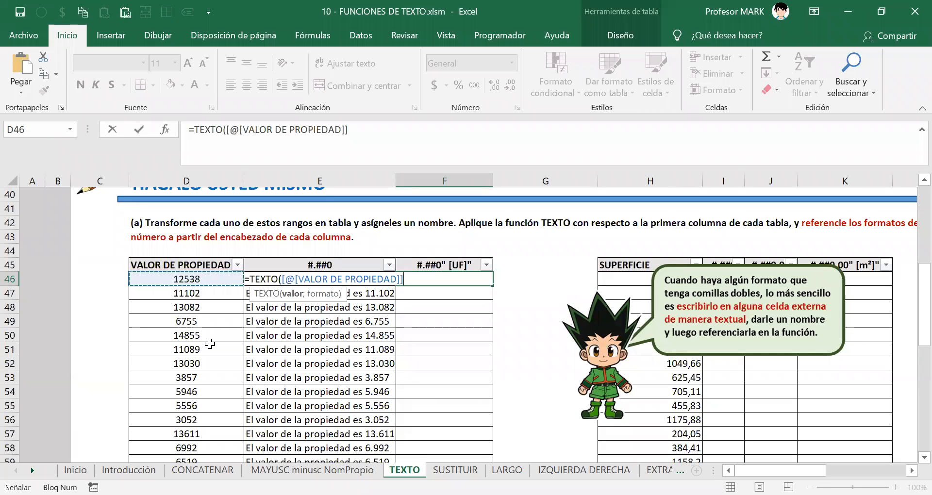
{"action": "type", "text": ";"}
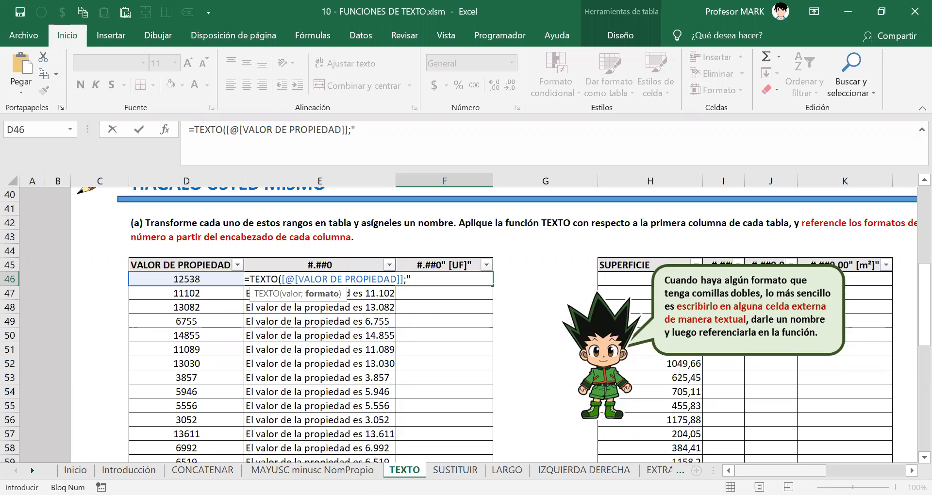
{"action": "type", "text": "#.##0"}
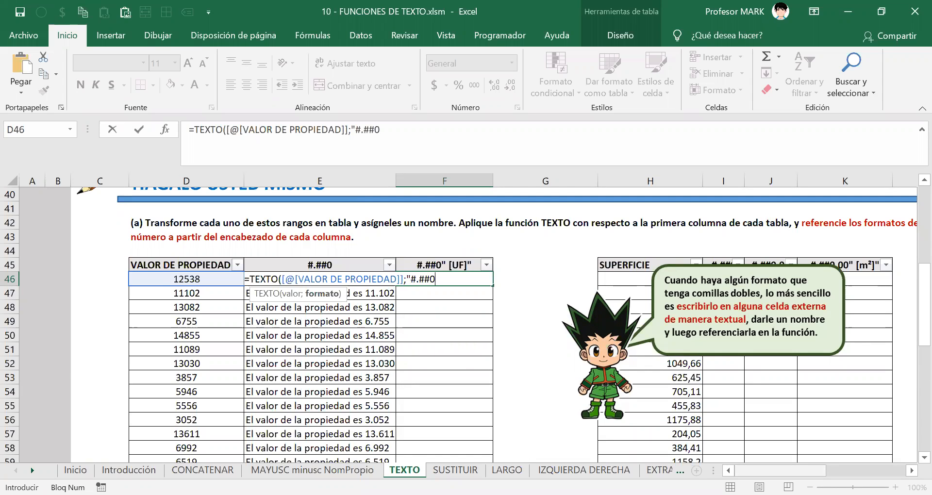
Add the [UF] suffix, closing quote and parenthesis, and enter the F46 formula.
{"action": "left_click", "coordinate": [438, 281]}
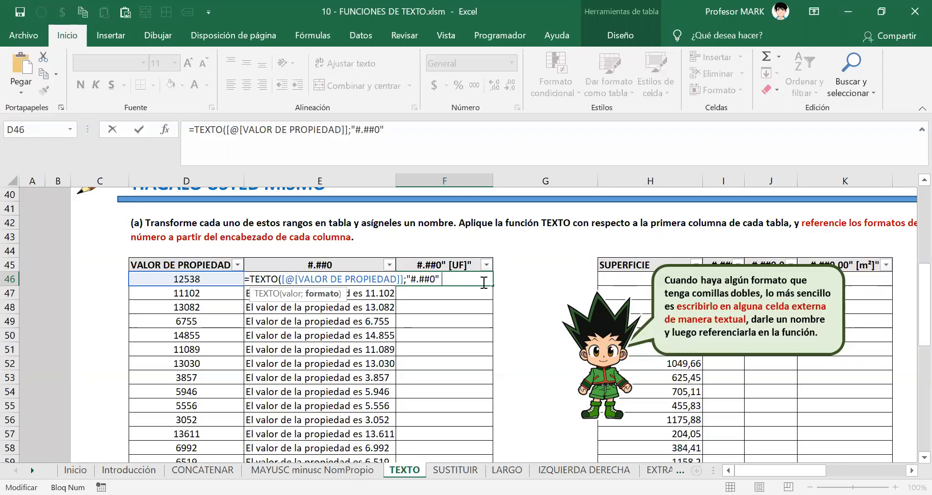
{"action": "type", "text": "UF"}
{"action": "key", "text": "BackSpace"}
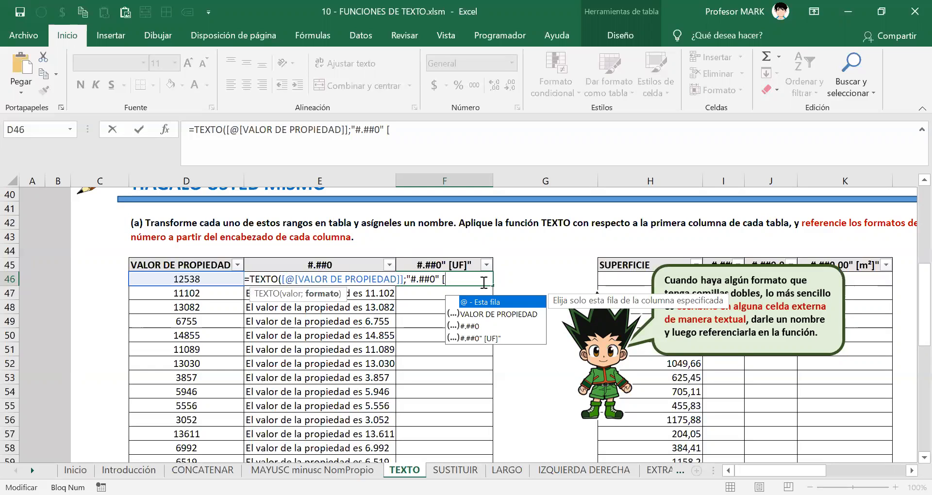
{"action": "type", "text": "UF"}
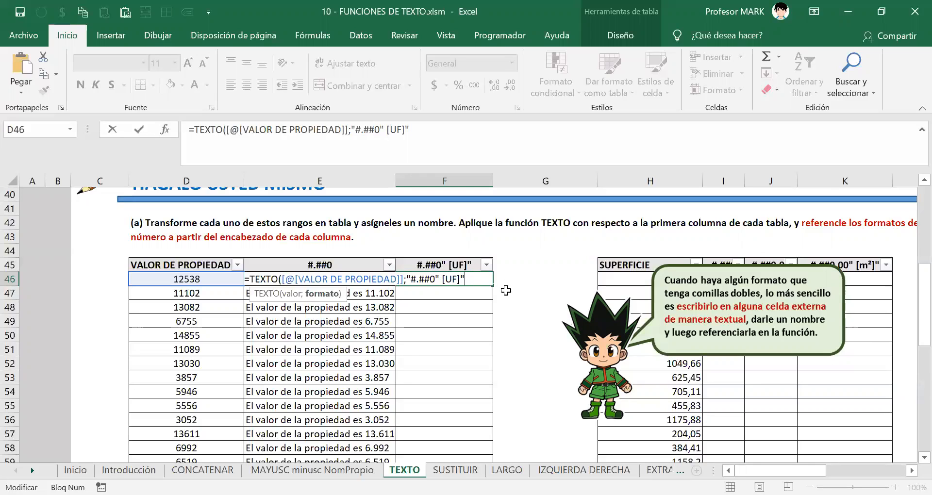
{"action": "type", "text": "\""}
{"action": "left_click_drag", "start_coordinate": [466, 279], "coordinate": [469, 279]}
{"action": "left_click", "coordinate": [472, 280]}
{"action": "type", "text": ")"}
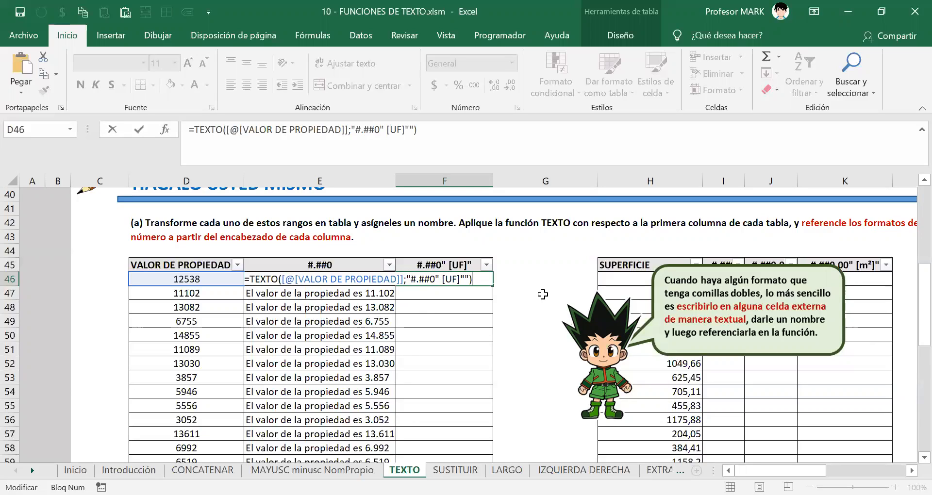
{"action": "key", "text": "Return"}
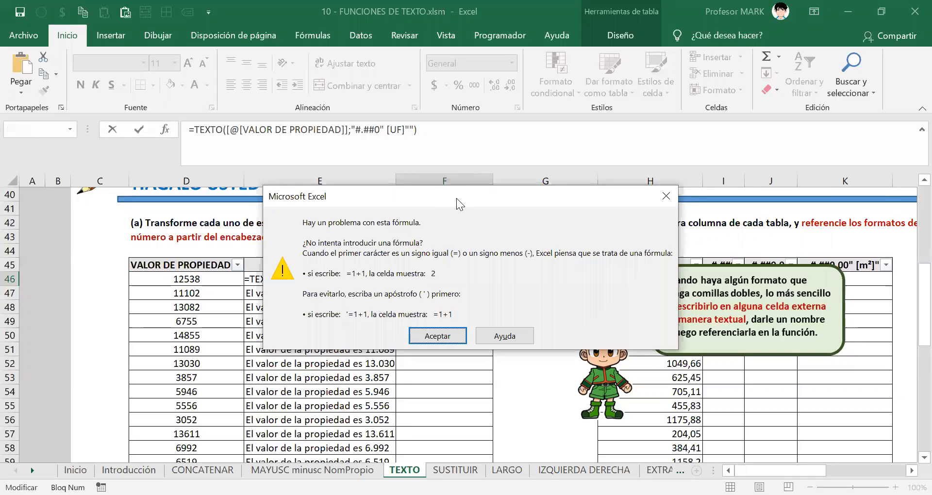
Dismiss the formula error and inspect the #.##0" [UF]" format string in F46.
{"action": "left_click_drag", "start_coordinate": [448, 202], "coordinate": [255, 177]}
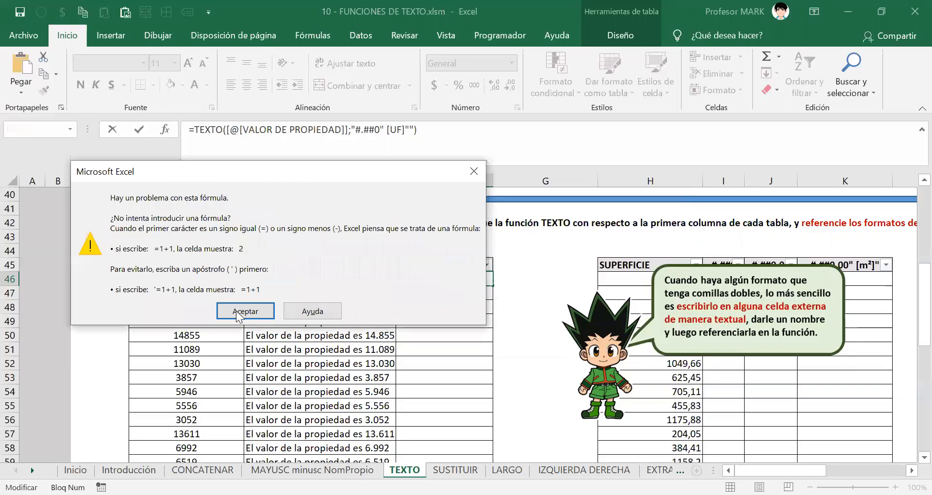
{"action": "key", "text": "Return"}
{"action": "left_click", "coordinate": [433, 279]}
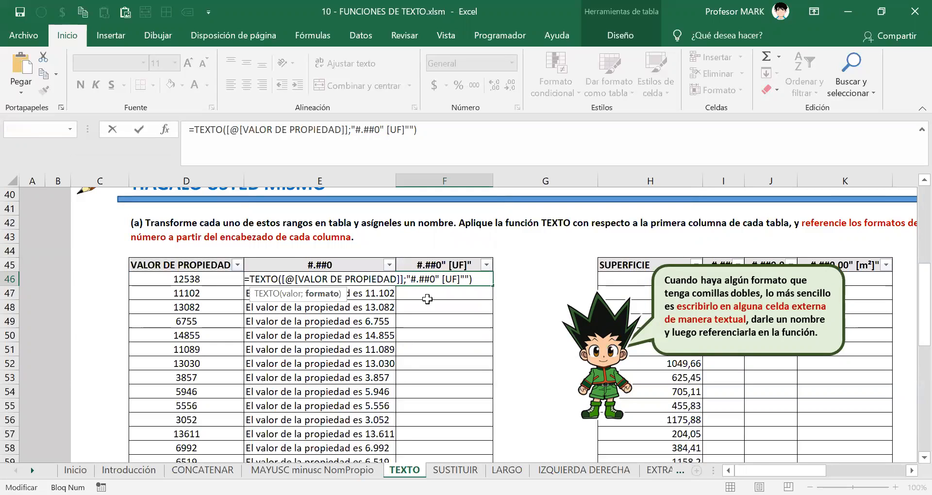
{"action": "left_click_drag", "start_coordinate": [407, 280], "coordinate": [470, 280]}
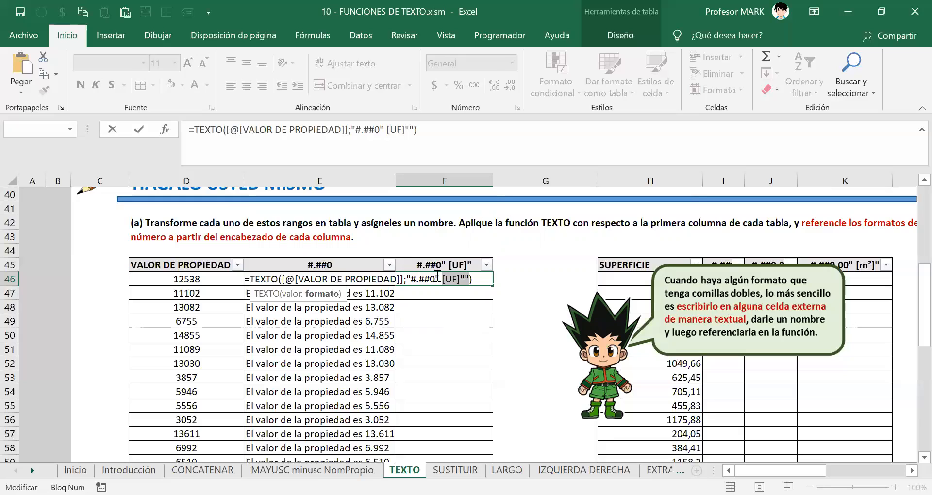
{"action": "left_click", "coordinate": [439, 279]}
{"action": "left_click_drag", "start_coordinate": [411, 281], "coordinate": [465, 281]}
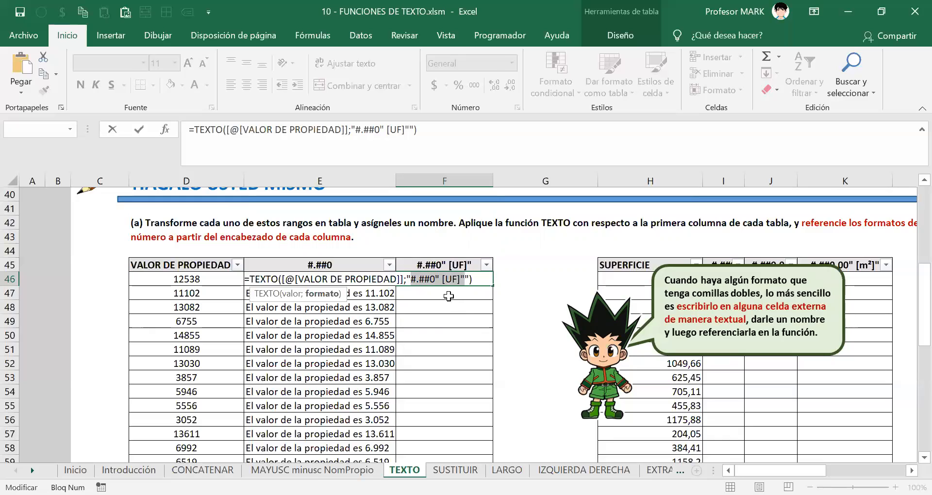
{"action": "left_click", "coordinate": [405, 282]}
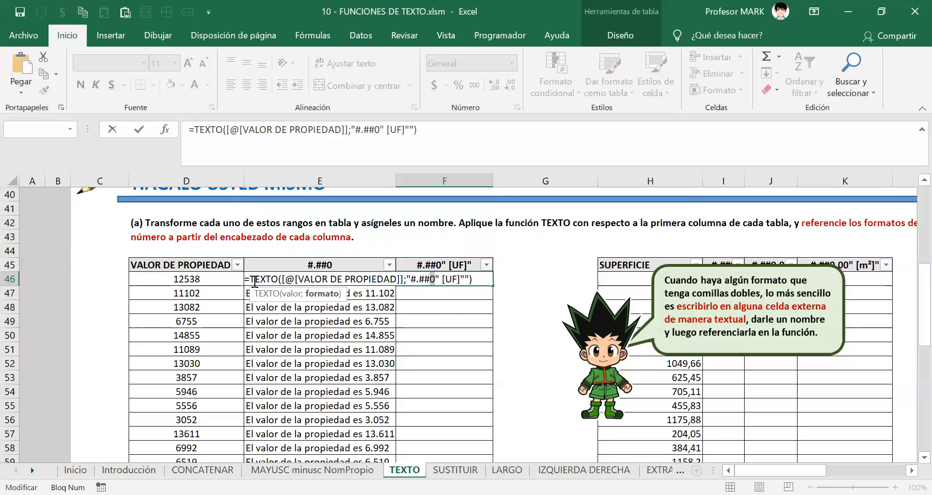
{"action": "left_click_drag", "start_coordinate": [245, 280], "coordinate": [480, 286]}
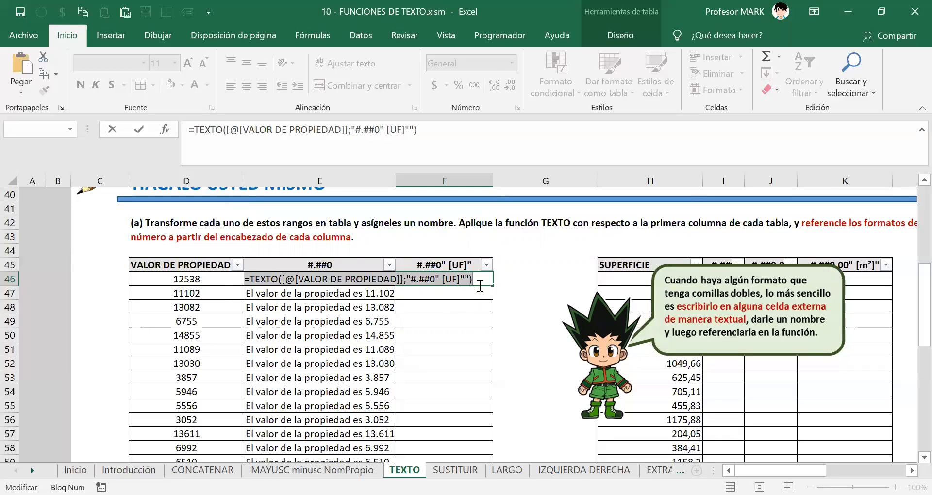
Re-examine the format's quotes, then cancel the edit, leaving F46 empty.
{"action": "key", "text": "alt+Tab"}
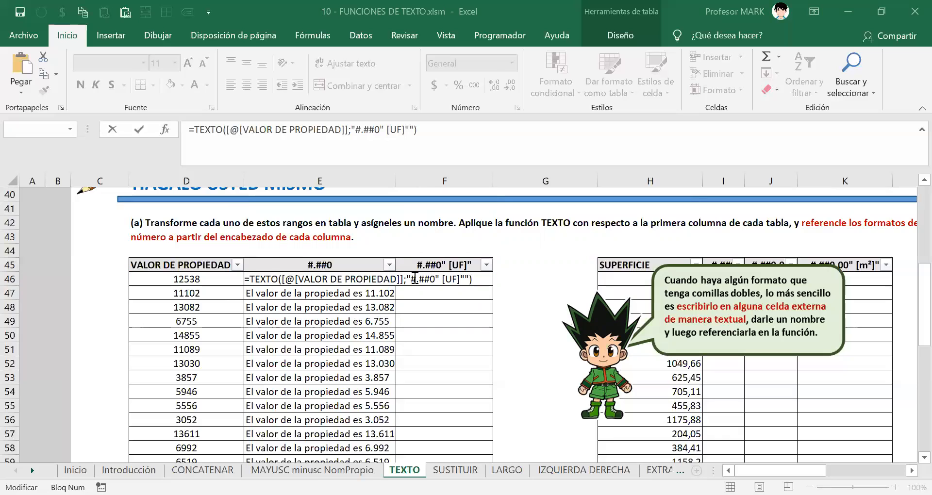
{"action": "left_click", "coordinate": [409, 278]}
{"action": "left_click", "coordinate": [409, 278]}
{"action": "mouse_move", "coordinate": [409, 278]}
{"action": "left_mouse_down"}
{"action": "mouse_move", "coordinate": [464, 279]}
{"action": "mouse_move", "coordinate": [407, 280]}
{"action": "left_mouse_up"}
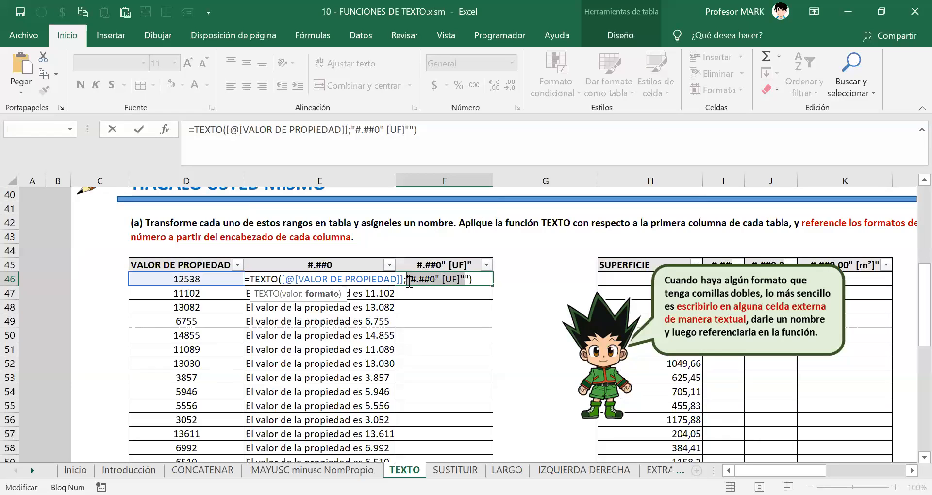
{"action": "left_click", "coordinate": [412, 282]}
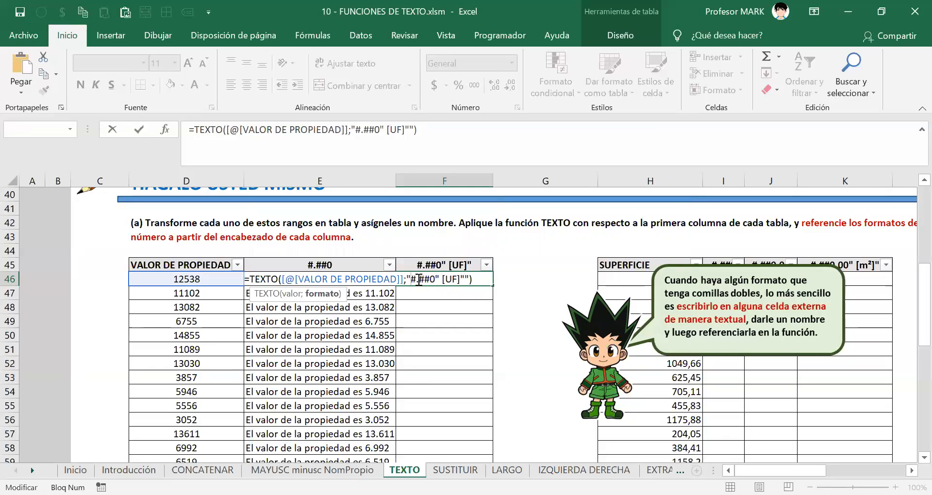
{"action": "left_click_drag", "start_coordinate": [410, 279], "coordinate": [465, 279]}
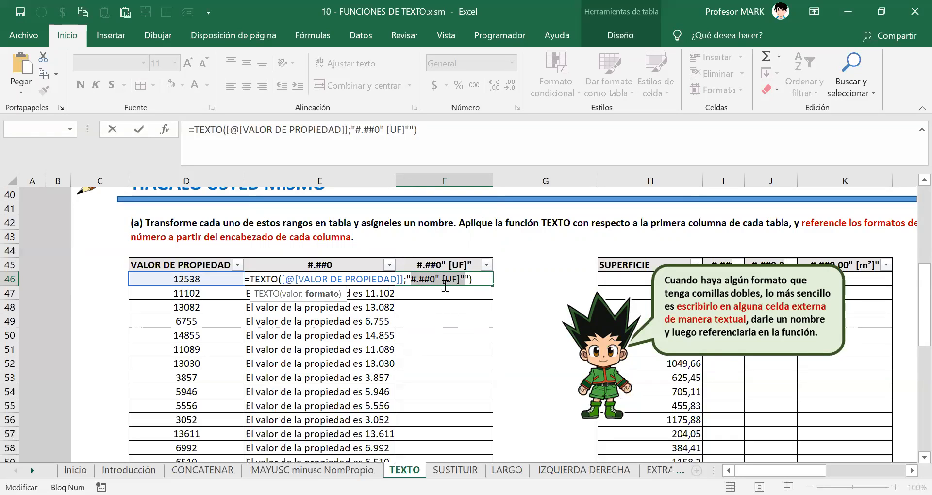
{"action": "left_click_drag", "start_coordinate": [435, 286], "coordinate": [411, 278]}
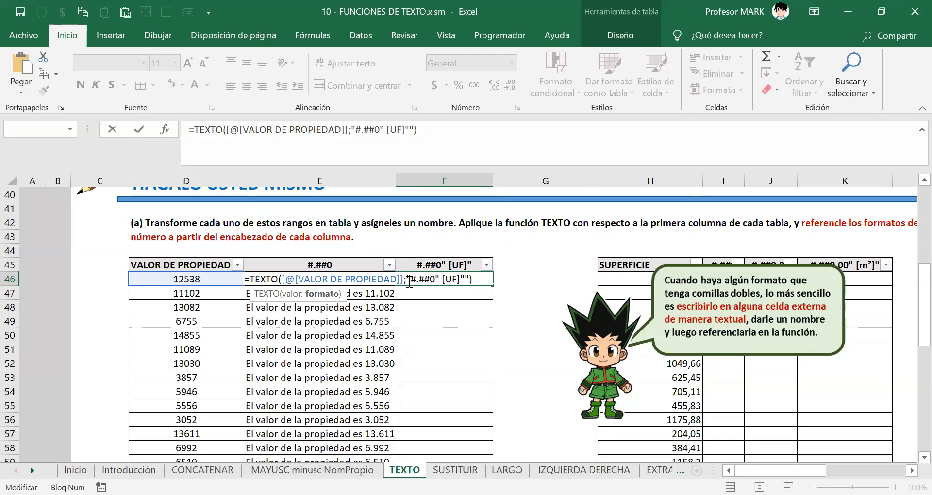
{"action": "left_click_drag", "start_coordinate": [406, 280], "coordinate": [439, 281]}
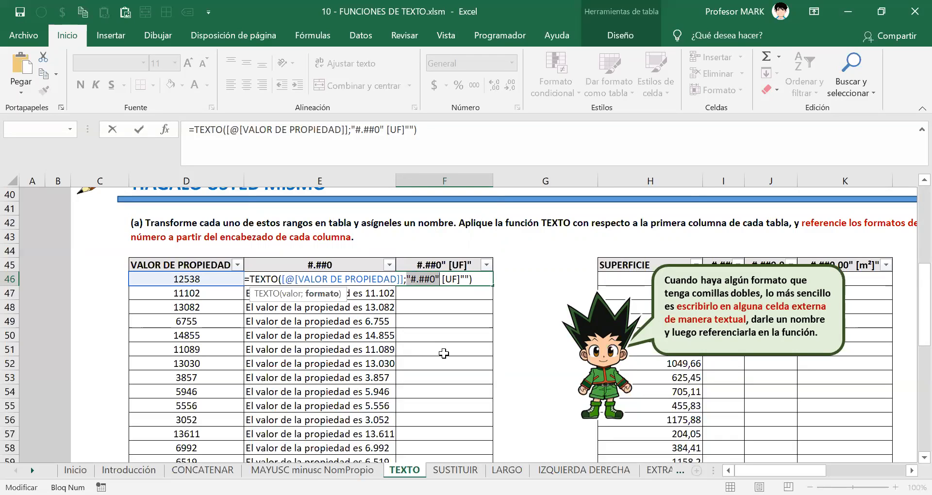
{"action": "left_click_drag", "start_coordinate": [443, 281], "coordinate": [464, 283]}
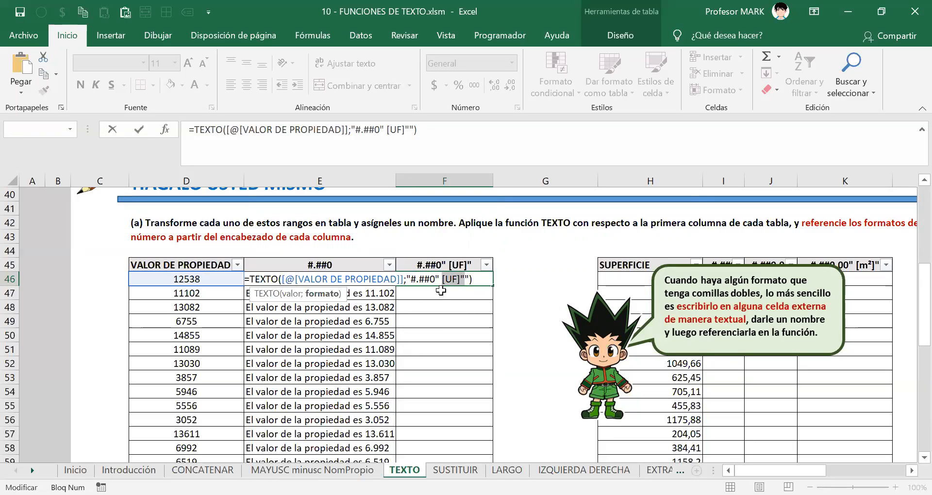
{"action": "key", "text": "Escape"}
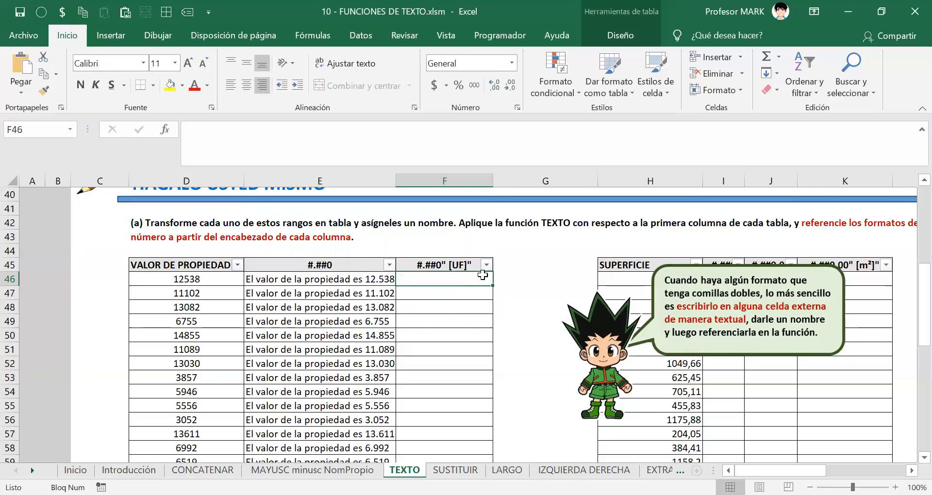
{"action": "left_click", "coordinate": [432, 266]}
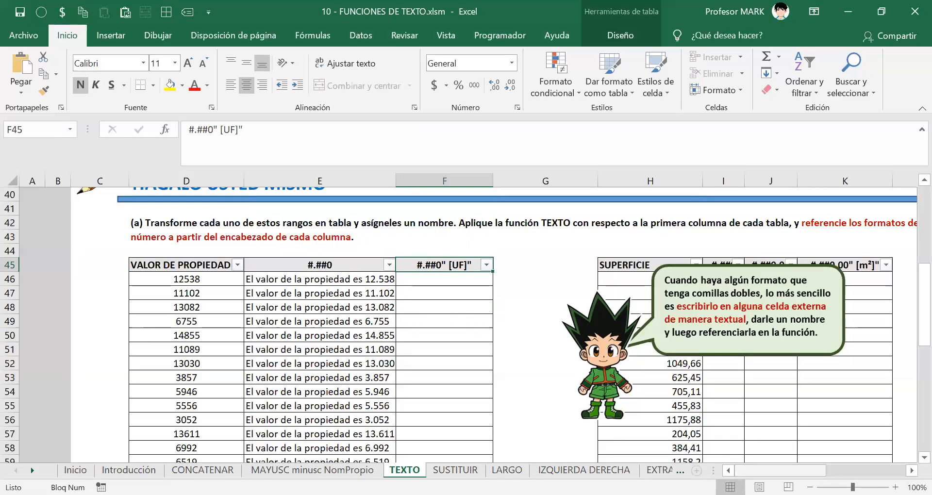
{"action": "left_click_drag", "start_coordinate": [781, 471], "coordinate": [805, 470]}
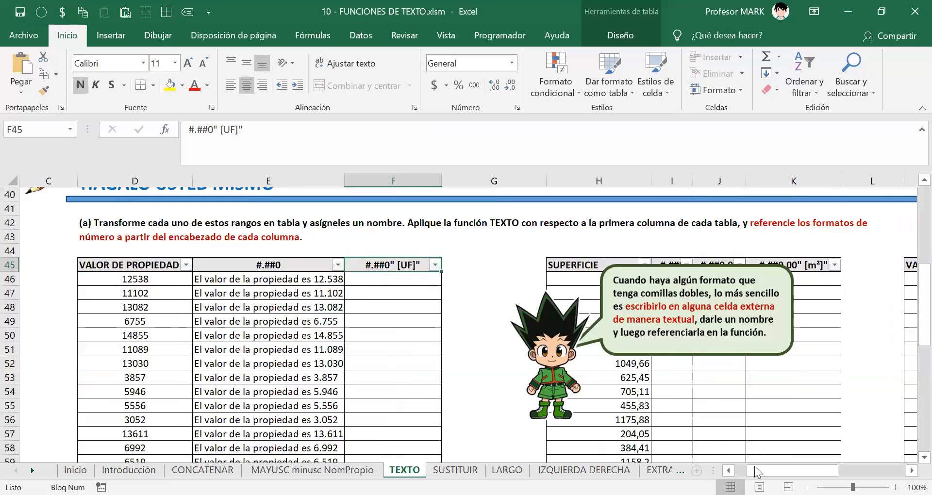
{"action": "left_click_drag", "start_coordinate": [792, 470], "coordinate": [774, 471]}
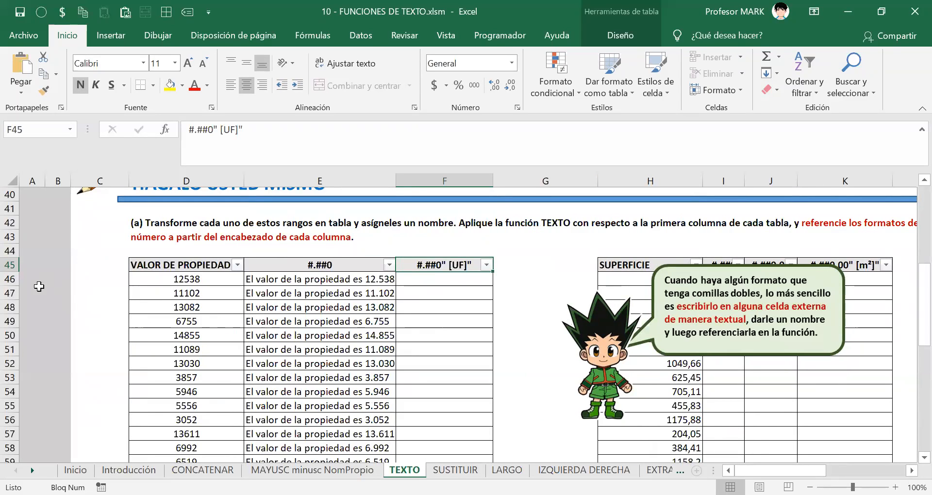
{"action": "left_click", "coordinate": [42, 291]}
{"action": "left_click", "coordinate": [546, 267]}
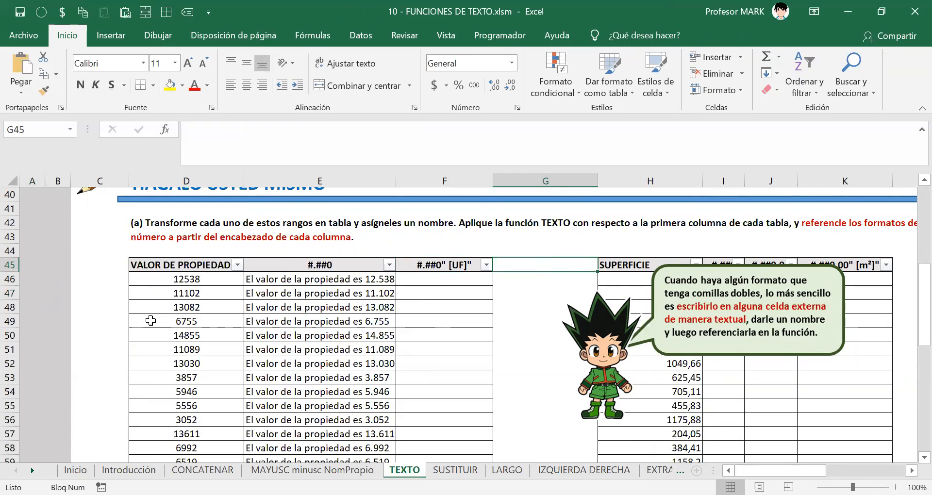
{"action": "scroll", "coordinate": [151, 321], "scroll_direction": "up", "scroll_amount": 1}
{"action": "scroll", "coordinate": [151, 321], "scroll_direction": "down", "scroll_amount": 2}
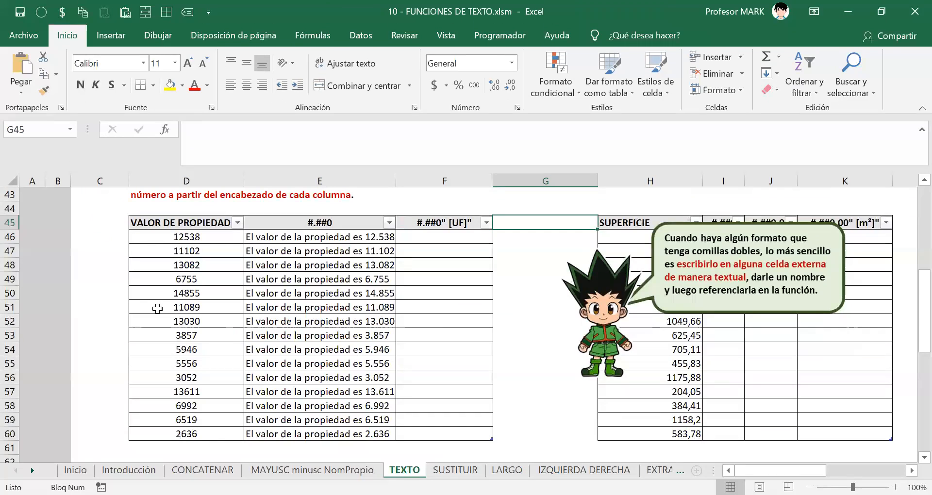
{"action": "left_click", "coordinate": [30, 236]}
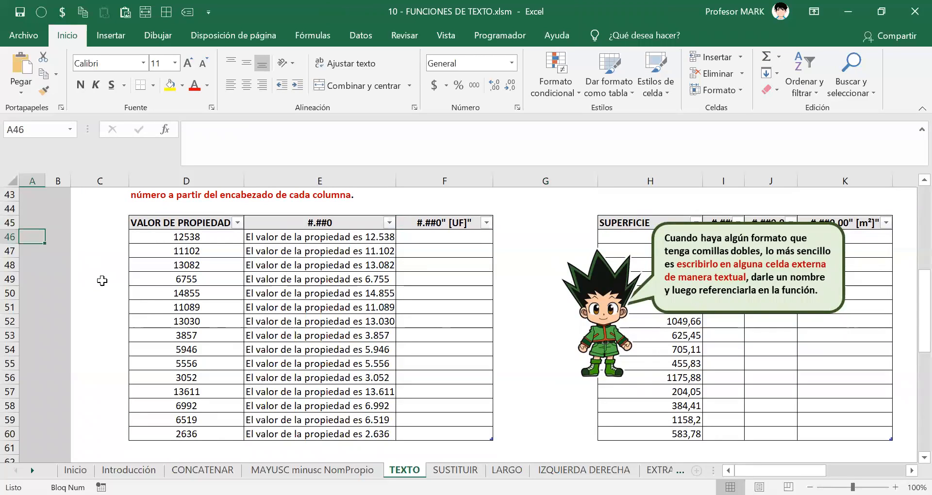
Enter the text #.##0" [UF]" into cell A46 below the table.
{"action": "type", "text": "ssdsdsd"}
{"action": "key", "text": "Escape"}
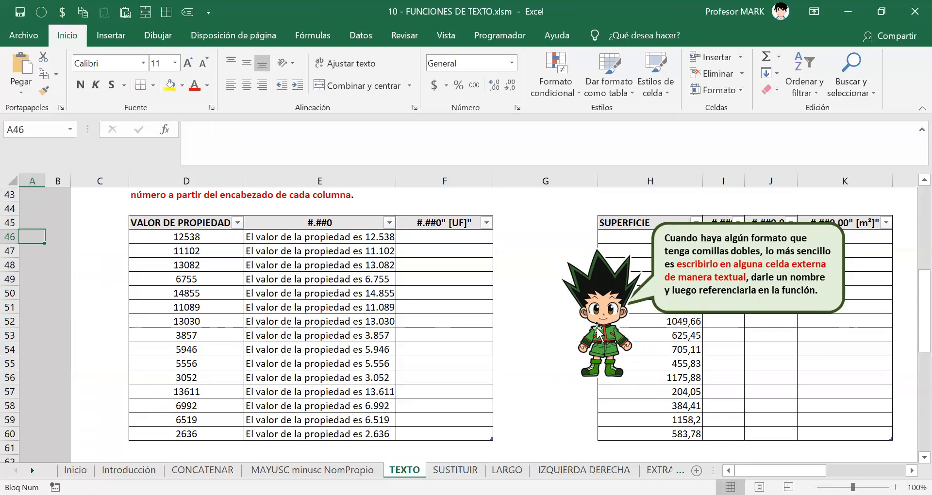
{"action": "type", "text": "#.##"}
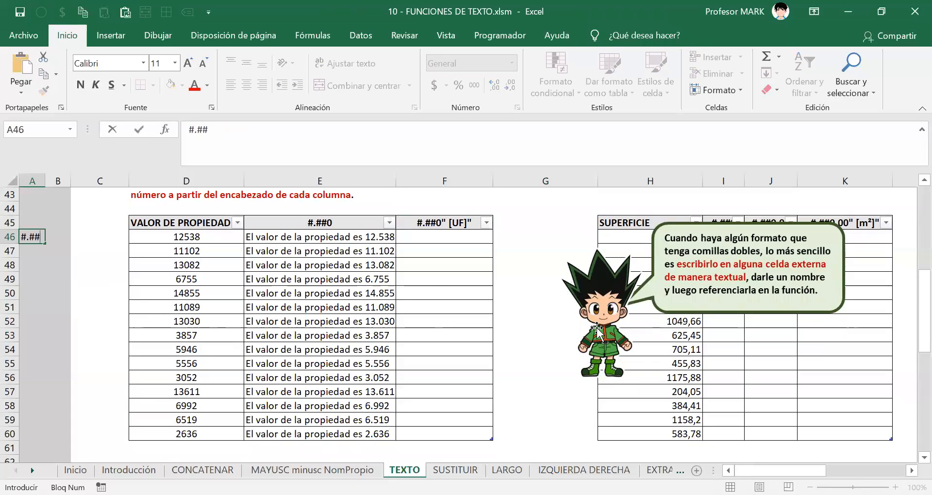
{"action": "type", "text": "0\" [UF]\""}
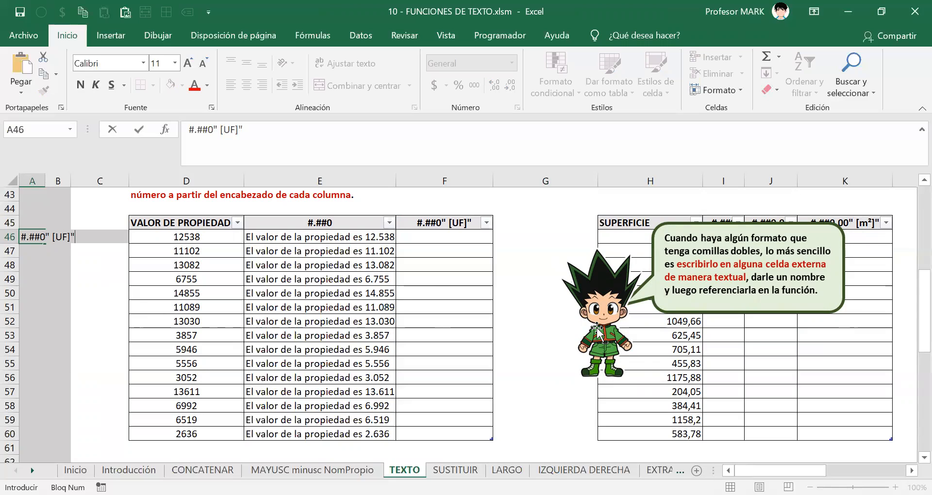
{"action": "key", "text": "Return"}
{"action": "key", "text": "Up"}
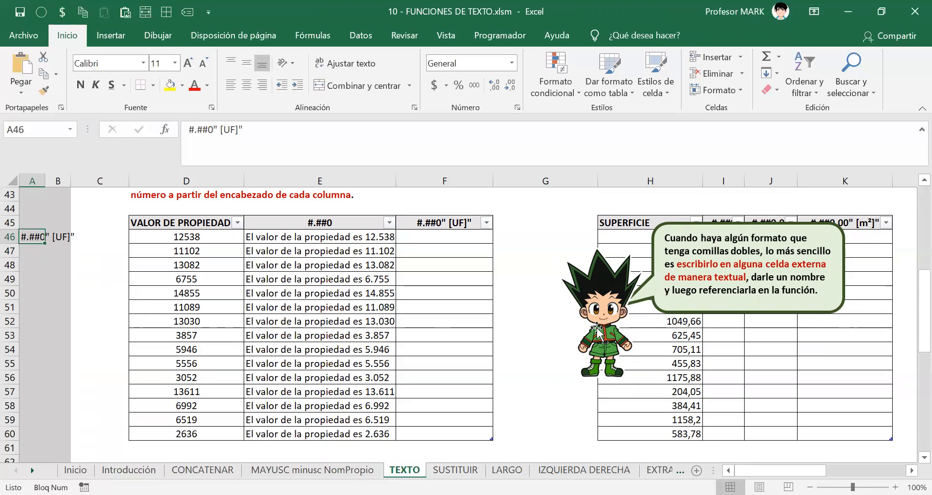
Autofit column A to its text, save the workbook, and reselect A46.
{"action": "key", "text": "alt+o"}
{"action": "key", "text": "o"}
{"action": "key", "text": "i"}
{"action": "key", "text": "ctrl+g"}
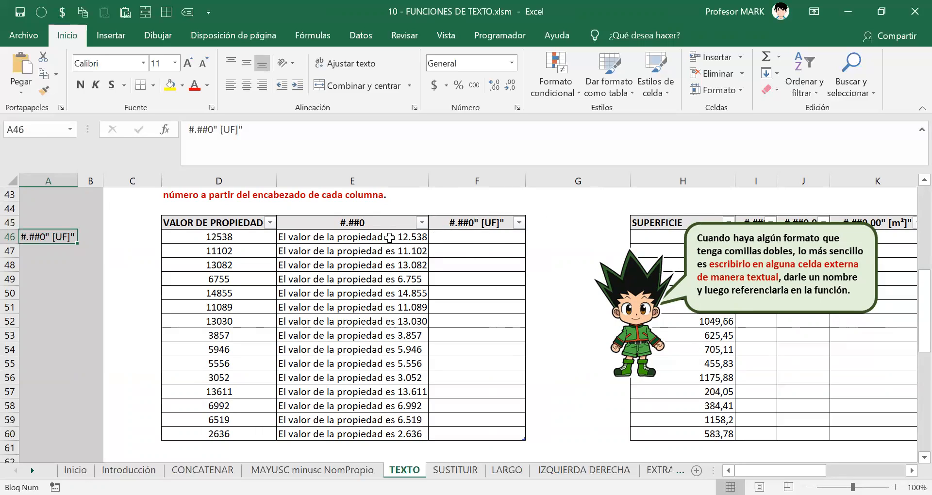
{"action": "left_click", "coordinate": [362, 235]}
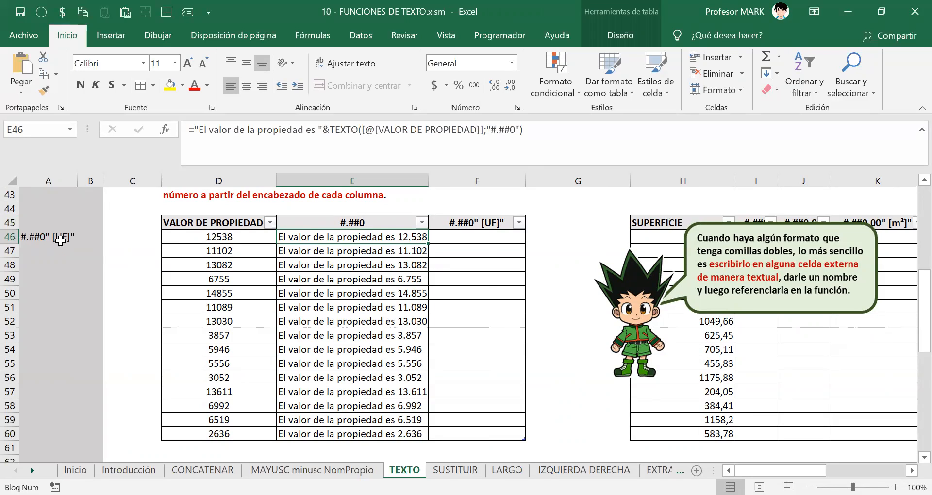
{"action": "left_click", "coordinate": [58, 243]}
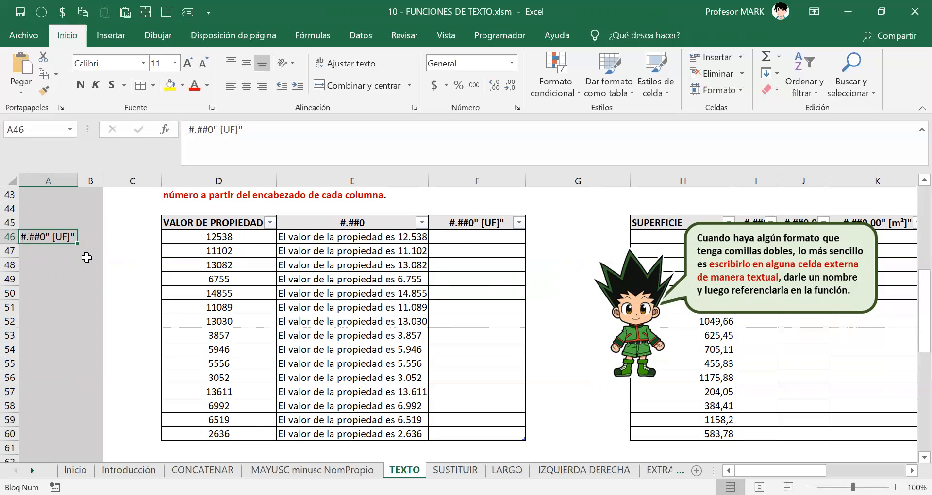
Define the workbook name FORMATO_CON_PUNTO for cell A46 via Definir nombre.
{"action": "right_click", "coordinate": [40, 237]}
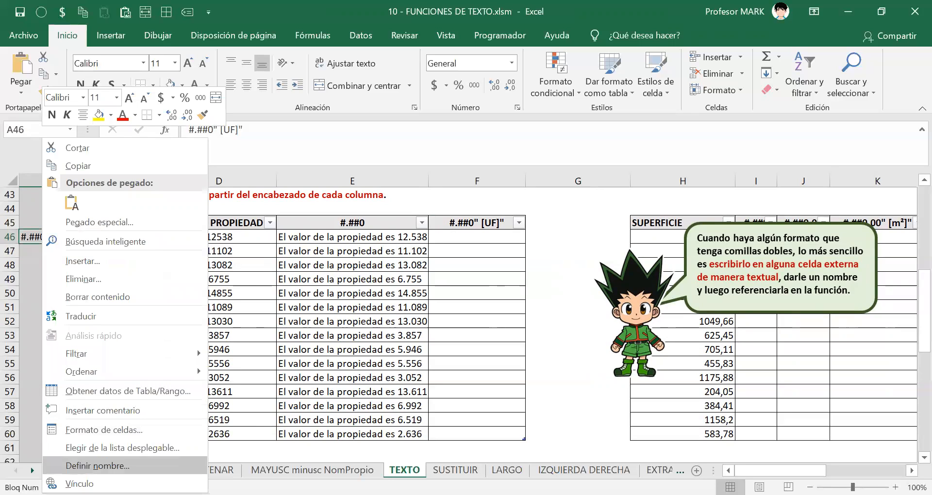
{"action": "left_click", "coordinate": [97, 466]}
{"action": "type", "text": "FOR"}
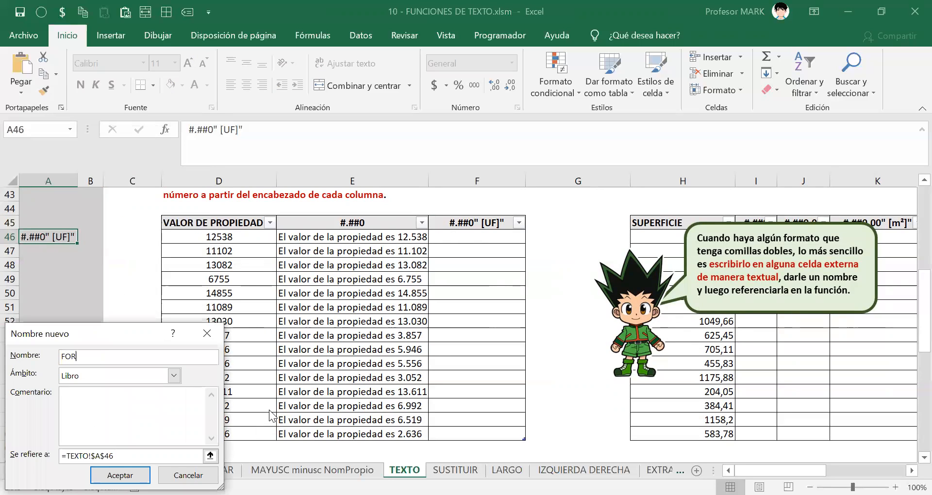
{"action": "type", "text": "MATO_CON_PUNTO"}
{"action": "key", "text": "Return"}
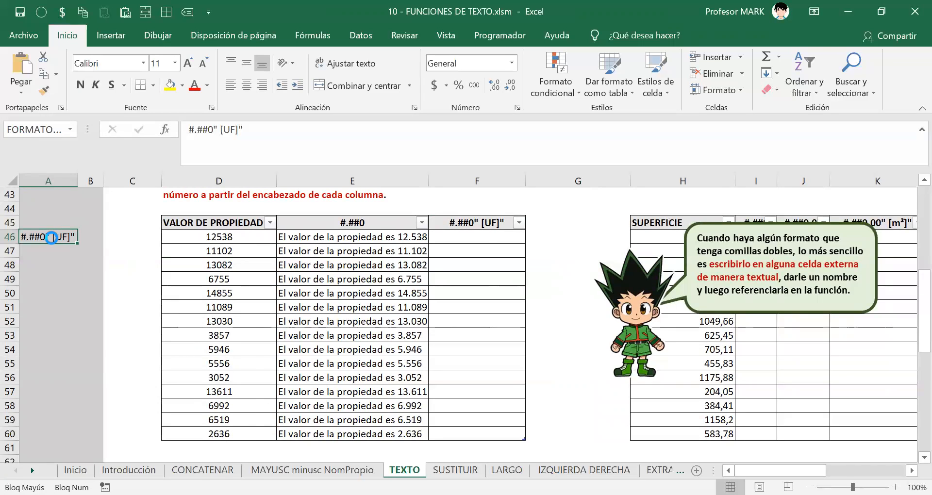
Enter =TEXTO([@[VALOR DE PROPIEDAD]];FORMATO_CON_PUNTO) in F46 so column F fills with UF values.
{"action": "left_click", "coordinate": [471, 244]}
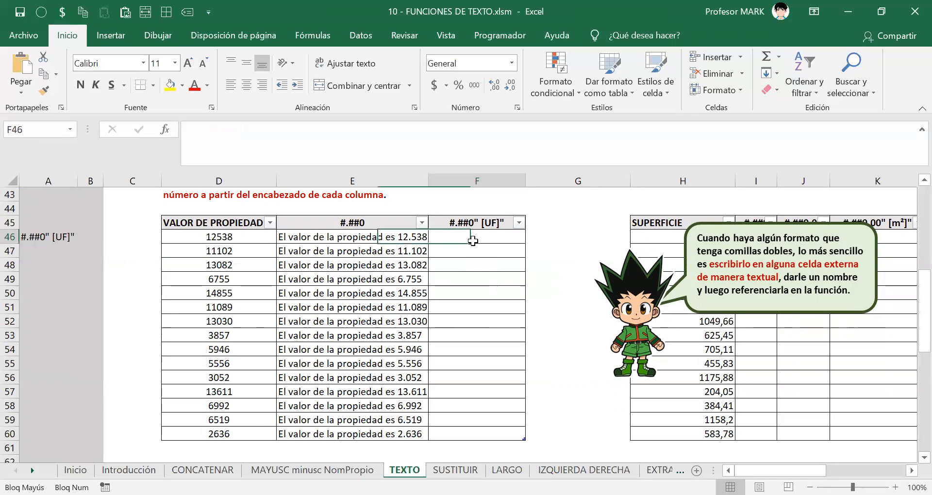
{"action": "type", "text": "="}
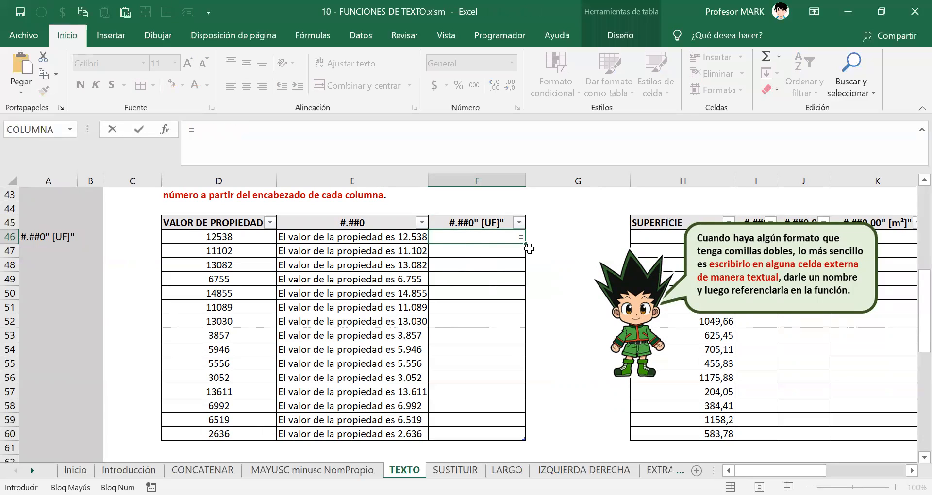
{"action": "type", "text": "TEXTO("}
{"action": "left_click", "coordinate": [209, 236]}
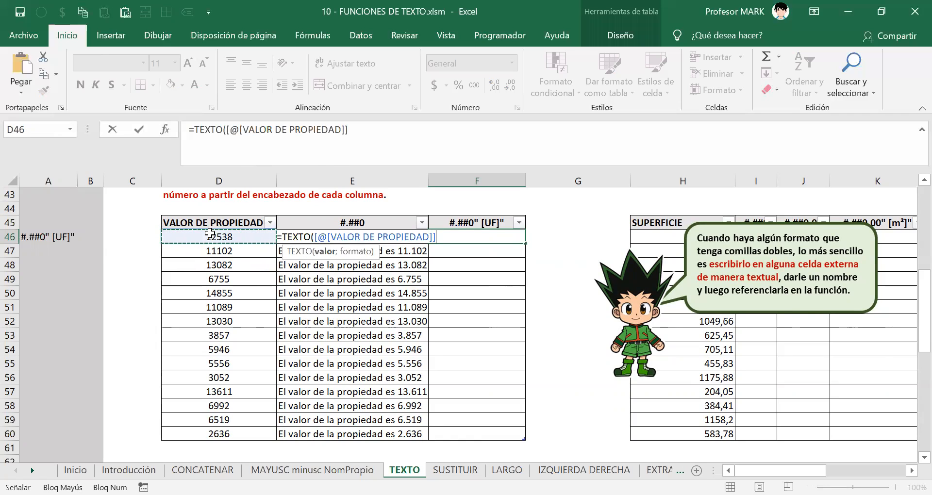
{"action": "type", "text": ";"}
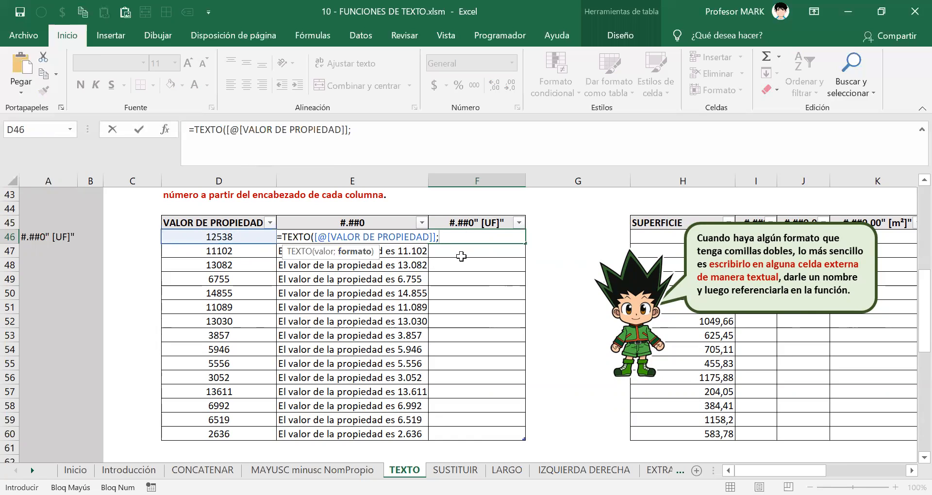
{"action": "type", "text": "\"\"\"\"\"\"\"\""}
{"action": "key", "text": "BackSpace"}
{"action": "key", "text": "BackSpace"}
{"action": "key", "text": "BackSpace"}
{"action": "key", "text": "BackSpace"}
{"action": "key", "text": "BackSpace"}
{"action": "key", "text": "BackSpace"}
{"action": "left_click", "coordinate": [30, 236]}
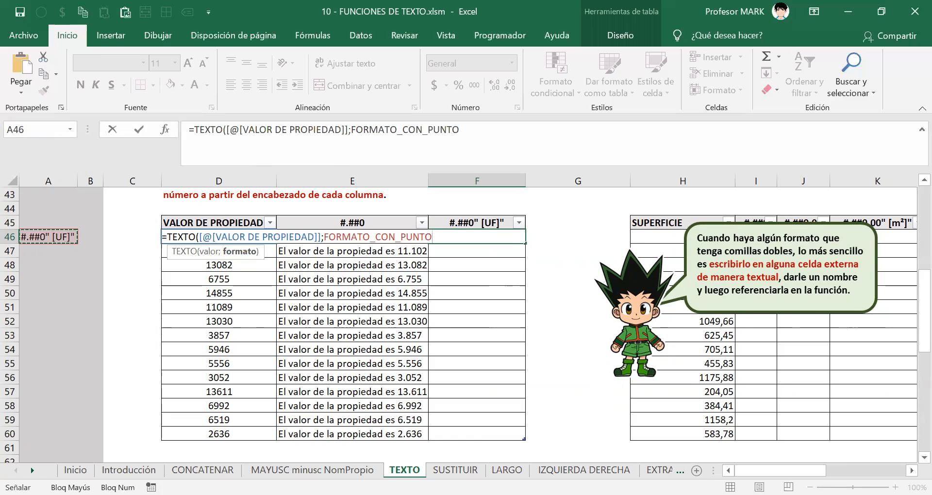
{"action": "key", "text": "Return"}
{"action": "key", "text": "Up"}
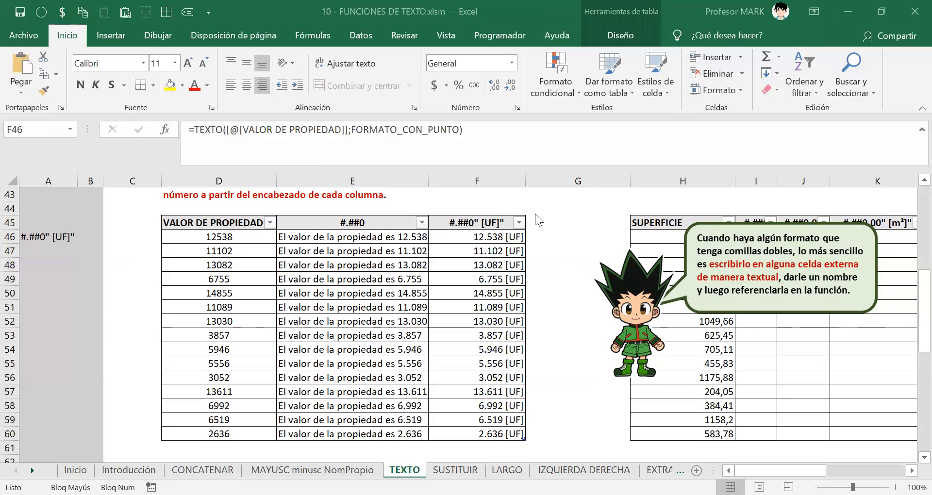
{"action": "double_click", "coordinate": [458, 237]}
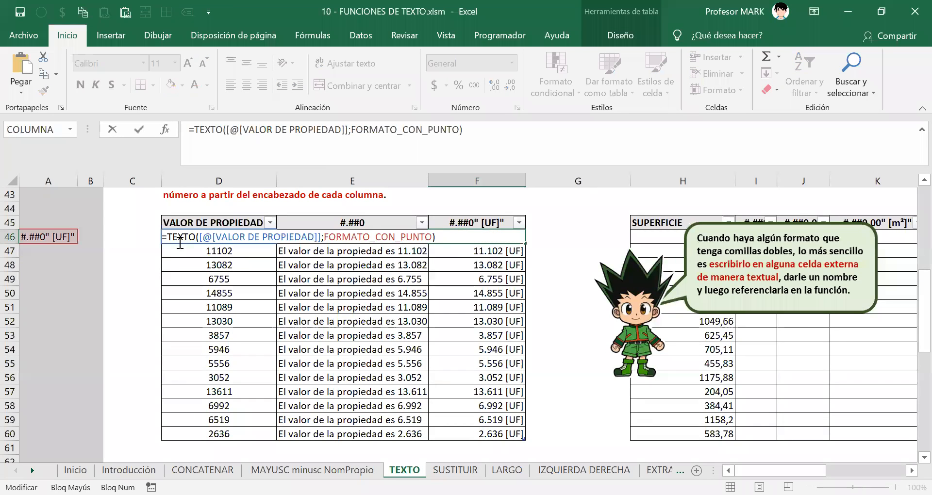
{"action": "left_click", "coordinate": [160, 236]}
{"action": "double_click", "coordinate": [449, 237]}
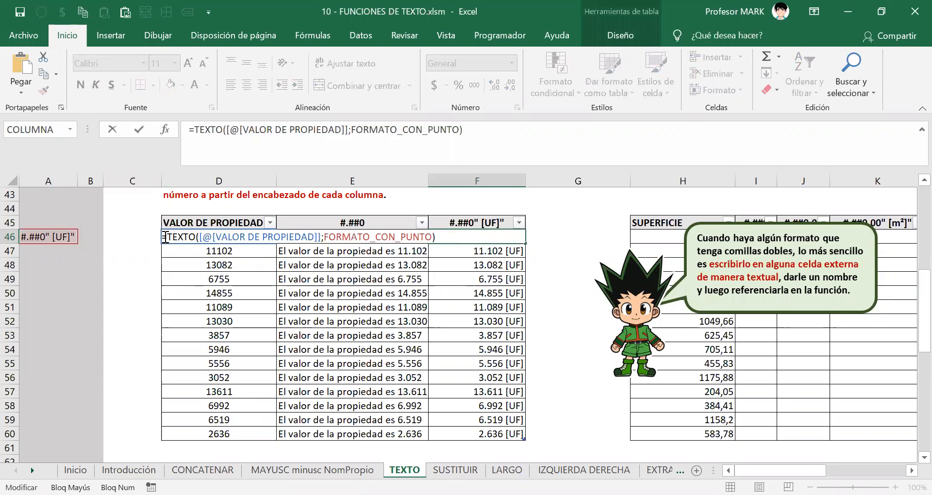
{"action": "left_click_drag", "start_coordinate": [165, 237], "coordinate": [439, 247]}
{"action": "key", "text": "Return"}
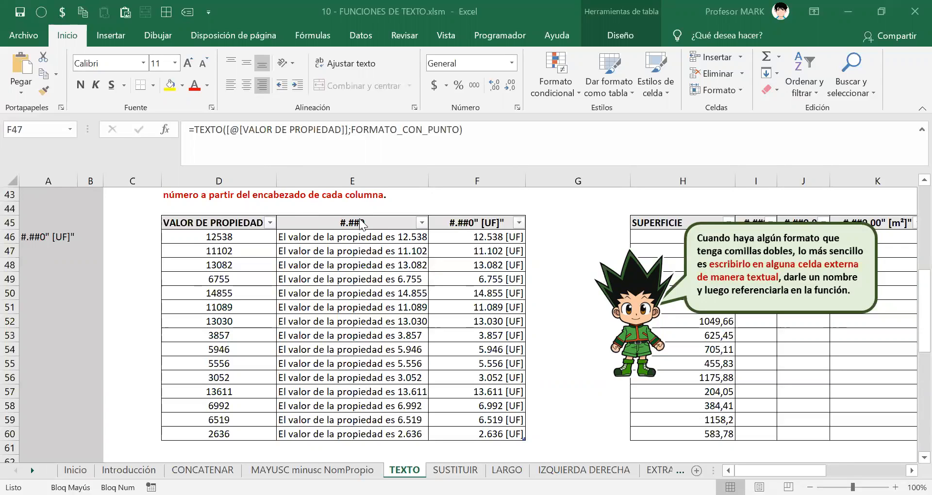
{"action": "left_click", "coordinate": [31, 250]}
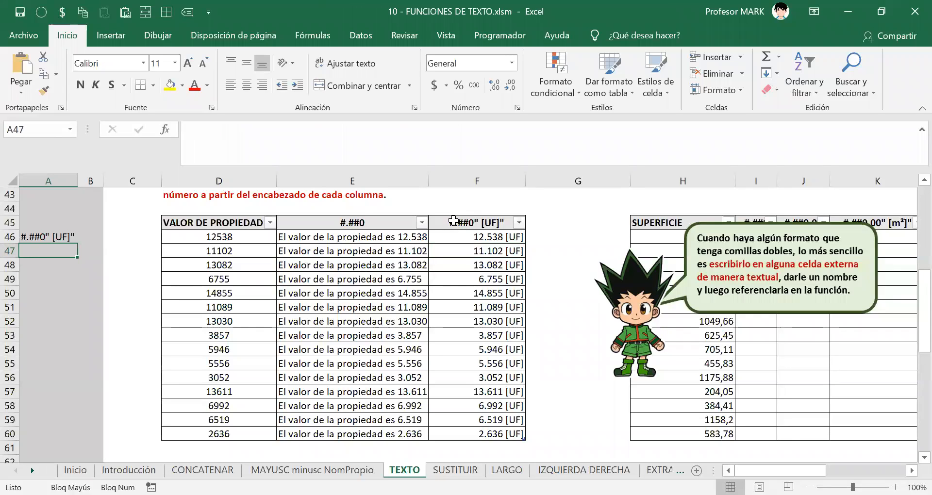
{"action": "left_click", "coordinate": [133, 494]}
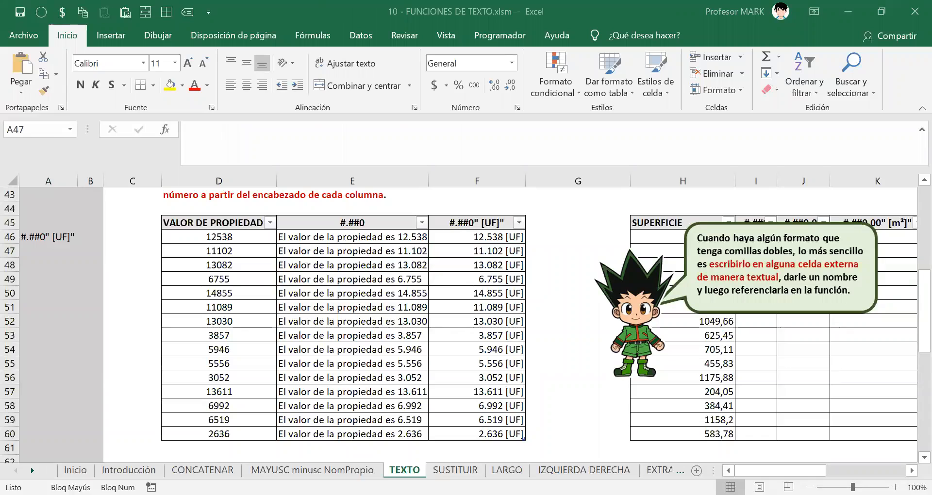
{"action": "left_click", "coordinate": [134, 494]}
{"action": "key", "text": "Caps_Lock"}
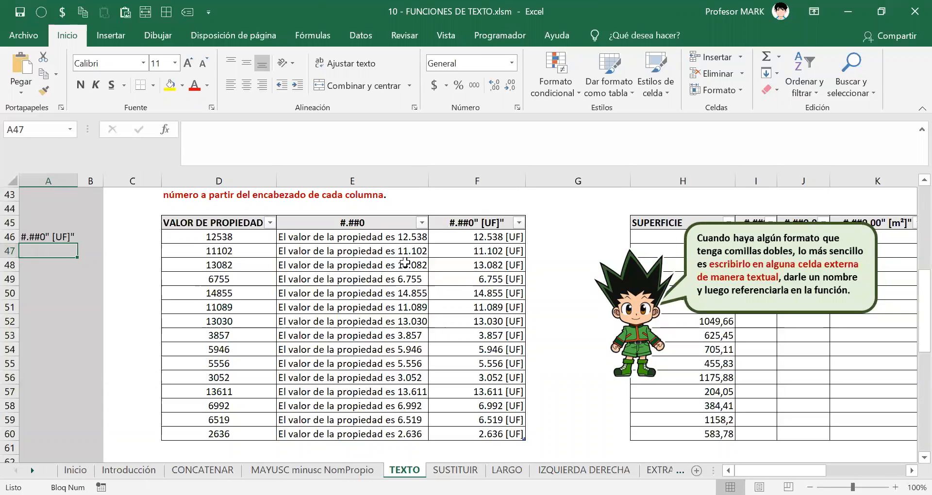
{"action": "left_click", "coordinate": [403, 324]}
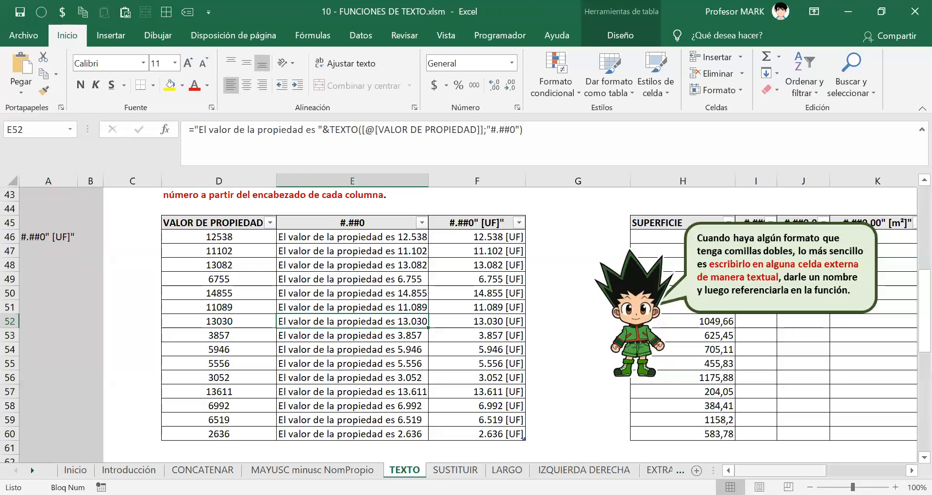
Move the cartoon callout down-left so it no longer covers the SUPERFICIE values.
{"action": "scroll", "coordinate": [85, 233], "scroll_direction": "right", "scroll_amount": 6}
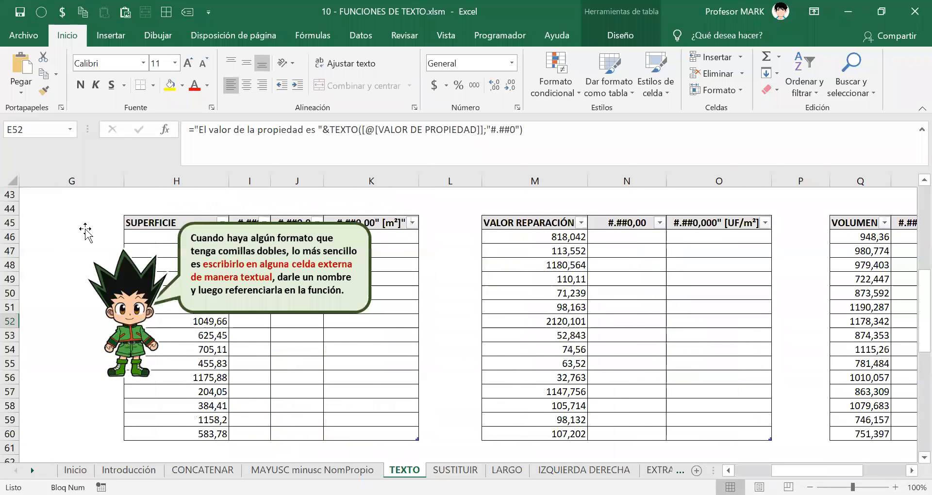
{"action": "left_click", "coordinate": [171, 276]}
{"action": "left_click_drag", "start_coordinate": [232, 266], "coordinate": [203, 367]}
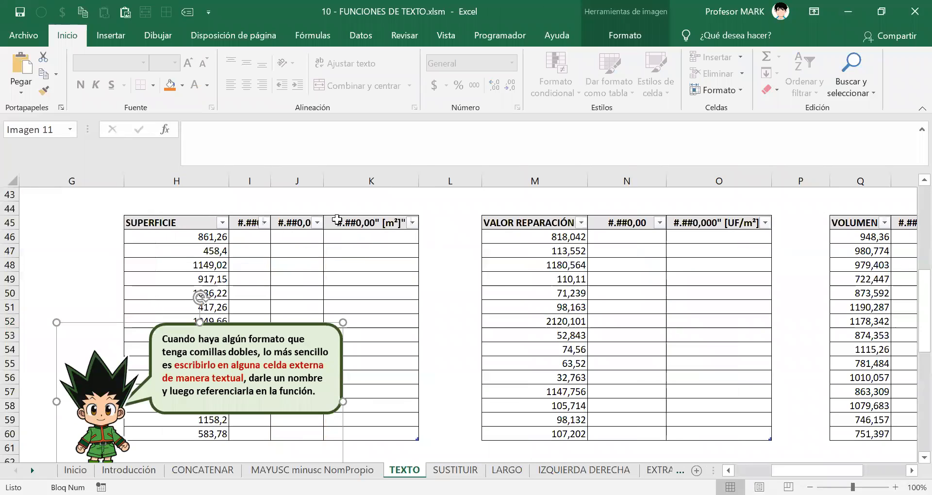
Highlight the #.##0,00" [m²]" header text in cell K45.
{"action": "left_click", "coordinate": [372, 223]}
{"action": "double_click", "coordinate": [350, 222]}
{"action": "left_click_drag", "start_coordinate": [339, 219], "coordinate": [413, 221]}
{"action": "key", "text": "ctrl+c"}
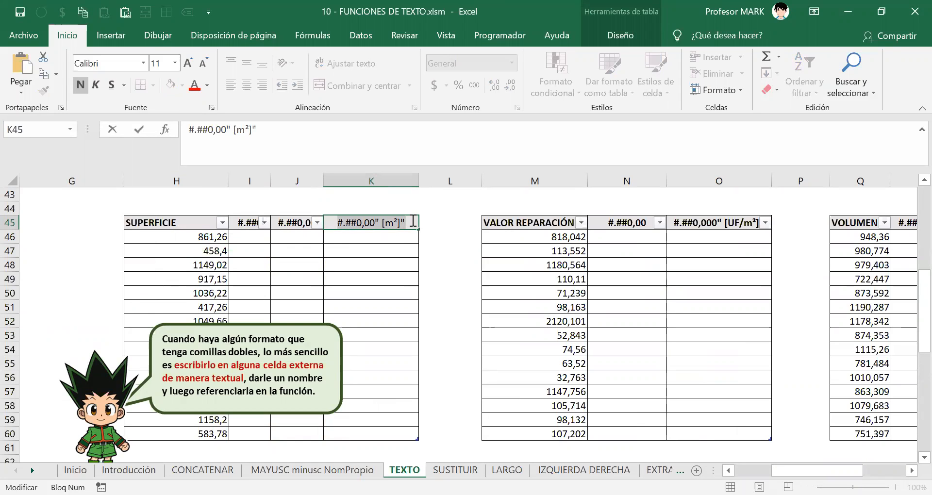
Paste the #.##0,00" [m²]" format text into A47 and autofit column A.
{"action": "key", "text": "Escape"}
{"action": "left_click_drag", "start_coordinate": [823, 470], "coordinate": [787, 470]}
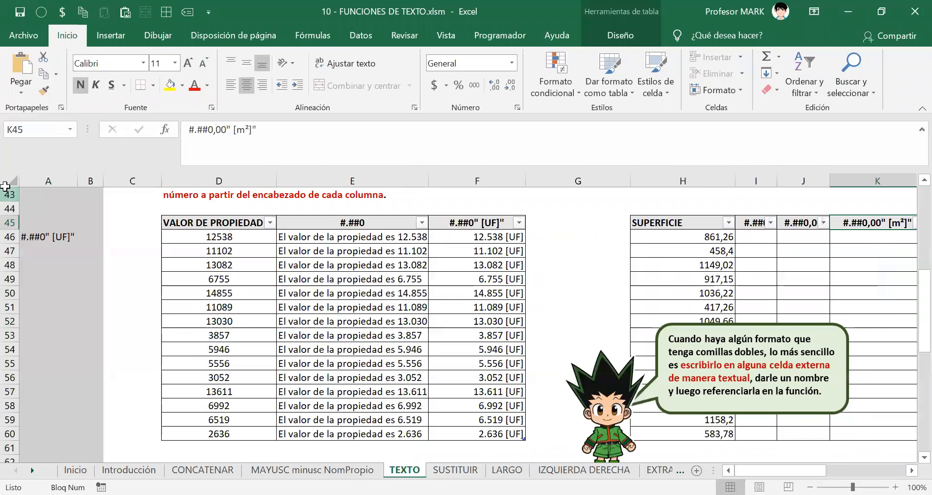
{"action": "left_click", "coordinate": [41, 249]}
{"action": "key", "text": "ctrl+v"}
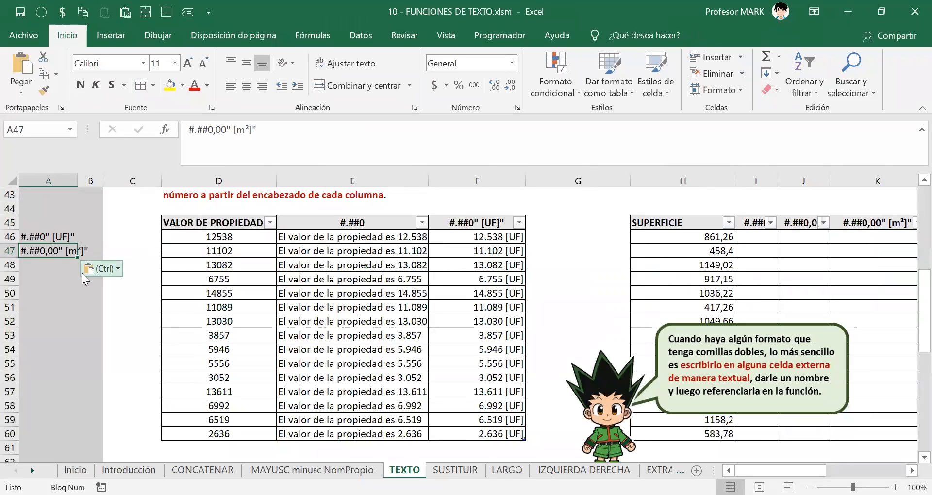
{"action": "key", "text": "alt+o"}
{"action": "key", "text": "o"}
{"action": "key", "text": "i"}
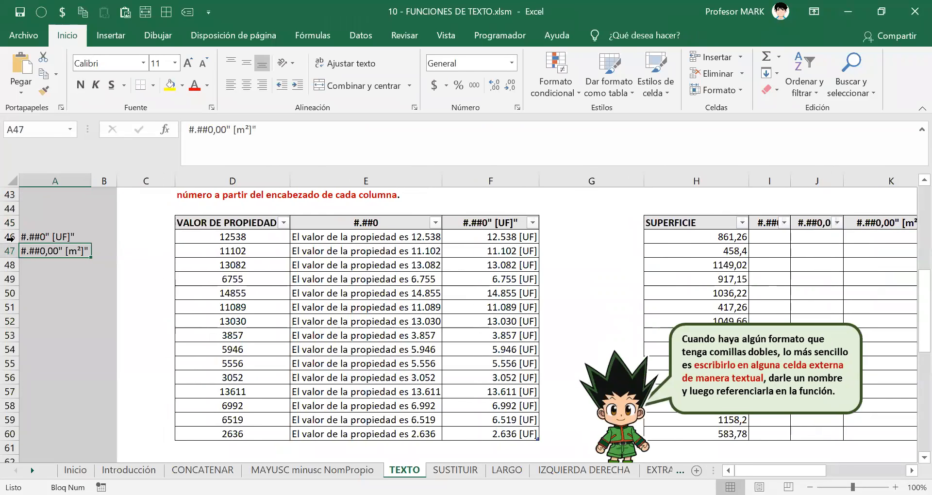
Name cell A47 FORMATO_DE_METROS_CUADRADOS workbook-wide.
{"action": "right_click", "coordinate": [43, 252]}
{"action": "key", "text": "Return"}
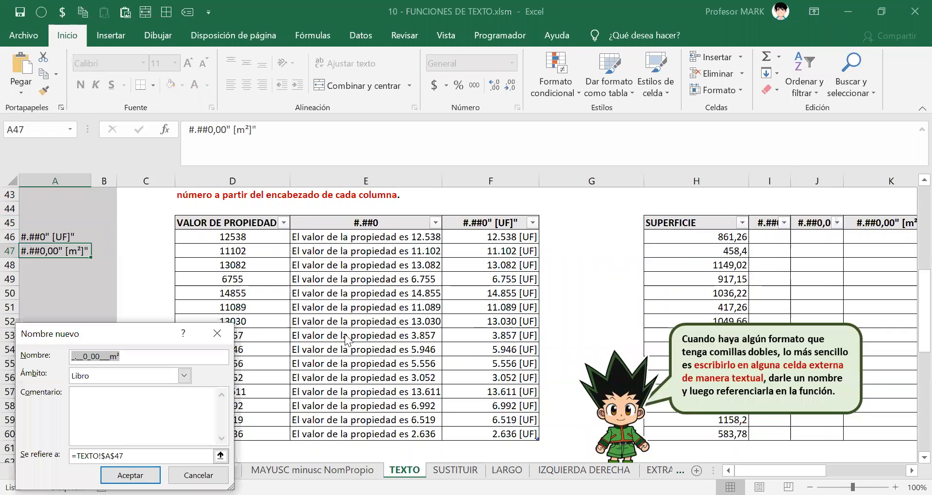
{"action": "type", "text": "FORMA"}
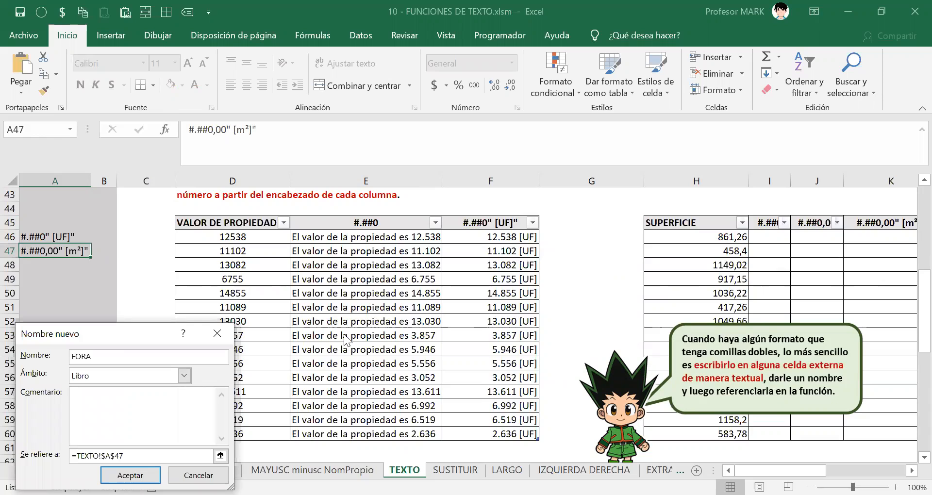
{"action": "type", "text": "TO_DE_"}
{"action": "key", "text": "BackSpace"}
{"action": "type", "text": "METROS_CUADRADOS"}
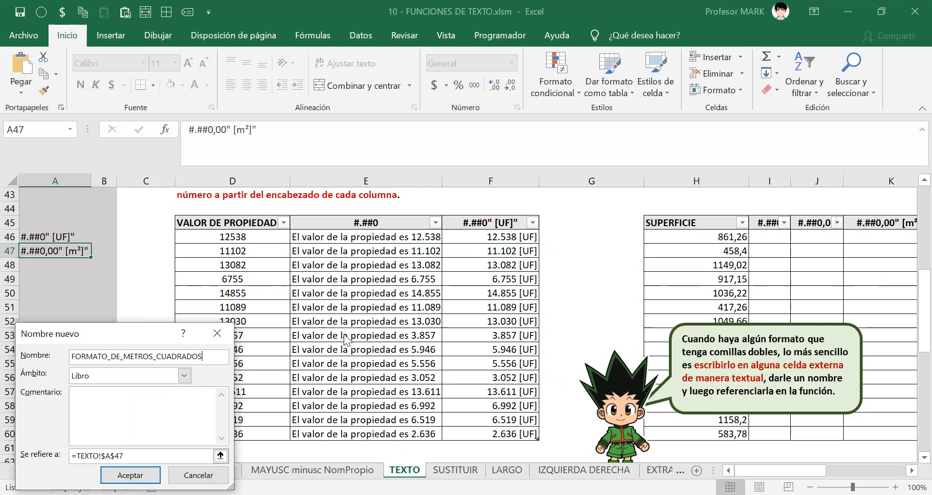
{"action": "key", "text": "Return"}
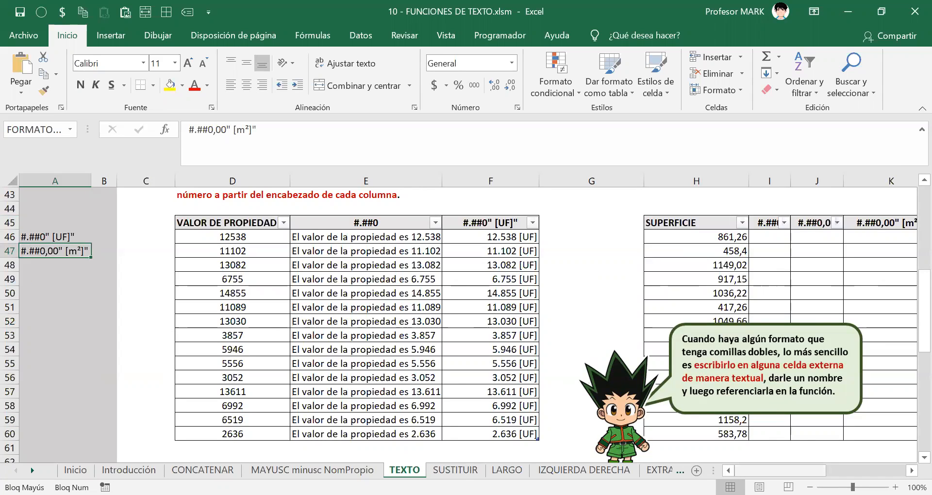
{"action": "scroll", "coordinate": [339, 235], "scroll_direction": "right", "scroll_amount": 5}
{"action": "left_click", "coordinate": [338, 235]}
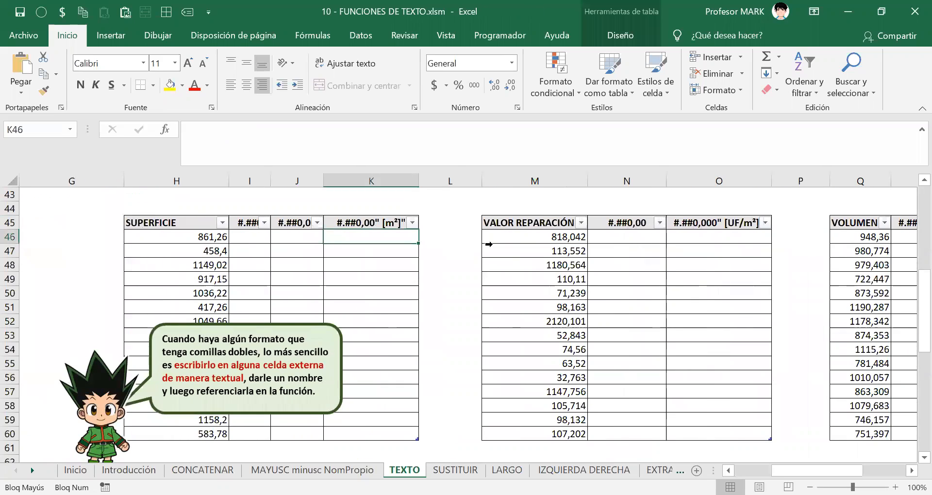
{"action": "type", "text": "="}
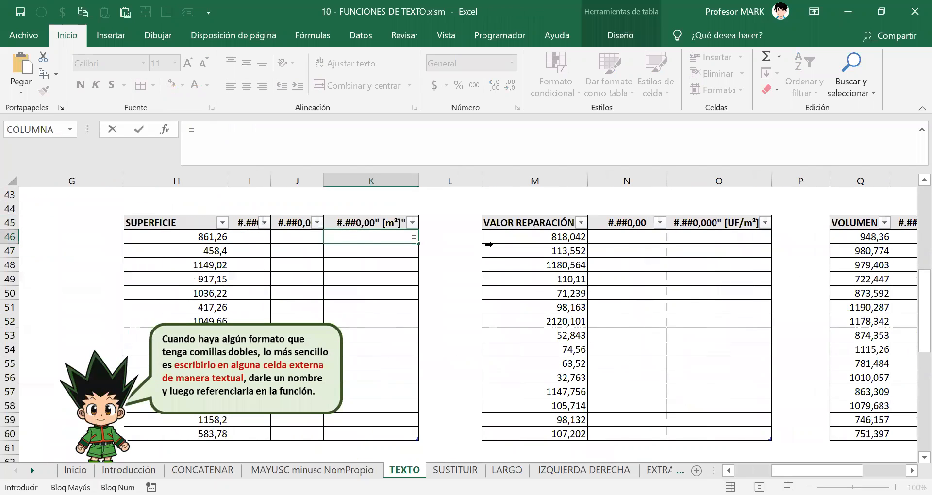
{"action": "type", "text": "TEXTO("}
{"action": "left_click", "coordinate": [191, 236]}
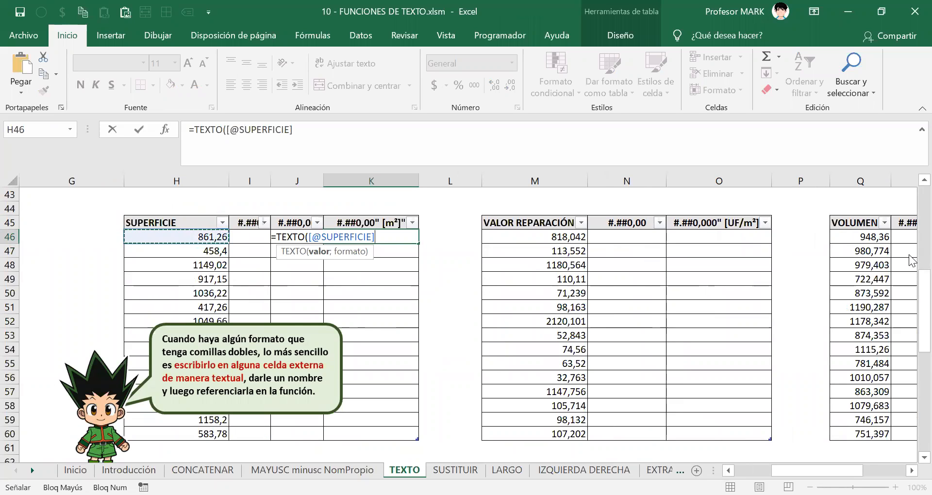
{"action": "type", "text": ";"}
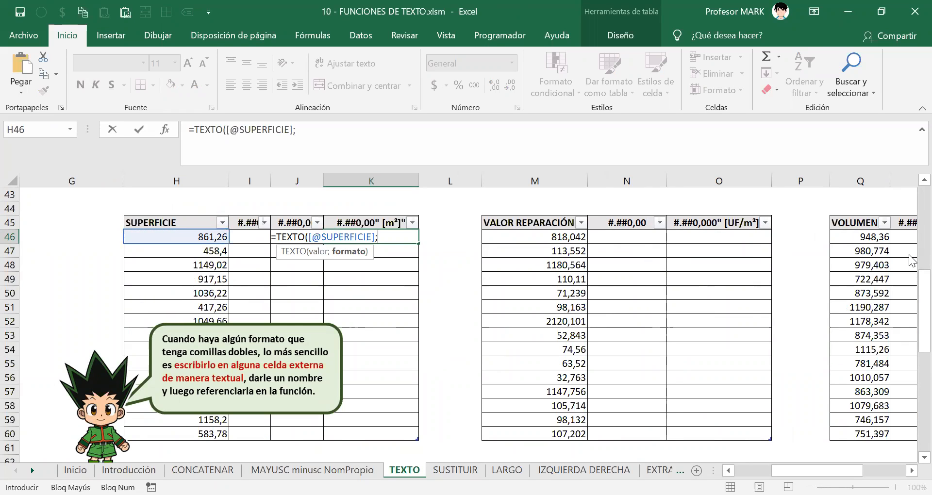
{"action": "type", "text": "FORMA"}
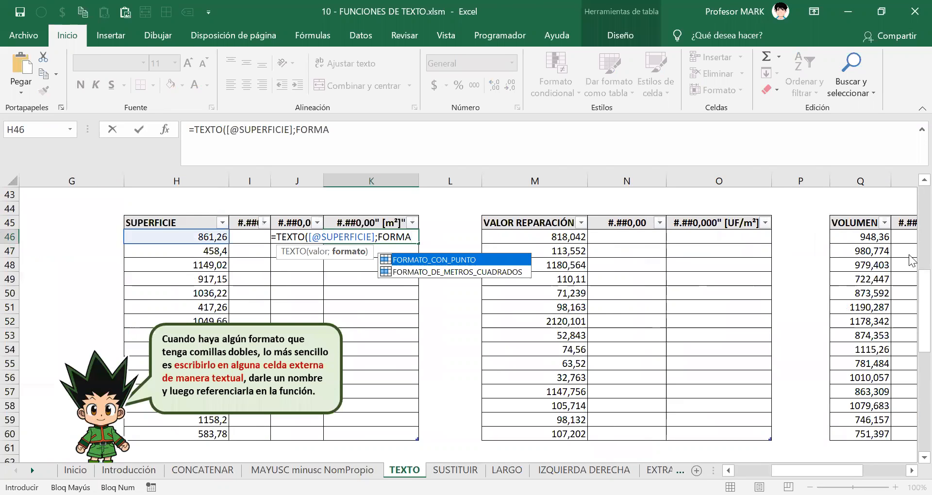
{"action": "key", "text": "Tab"}
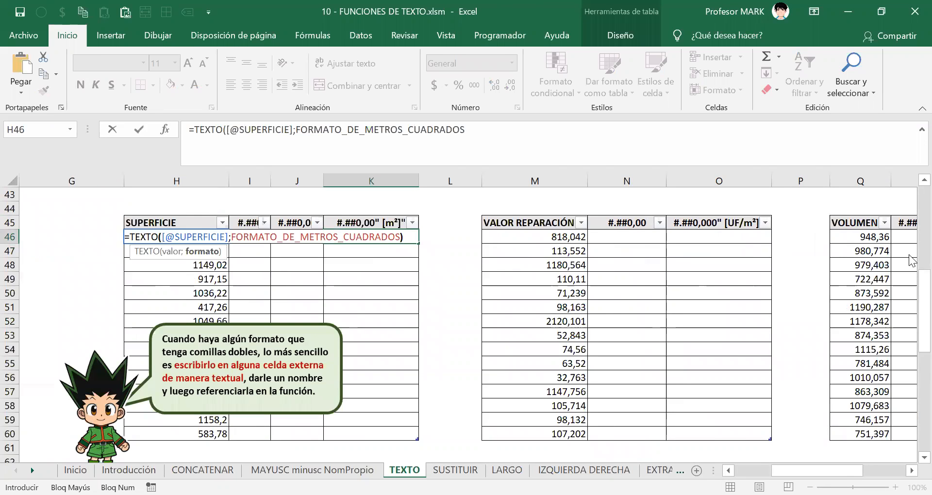
{"action": "type", "text": ")"}
{"action": "key", "text": "Return"}
{"action": "key", "text": "Down"}
{"action": "key", "text": "Down"}
{"action": "key", "text": "Down"}
{"action": "key", "text": "Up"}
{"action": "key", "text": "Up"}
{"action": "key", "text": "Up"}
{"action": "key", "text": "Up"}
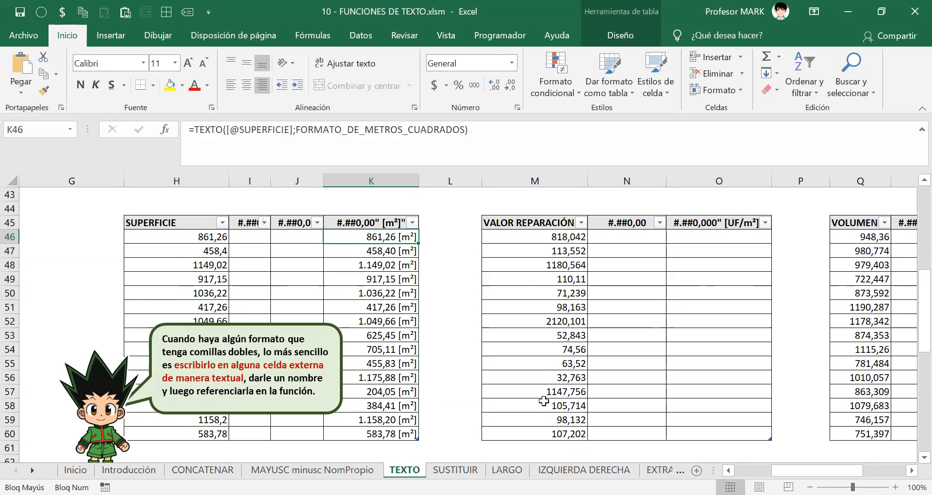
{"action": "scroll", "coordinate": [198, 289], "scroll_direction": "down", "scroll_amount": 4}
Scroll down to the part (b) efemérides table and select its FECHA dates and empty DÍA cells.
{"action": "scroll", "coordinate": [176, 257], "scroll_direction": "down", "scroll_amount": 6}
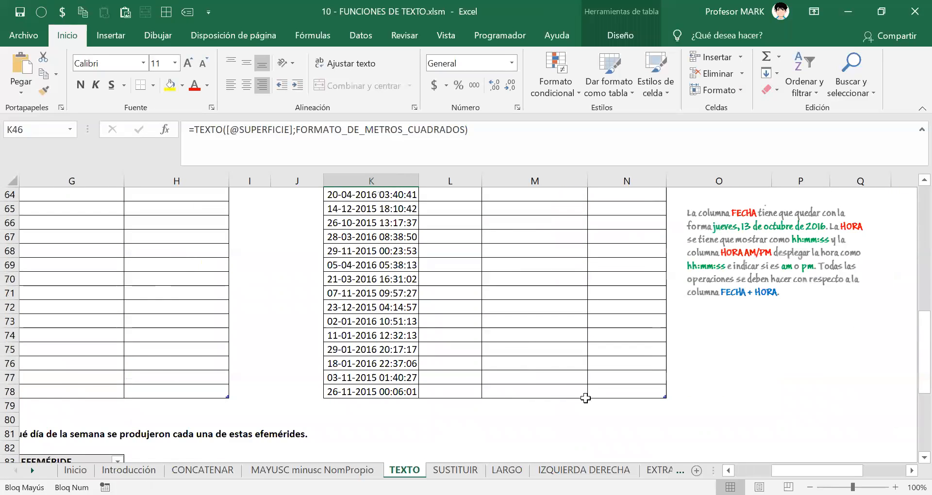
{"action": "left_click_drag", "start_coordinate": [820, 470], "coordinate": [779, 470]}
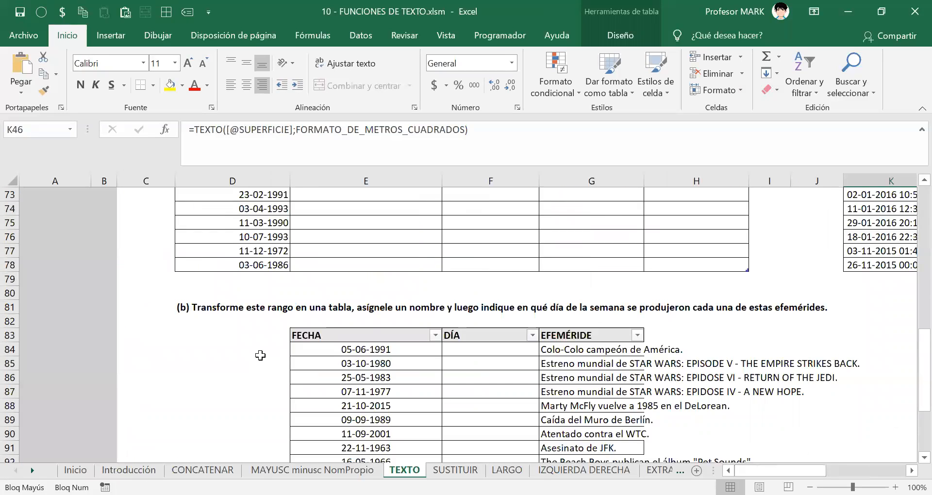
{"action": "scroll", "coordinate": [260, 353], "scroll_direction": "down", "scroll_amount": 2}
{"action": "left_click", "coordinate": [204, 223]}
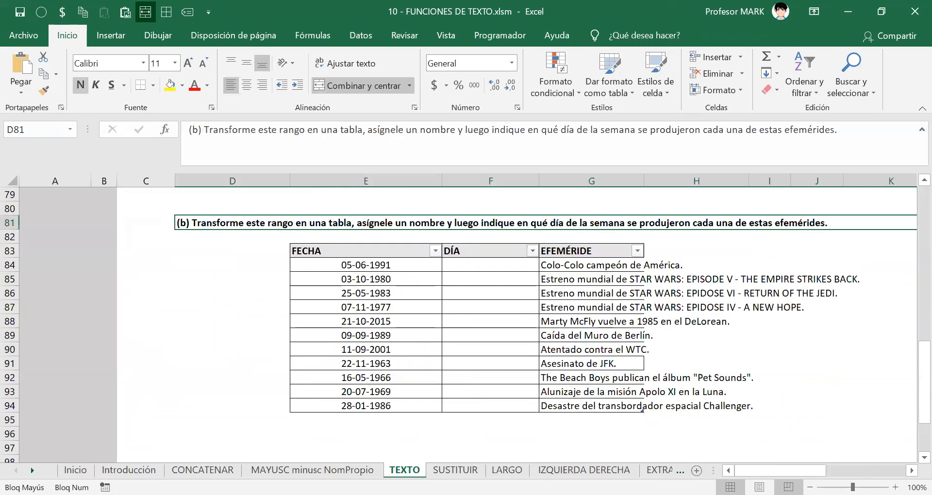
{"action": "left_click_drag", "start_coordinate": [782, 470], "coordinate": [806, 470]}
{"action": "left_click_drag", "start_coordinate": [108, 264], "coordinate": [93, 404]}
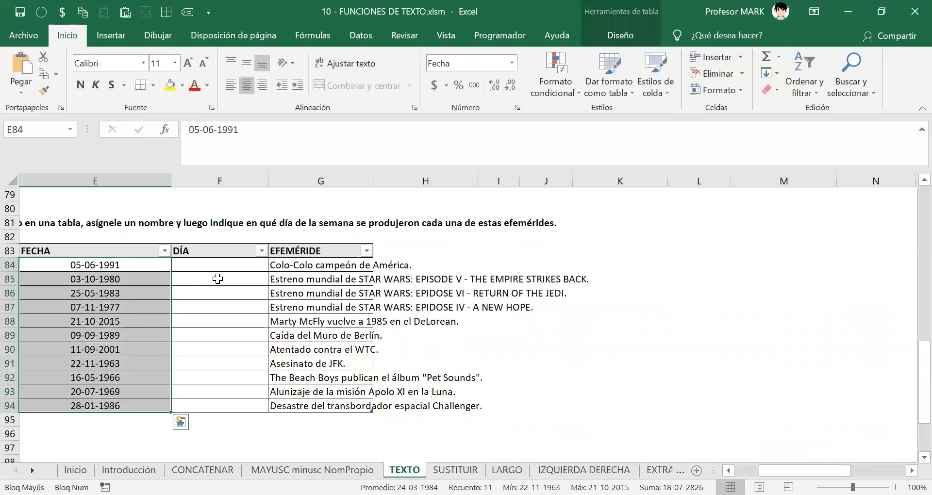
{"action": "left_click_drag", "start_coordinate": [222, 265], "coordinate": [232, 405]}
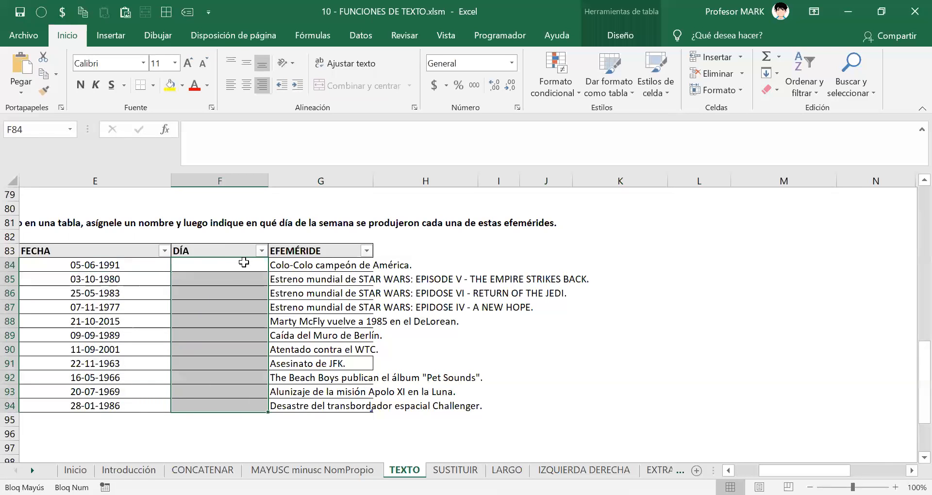
{"action": "key", "text": "shift+Up"}
{"action": "left_click", "coordinate": [222, 259]}
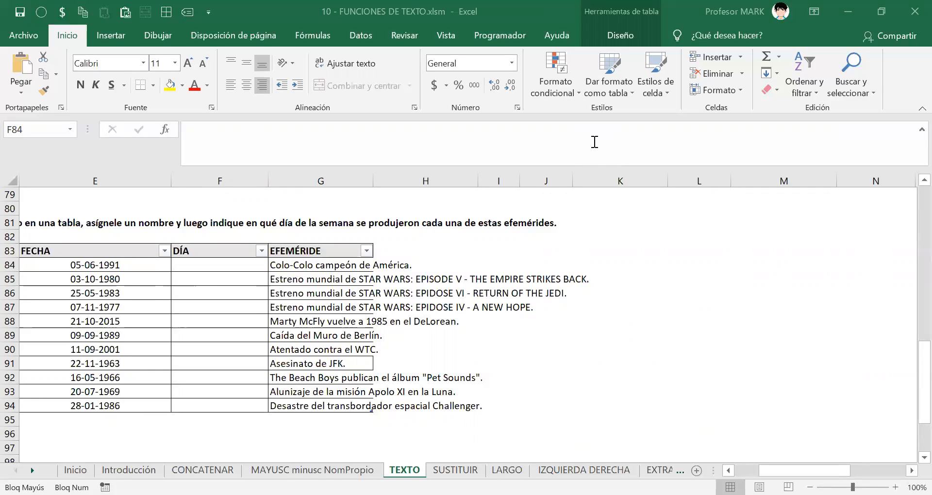
{"action": "left_click", "coordinate": [218, 267]}
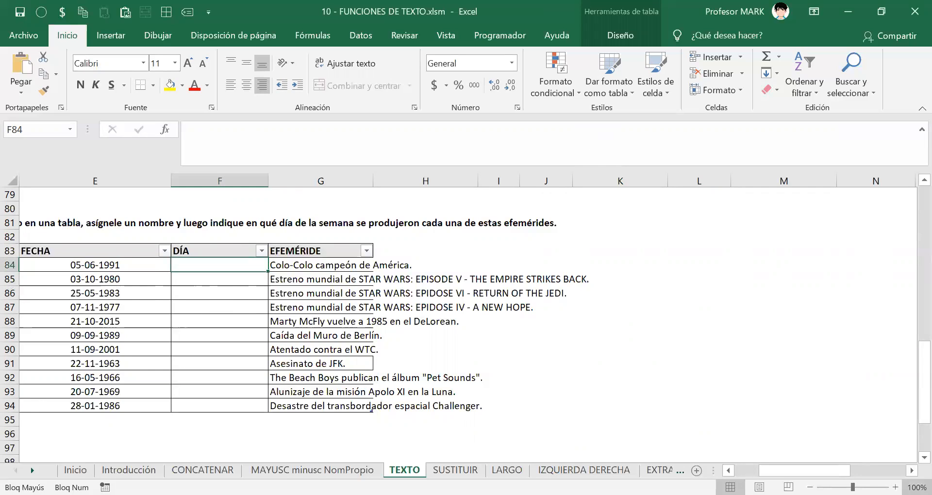
{"action": "left_click_drag", "start_coordinate": [800, 471], "coordinate": [800, 470]}
{"action": "type", "text": "=T"}
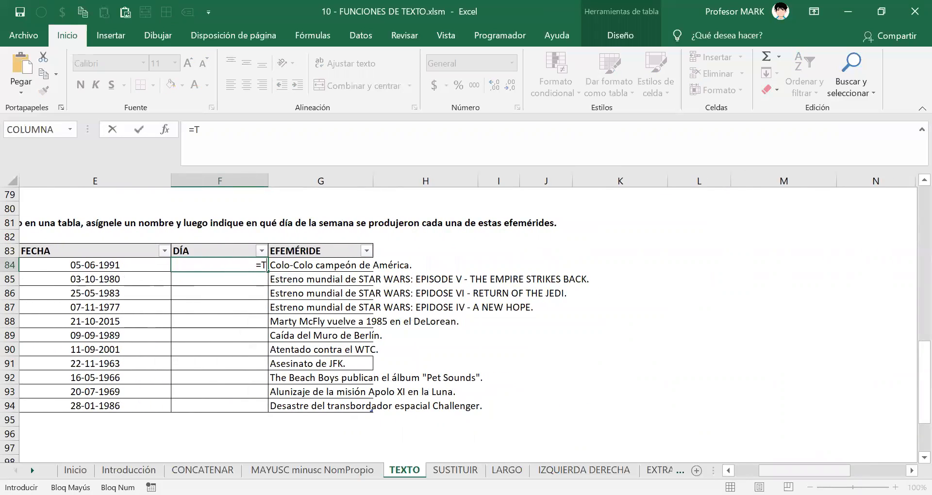
{"action": "type", "text": "EXTO("}
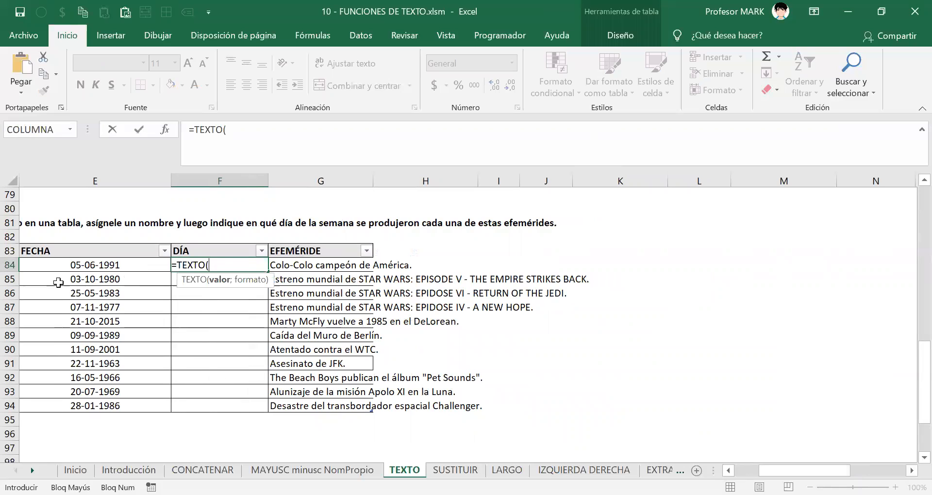
{"action": "left_click", "coordinate": [78, 268]}
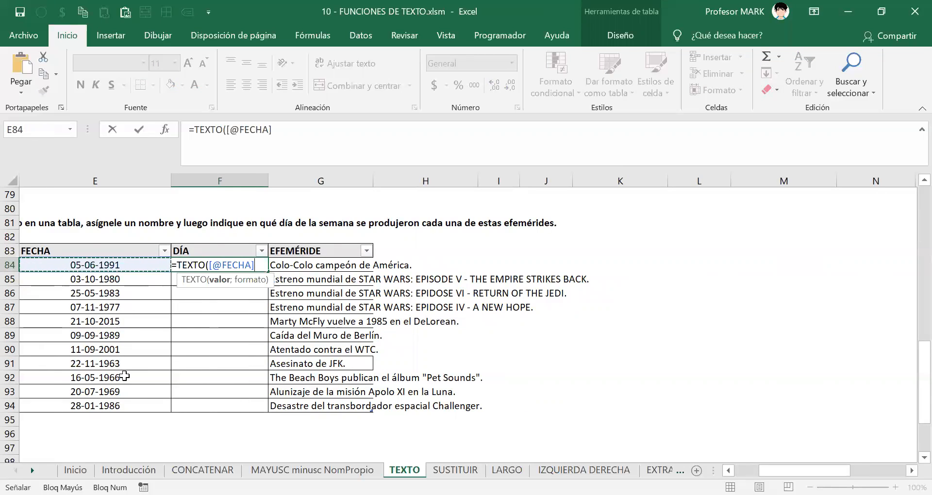
{"action": "type", "text": ";"}
{"action": "key", "text": "Caps_Lock"}
{"action": "type", "text": "\""}
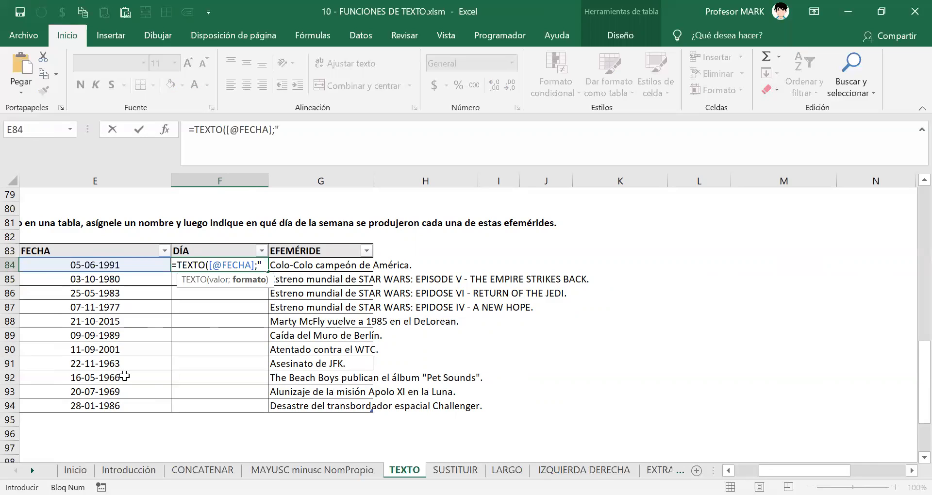
{"action": "type", "text": "dddd\""}
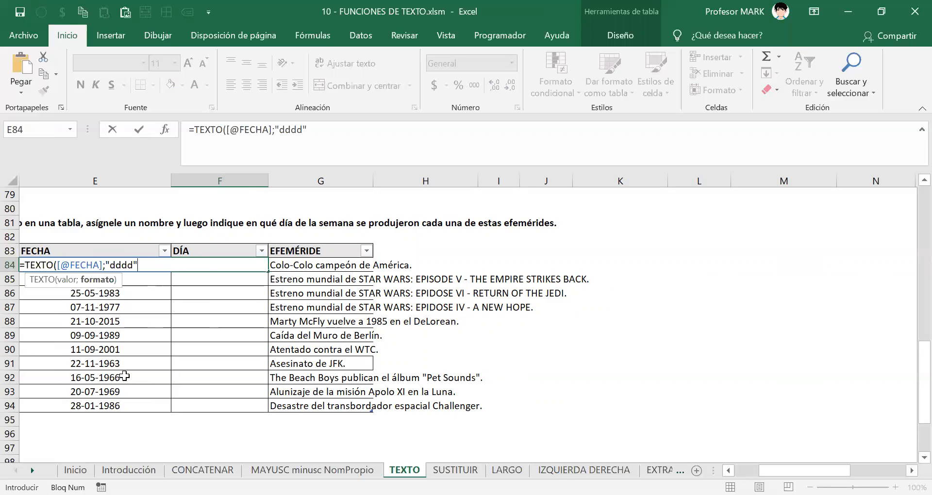
{"action": "type", "text": ")"}
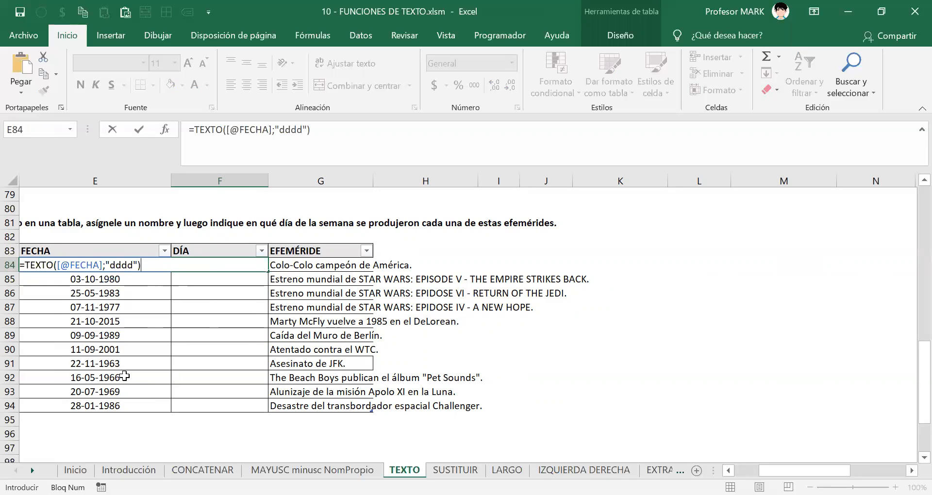
{"action": "key", "text": "Return"}
{"action": "key", "text": "Up"}
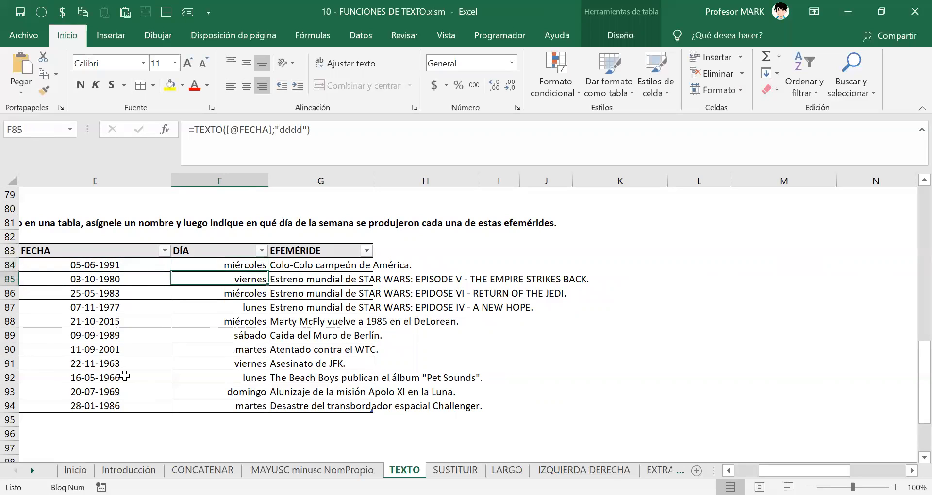
{"action": "key", "text": "ctrl+shift+Down"}
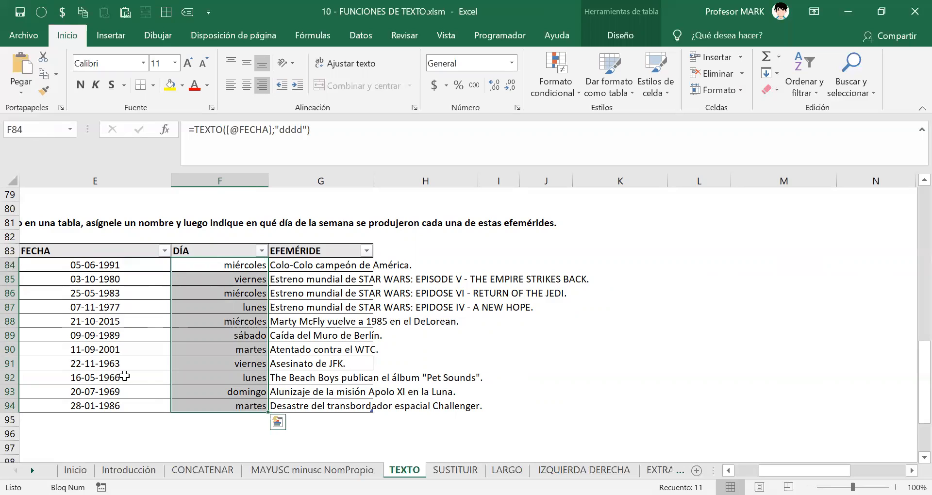
{"action": "key", "text": "Up"}
{"action": "key", "text": "Down"}
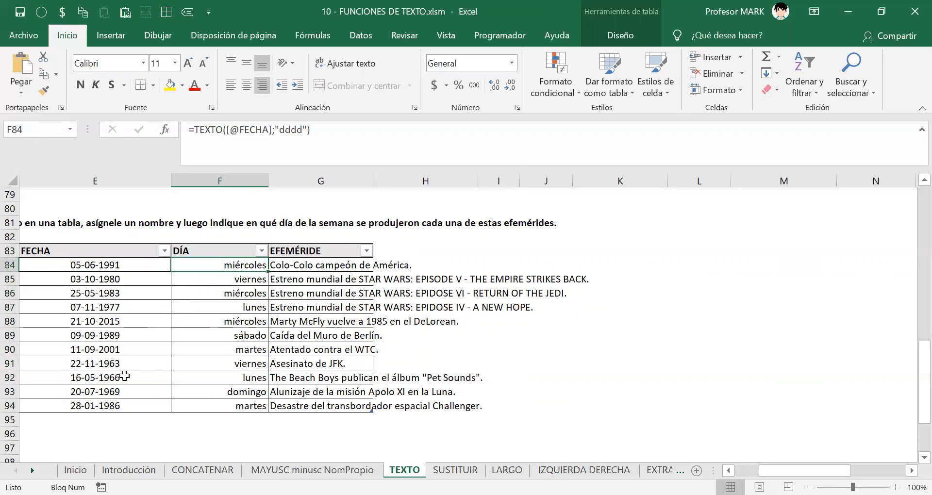
Change the DÍA formula's format code in F84 from dddd to uppercase DDDD.
{"action": "key", "text": "F2"}
{"action": "key", "text": "Left"}
{"action": "key", "text": "Left"}
{"action": "key", "text": "BackSpace"}
{"action": "key", "text": "BackSpace"}
{"action": "key", "text": "BackSpace"}
{"action": "key", "text": "BackSpace"}
{"action": "type", "text": "DDDD"}
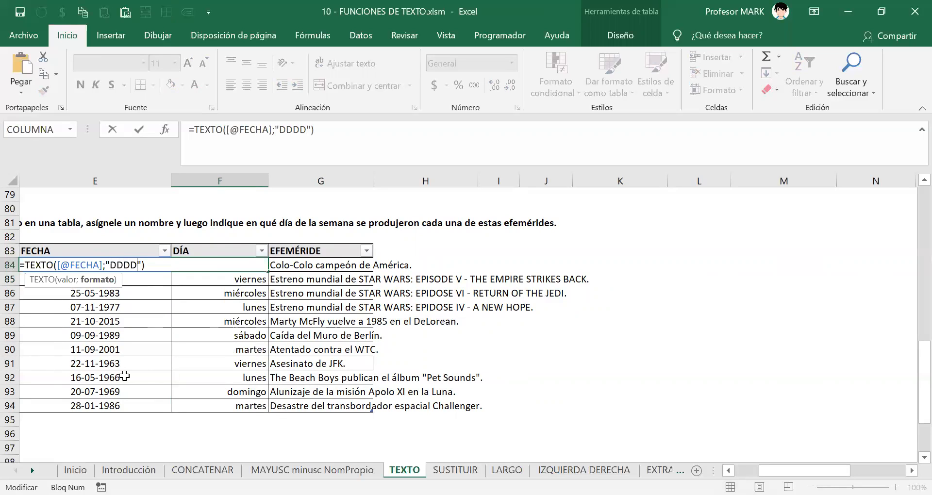
{"action": "key", "text": "Return"}
{"action": "key", "text": "Down"}
{"action": "key", "text": "Down"}
{"action": "key", "text": "Up"}
{"action": "key", "text": "Up"}
{"action": "key", "text": "Up"}
Review the unchanged weekdays in F86, F90 and F92, then switch to the SUSTITUIR sheet.
{"action": "double_click", "coordinate": [262, 301]}
{"action": "double_click", "coordinate": [250, 294]}
{"action": "key", "text": "Escape"}
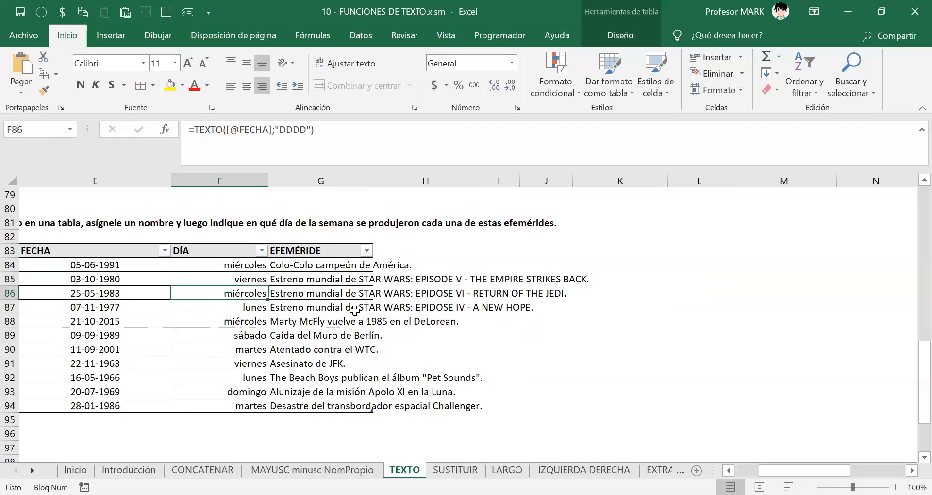
{"action": "left_click", "coordinate": [245, 265]}
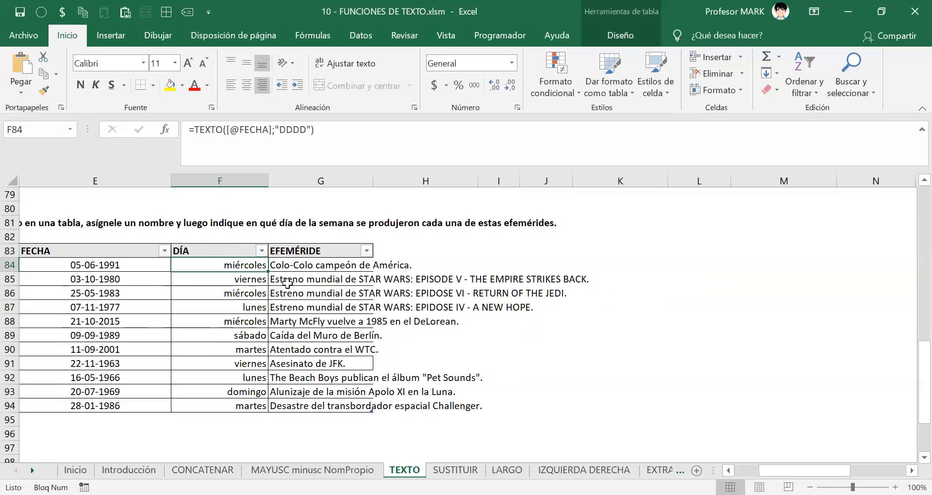
{"action": "left_click", "coordinate": [217, 298]}
{"action": "left_click", "coordinate": [225, 347]}
{"action": "left_click", "coordinate": [221, 378]}
{"action": "left_click", "coordinate": [237, 268]}
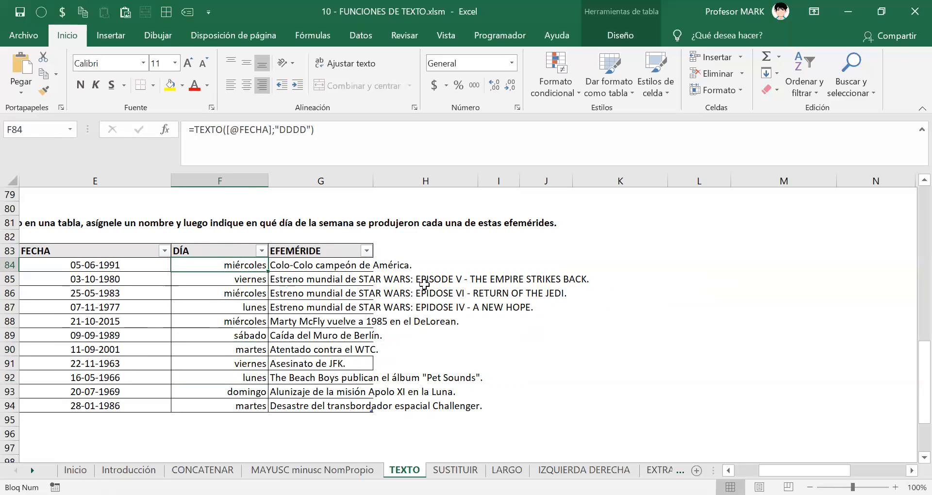
{"action": "left_click", "coordinate": [455, 470]}
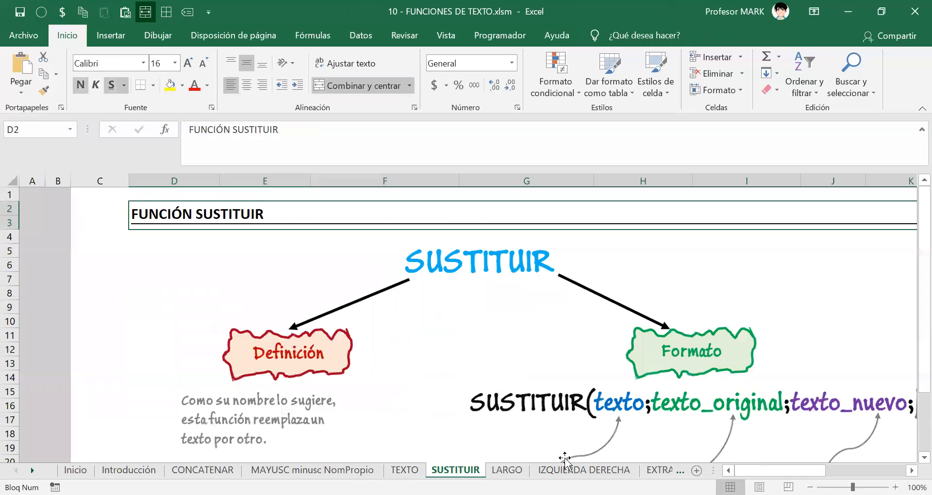
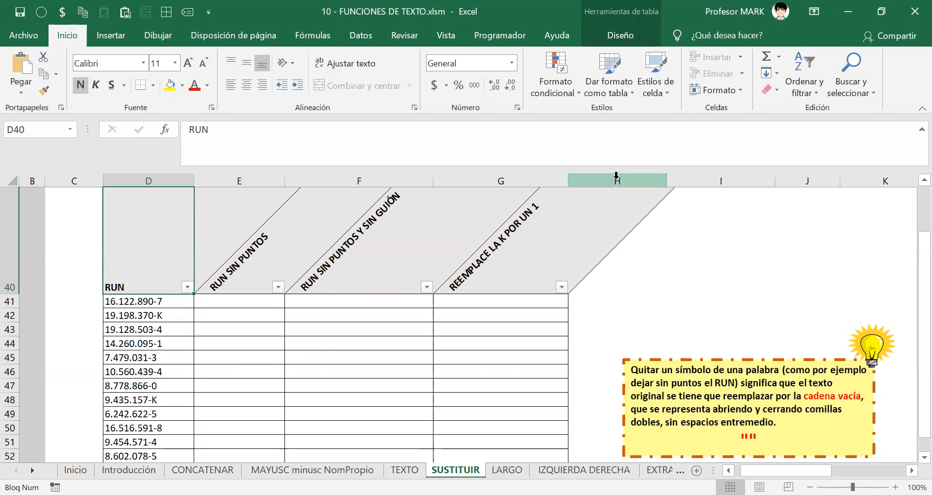
{"action": "scroll", "coordinate": [355, 350], "scroll_direction": "up", "scroll_amount": 3}
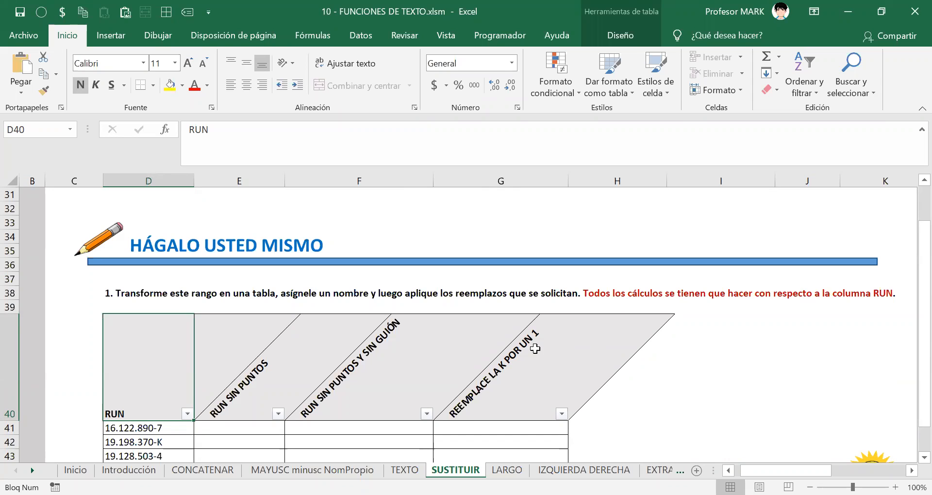
{"action": "scroll", "coordinate": [535, 349], "scroll_direction": "down", "scroll_amount": 3}
{"action": "left_click", "coordinate": [143, 306]}
{"action": "scroll", "coordinate": [150, 356], "scroll_direction": "down", "scroll_amount": 6}
{"action": "scroll", "coordinate": [146, 339], "scroll_direction": "up", "scroll_amount": 6}
{"action": "left_click_drag", "start_coordinate": [128, 301], "coordinate": [148, 465]}
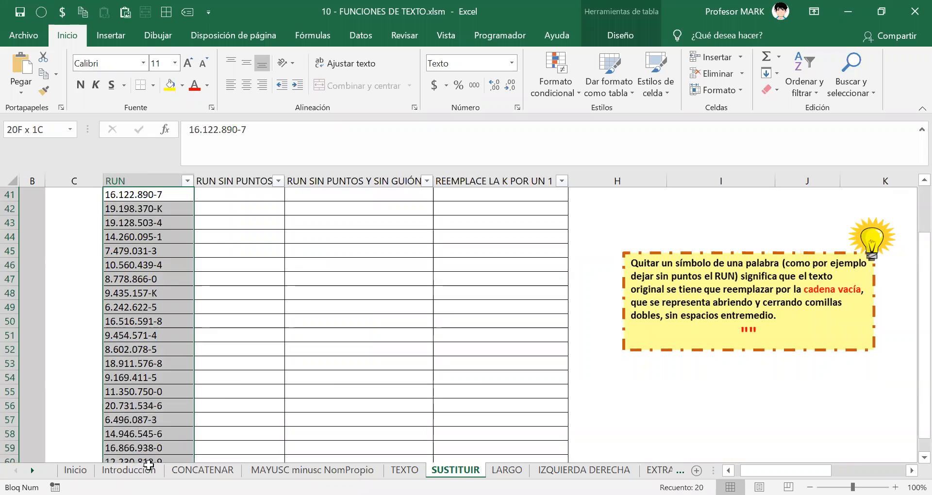
{"action": "scroll", "coordinate": [200, 307], "scroll_direction": "up", "scroll_amount": 2}
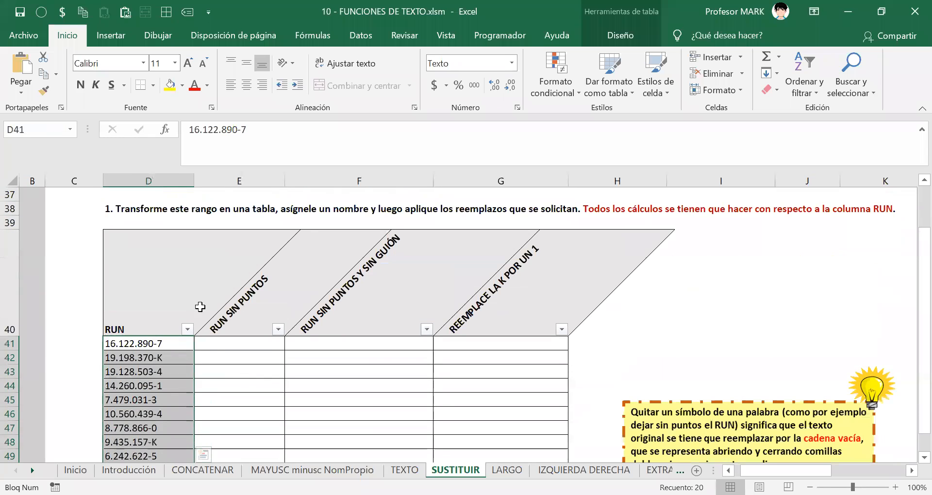
{"action": "left_click", "coordinate": [199, 344]}
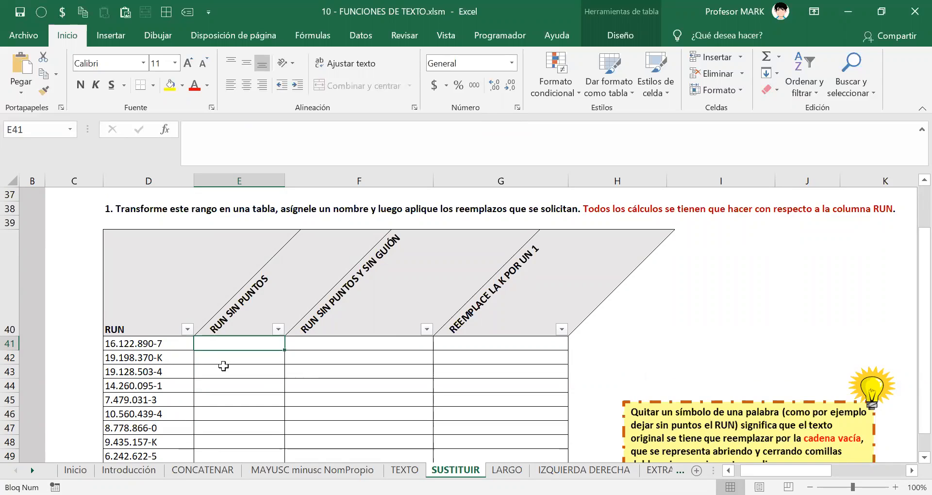
{"action": "scroll", "coordinate": [223, 365], "scroll_direction": "down", "scroll_amount": 2}
{"action": "scroll", "coordinate": [231, 350], "scroll_direction": "up", "scroll_amount": 1}
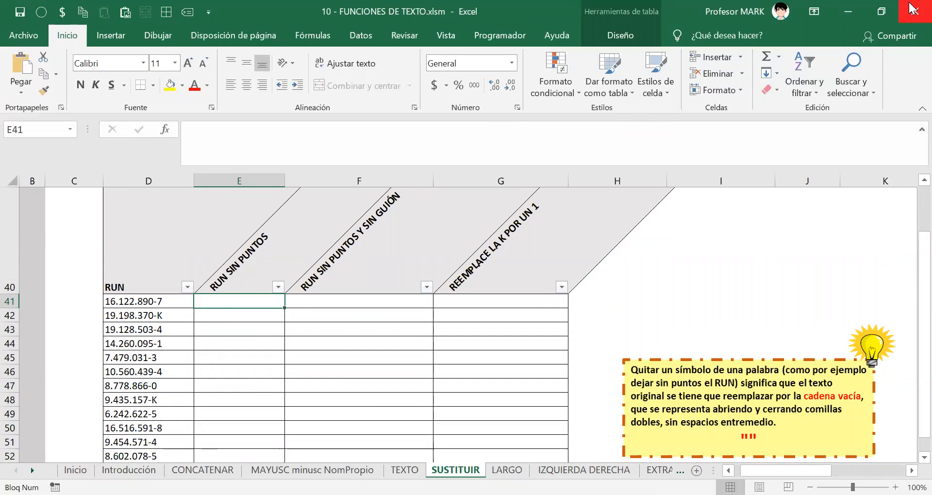
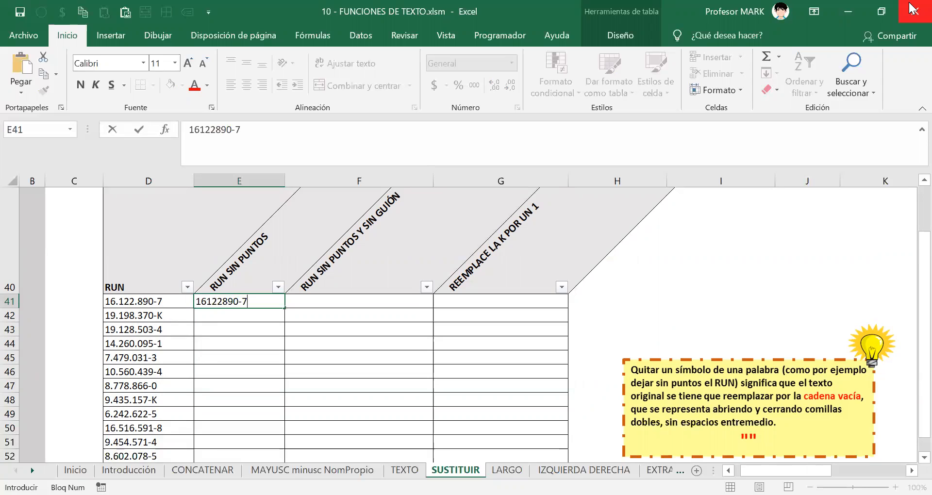
{"action": "key", "text": "Escape"}
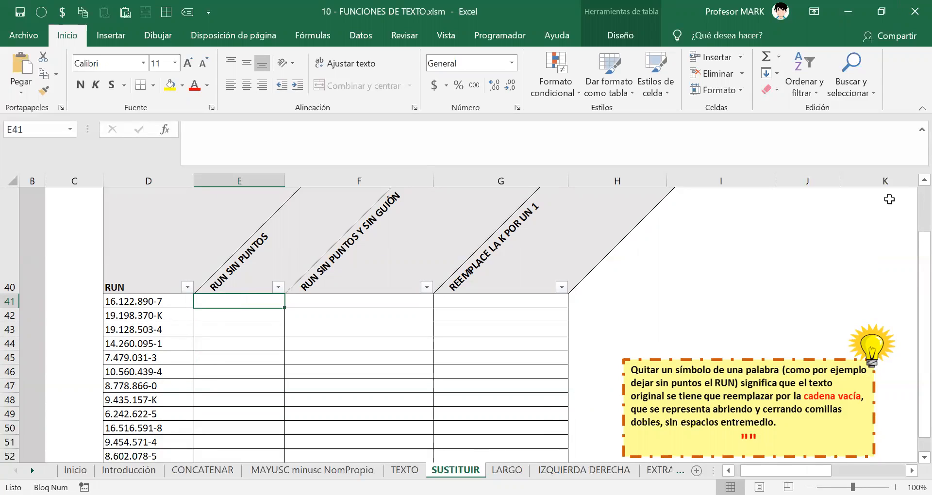
{"action": "type", "text": "=s"}
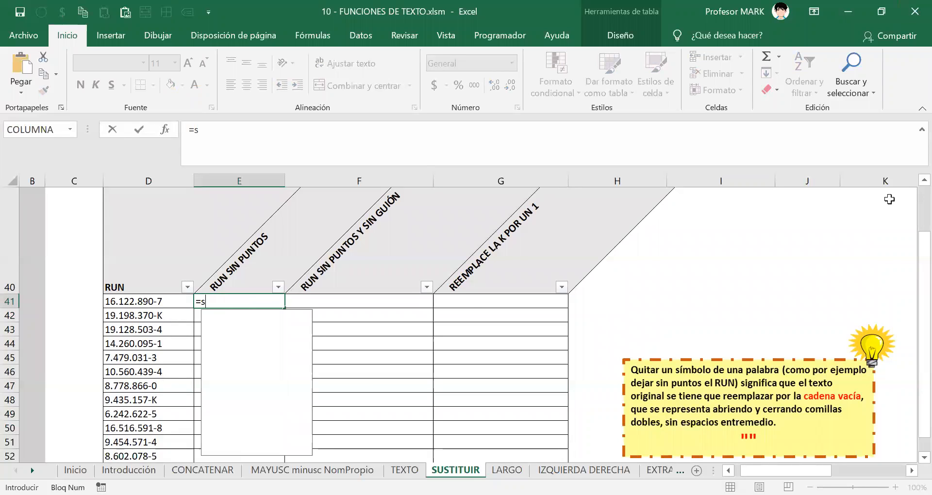
{"action": "type", "text": "ustituir("}
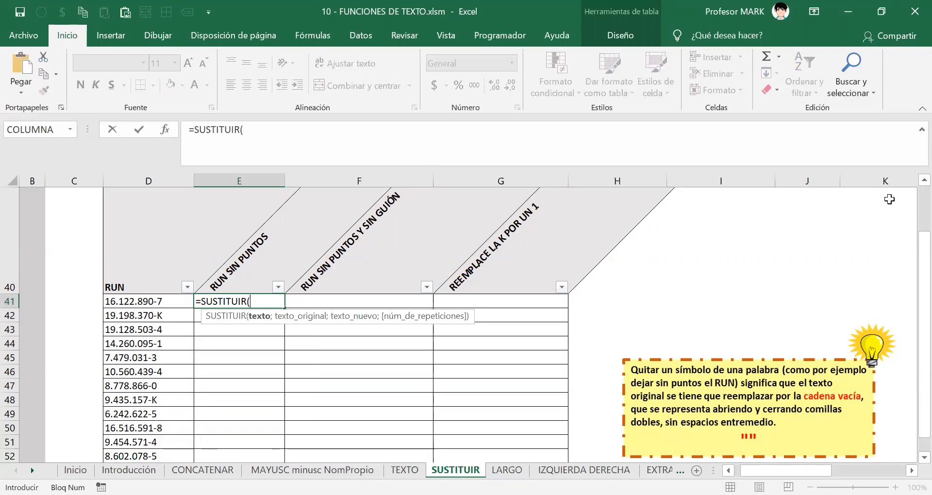
{"action": "scroll", "coordinate": [857, 216], "scroll_direction": "up", "scroll_amount": 10}
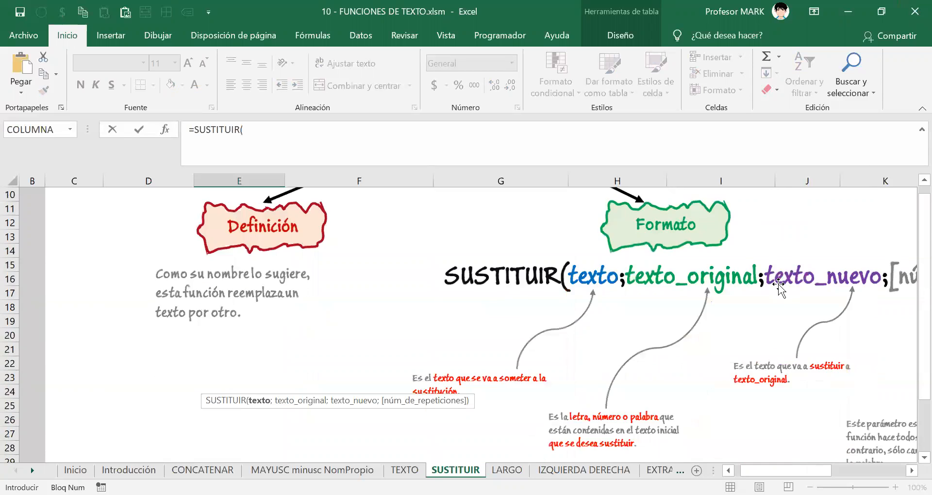
{"action": "scroll", "coordinate": [565, 324], "scroll_direction": "down", "scroll_amount": 1}
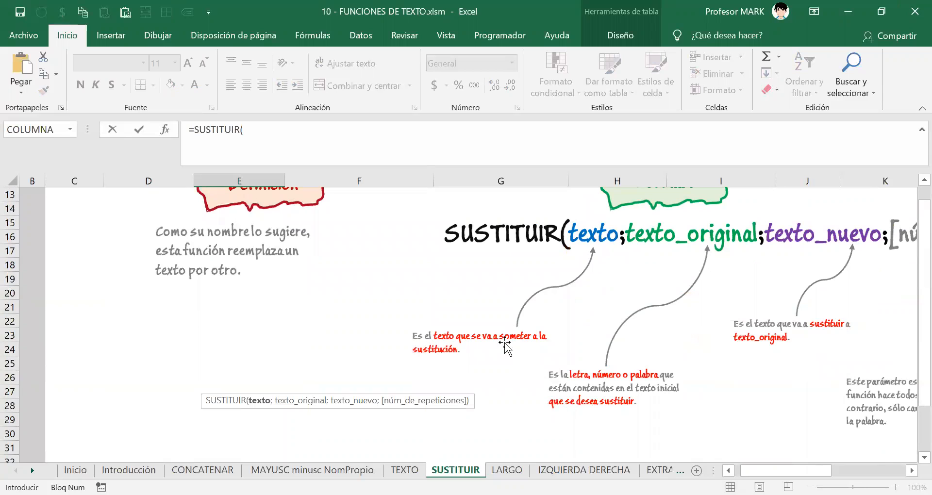
{"action": "scroll", "coordinate": [506, 340], "scroll_direction": "down", "scroll_amount": 6}
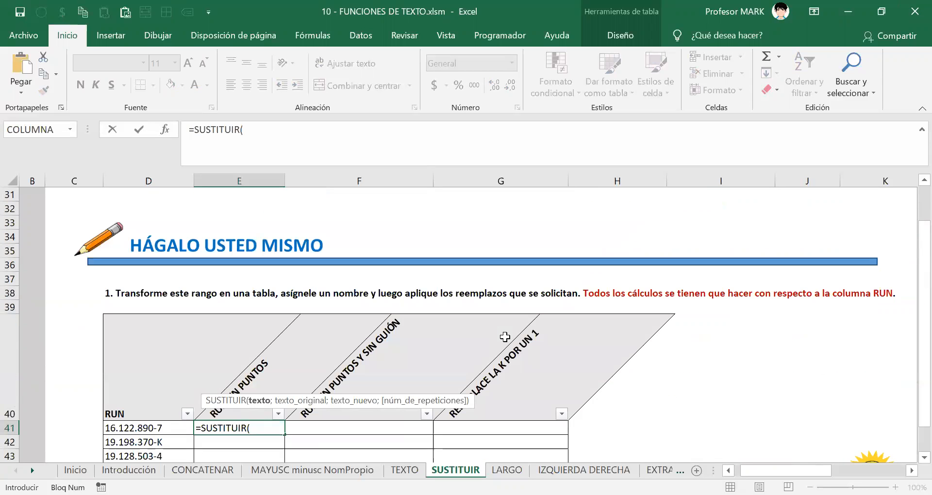
{"action": "scroll", "coordinate": [505, 337], "scroll_direction": "down", "scroll_amount": 2}
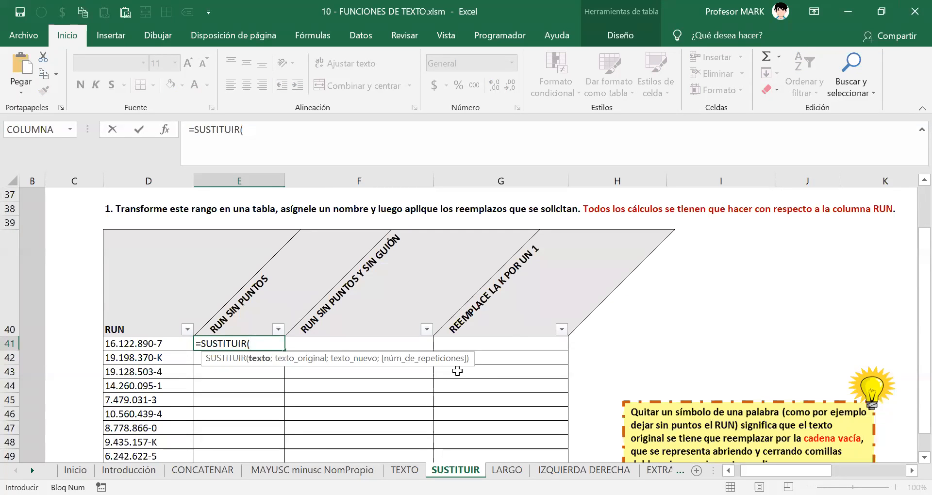
{"action": "scroll", "coordinate": [457, 370], "scroll_direction": "down", "scroll_amount": 1}
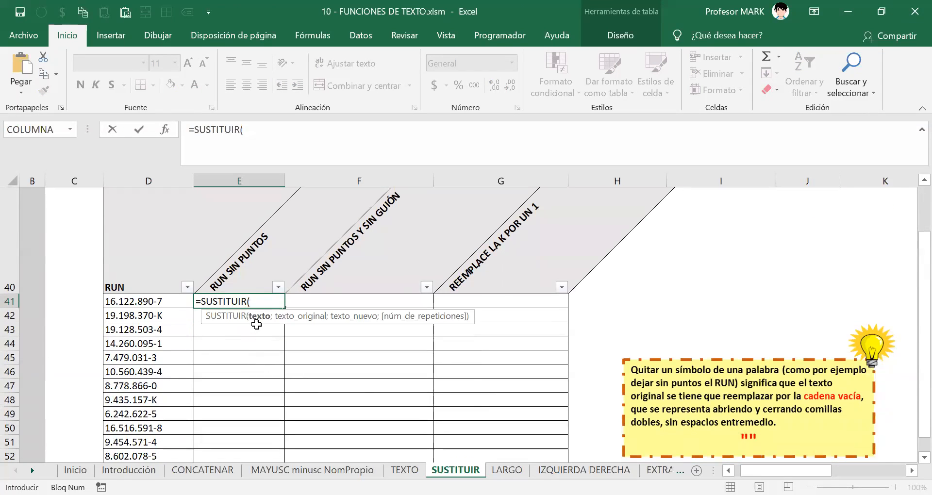
{"action": "left_click", "coordinate": [148, 301]}
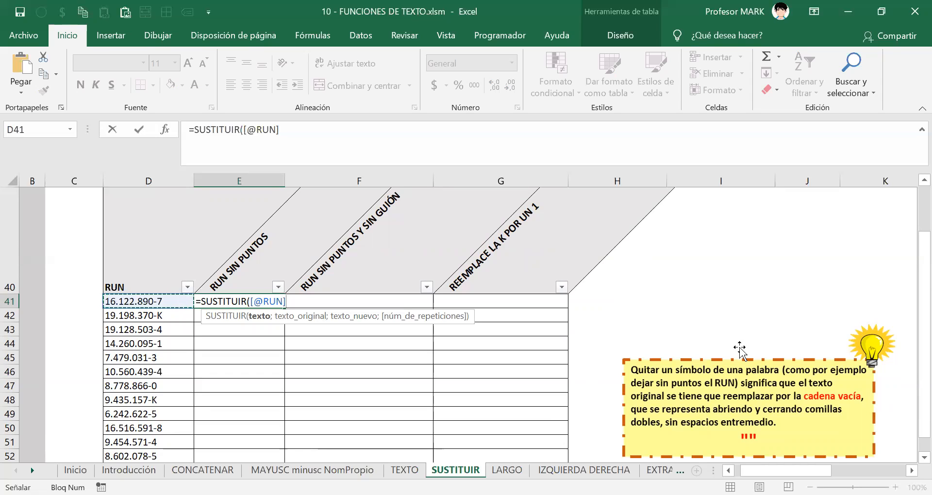
{"action": "type", "text": ";"}
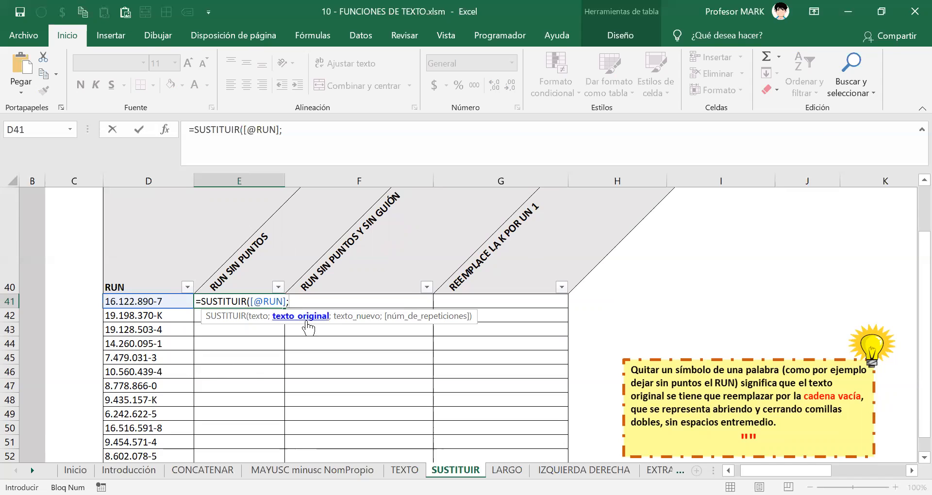
{"action": "scroll", "coordinate": [584, 350], "scroll_direction": "up", "scroll_amount": 7}
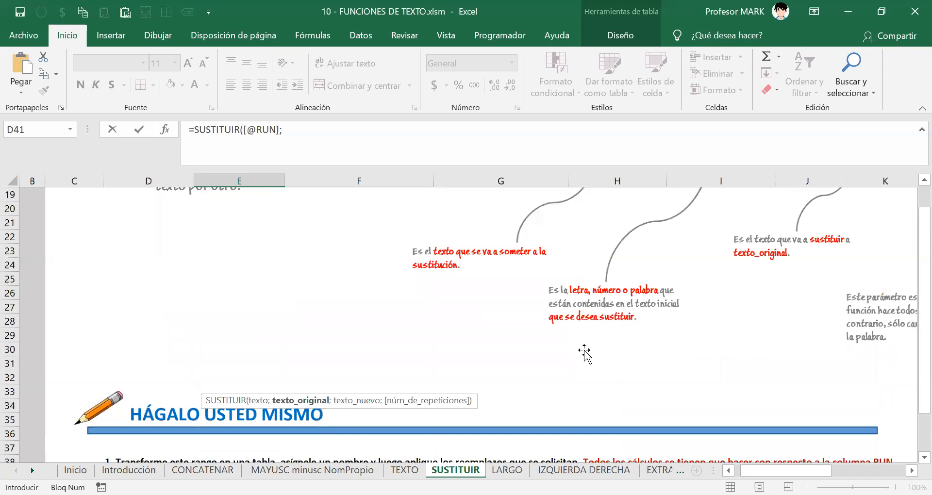
{"action": "scroll", "coordinate": [584, 350], "scroll_direction": "up", "scroll_amount": 3}
{"action": "scroll", "coordinate": [577, 347], "scroll_direction": "down", "scroll_amount": 2}
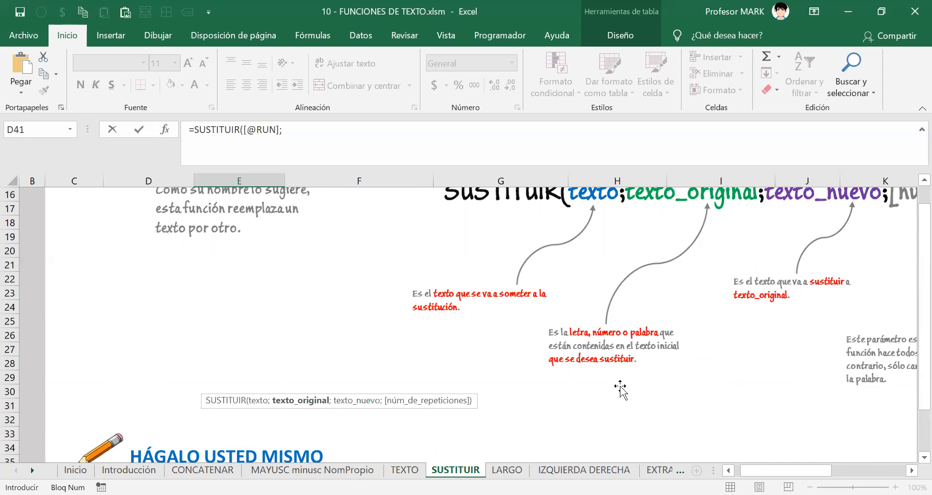
{"action": "scroll", "coordinate": [410, 357], "scroll_direction": "down", "scroll_amount": 7}
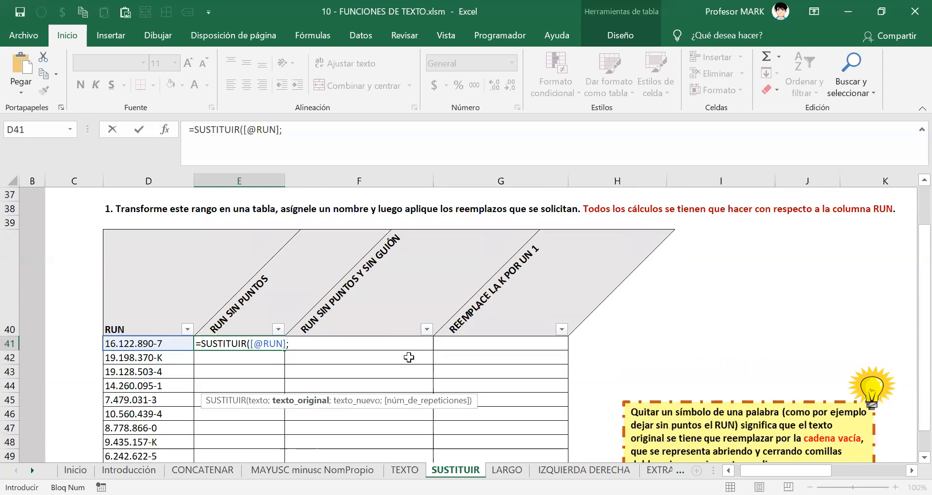
Add the "." search argument and an empty replacement to the E41 formula, erasing stray explanatory words.
{"action": "scroll", "coordinate": [409, 358], "scroll_direction": "down", "scroll_amount": 1}
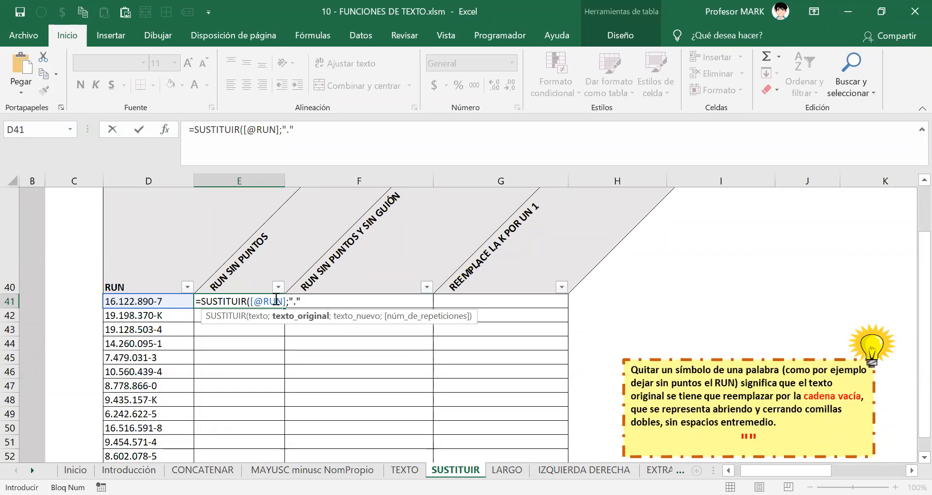
{"action": "left_click_drag", "start_coordinate": [250, 301], "coordinate": [286, 301]}
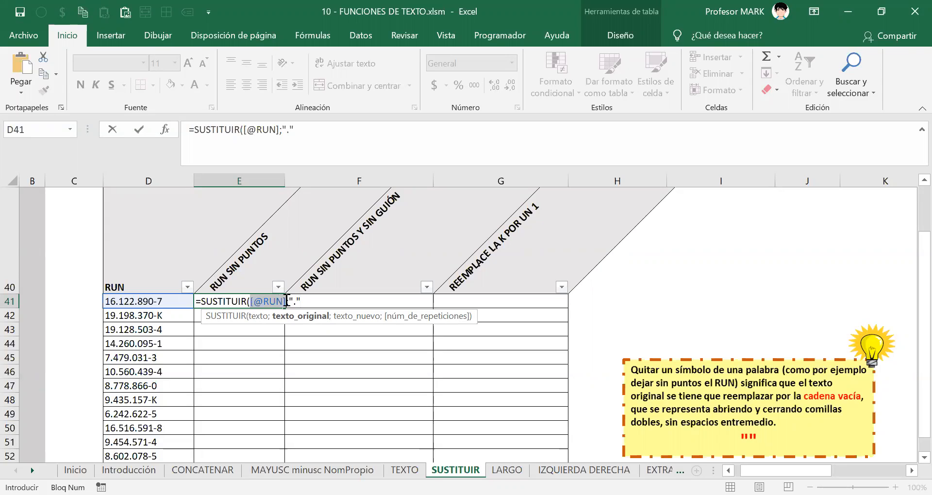
{"action": "left_click", "coordinate": [301, 301]}
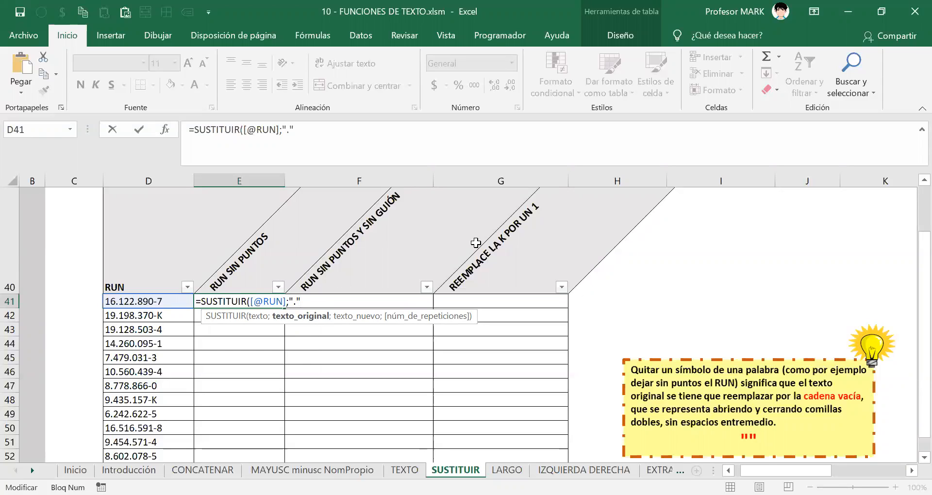
{"action": "type", "text": ";"}
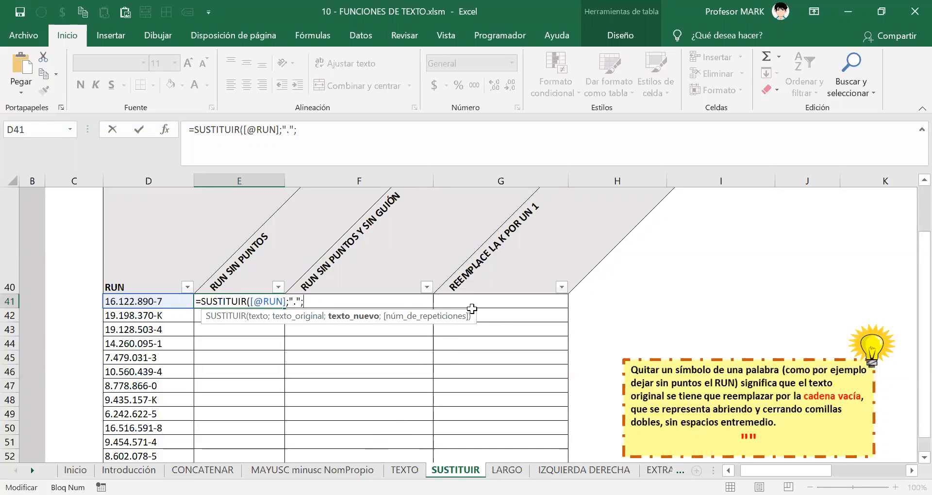
{"action": "scroll", "coordinate": [409, 308], "scroll_direction": "up", "scroll_amount": 5}
{"action": "scroll", "coordinate": [386, 340], "scroll_direction": "down", "scroll_amount": 5}
{"action": "type", "text": "borrar"}
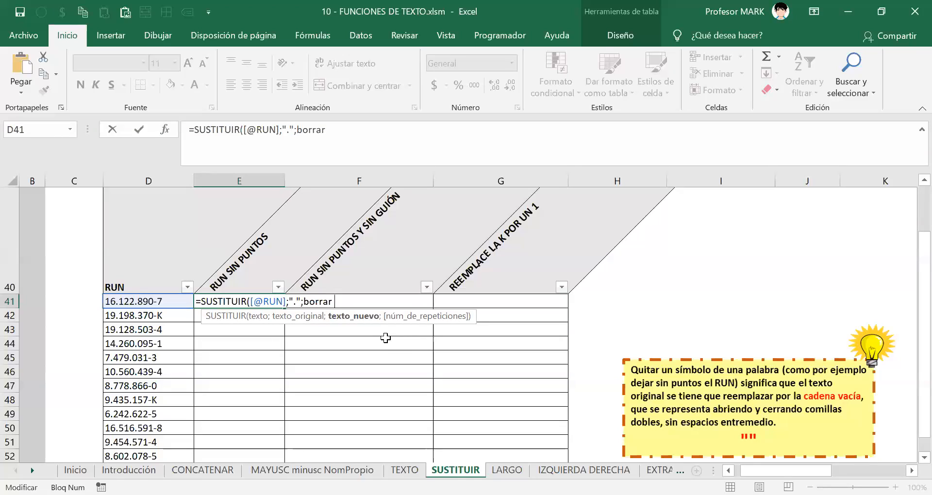
{"action": "type", "text": " el punto"}
{"action": "key", "text": "BackSpace"}
{"action": "key", "text": "BackSpace"}
{"action": "key", "text": "BackSpace"}
{"action": "key", "text": "BackSpace"}
{"action": "key", "text": "BackSpace"}
{"action": "key", "text": "BackSpace"}
{"action": "key", "text": "BackSpace"}
{"action": "key", "text": "BackSpace"}
{"action": "key", "text": "BackSpace"}
{"action": "key", "text": "BackSpace"}
{"action": "key", "text": "BackSpace"}
{"action": "key", "text": "BackSpace"}
{"action": "key", "text": "BackSpace"}
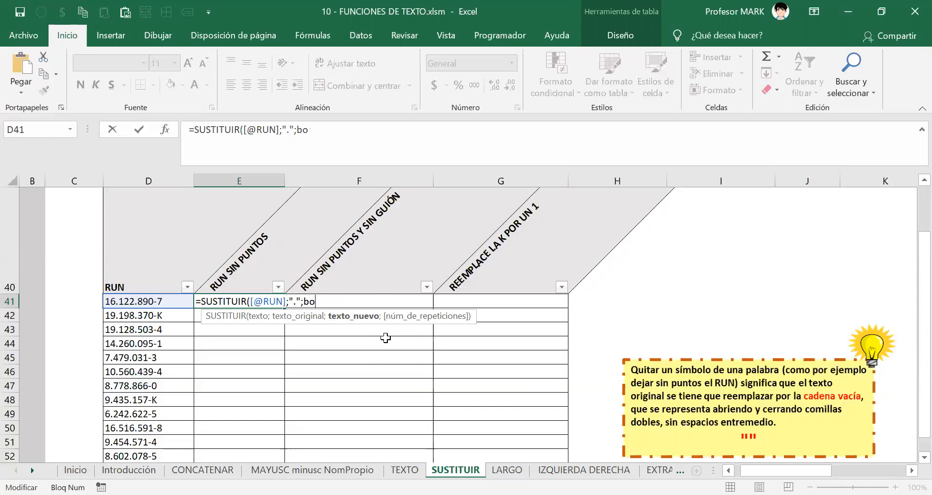
{"action": "key", "text": "BackSpace"}
{"action": "key", "text": "BackSpace"}
{"action": "key", "text": "BackSpace"}
{"action": "type", "text": ";\"\""}
Make "pepito compró un huevito" the dot replacement in E41 and fill the column.
{"action": "left_click", "coordinate": [296, 301]}
{"action": "left_click", "coordinate": [311, 301]}
{"action": "type", "text": "pepito comp"}
{"action": "type", "text": "r"}
{"action": "type", "text": "´p un"}
{"action": "key", "text": "BackSpace"}
{"action": "key", "text": "BackSpace"}
{"action": "key", "text": "BackSpace"}
{"action": "key", "text": "BackSpace"}
{"action": "key", "text": "BackSpace"}
{"action": "type", "text": "ó un huevi"}
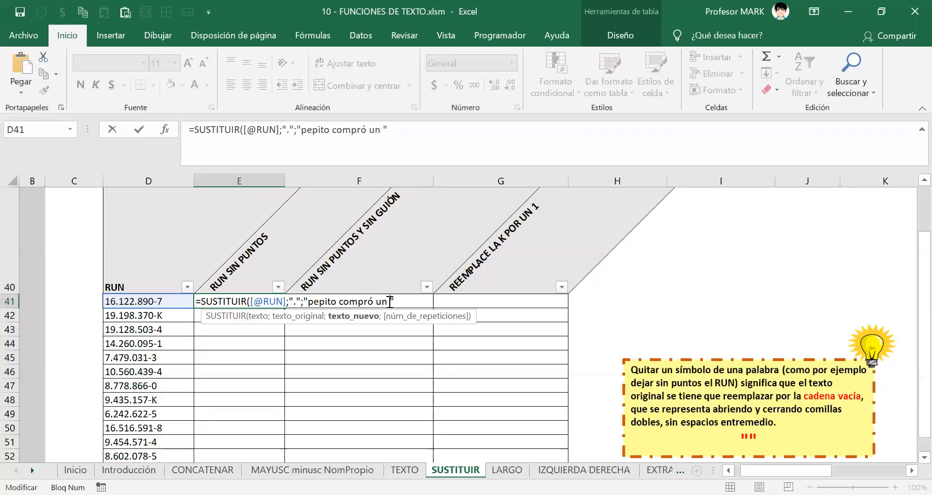
{"action": "type", "text": "to\")"}
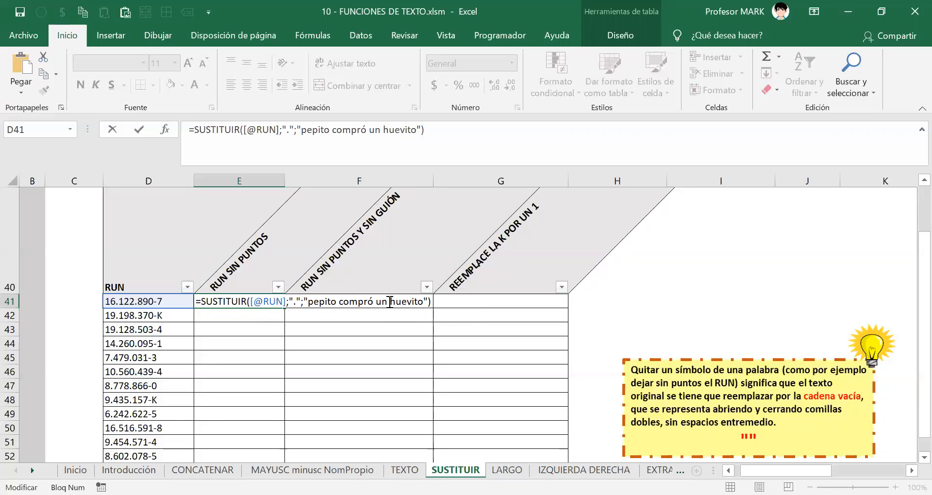
{"action": "key", "text": "Return"}
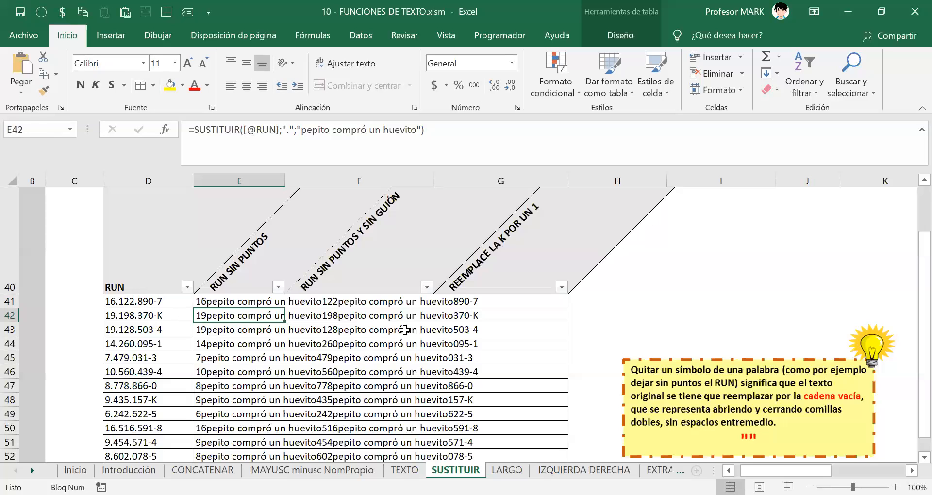
{"action": "scroll", "coordinate": [175, 270], "scroll_direction": "down", "scroll_amount": 2}
{"action": "scroll", "coordinate": [212, 237], "scroll_direction": "up", "scroll_amount": 2}
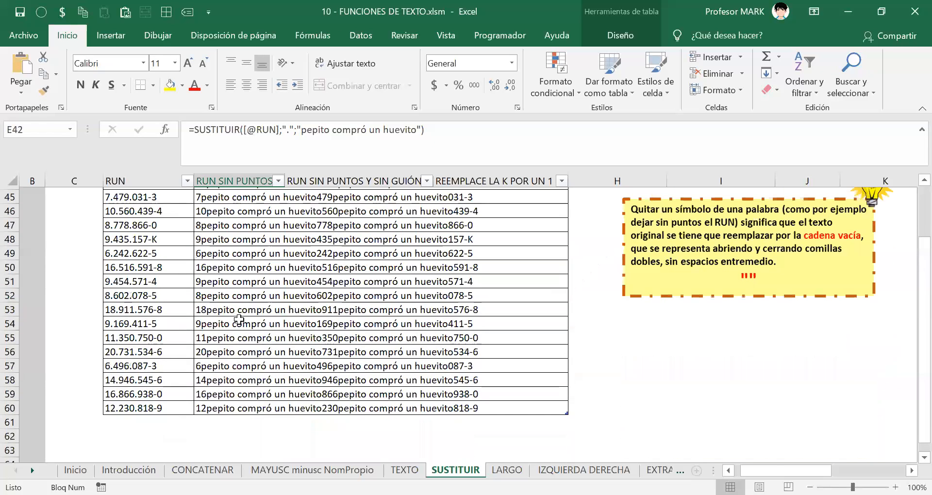
{"action": "scroll", "coordinate": [212, 236], "scroll_direction": "up", "scroll_amount": 1}
{"action": "double_click", "coordinate": [226, 302]}
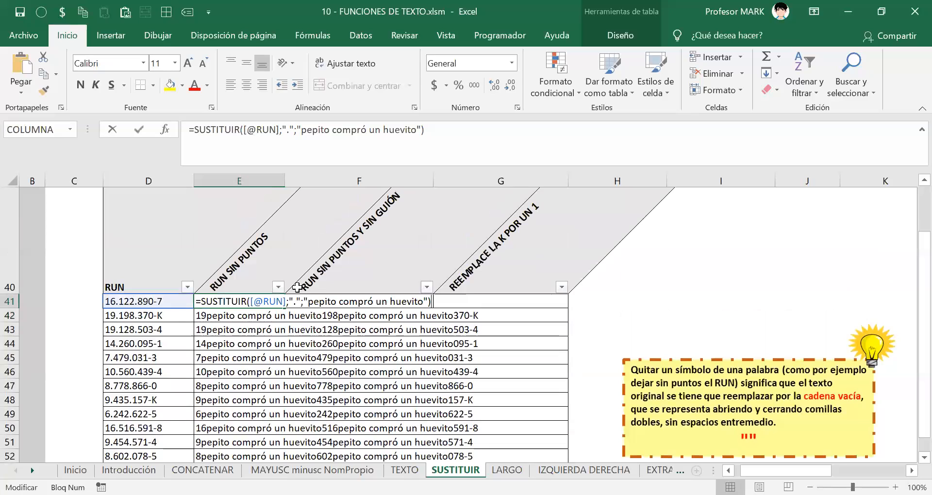
{"action": "key", "text": "ctrl+shift+Left"}
{"action": "key", "text": "ctrl+shift+Left"}
{"action": "key", "text": "ctrl+shift+Left"}
{"action": "key", "text": "ctrl+shift+Left"}
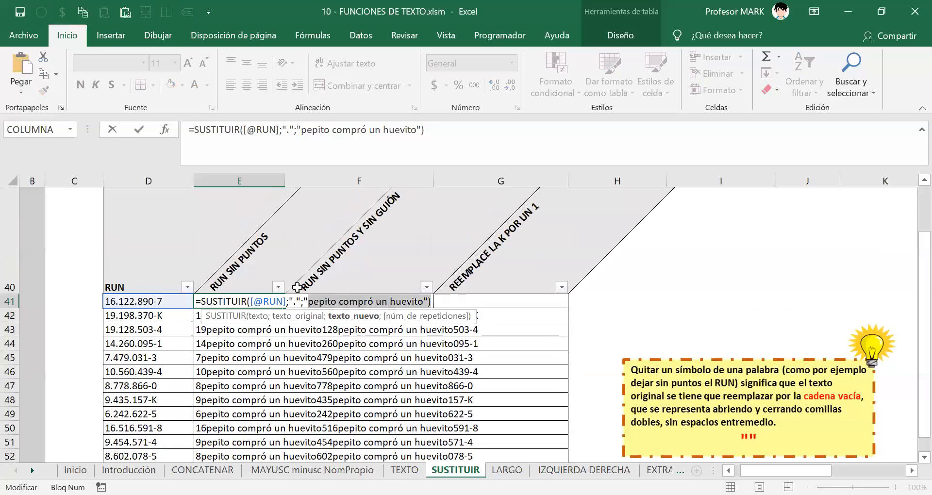
{"action": "key", "text": "shift+Home"}
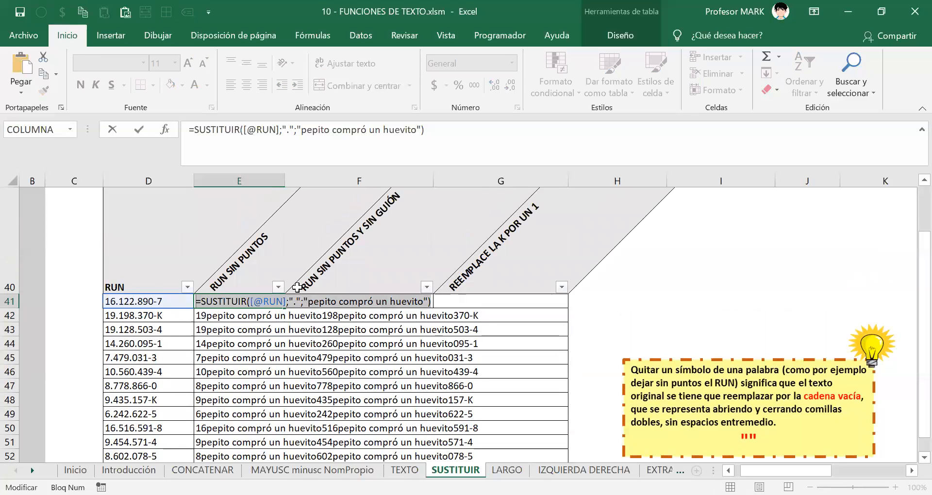
{"action": "key", "text": "Return"}
{"action": "key", "text": "alt+Tab"}
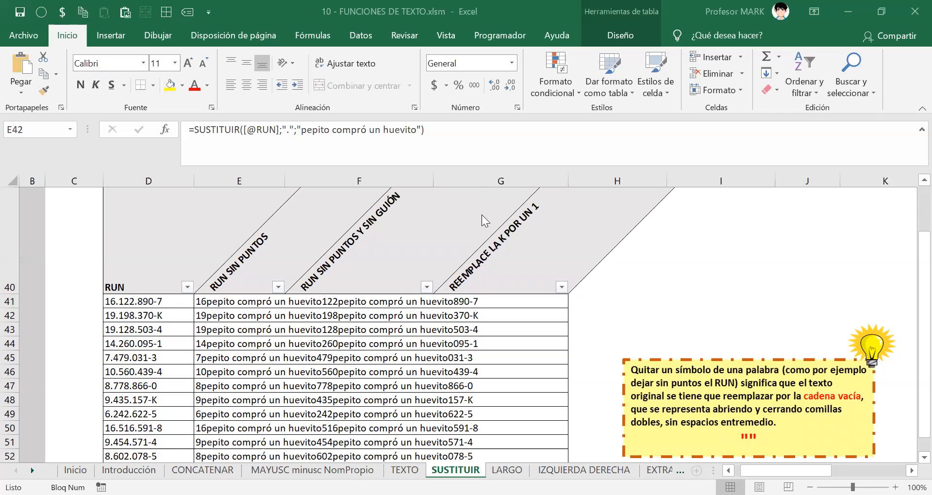
{"action": "left_click", "coordinate": [211, 302]}
{"action": "double_click", "coordinate": [215, 301]}
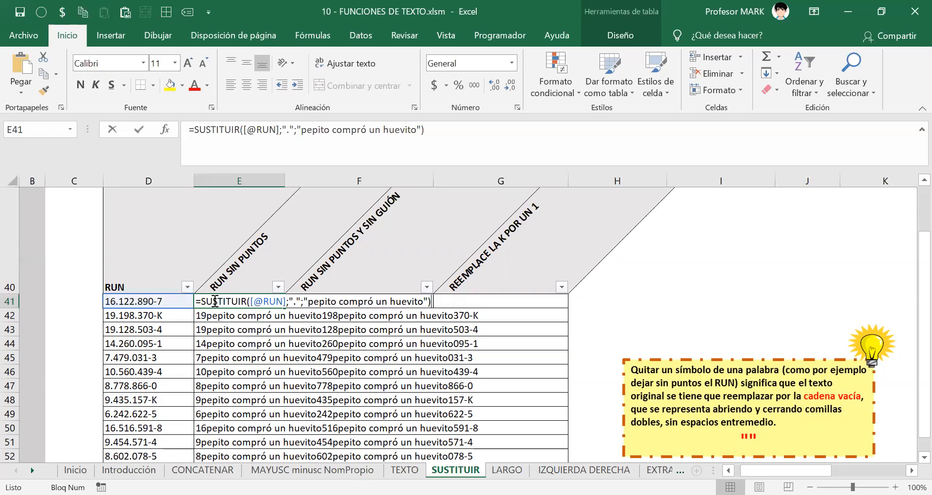
{"action": "left_click_drag", "start_coordinate": [309, 301], "coordinate": [424, 306]}
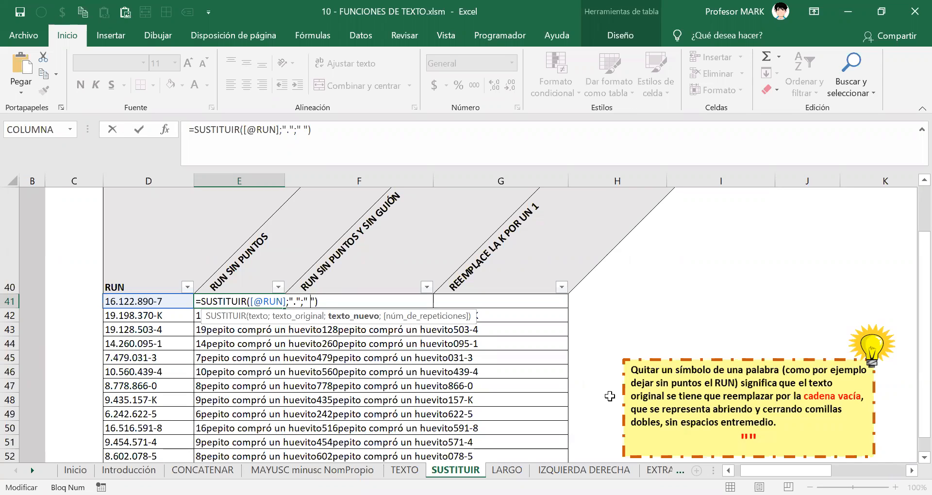
{"action": "key", "text": "Return"}
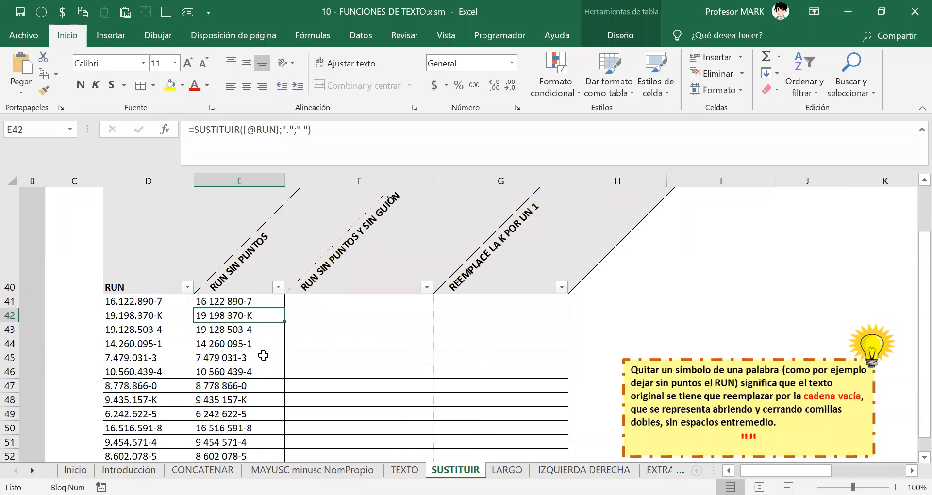
{"action": "scroll", "coordinate": [263, 355], "scroll_direction": "down", "scroll_amount": 1}
{"action": "scroll", "coordinate": [263, 355], "scroll_direction": "up", "scroll_amount": 3}
{"action": "scroll", "coordinate": [262, 355], "scroll_direction": "down", "scroll_amount": 1}
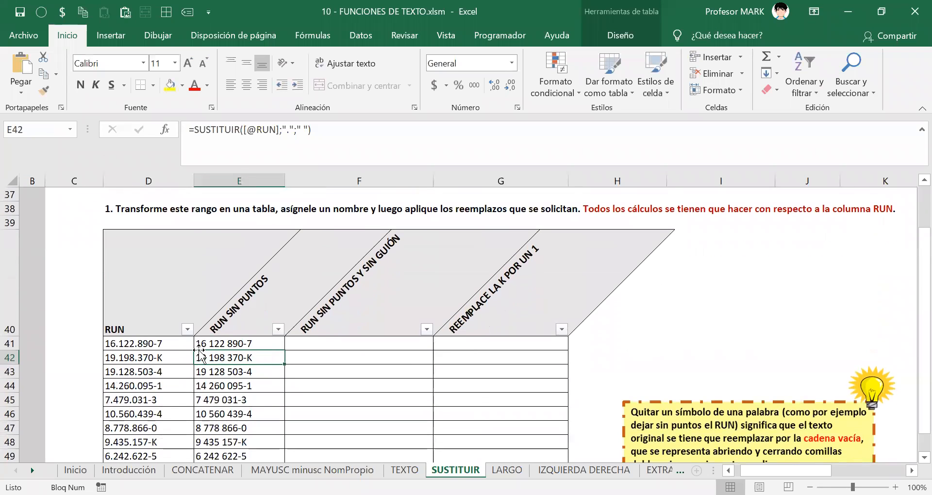
{"action": "scroll", "coordinate": [216, 362], "scroll_direction": "down", "scroll_amount": 1}
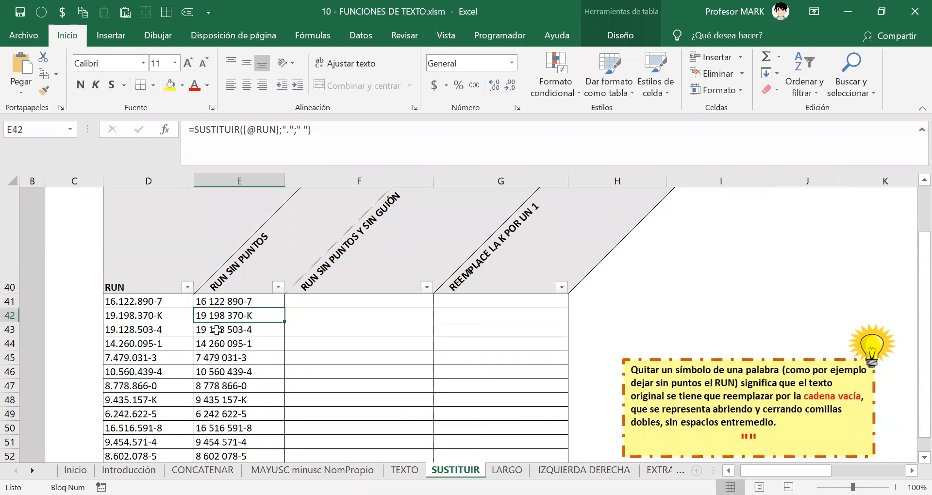
{"action": "scroll", "coordinate": [223, 424], "scroll_direction": "down", "scroll_amount": 2}
{"action": "scroll", "coordinate": [225, 423], "scroll_direction": "up", "scroll_amount": 2}
{"action": "left_click", "coordinate": [251, 299]}
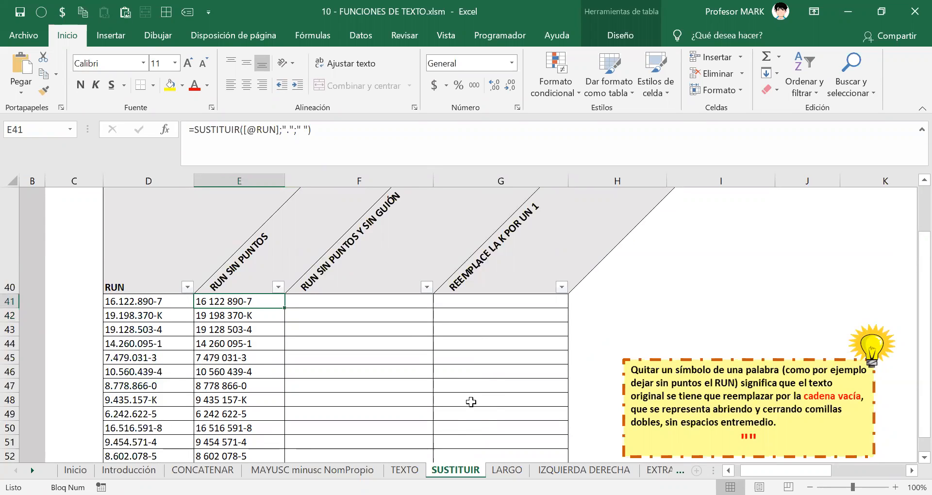
{"action": "left_click", "coordinate": [303, 302]}
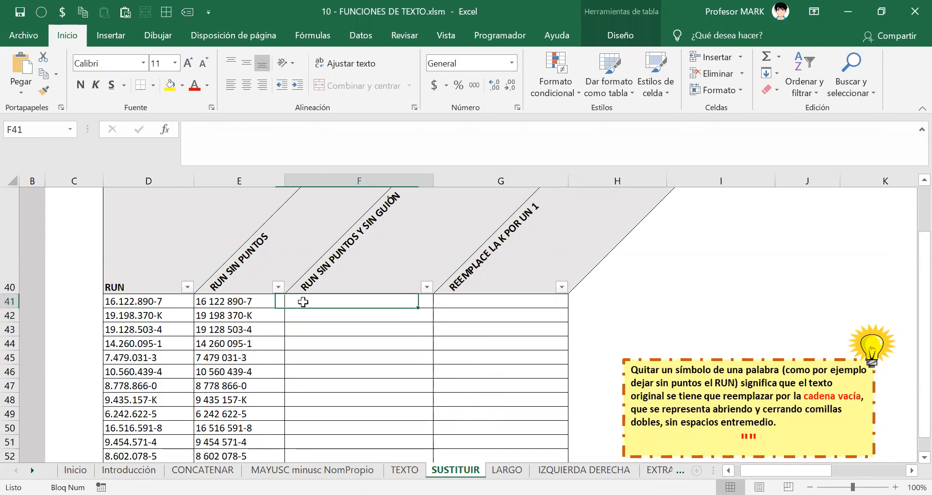
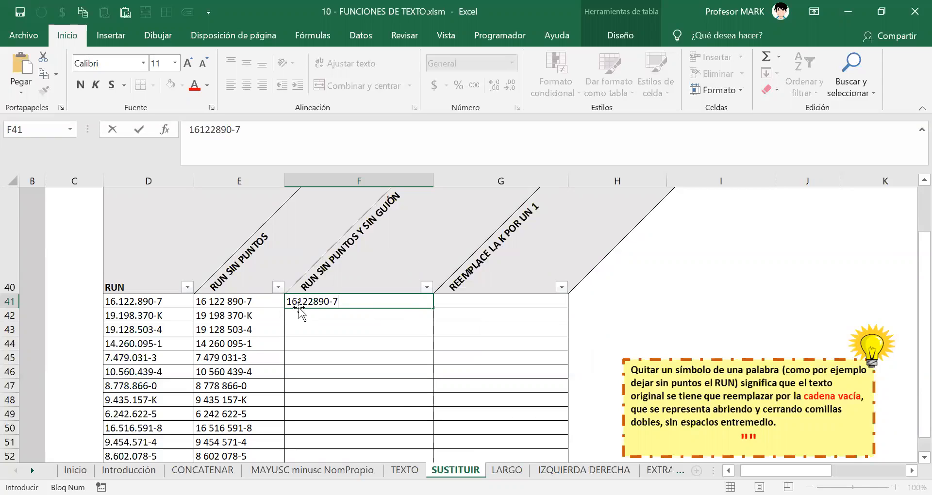
{"action": "left_click_drag", "start_coordinate": [348, 302], "coordinate": [265, 300]}
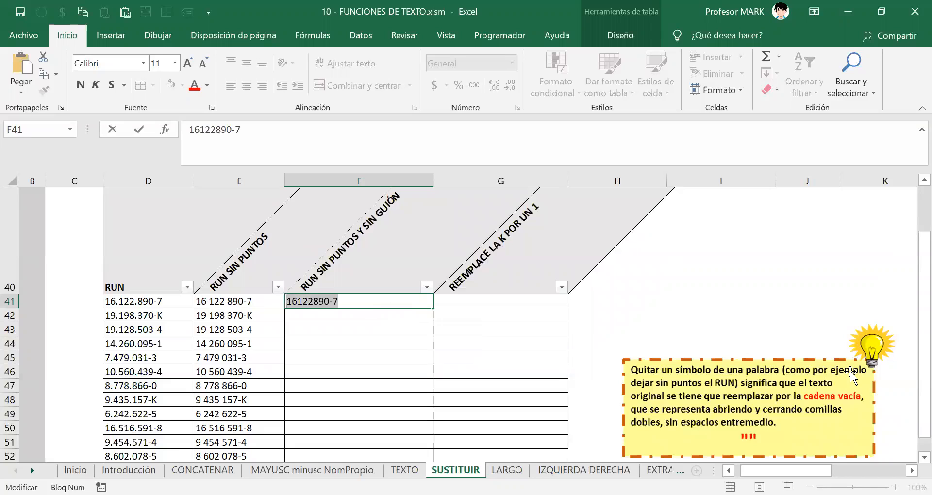
{"action": "key", "text": "BackSpace"}
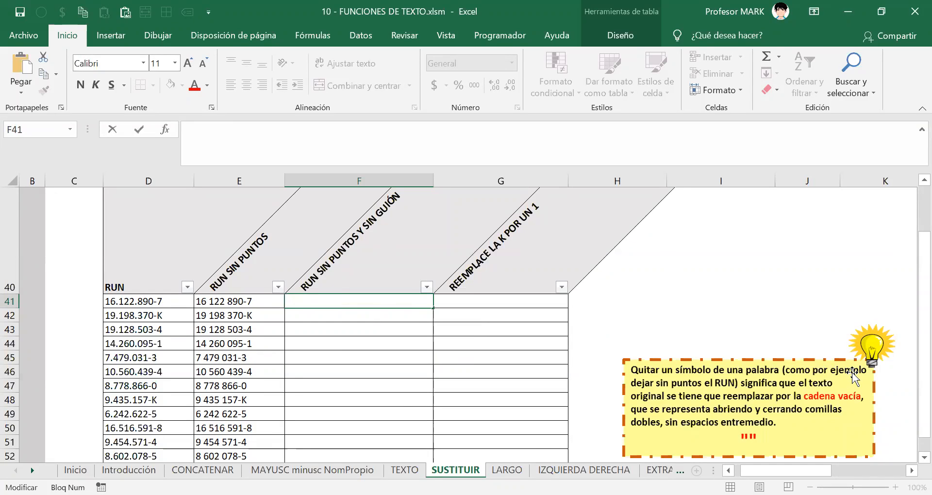
{"action": "key", "text": "Escape"}
{"action": "left_click", "coordinate": [248, 301]}
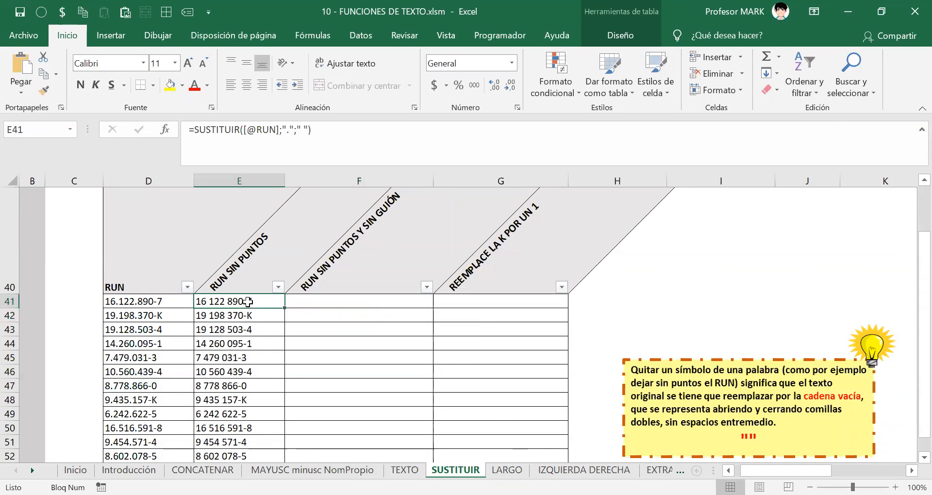
{"action": "double_click", "coordinate": [248, 301]}
{"action": "left_click", "coordinate": [311, 302]}
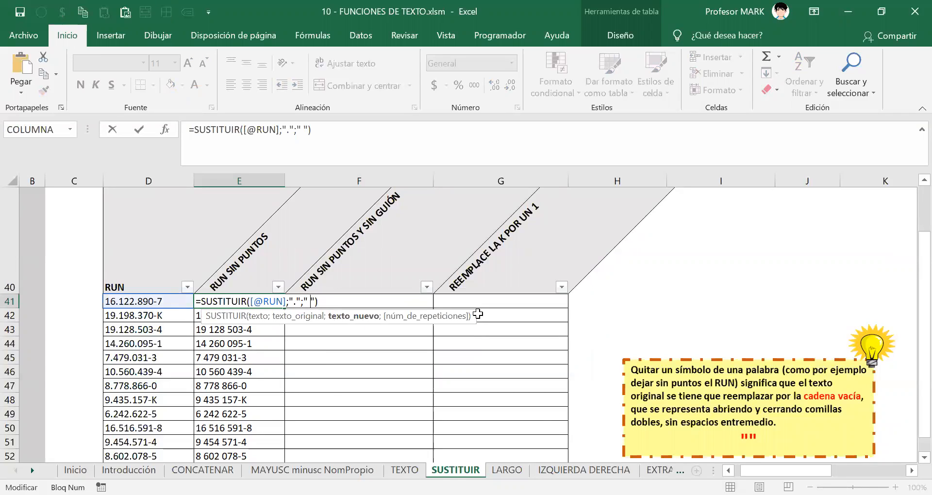
{"action": "key", "text": "BackSpace"}
{"action": "key", "text": "Return"}
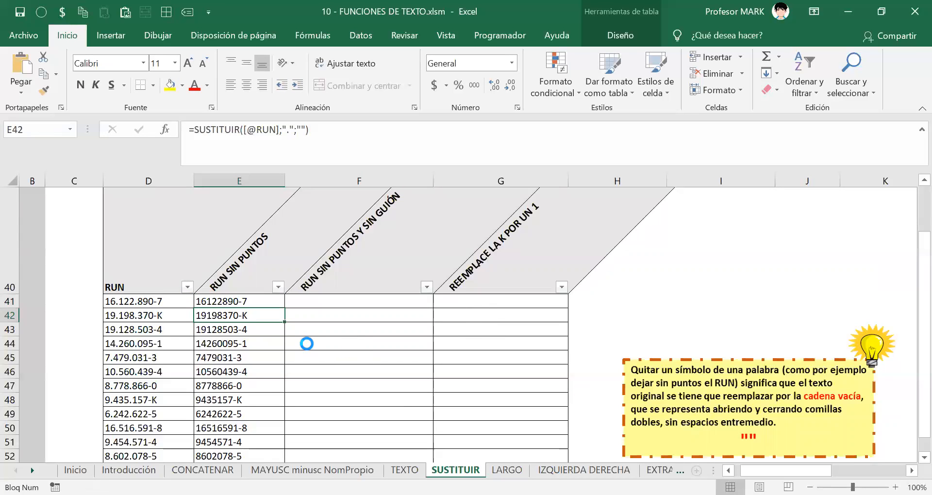
{"action": "scroll", "coordinate": [307, 343], "scroll_direction": "down", "scroll_amount": 1}
{"action": "scroll", "coordinate": [307, 343], "scroll_direction": "up", "scroll_amount": 2}
{"action": "left_click", "coordinate": [216, 343]}
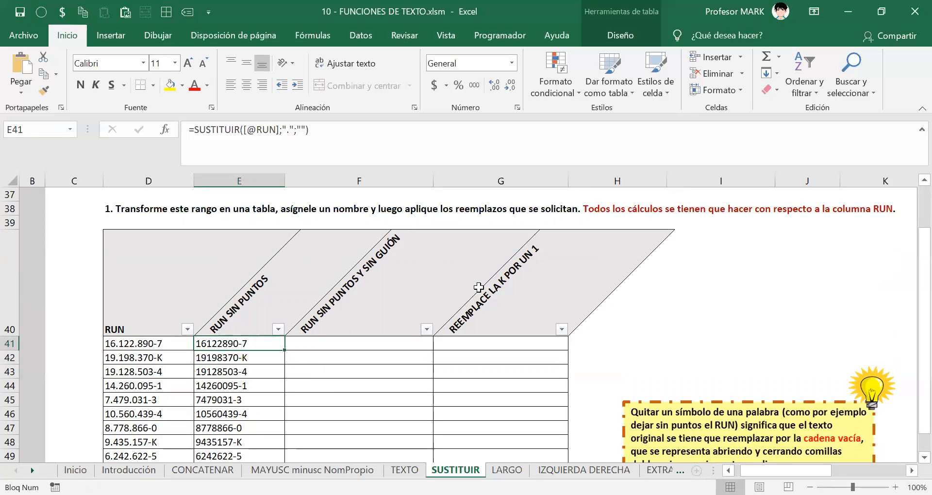
{"action": "key", "text": "alt+Tab"}
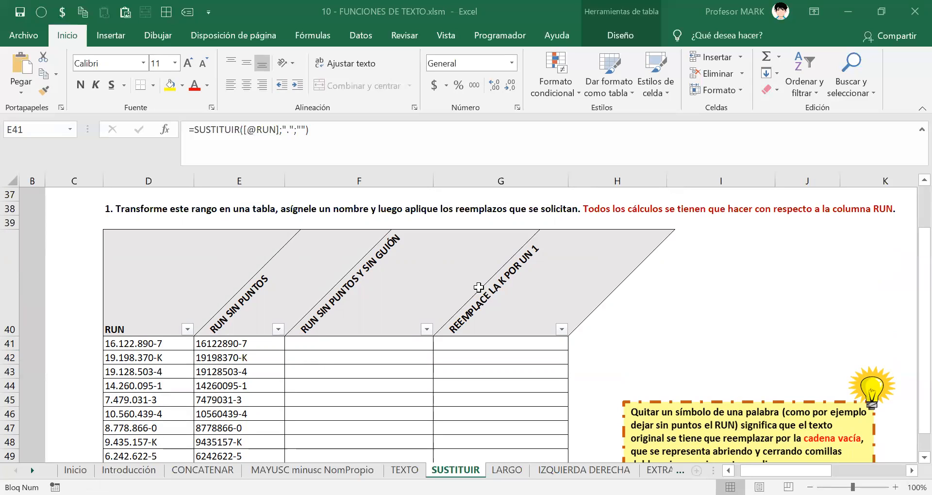
{"action": "double_click", "coordinate": [214, 346]}
{"action": "left_click_drag", "start_coordinate": [196, 344], "coordinate": [365, 347]}
{"action": "key", "text": "Return"}
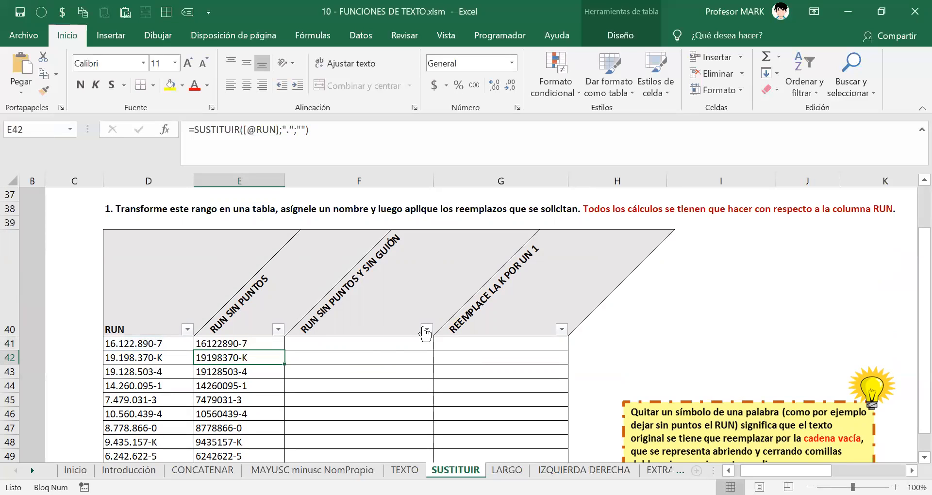
{"action": "key", "text": "alt+Tab"}
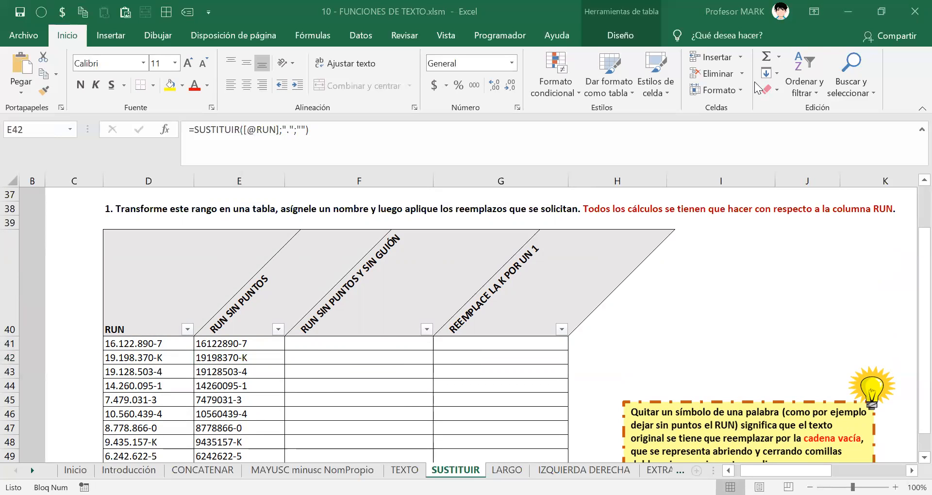
{"action": "scroll", "coordinate": [580, 330], "scroll_direction": "up", "scroll_amount": 12}
{"action": "scroll", "coordinate": [579, 331], "scroll_direction": "down", "scroll_amount": 2}
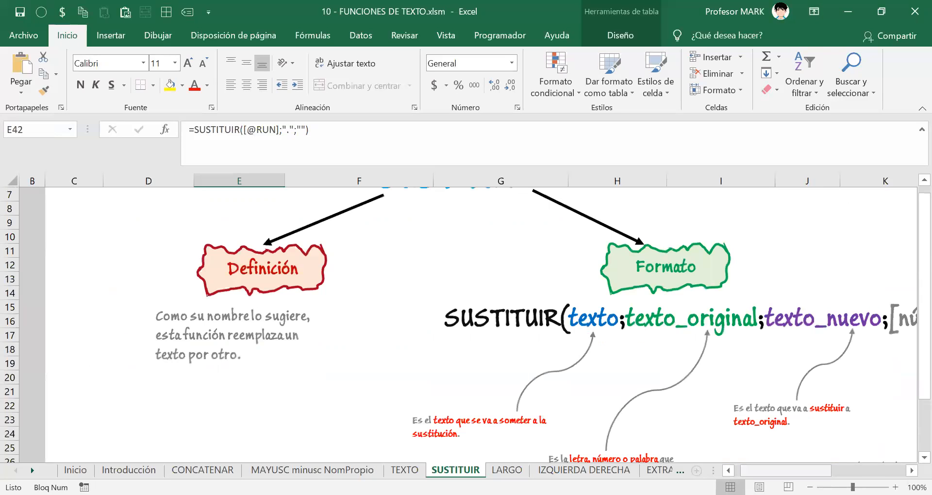
{"action": "scroll", "coordinate": [347, 305], "scroll_direction": "right", "scroll_amount": 6}
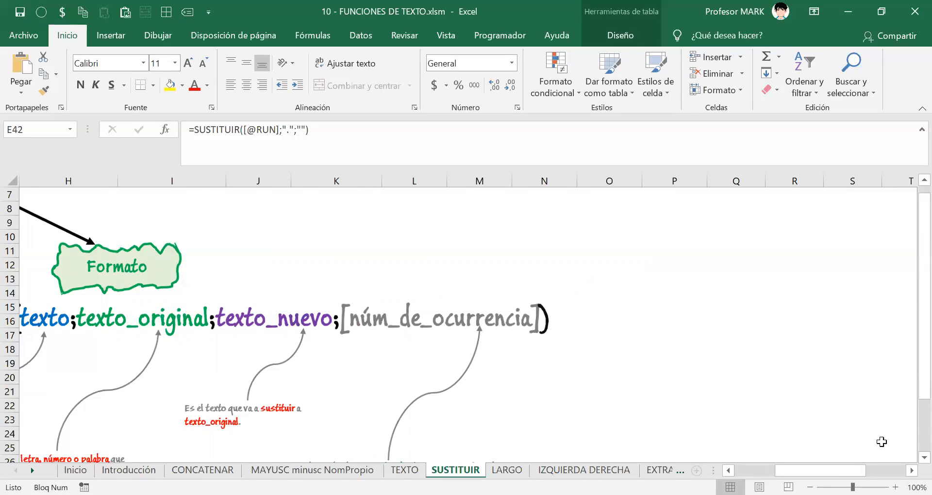
{"action": "left_click_drag", "start_coordinate": [828, 471], "coordinate": [804, 470]}
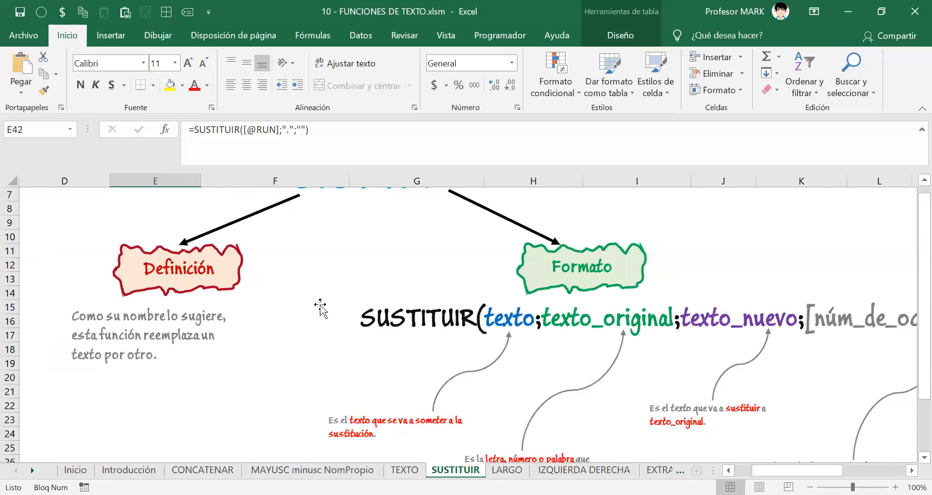
{"action": "scroll", "coordinate": [319, 305], "scroll_direction": "down", "scroll_amount": 3}
{"action": "scroll", "coordinate": [319, 304], "scroll_direction": "down", "scroll_amount": 8}
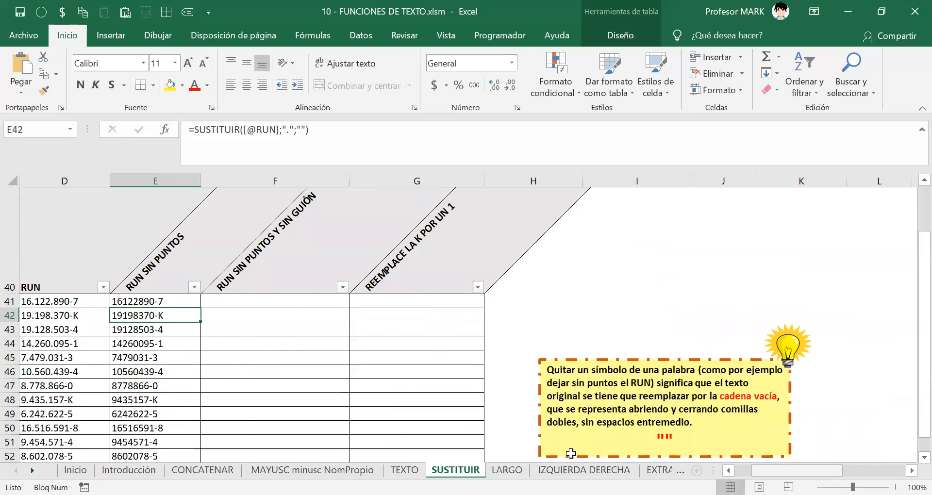
{"action": "scroll", "coordinate": [221, 347], "scroll_direction": "left", "scroll_amount": 2}
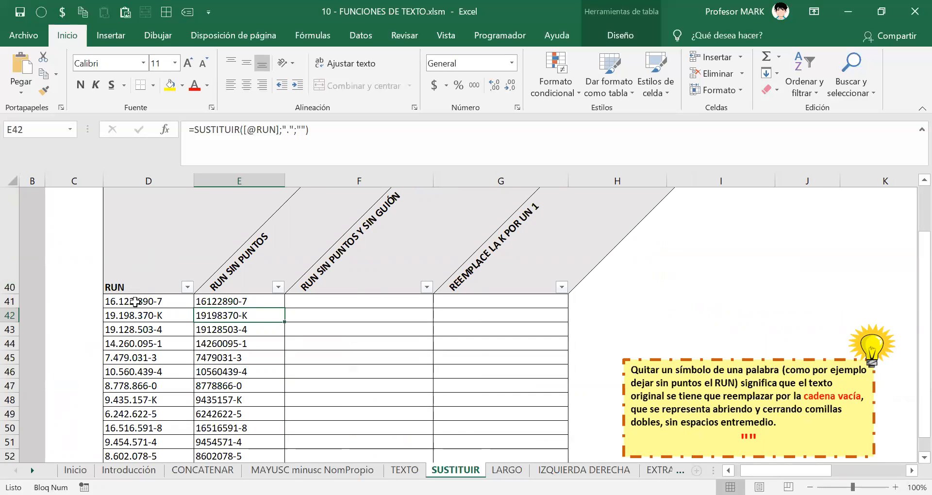
{"action": "left_click", "coordinate": [238, 302]}
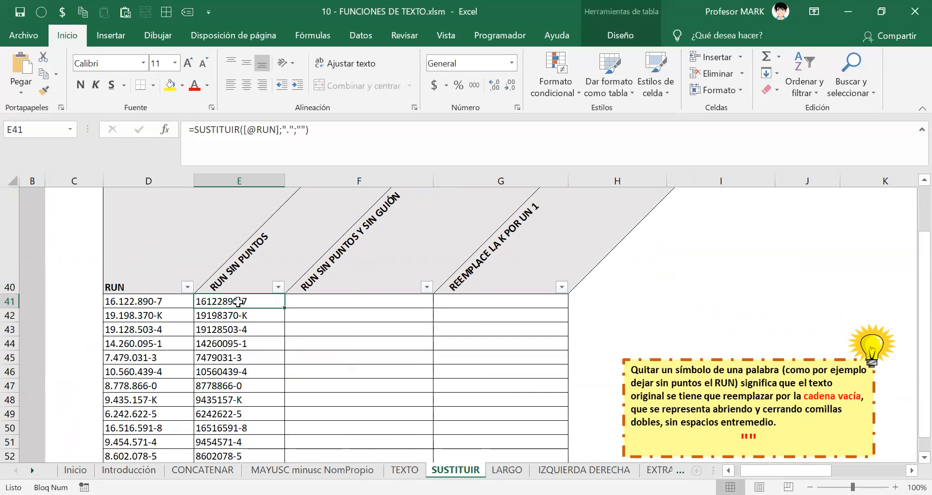
{"action": "key", "text": "F2"}
{"action": "key", "text": "Left"}
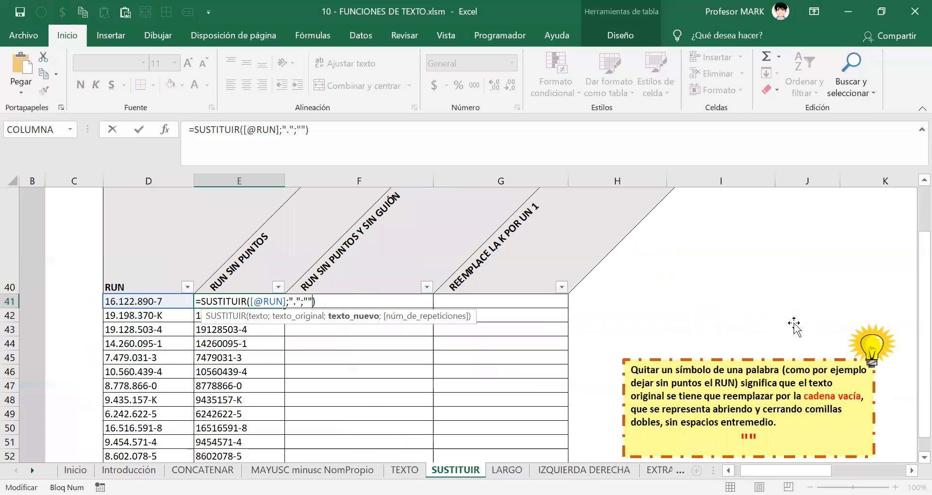
{"action": "type", "text": ";"}
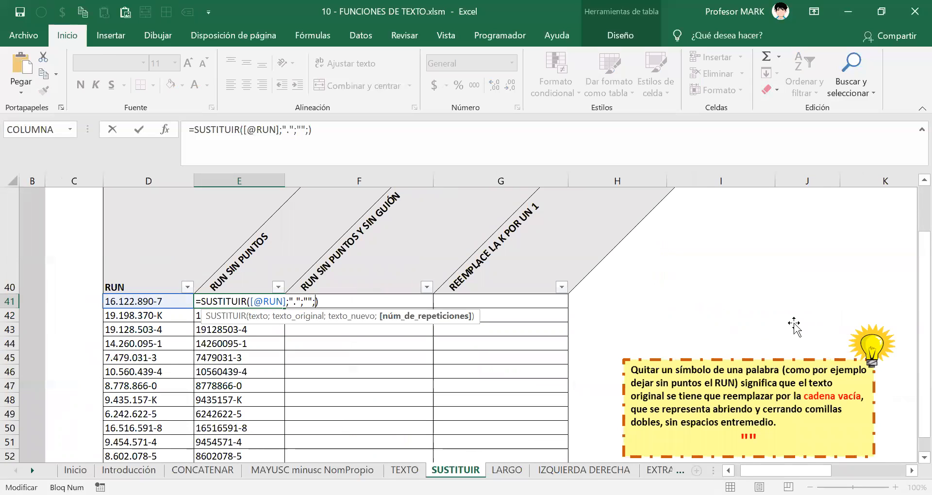
{"action": "key", "text": "BackSpace"}
{"action": "key", "text": "Return"}
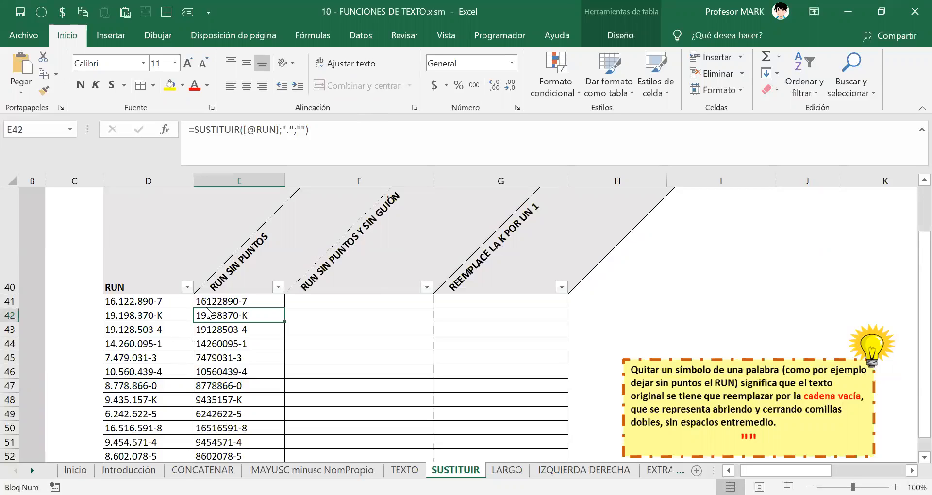
{"action": "scroll", "coordinate": [660, 374], "scroll_direction": "up", "scroll_amount": 10}
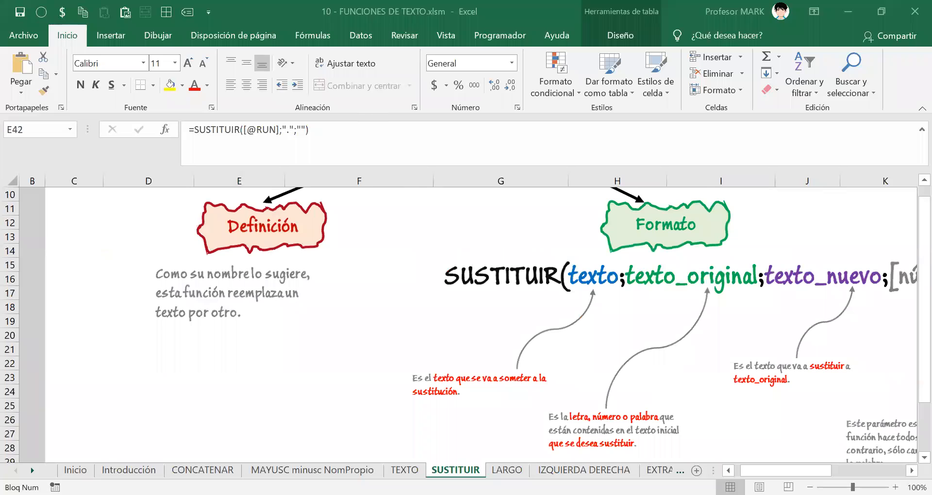
{"action": "scroll", "coordinate": [769, 378], "scroll_direction": "right", "scroll_amount": 4}
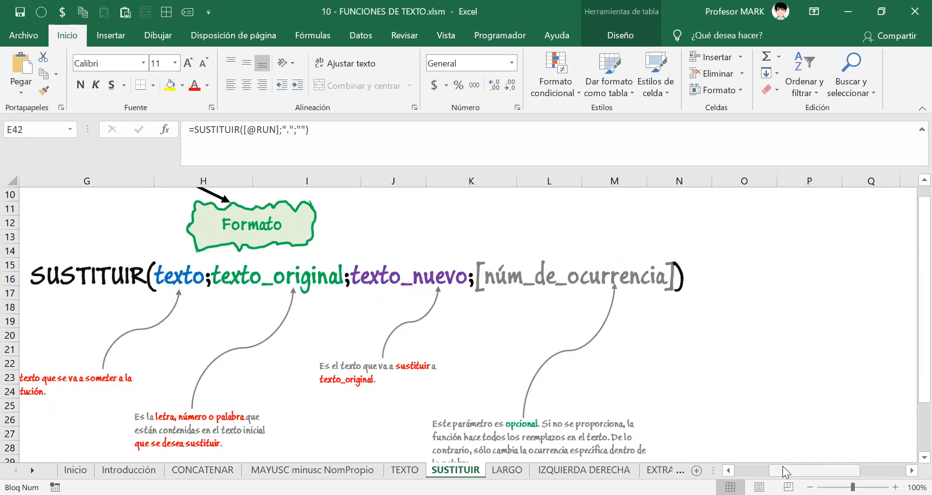
{"action": "left_click_drag", "start_coordinate": [782, 466], "coordinate": [759, 466]}
{"action": "scroll", "coordinate": [416, 322], "scroll_direction": "down", "scroll_amount": 9}
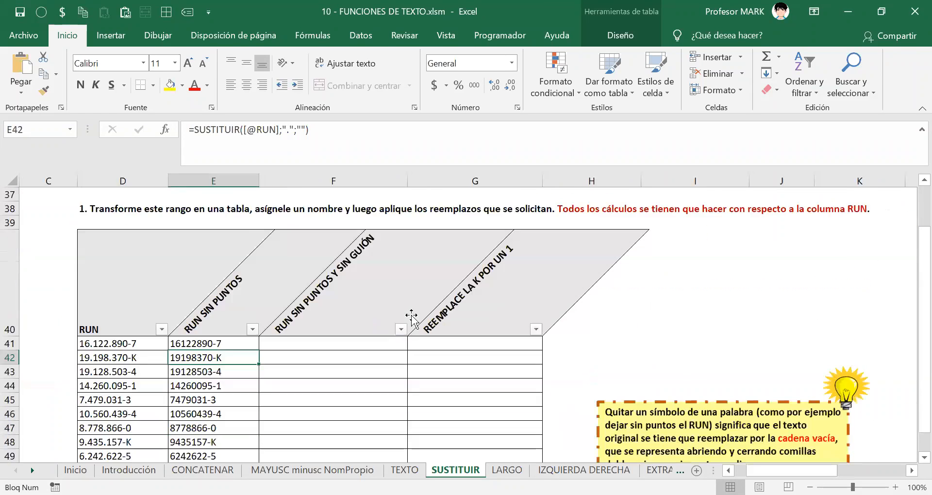
{"action": "scroll", "coordinate": [411, 318], "scroll_direction": "down", "scroll_amount": 1}
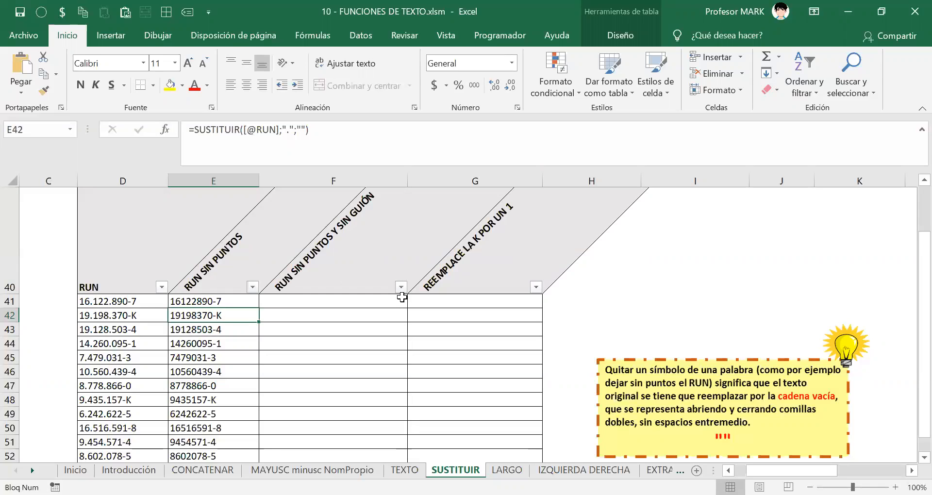
{"action": "left_click", "coordinate": [311, 298]}
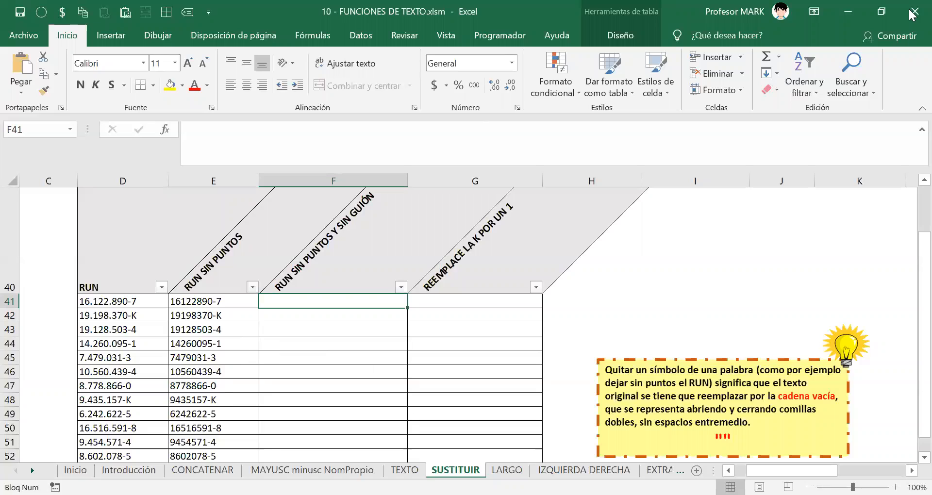
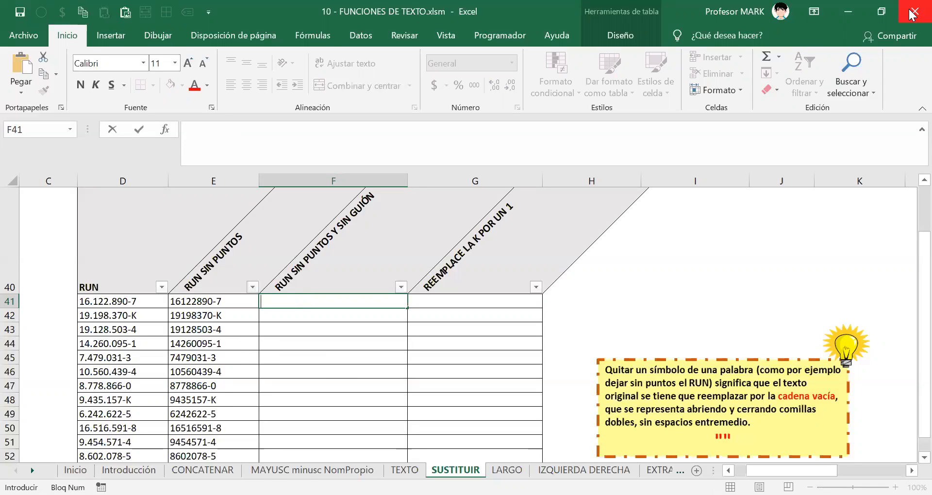
{"action": "key", "text": "Escape"}
{"action": "key", "text": "ctrl+s"}
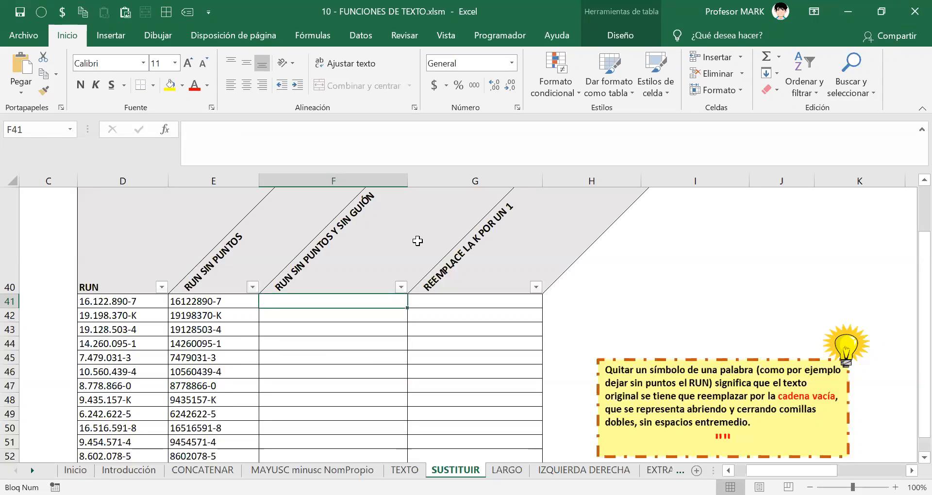
{"action": "type", "text": "="}
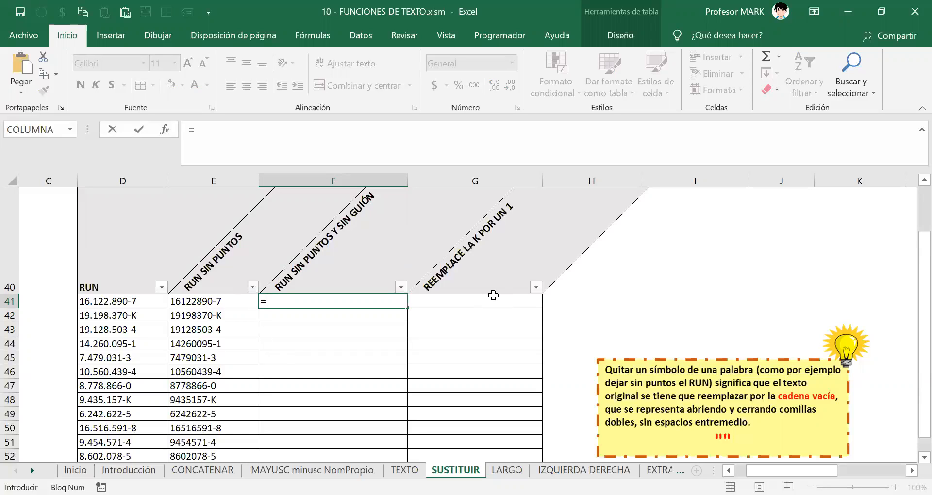
Type SUSTITUIR( in F41 and take its text from E41 as [@[RUN SIN PUNTOS]].
{"action": "type", "text": "SUSTITUIR("}
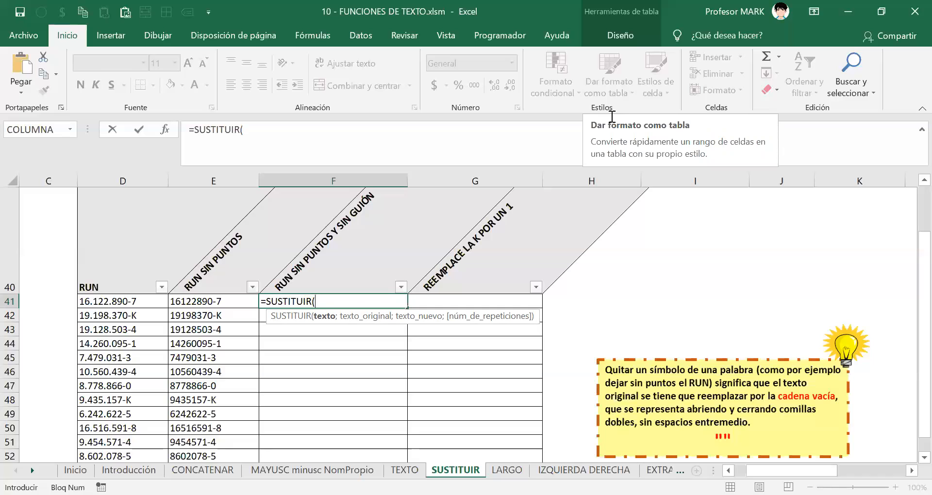
{"action": "left_click", "coordinate": [286, 1]}
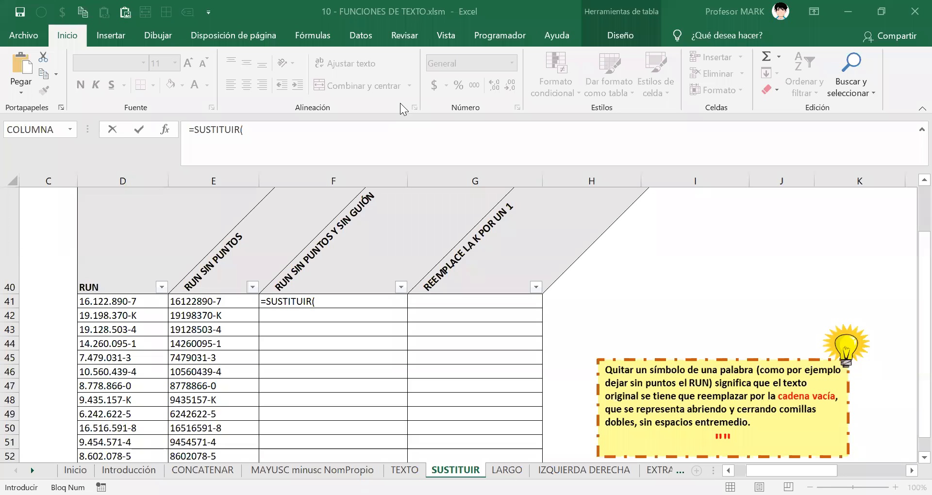
{"action": "left_click", "coordinate": [333, 298]}
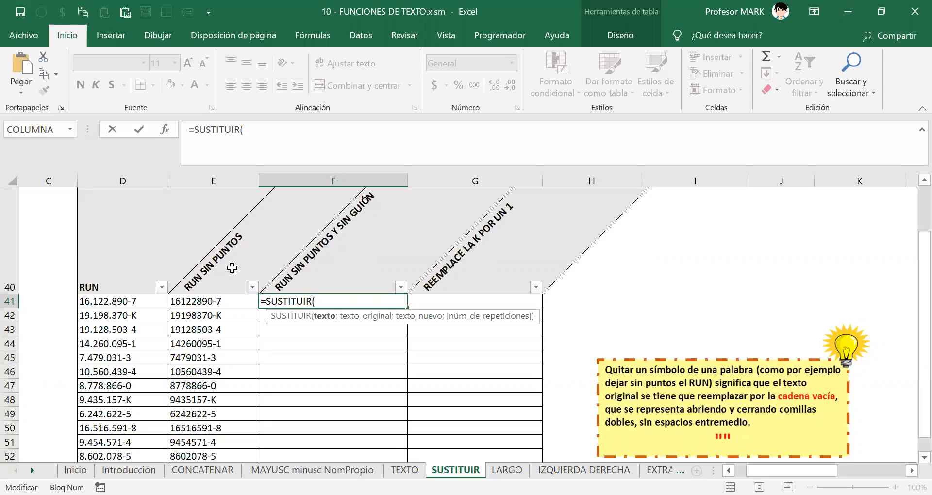
{"action": "left_click", "coordinate": [207, 302]}
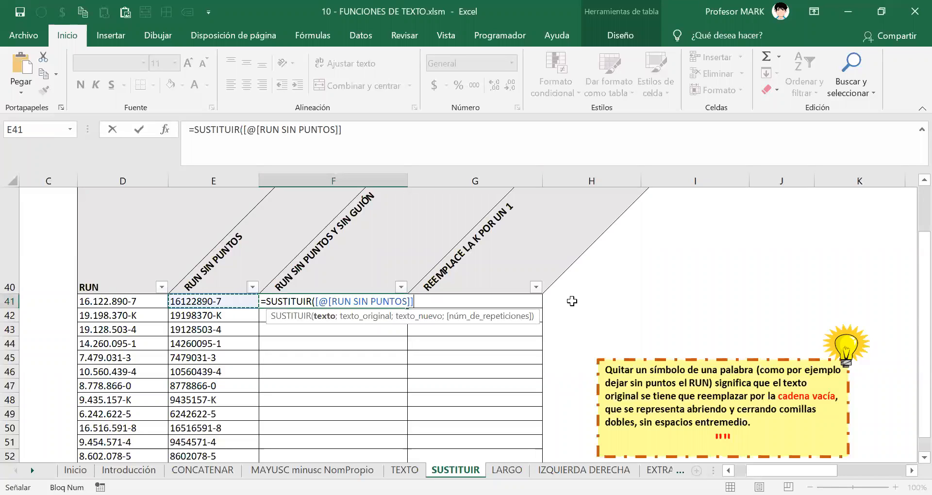
Complete F41 as =SUSTITUIR([@[RUN SIN PUNTOS]];"-";"") to strip the dash.
{"action": "type", "text": ";"}
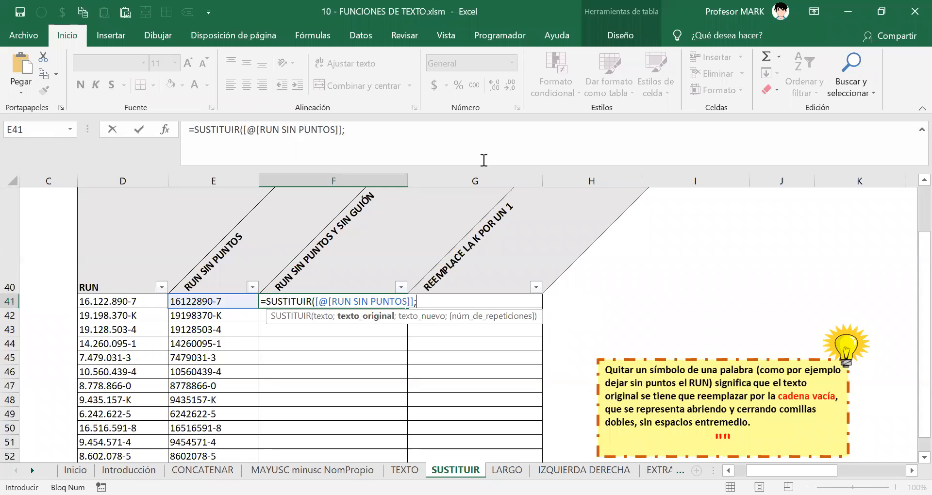
{"action": "left_click", "coordinate": [431, 301]}
{"action": "type", "text": "\""}
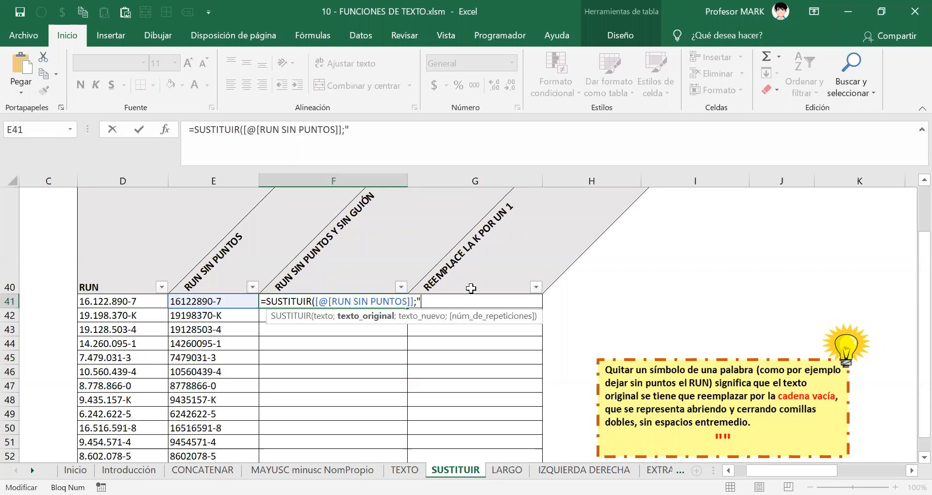
{"action": "type", "text": "-\""}
{"action": "type", "text": ";"}
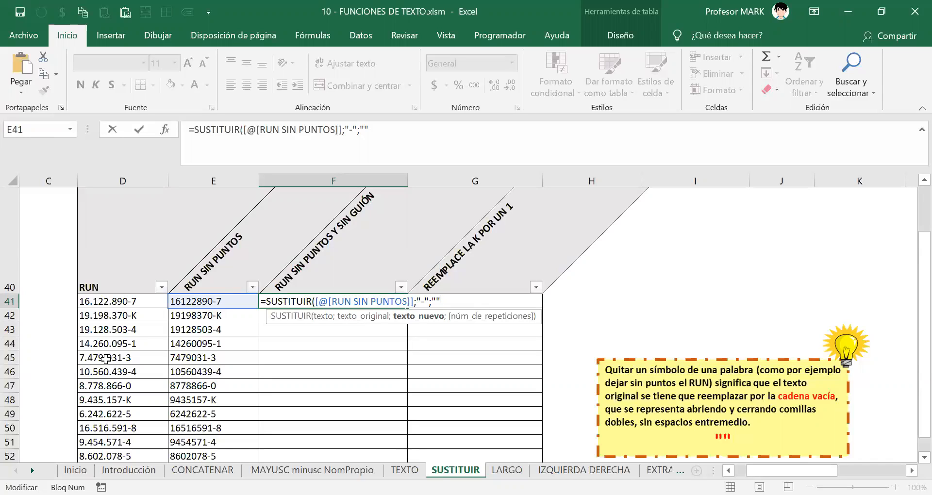
{"action": "type", "text": ")"}
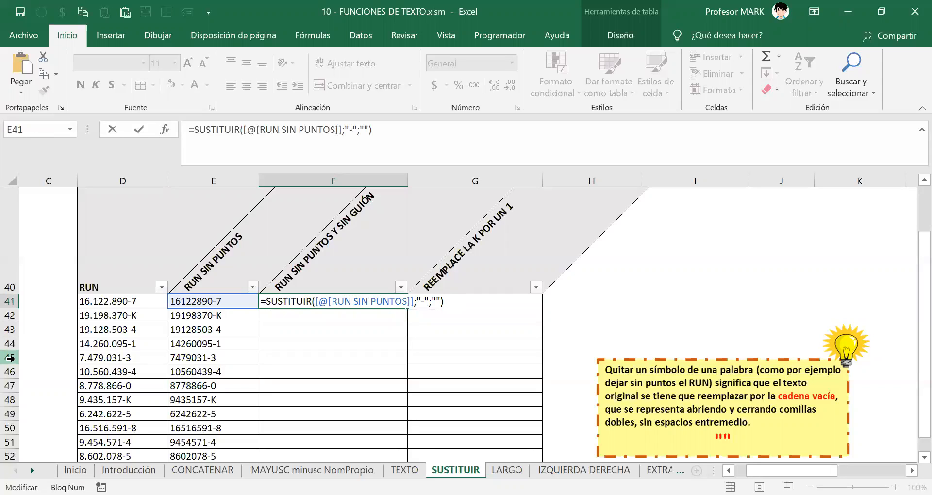
{"action": "key", "text": "Return"}
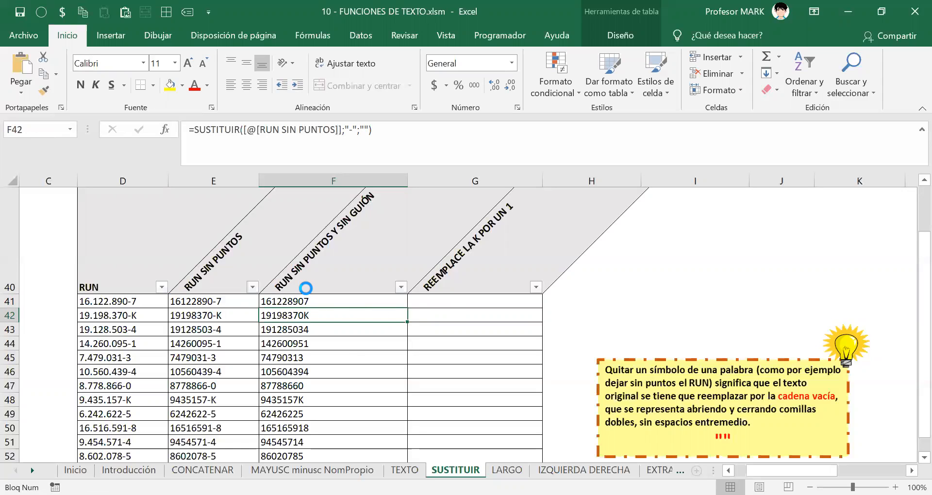
{"action": "scroll", "coordinate": [318, 291], "scroll_direction": "down", "scroll_amount": 2}
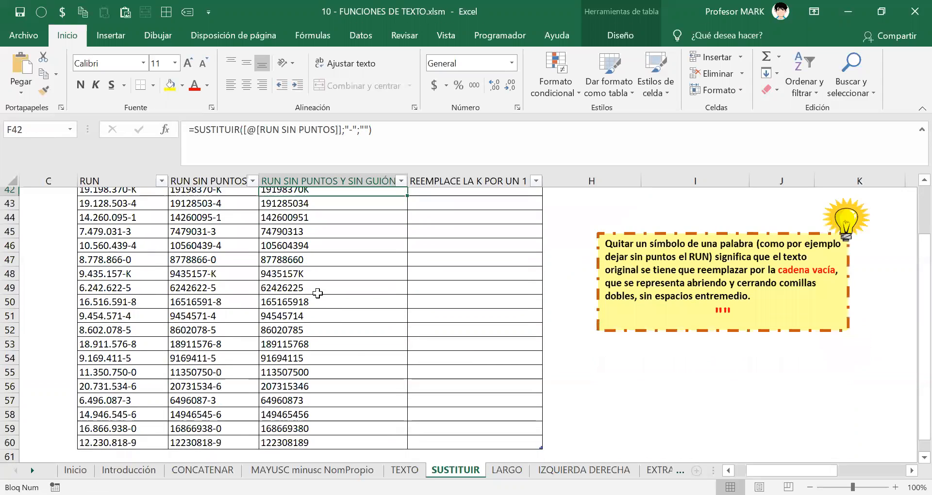
{"action": "scroll", "coordinate": [318, 291], "scroll_direction": "up", "scroll_amount": 2}
{"action": "left_click", "coordinate": [301, 301]}
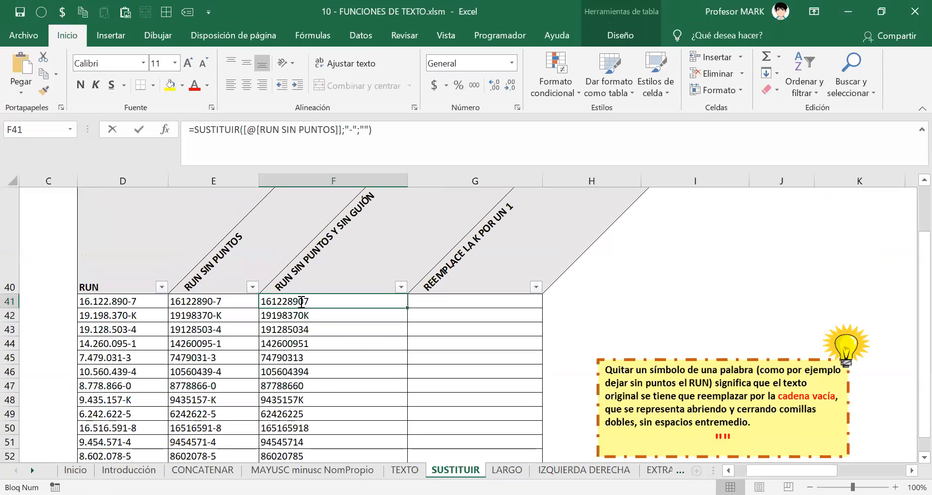
{"action": "double_click", "coordinate": [301, 301]}
{"action": "key", "text": "shift+Left"}
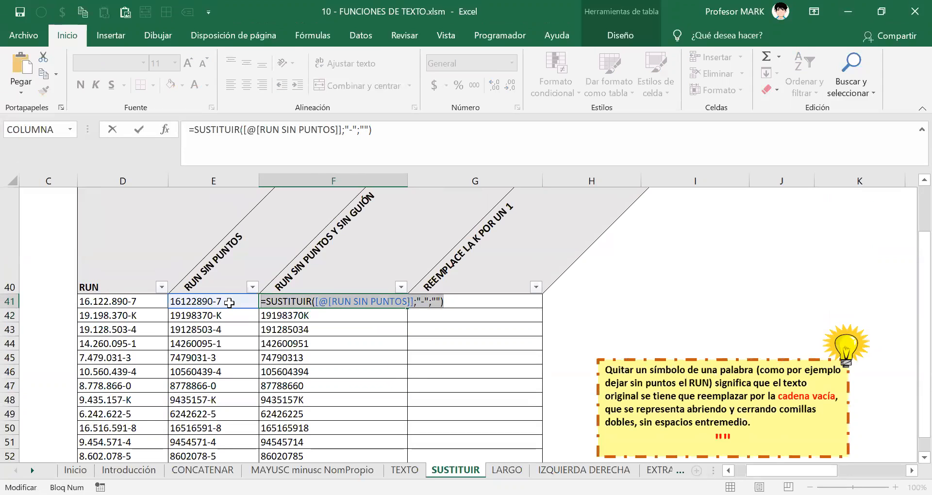
{"action": "key", "text": "Return"}
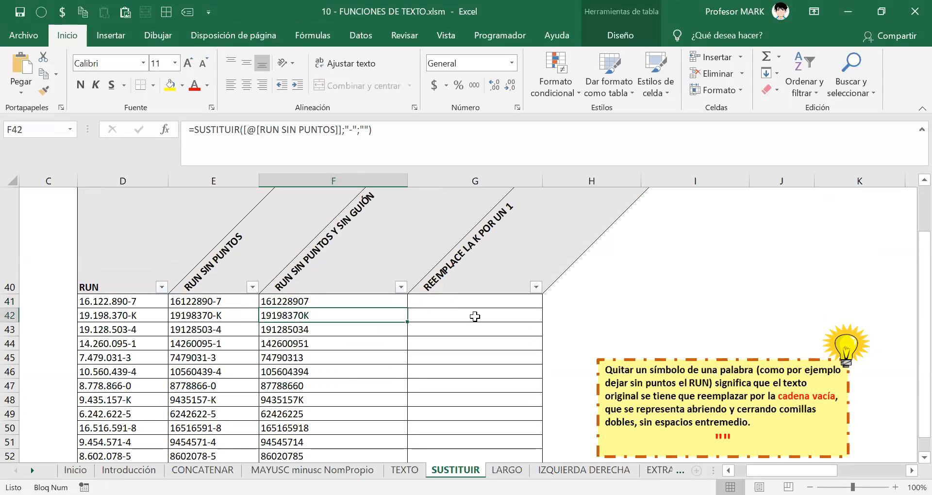
Compare F41's formula against the exercise instruction text in D37.
{"action": "key", "text": "alt+Tab"}
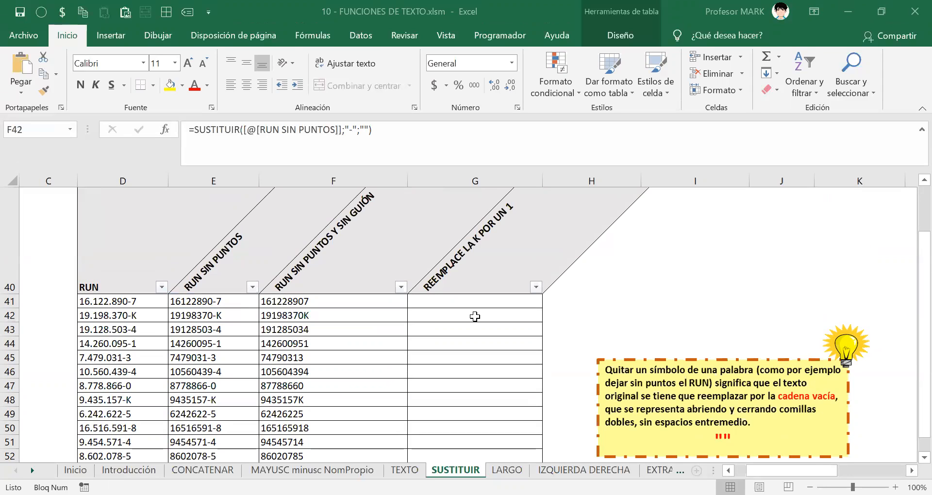
{"action": "left_click", "coordinate": [313, 300]}
{"action": "scroll", "coordinate": [313, 300], "scroll_direction": "up", "scroll_amount": 2}
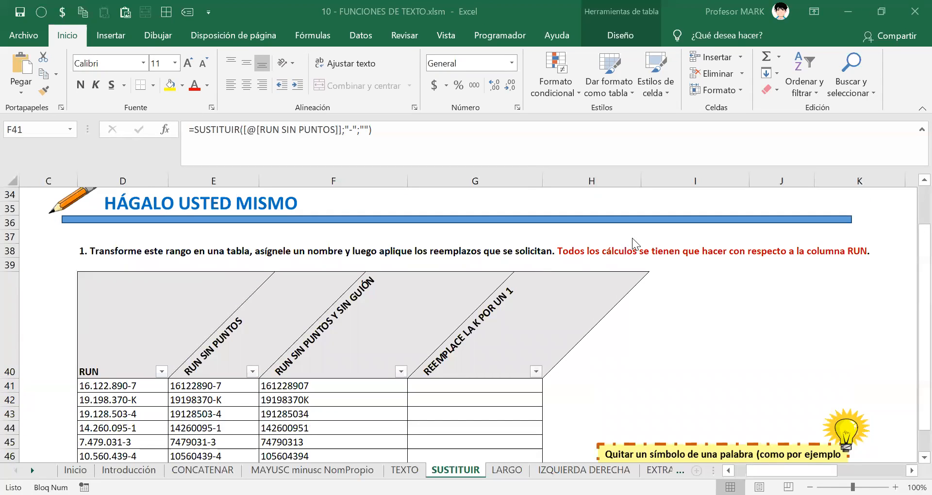
{"action": "left_click", "coordinate": [584, 250]}
{"action": "left_click", "coordinate": [584, 251]}
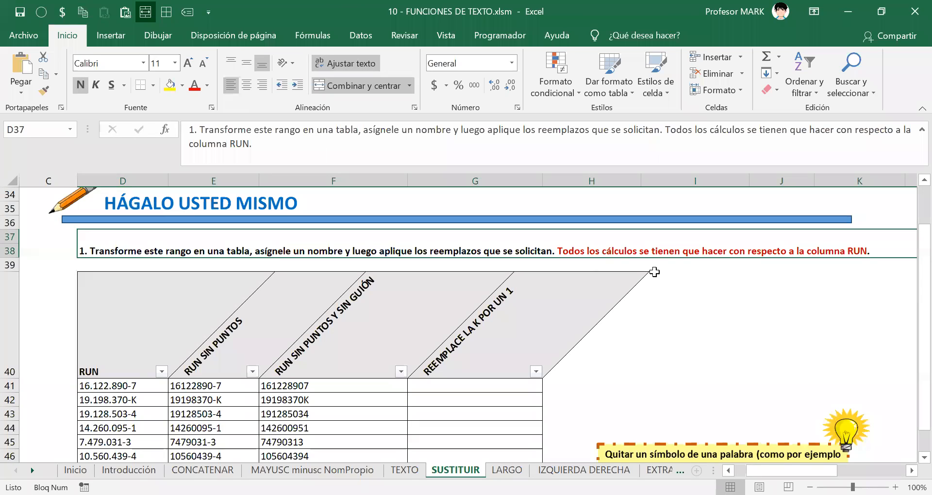
{"action": "scroll", "coordinate": [660, 312], "scroll_direction": "down", "scroll_amount": 1}
{"action": "scroll", "coordinate": [823, 325], "scroll_direction": "down", "scroll_amount": 1}
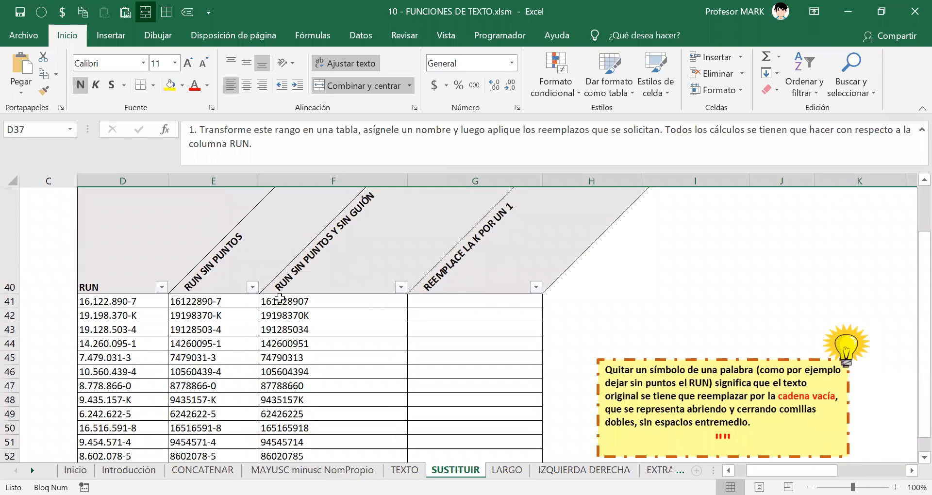
{"action": "left_click", "coordinate": [285, 303]}
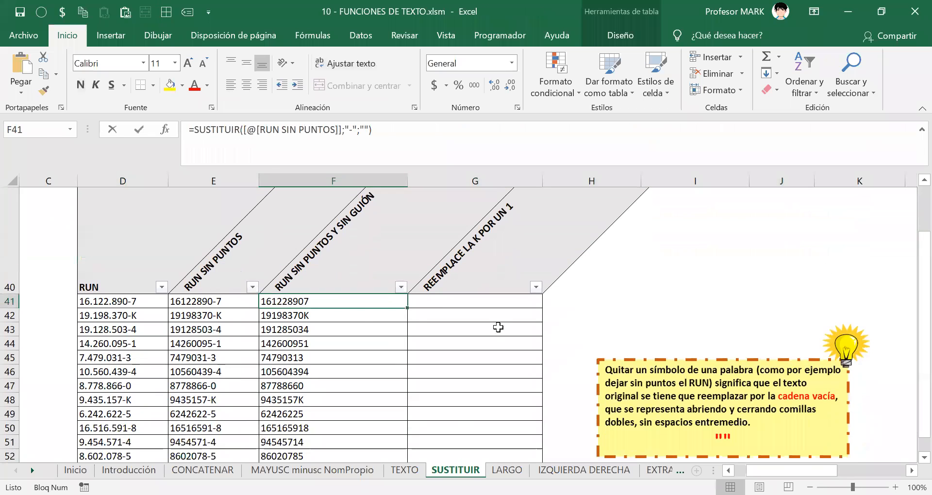
{"action": "key", "text": "F2"}
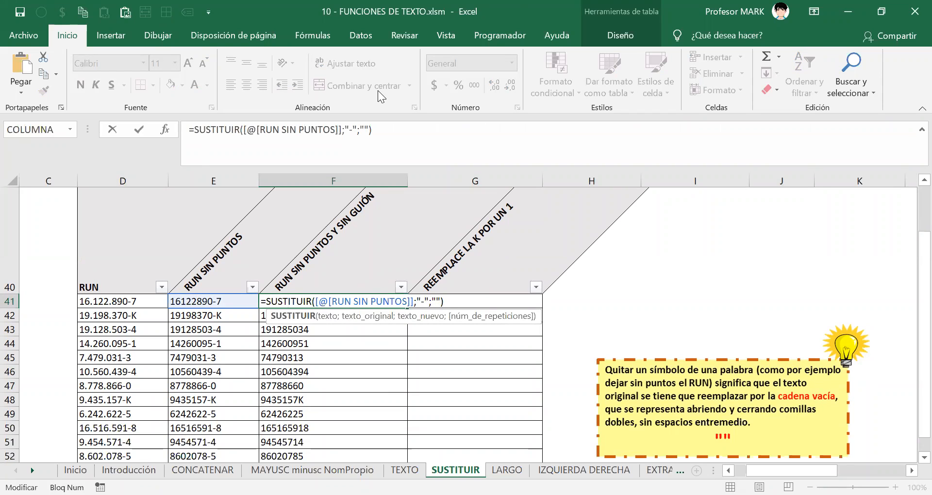
{"action": "key", "text": "alt+Tab"}
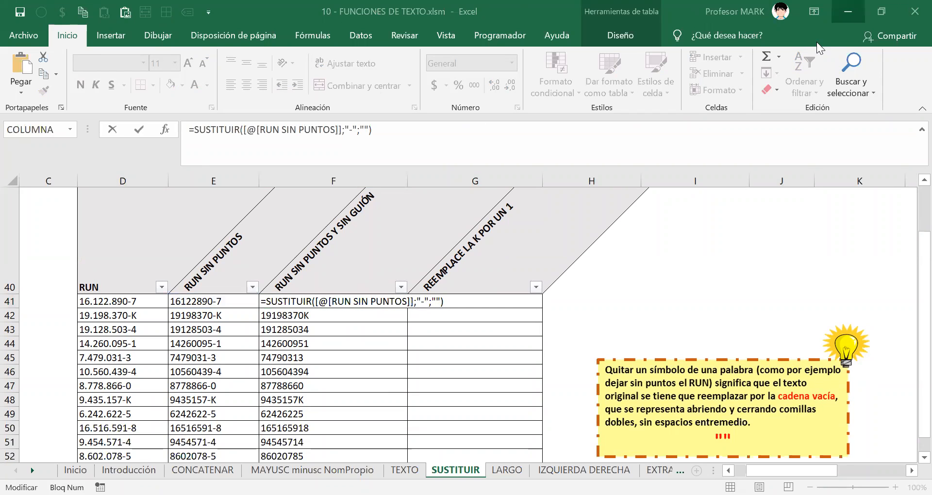
{"action": "left_click", "coordinate": [352, 301]}
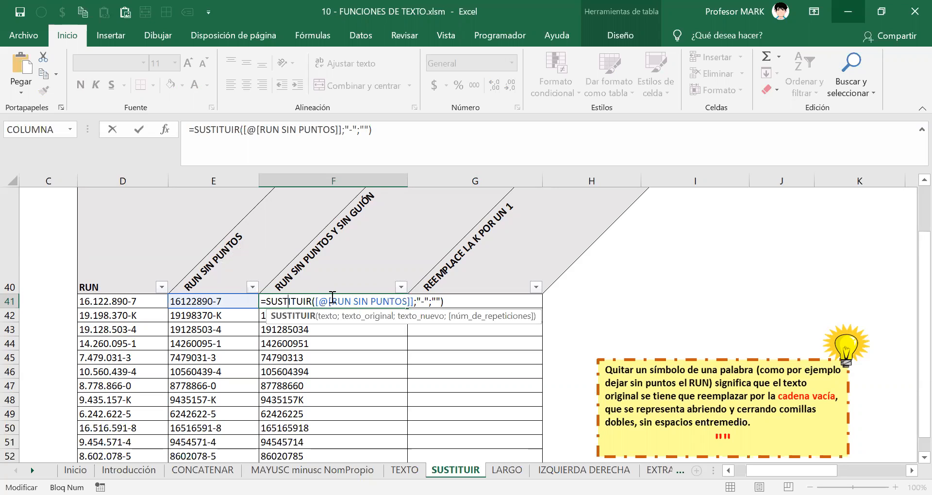
{"action": "left_click_drag", "start_coordinate": [315, 301], "coordinate": [413, 304]}
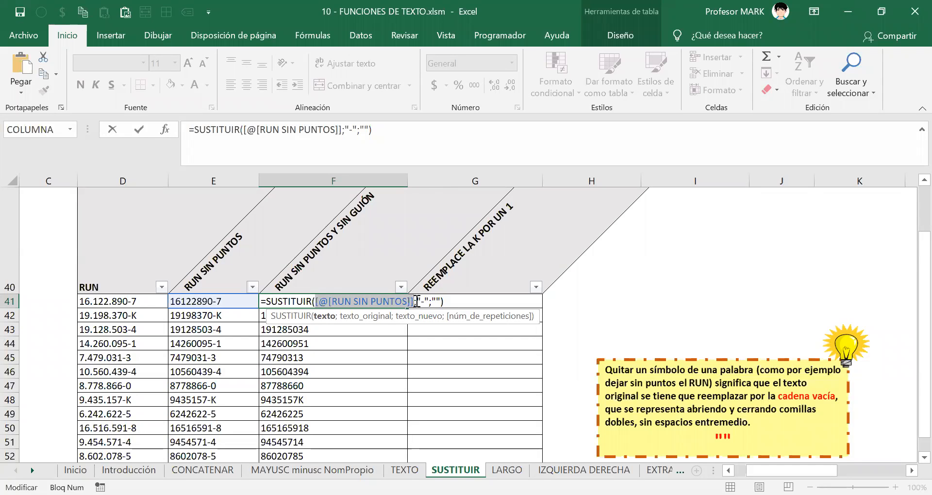
{"action": "left_click_drag", "start_coordinate": [417, 301], "coordinate": [427, 301]}
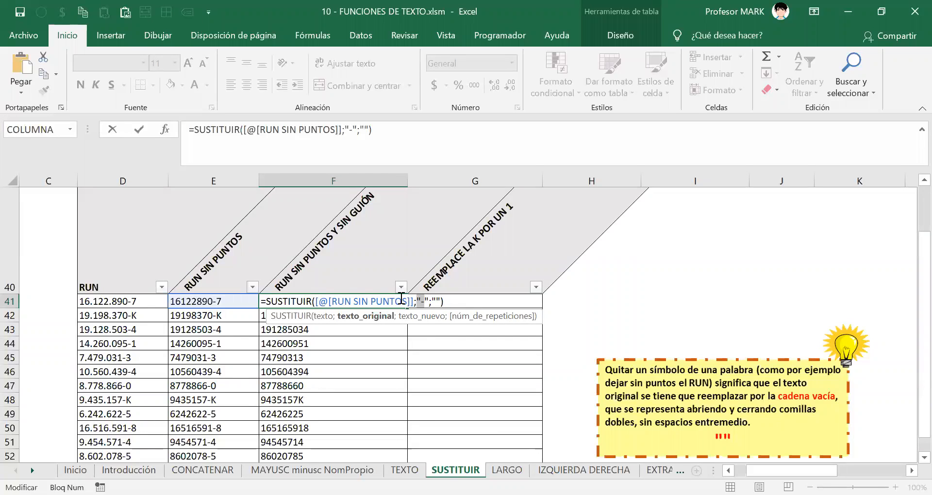
{"action": "key", "text": "alt+Tab"}
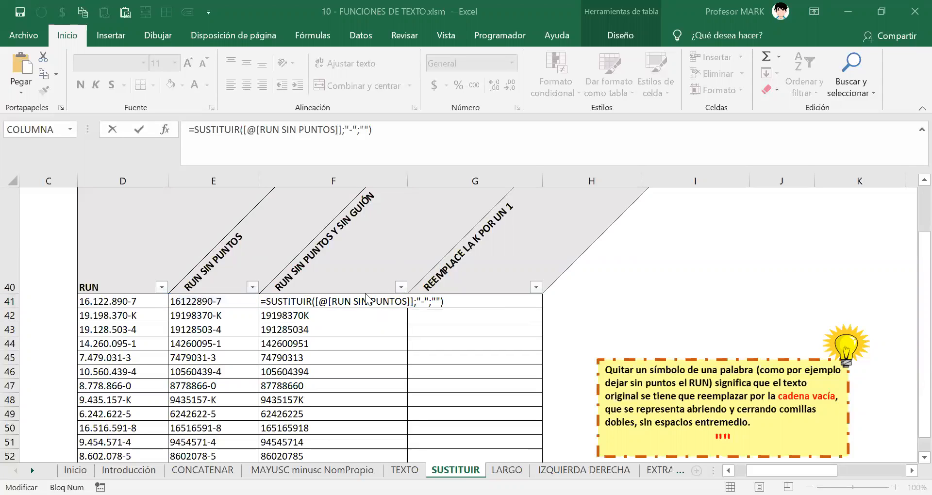
{"action": "key", "text": "Return"}
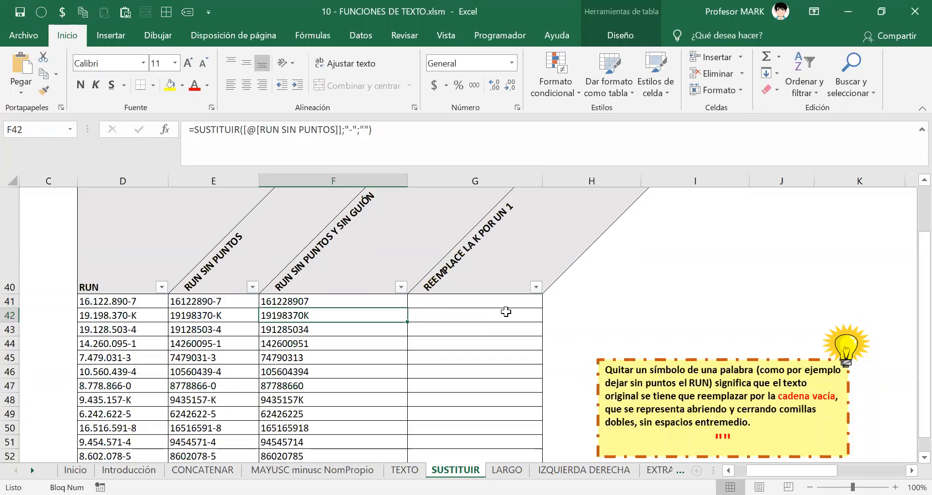
{"action": "left_click", "coordinate": [316, 300]}
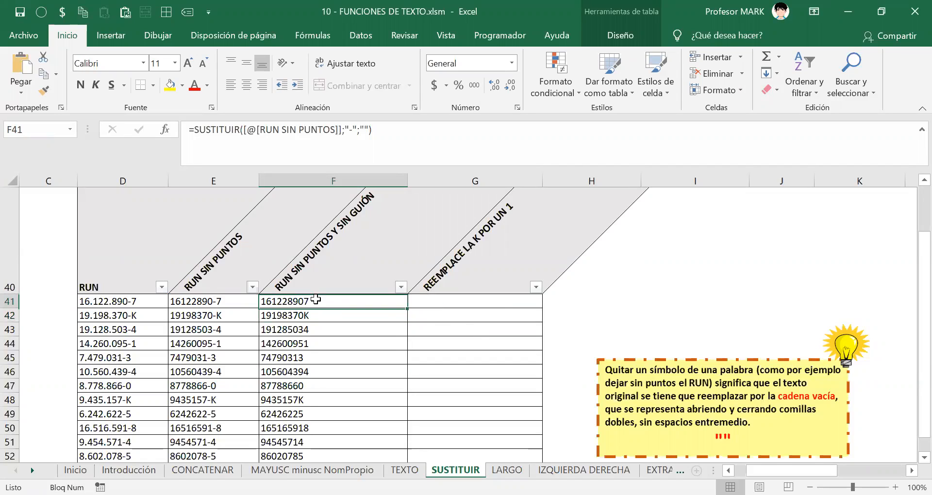
{"action": "double_click", "coordinate": [316, 300]}
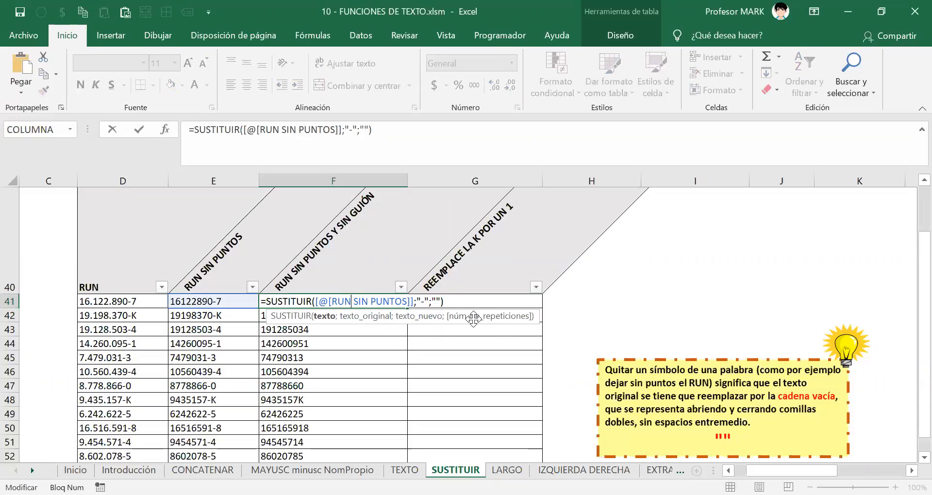
{"action": "left_click_drag", "start_coordinate": [315, 302], "coordinate": [416, 304]}
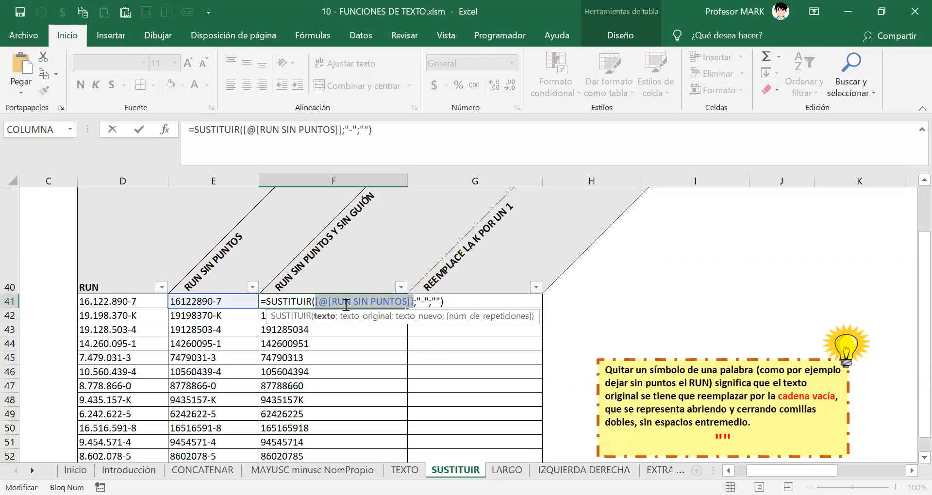
{"action": "left_click_drag", "start_coordinate": [332, 301], "coordinate": [363, 301]}
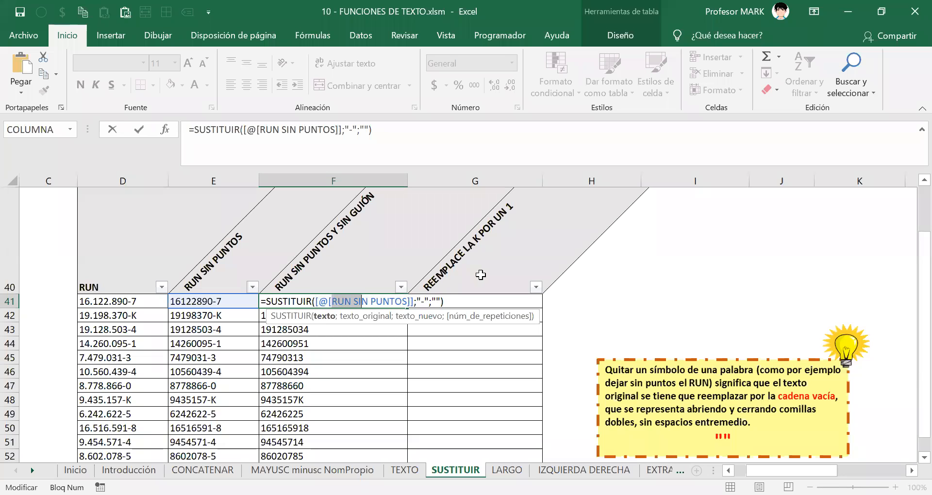
{"action": "key", "text": "Return"}
{"action": "left_click", "coordinate": [320, 300]}
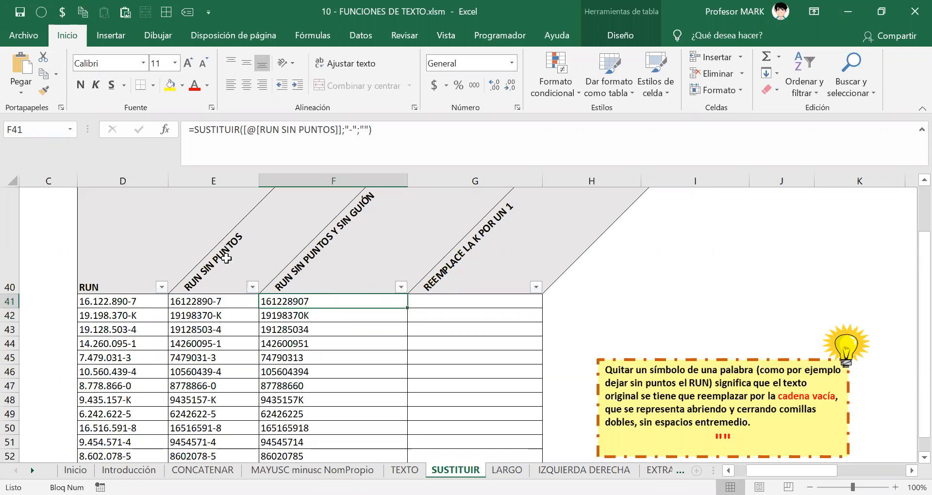
{"action": "double_click", "coordinate": [208, 301]}
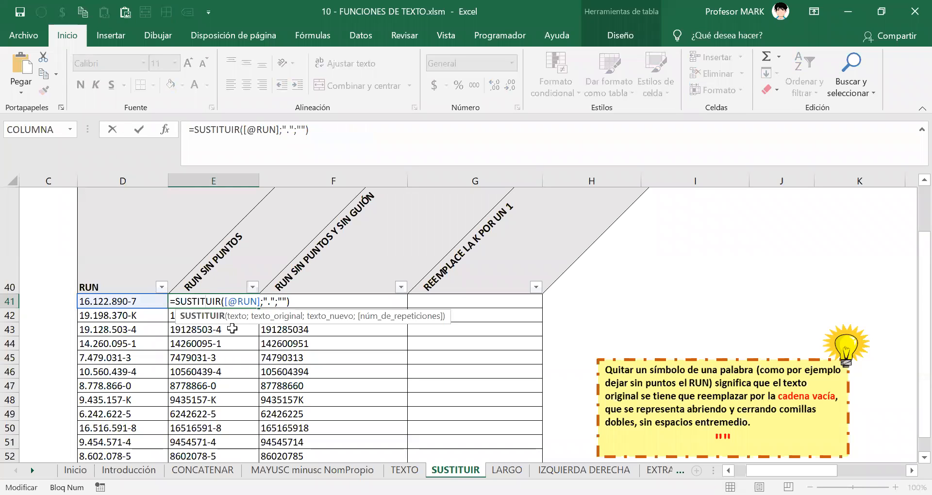
{"action": "left_click_drag", "start_coordinate": [226, 300], "coordinate": [288, 301]}
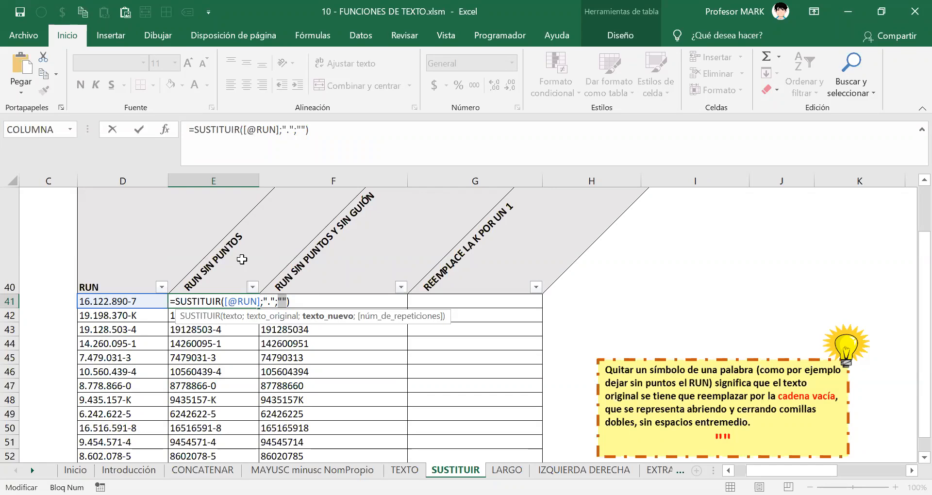
{"action": "key", "text": "Return"}
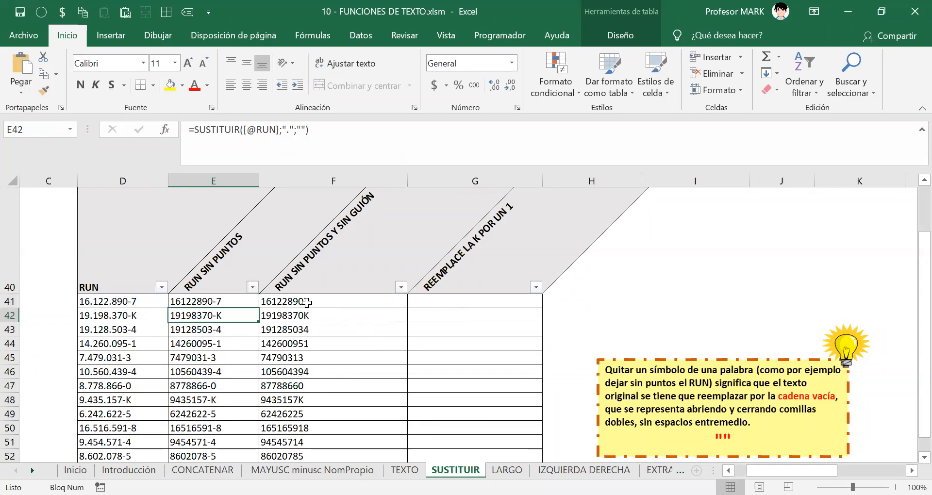
{"action": "left_click", "coordinate": [462, 3]}
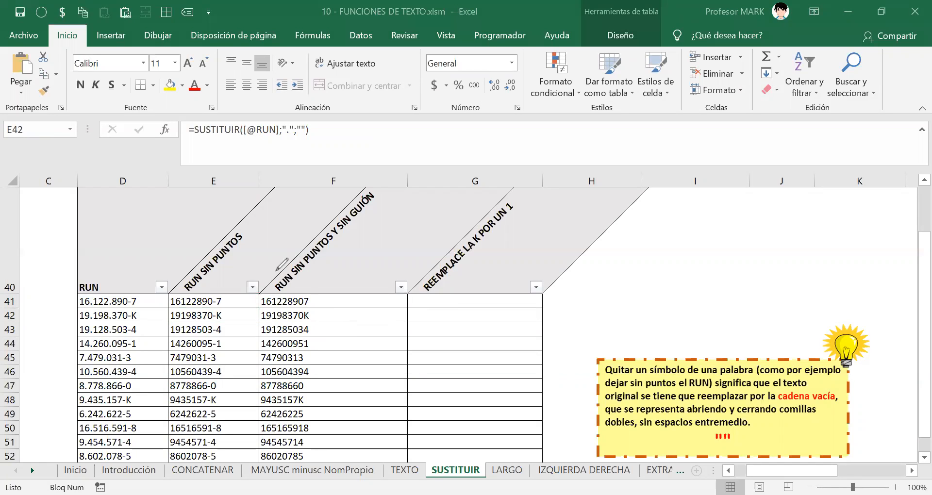
{"action": "mouse_move", "coordinate": [298, 252]}
{"action": "left_mouse_down"}
{"action": "mouse_move", "coordinate": [270, 266]}
{"action": "mouse_move", "coordinate": [292, 287]}
{"action": "mouse_move", "coordinate": [367, 244]}
{"action": "mouse_move", "coordinate": [359, 181]}
{"action": "mouse_move", "coordinate": [289, 254]}
{"action": "left_mouse_up"}
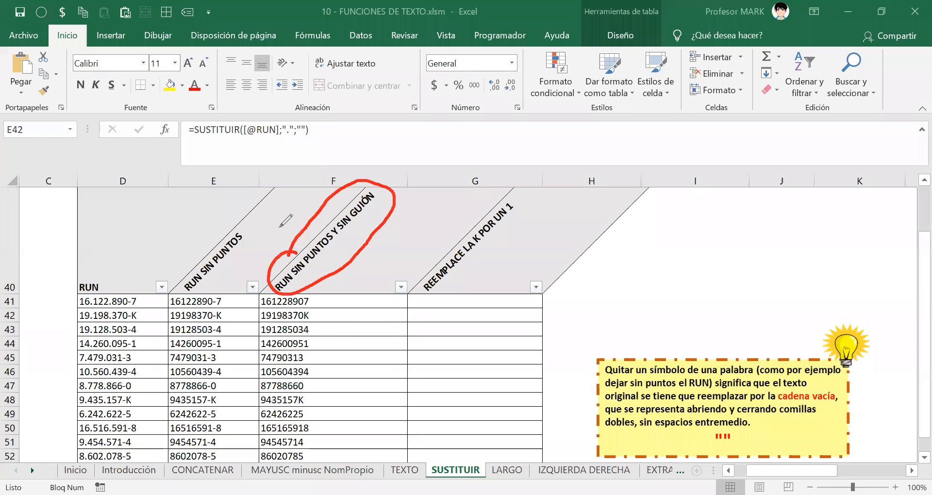
{"action": "mouse_move", "coordinate": [308, 224]}
{"action": "left_mouse_down"}
{"action": "mouse_move", "coordinate": [136, 240]}
{"action": "mouse_move", "coordinate": [128, 266]}
{"action": "left_mouse_up"}
{"action": "mouse_move", "coordinate": [121, 236]}
{"action": "left_mouse_down"}
{"action": "mouse_move", "coordinate": [120, 278]}
{"action": "mouse_move", "coordinate": [146, 263]}
{"action": "left_mouse_up"}
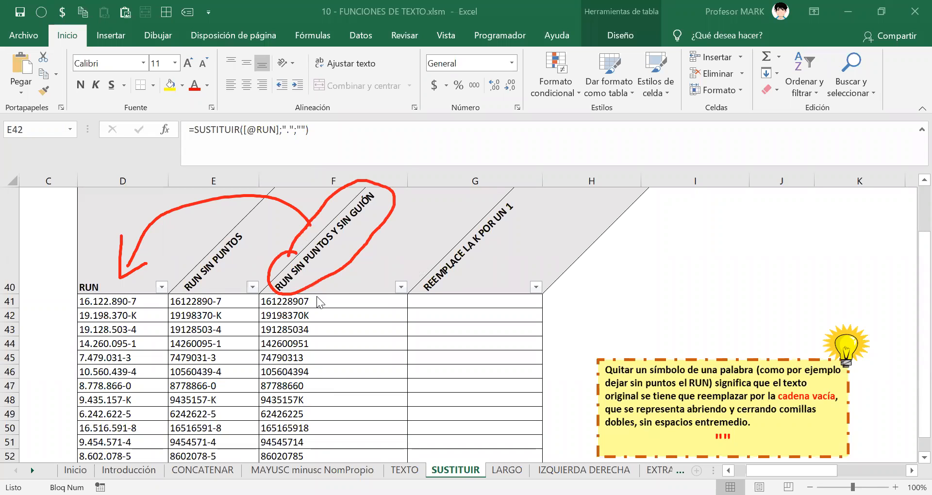
{"action": "key", "text": "F2"}
{"action": "double_click", "coordinate": [302, 301]}
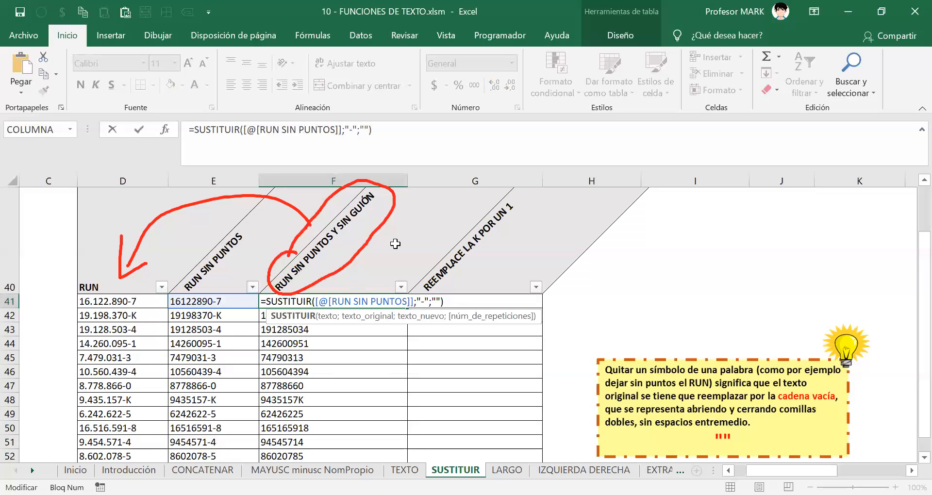
{"action": "key", "text": "Return"}
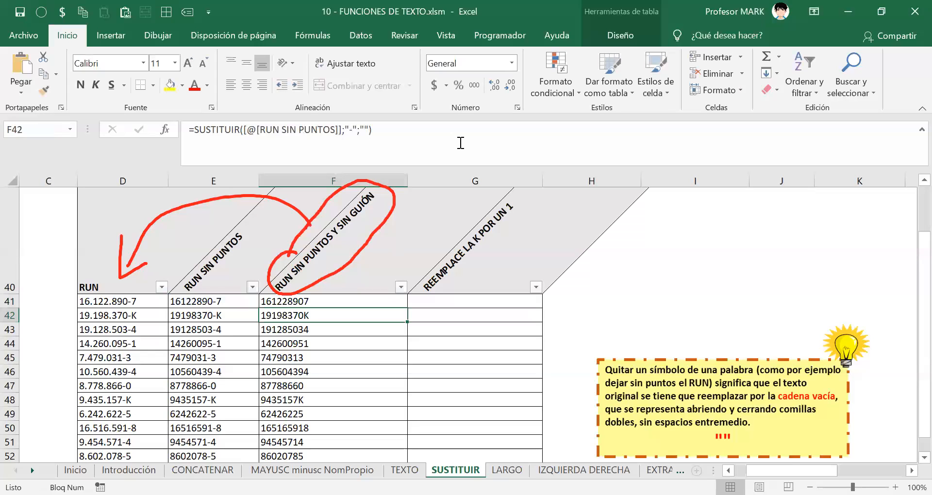
{"action": "left_click_drag", "start_coordinate": [219, 267], "coordinate": [232, 278]}
{"action": "left_click_drag", "start_coordinate": [232, 267], "coordinate": [227, 281]}
{"action": "left_click_drag", "start_coordinate": [216, 275], "coordinate": [234, 271]}
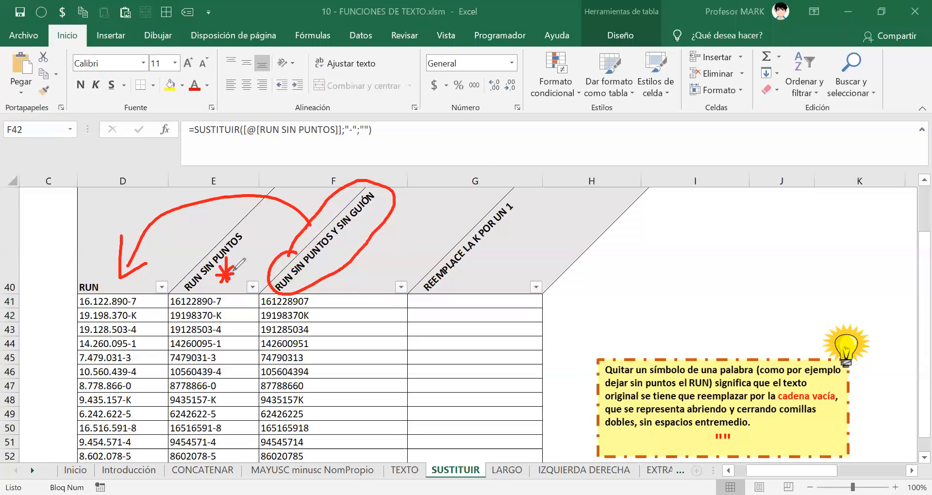
{"action": "mouse_move", "coordinate": [199, 241]}
{"action": "left_mouse_down"}
{"action": "mouse_move", "coordinate": [237, 228]}
{"action": "mouse_move", "coordinate": [192, 295]}
{"action": "mouse_move", "coordinate": [260, 245]}
{"action": "mouse_move", "coordinate": [236, 224]}
{"action": "mouse_move", "coordinate": [301, 246]}
{"action": "mouse_move", "coordinate": [311, 273]}
{"action": "left_mouse_up"}
{"action": "left_click_drag", "start_coordinate": [257, 239], "coordinate": [258, 254]}
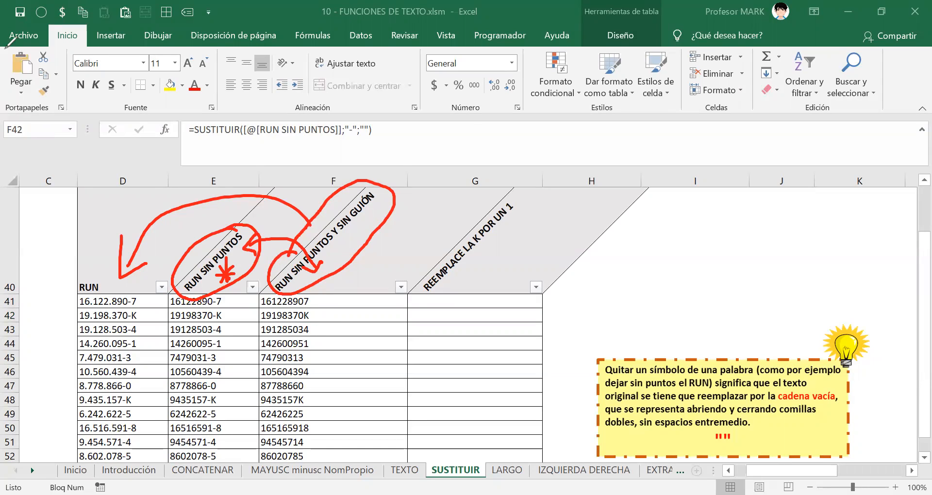
{"action": "key", "text": "F2"}
{"action": "left_click", "coordinate": [237, 302]}
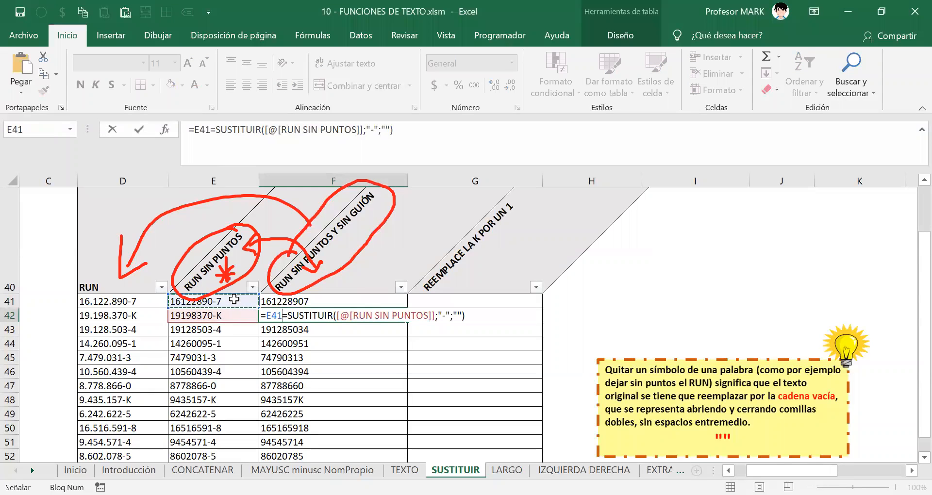
{"action": "key", "text": "Escape"}
{"action": "left_click", "coordinate": [236, 301]}
{"action": "key", "text": "F2"}
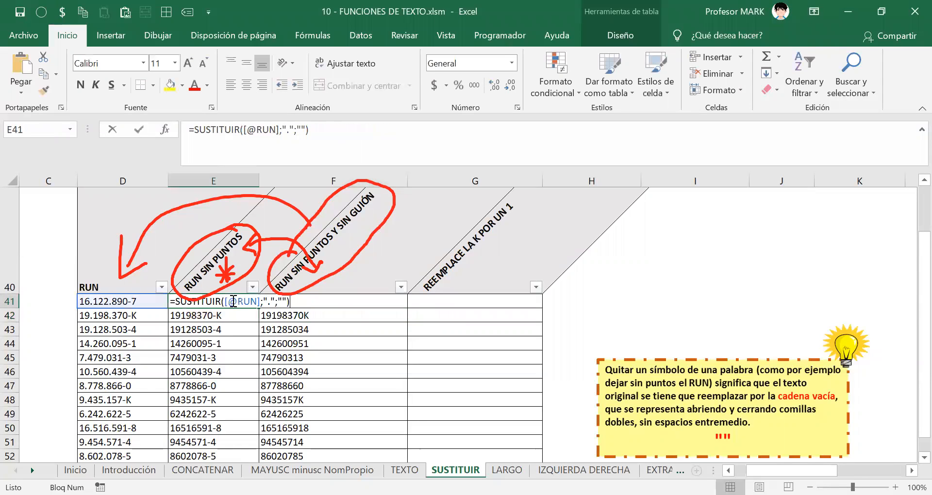
{"action": "left_click_drag", "start_coordinate": [227, 301], "coordinate": [259, 302]}
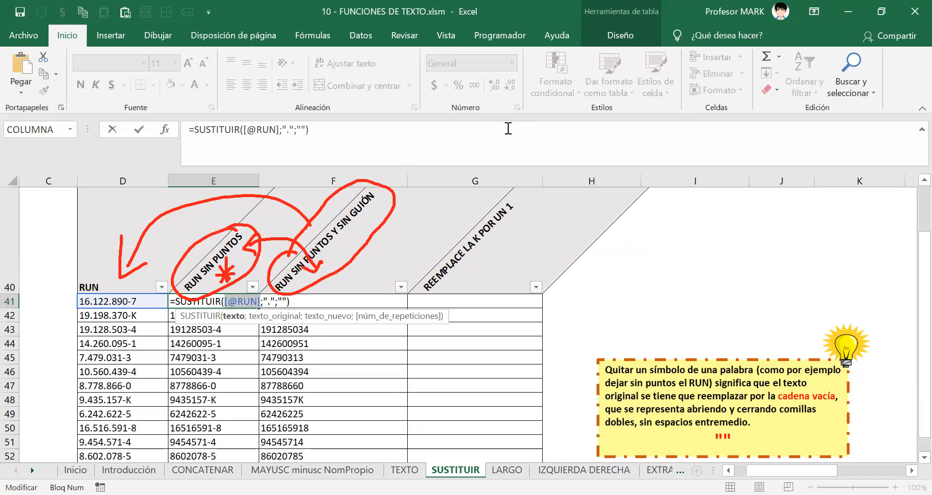
{"action": "key", "text": "Escape"}
{"action": "key", "text": "Escape"}
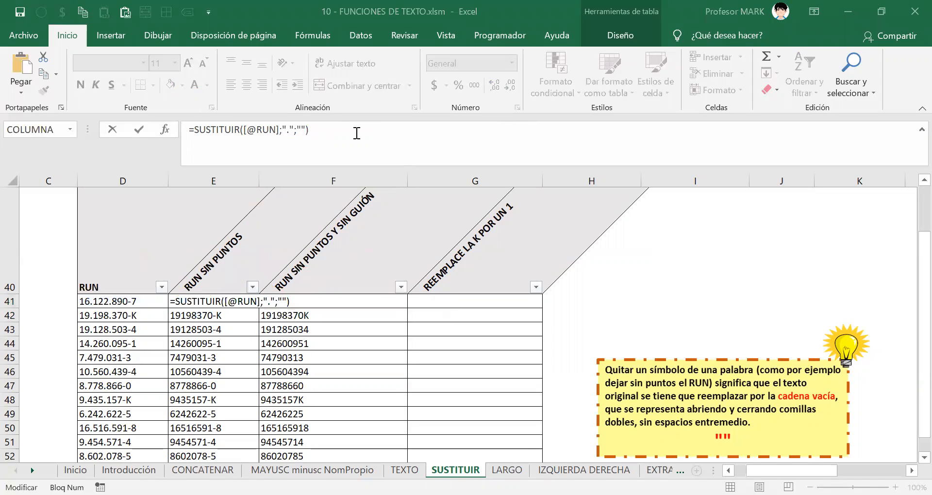
{"action": "double_click", "coordinate": [189, 302]}
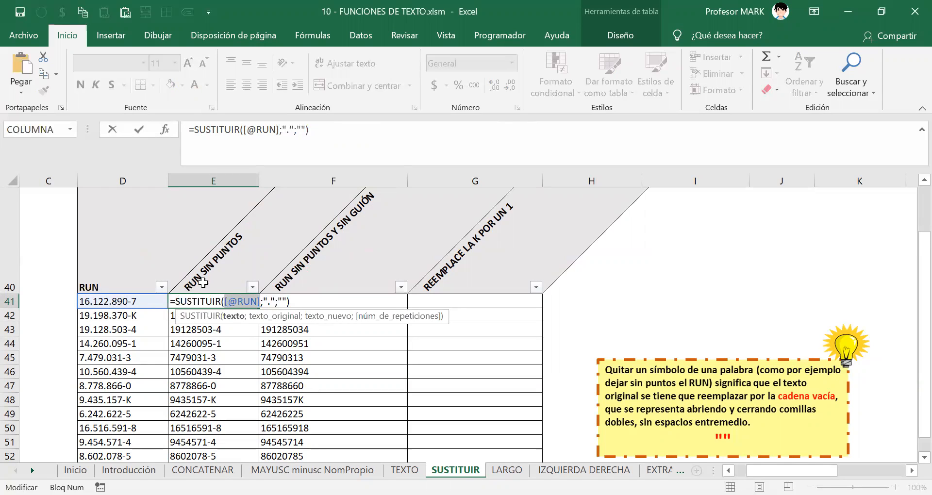
{"action": "left_click_drag", "start_coordinate": [176, 301], "coordinate": [304, 299]}
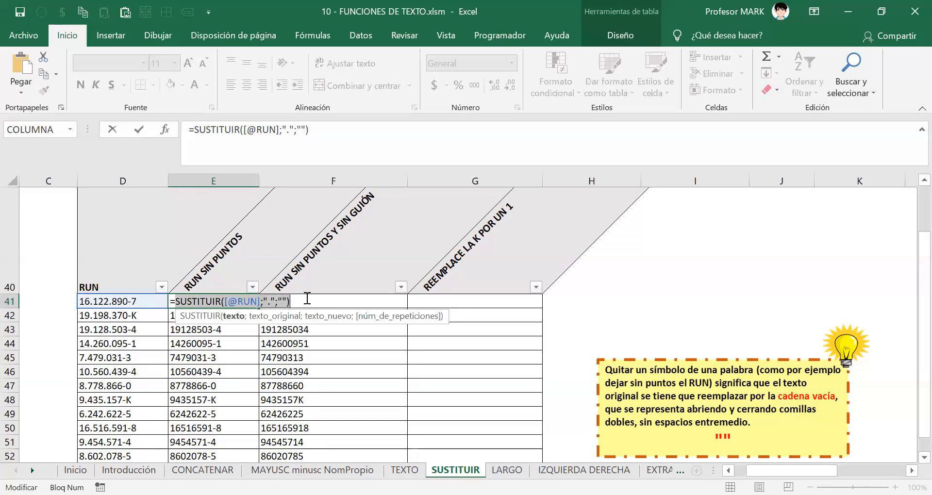
{"action": "left_click", "coordinate": [170, 301]}
{"action": "left_click_drag", "start_coordinate": [175, 301], "coordinate": [315, 300]}
{"action": "left_click_drag", "start_coordinate": [173, 301], "coordinate": [291, 301]}
{"action": "left_click_drag", "start_coordinate": [173, 301], "coordinate": [294, 301]}
{"action": "left_click_drag", "start_coordinate": [175, 301], "coordinate": [322, 304]}
{"action": "right_click", "coordinate": [191, 301]}
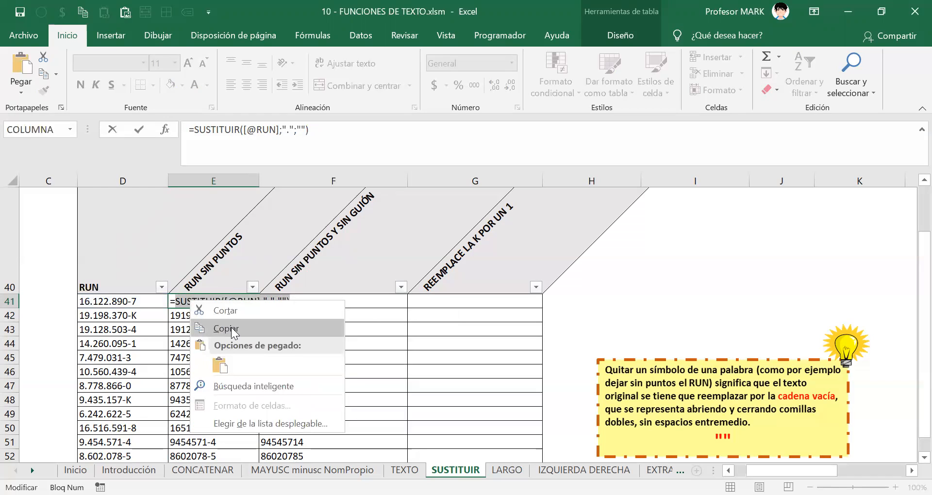
{"action": "left_click", "coordinate": [231, 327]}
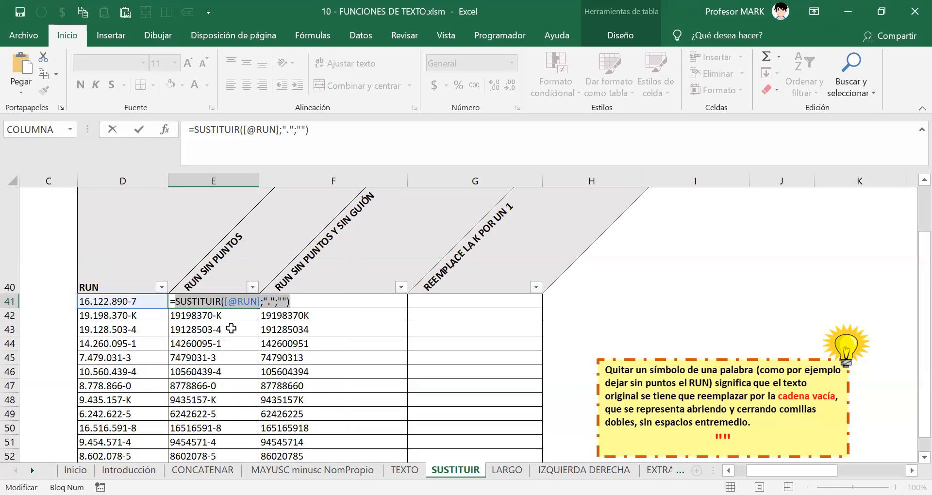
{"action": "key", "text": "Escape"}
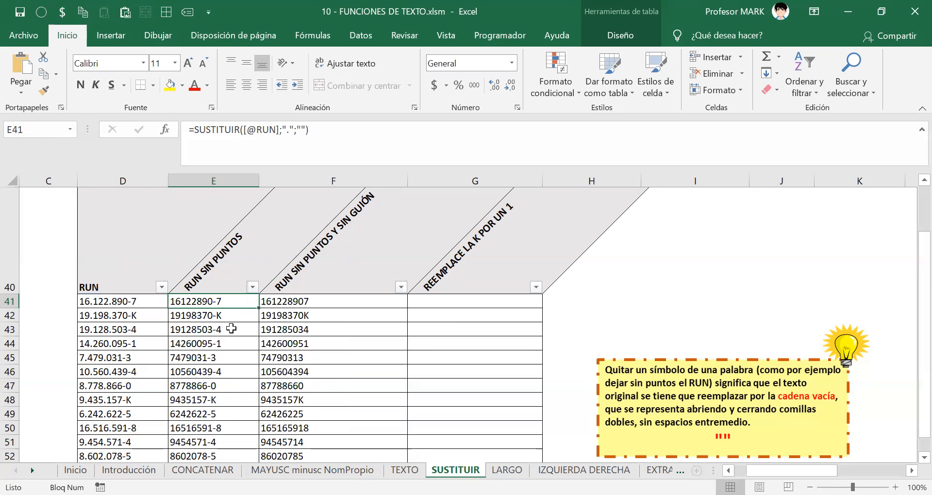
{"action": "double_click", "coordinate": [199, 304]}
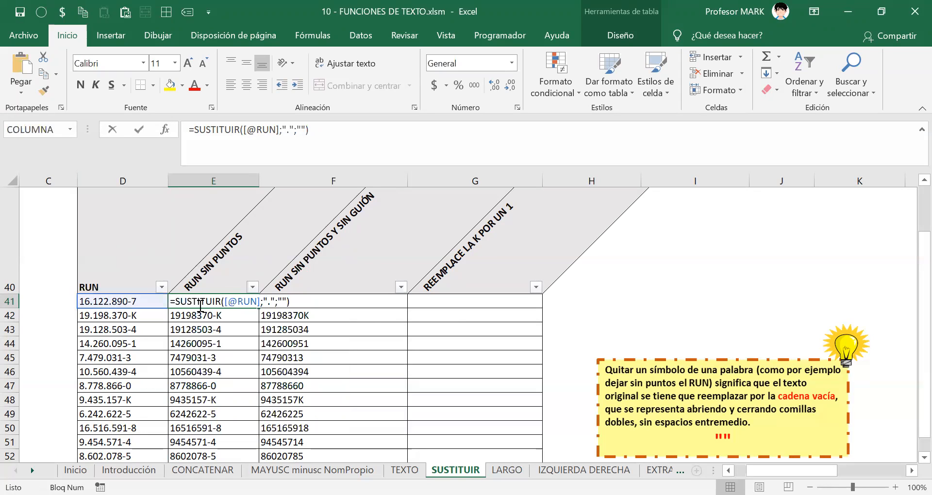
{"action": "left_click_drag", "start_coordinate": [176, 303], "coordinate": [311, 304]}
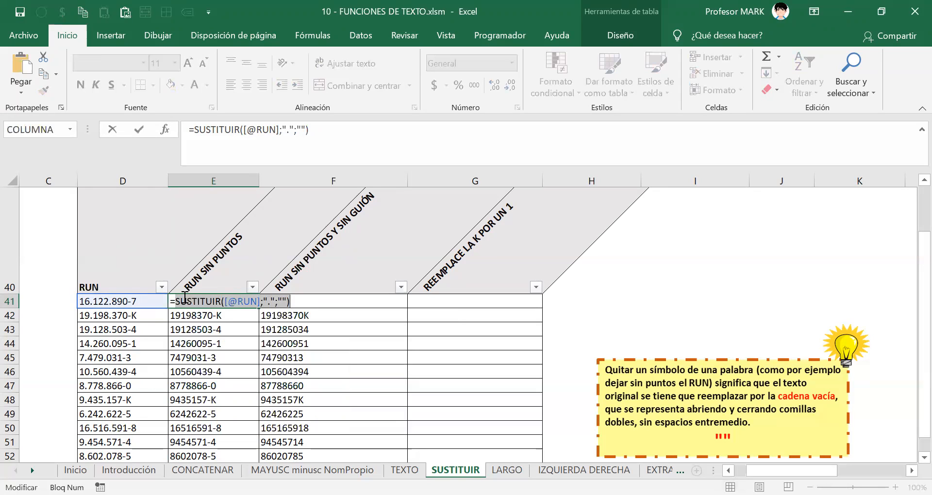
{"action": "left_click_drag", "start_coordinate": [175, 301], "coordinate": [340, 305]}
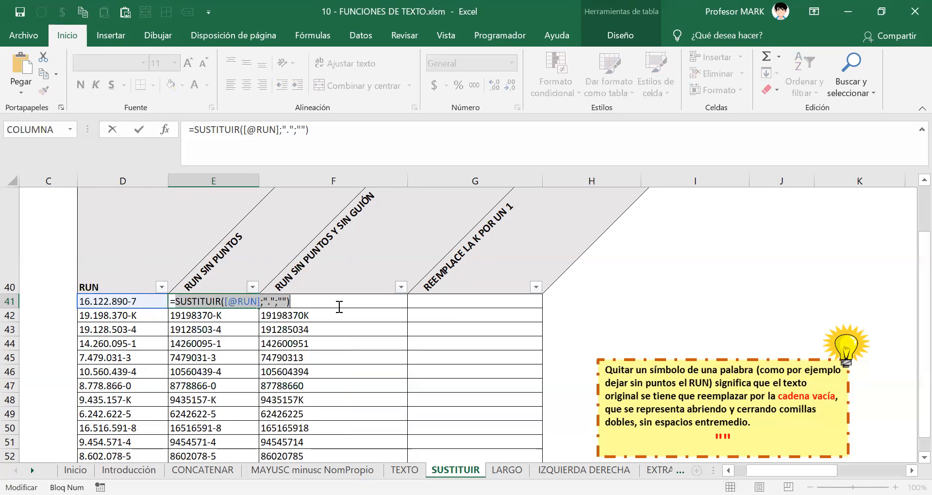
{"action": "right_click", "coordinate": [280, 305]}
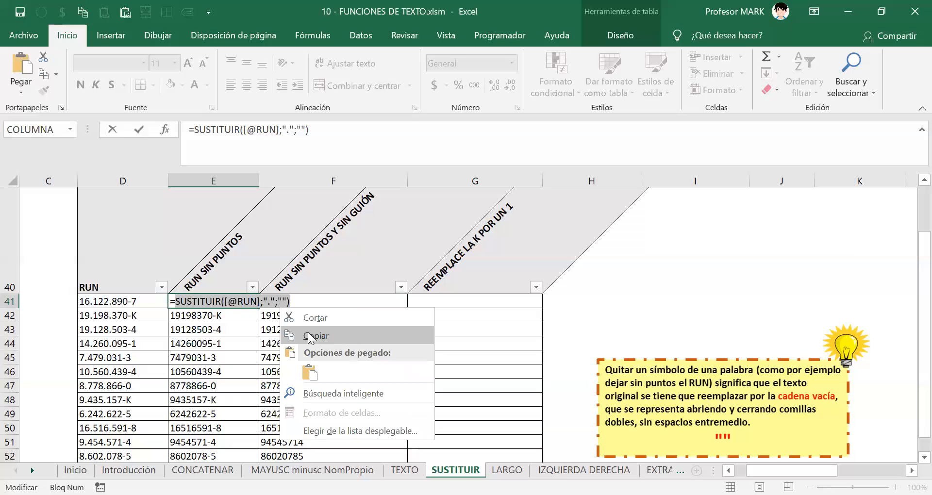
{"action": "left_click", "coordinate": [311, 336]}
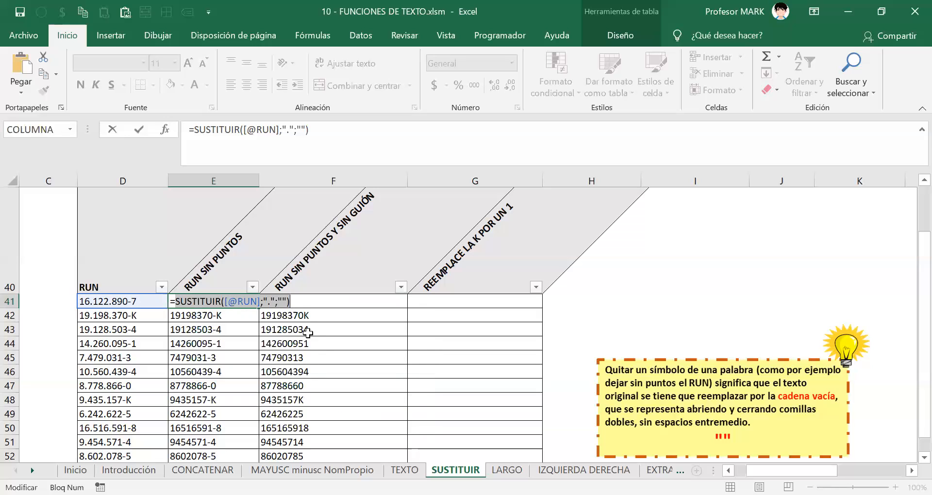
{"action": "key", "text": "Return"}
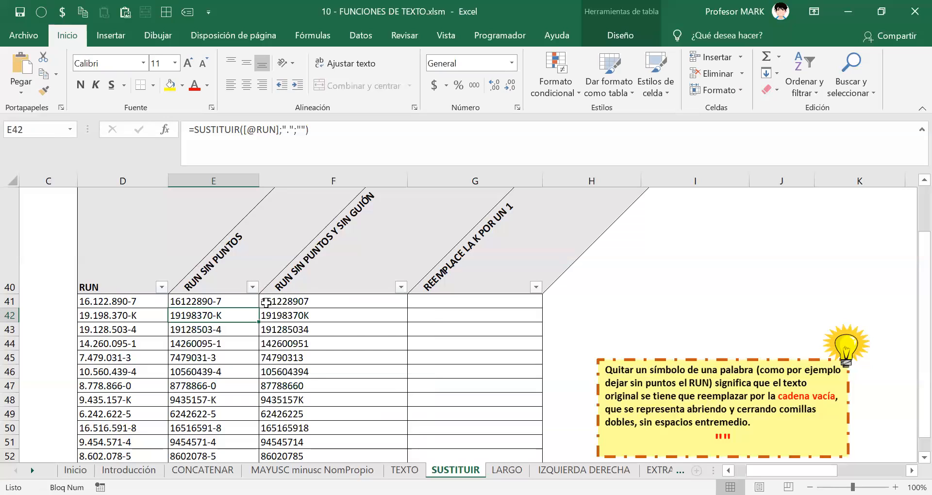
Delete [@[RUN SIN PUNTOS]] from F41's formula, leaving =SUSTITUIR(;"-";"").
{"action": "left_click", "coordinate": [291, 297]}
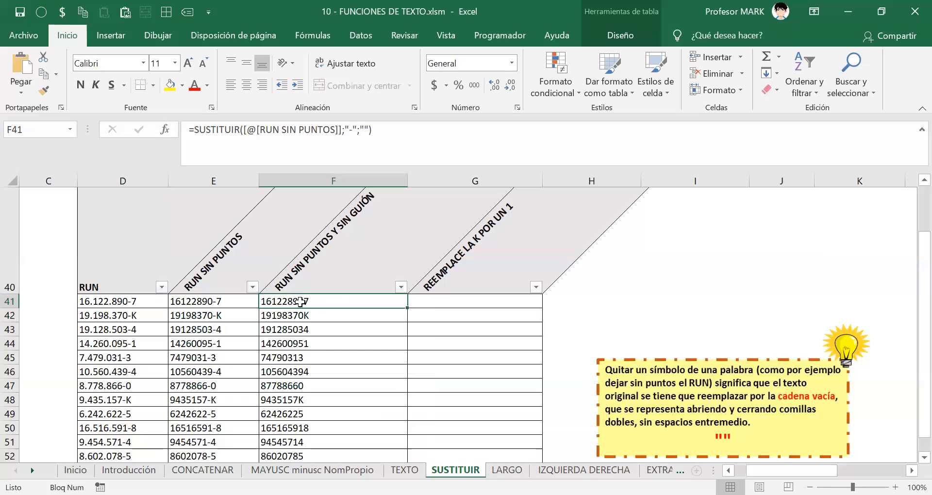
{"action": "double_click", "coordinate": [290, 302]}
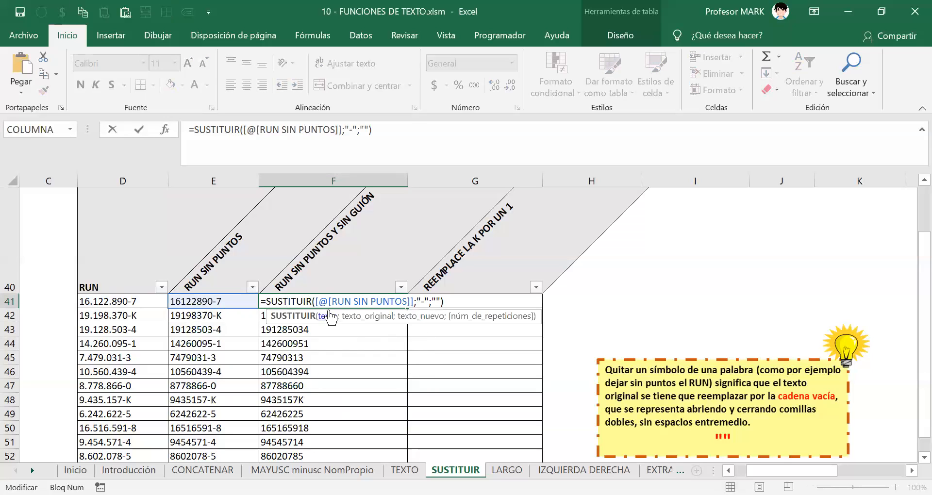
{"action": "left_click_drag", "start_coordinate": [315, 302], "coordinate": [375, 302]}
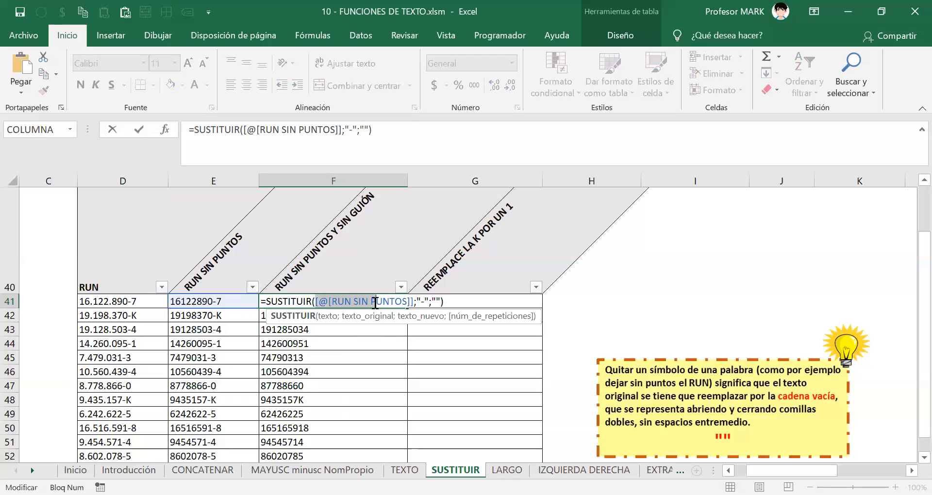
{"action": "left_click", "coordinate": [386, 303]}
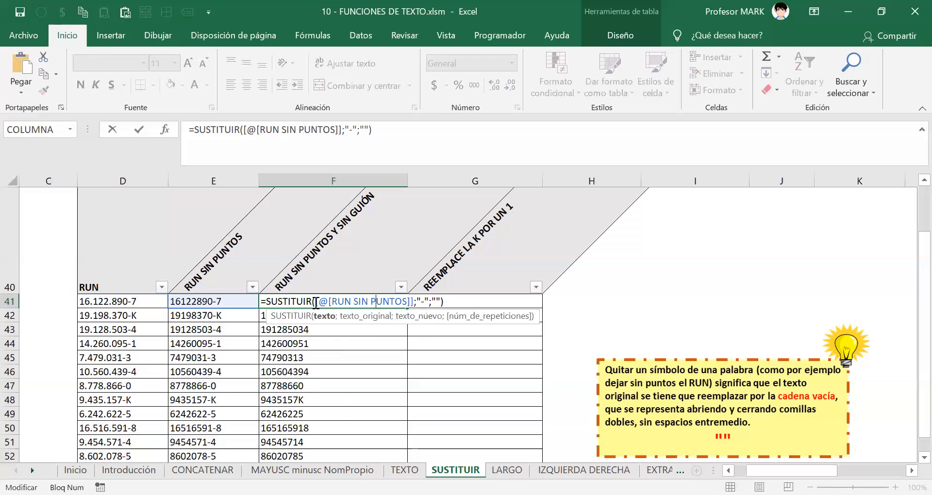
{"action": "left_click_drag", "start_coordinate": [316, 301], "coordinate": [413, 301]}
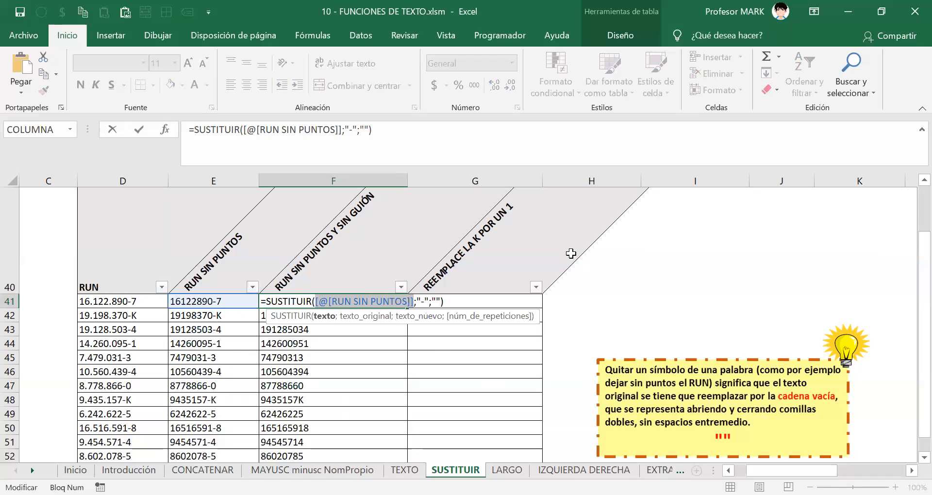
{"action": "key", "text": "Delete"}
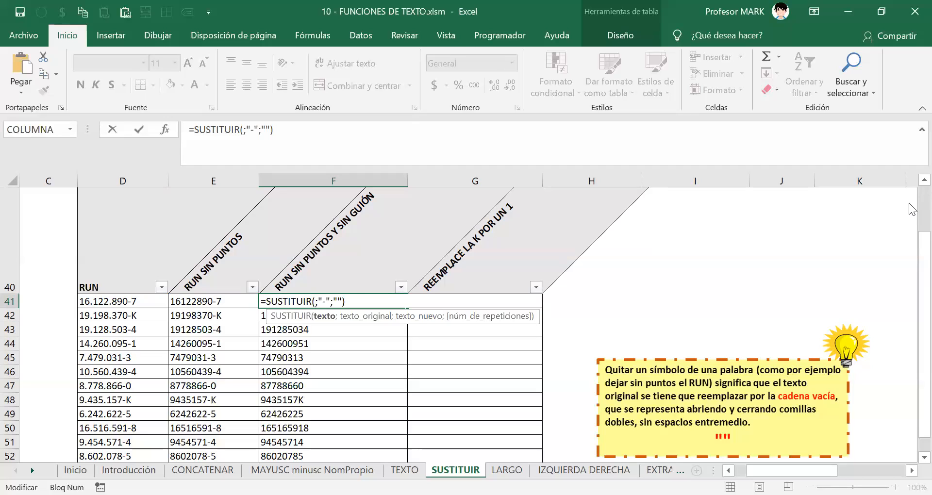
{"action": "key", "text": "ctrl+v"}
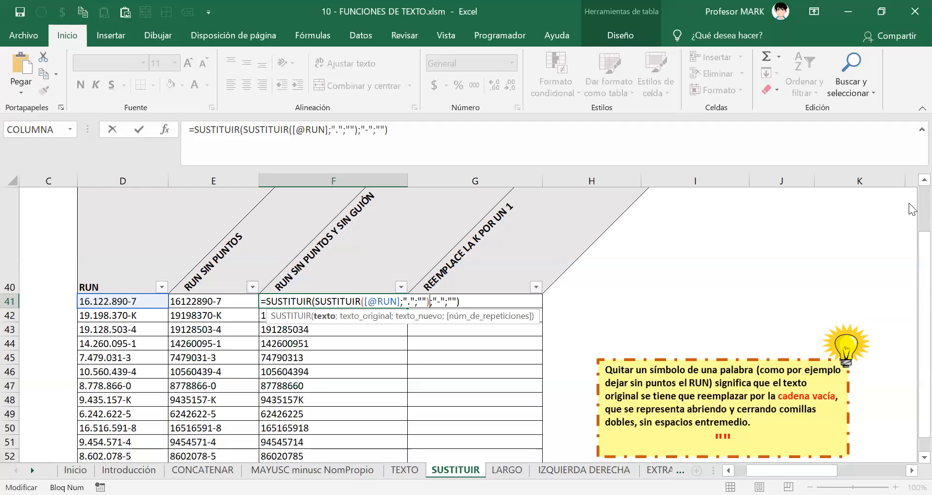
{"action": "left_click", "coordinate": [325, 319]}
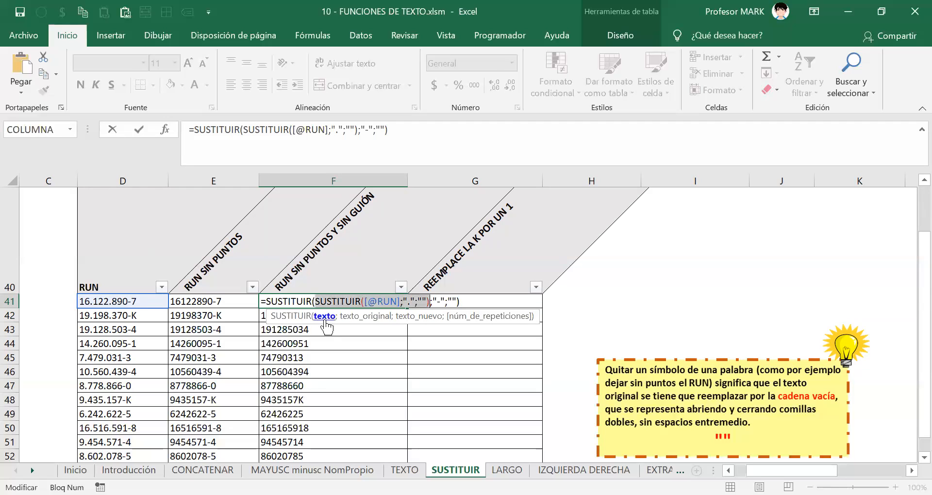
{"action": "left_click", "coordinate": [319, 301]}
{"action": "left_click_drag", "start_coordinate": [341, 300], "coordinate": [430, 302]}
{"action": "left_click", "coordinate": [310, 301]}
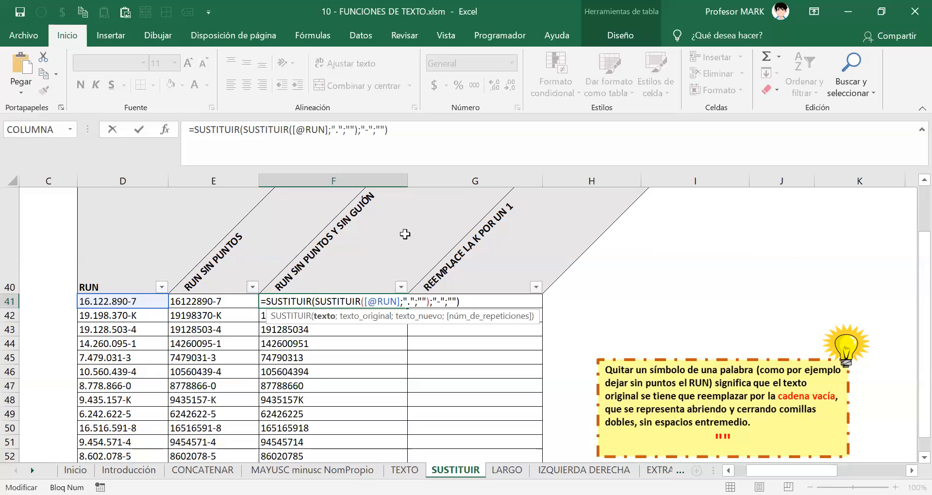
{"action": "left_click_drag", "start_coordinate": [364, 302], "coordinate": [399, 304]}
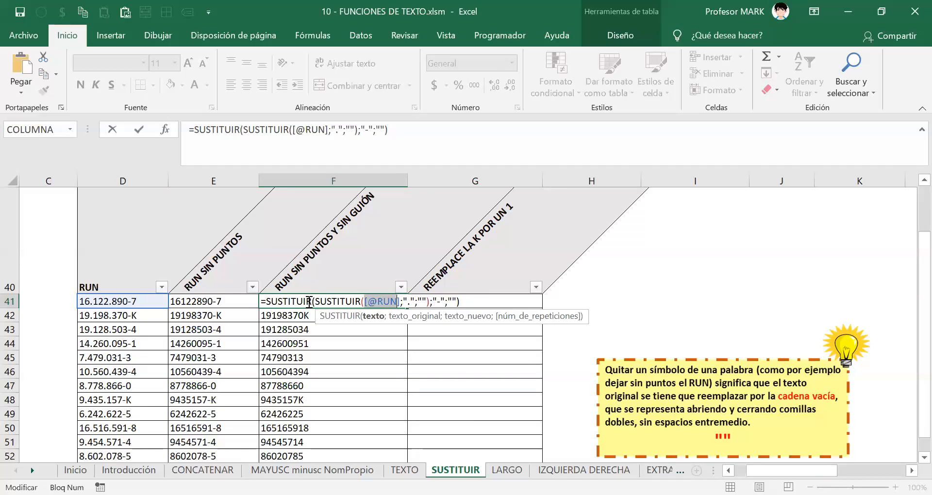
{"action": "left_click_drag", "start_coordinate": [315, 302], "coordinate": [355, 303]}
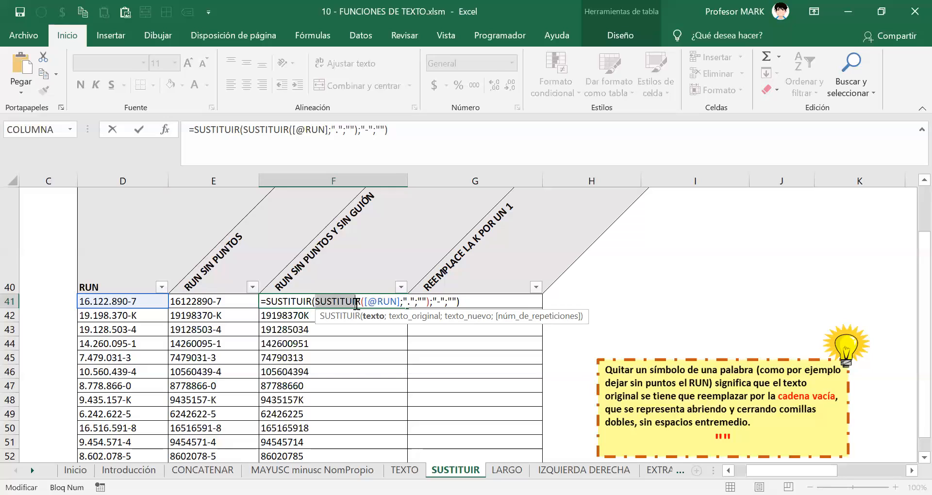
{"action": "left_click", "coordinate": [330, 317]}
{"action": "left_click", "coordinate": [324, 304]}
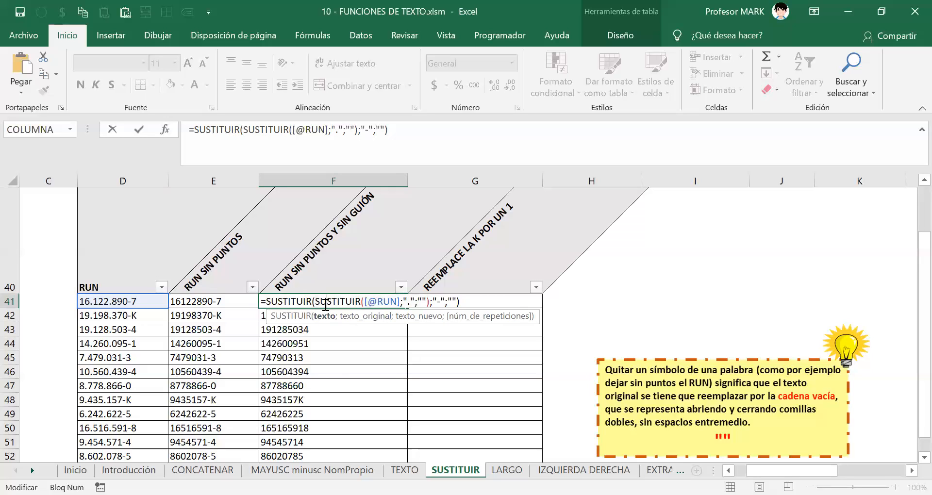
{"action": "left_click_drag", "start_coordinate": [316, 301], "coordinate": [530, 324]}
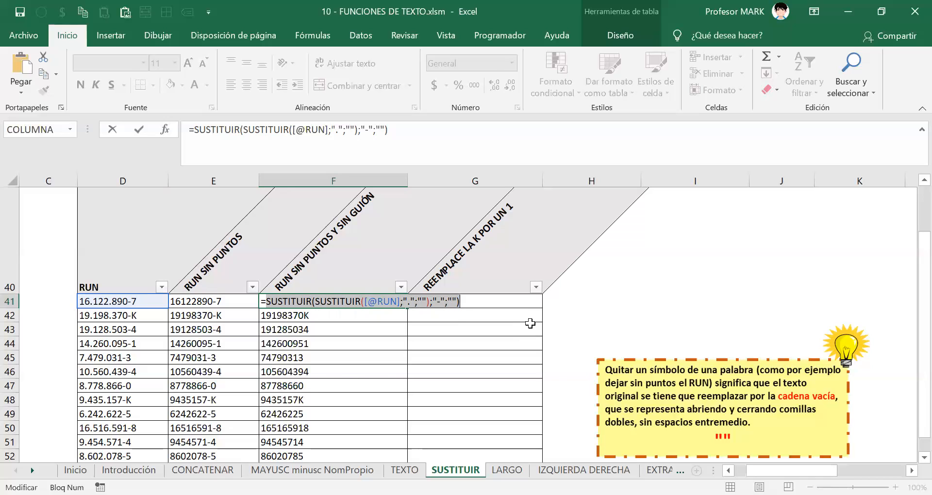
{"action": "key", "text": "Return"}
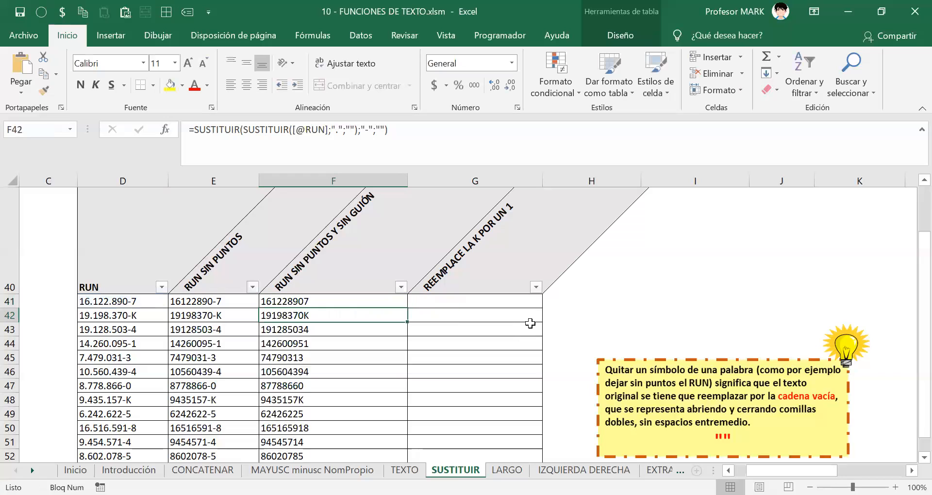
{"action": "scroll", "coordinate": [256, 329], "scroll_direction": "down", "scroll_amount": 2}
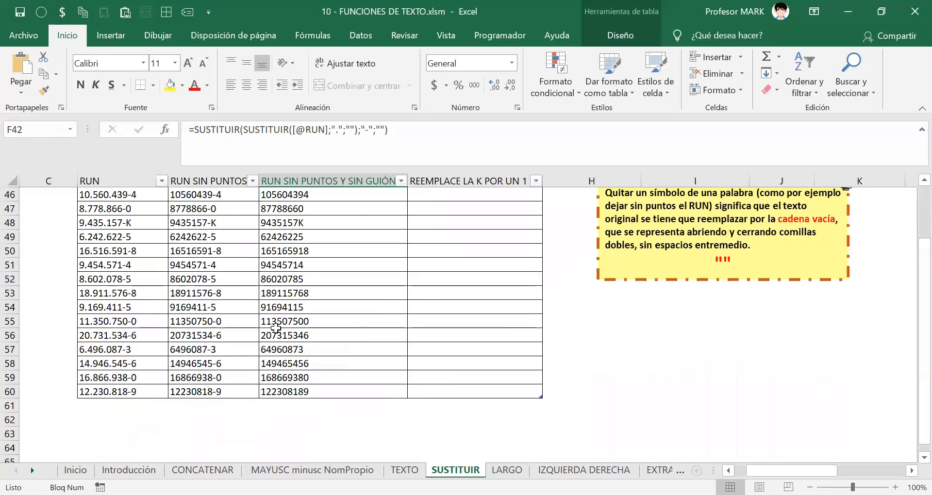
{"action": "scroll", "coordinate": [272, 330], "scroll_direction": "up", "scroll_amount": 2}
{"action": "double_click", "coordinate": [289, 301]}
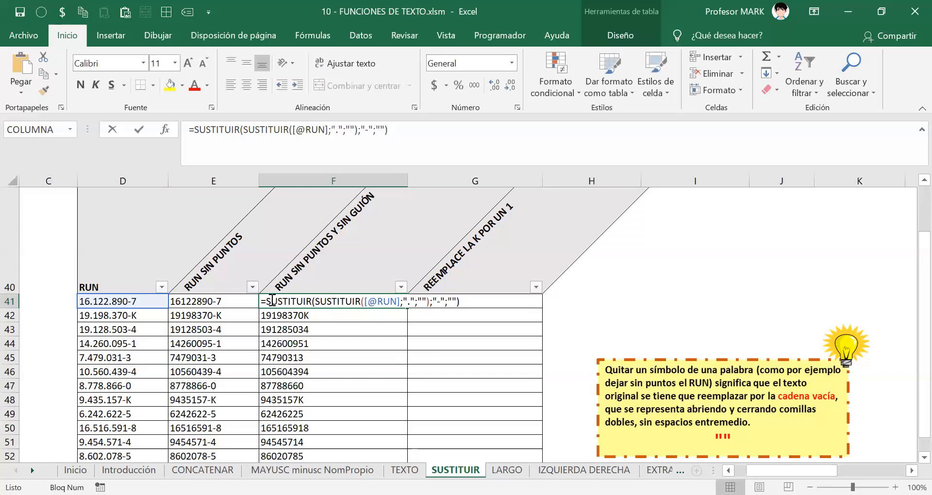
{"action": "left_click_drag", "start_coordinate": [262, 302], "coordinate": [459, 302]}
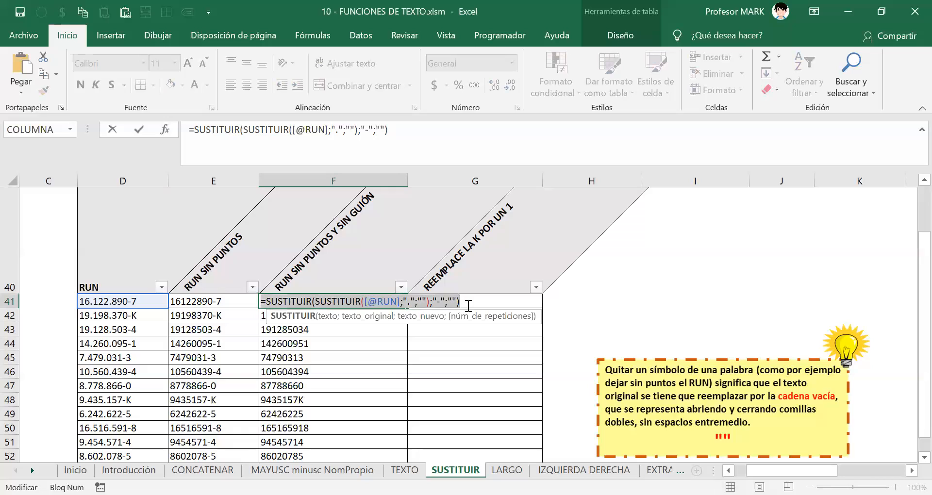
{"action": "right_click", "coordinate": [429, 304]}
{"action": "left_click", "coordinate": [467, 332]}
{"action": "key", "text": "Return"}
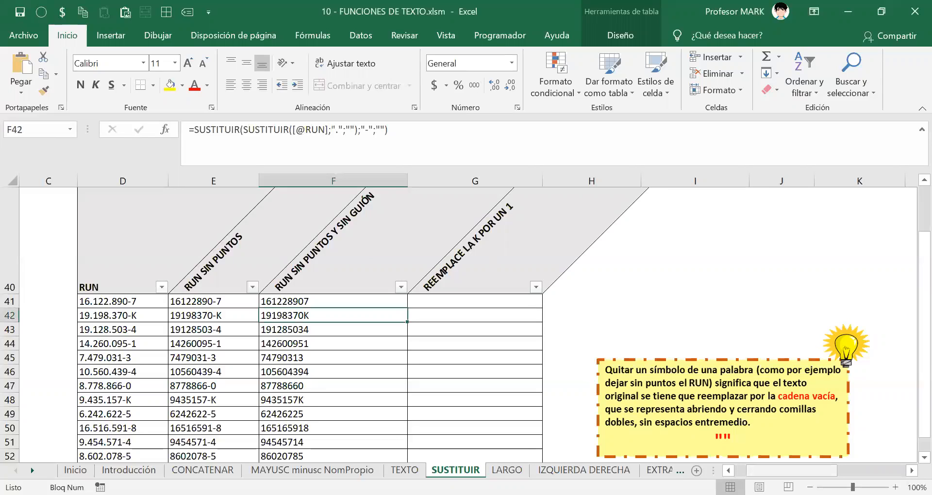
{"action": "scroll", "coordinate": [461, 325], "scroll_direction": "right", "scroll_amount": 1}
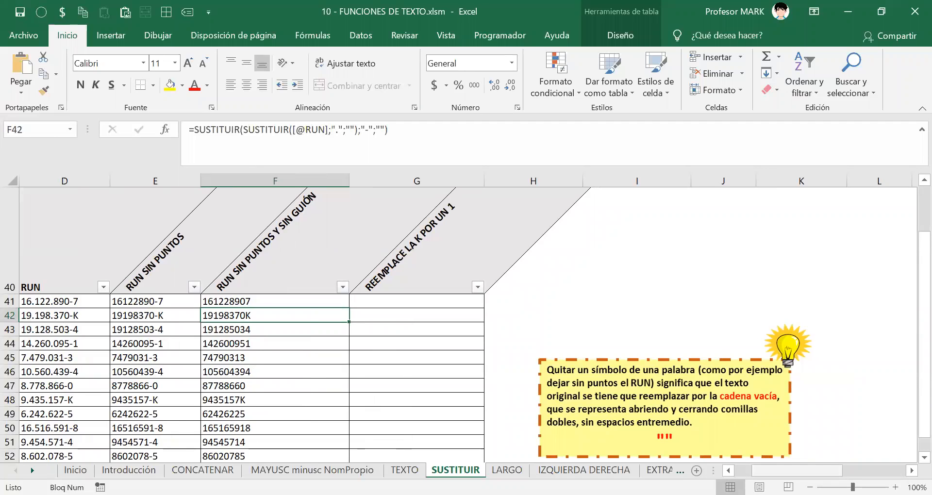
{"action": "left_click_drag", "start_coordinate": [796, 471], "coordinate": [779, 471]}
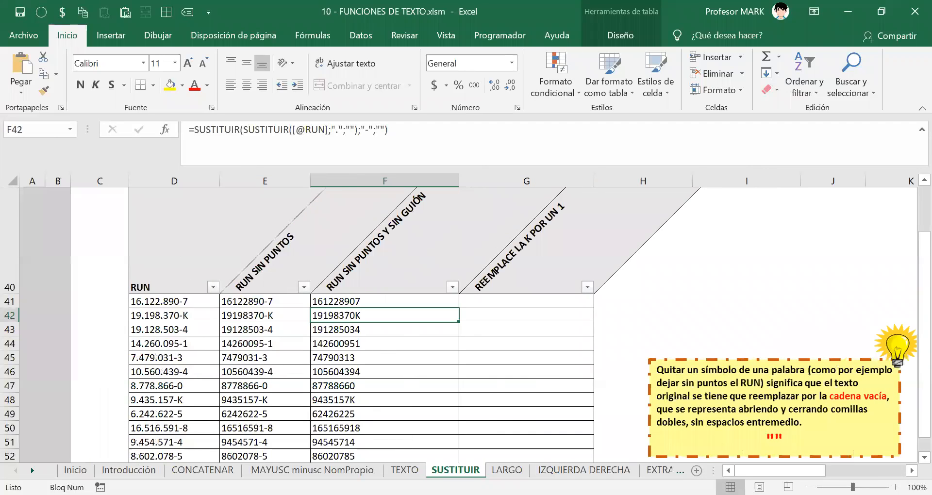
{"action": "scroll", "coordinate": [636, 457], "scroll_direction": "up", "scroll_amount": 4}
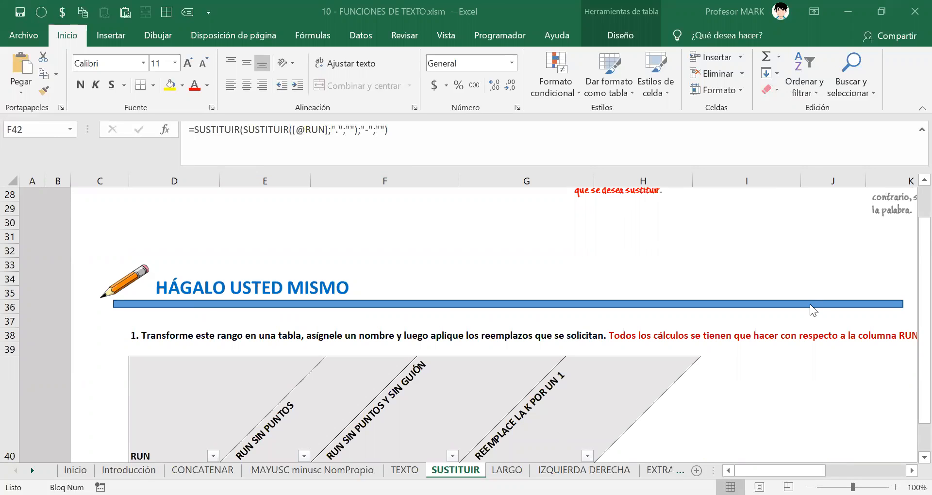
{"action": "scroll", "coordinate": [810, 303], "scroll_direction": "down", "scroll_amount": 2}
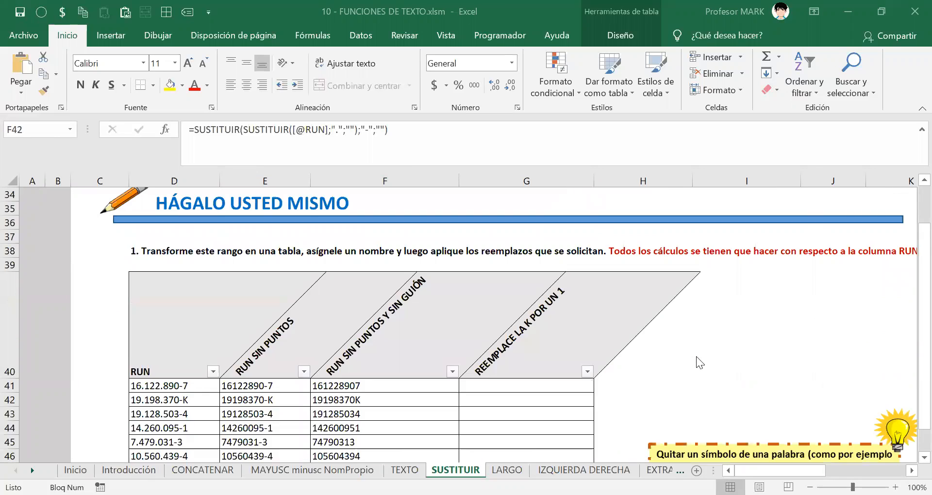
{"action": "left_click", "coordinate": [513, 384]}
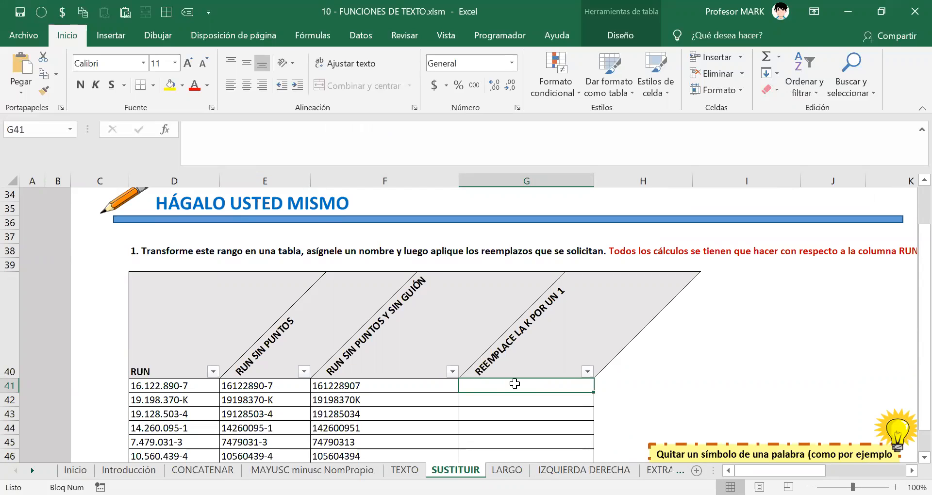
{"action": "type", "text": "="}
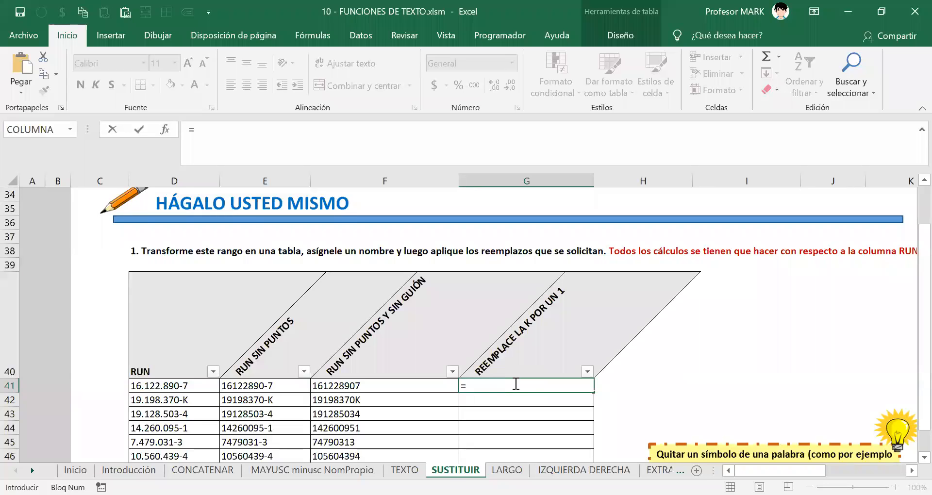
{"action": "type", "text": "SUSTITUIR("}
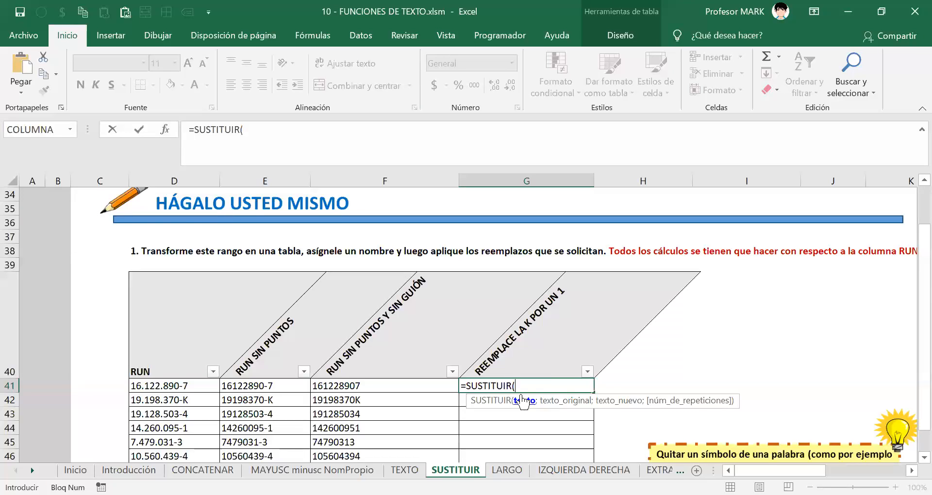
{"action": "left_click", "coordinate": [166, 387]}
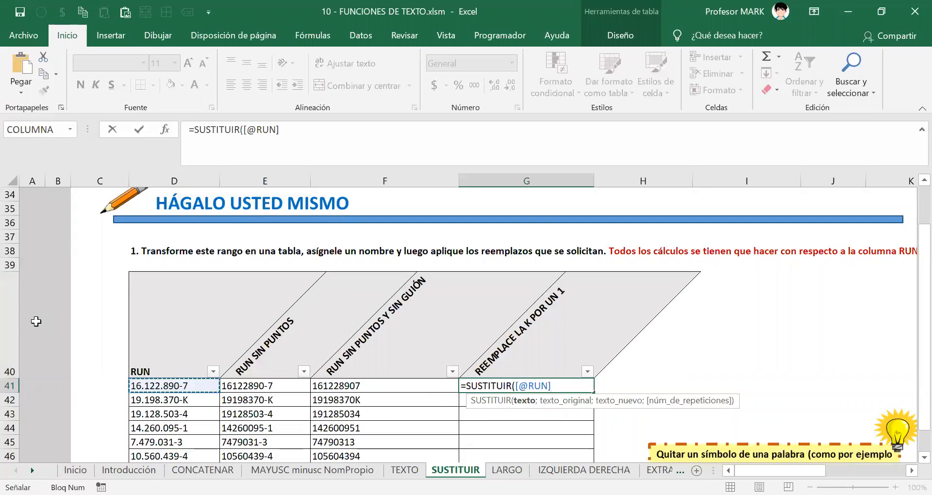
{"action": "type", "text": ";"}
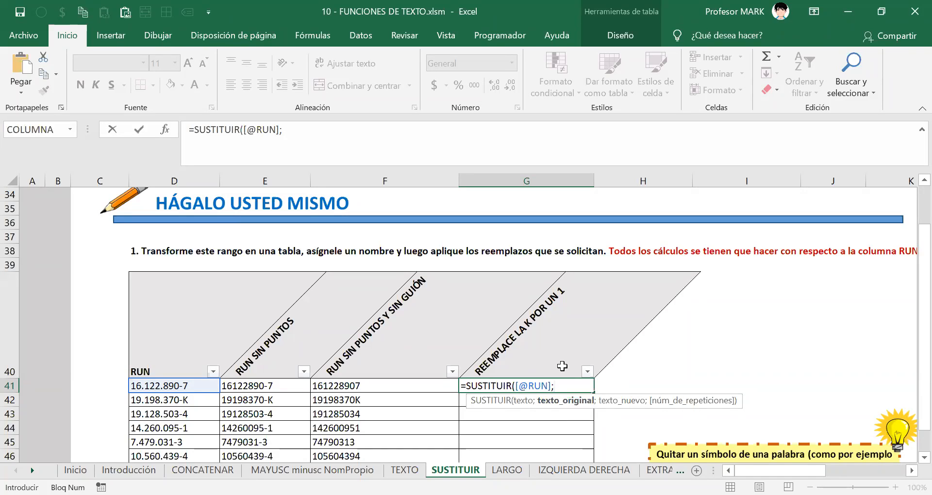
{"action": "type", "text": "\"k\""}
{"action": "type", "text": ";"}
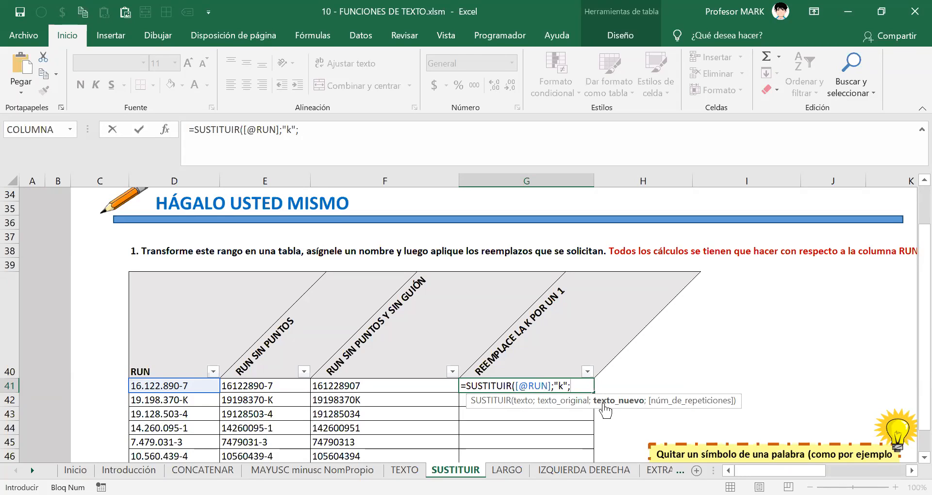
{"action": "type", "text": "\"1\""}
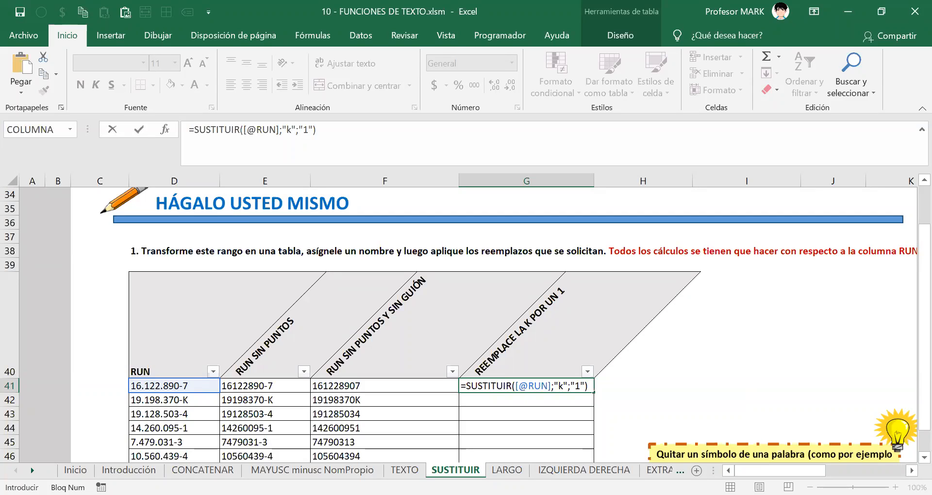
{"action": "key", "text": "Return"}
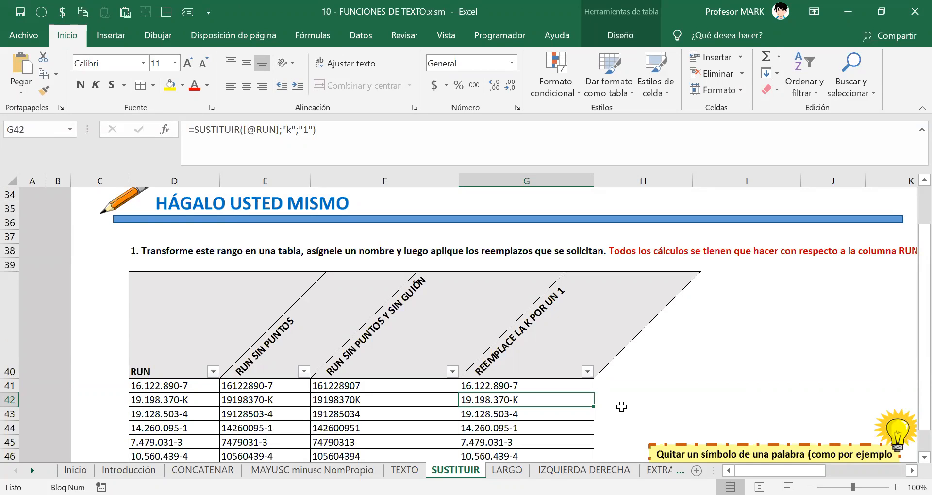
{"action": "scroll", "coordinate": [622, 407], "scroll_direction": "down", "scroll_amount": 3}
{"action": "scroll", "coordinate": [500, 411], "scroll_direction": "up", "scroll_amount": 1}
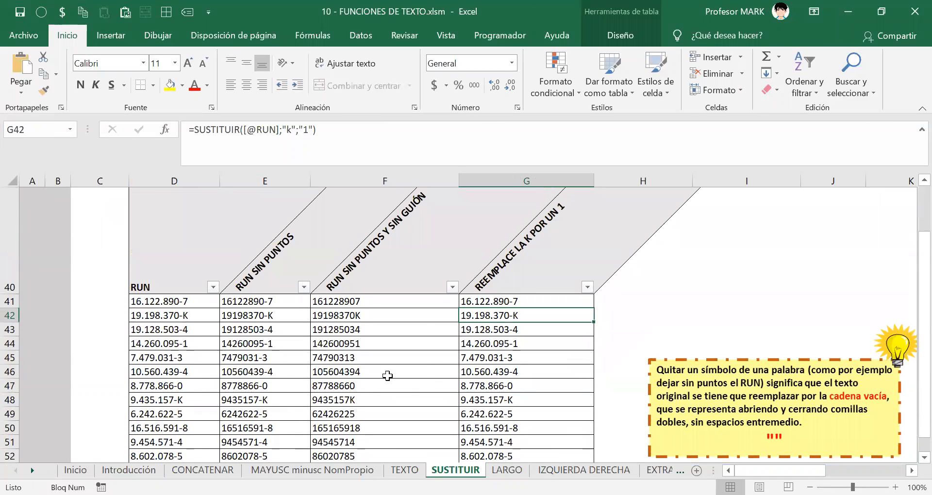
{"action": "scroll", "coordinate": [387, 373], "scroll_direction": "up", "scroll_amount": 1}
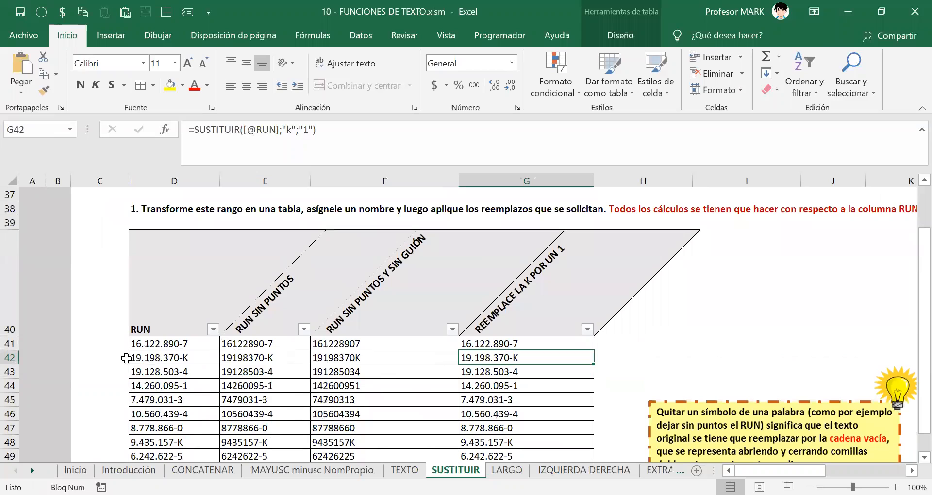
{"action": "left_click", "coordinate": [155, 360]}
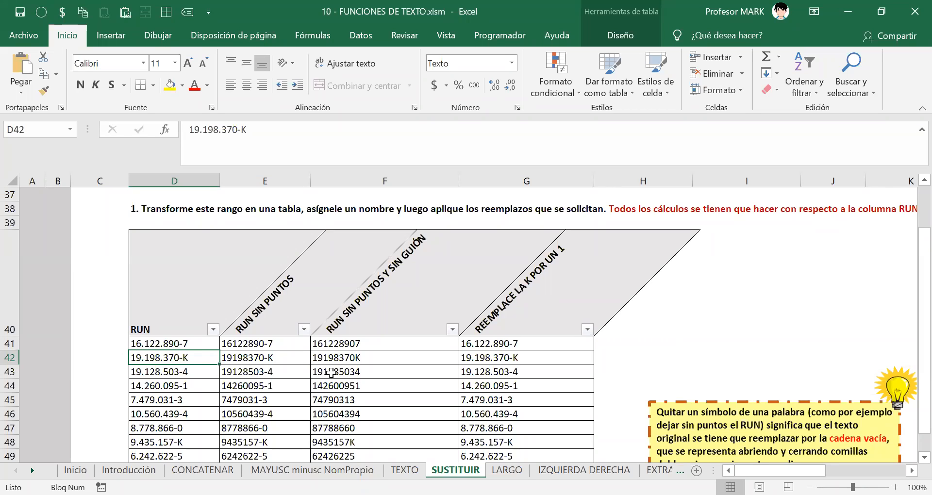
{"action": "left_click", "coordinate": [513, 359]}
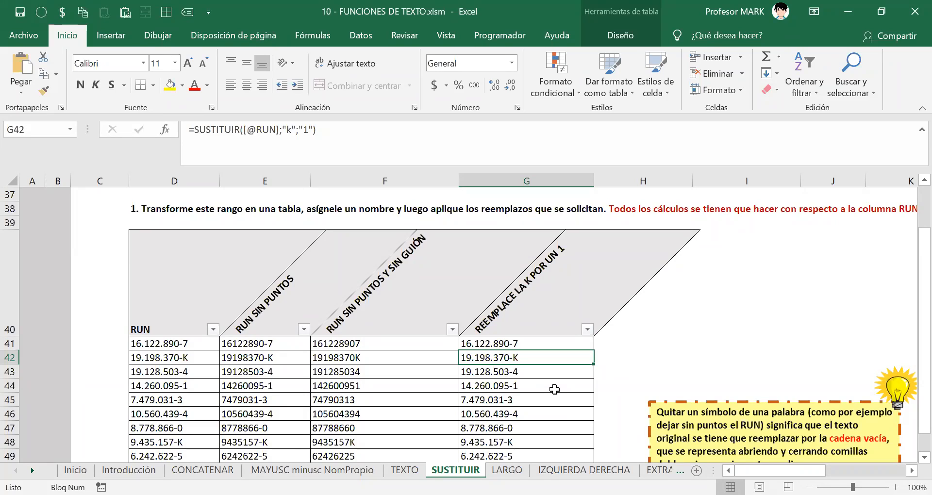
{"action": "double_click", "coordinate": [501, 342]}
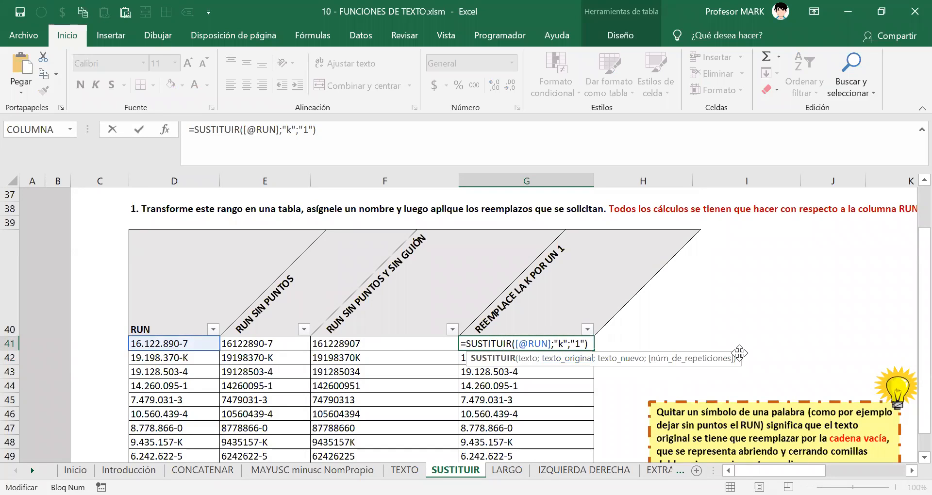
Change "k" to uppercase "K" in G41's formula, then switch to the LARGO sheet.
{"action": "key", "text": "Return"}
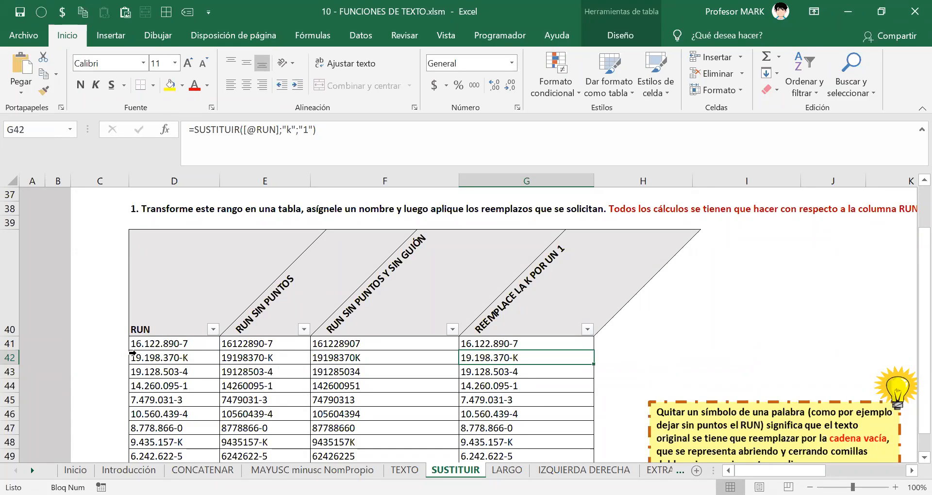
{"action": "left_click", "coordinate": [180, 359]}
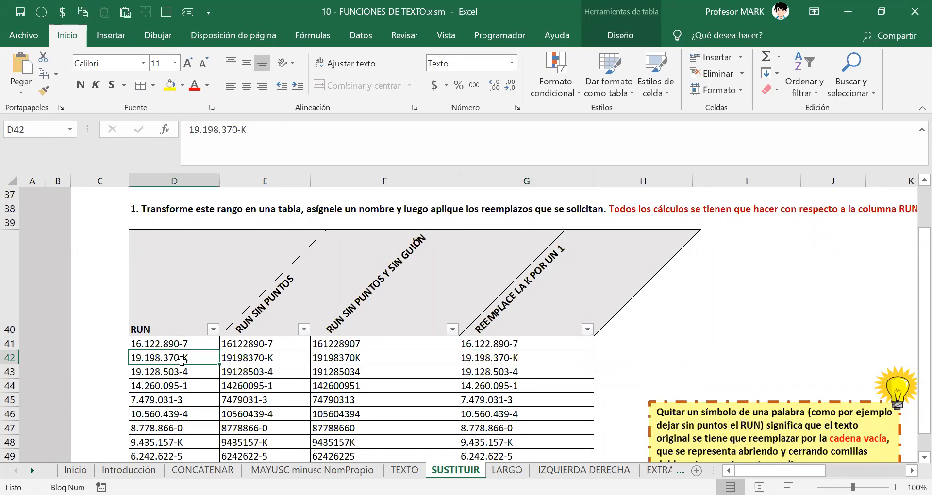
{"action": "double_click", "coordinate": [491, 346]}
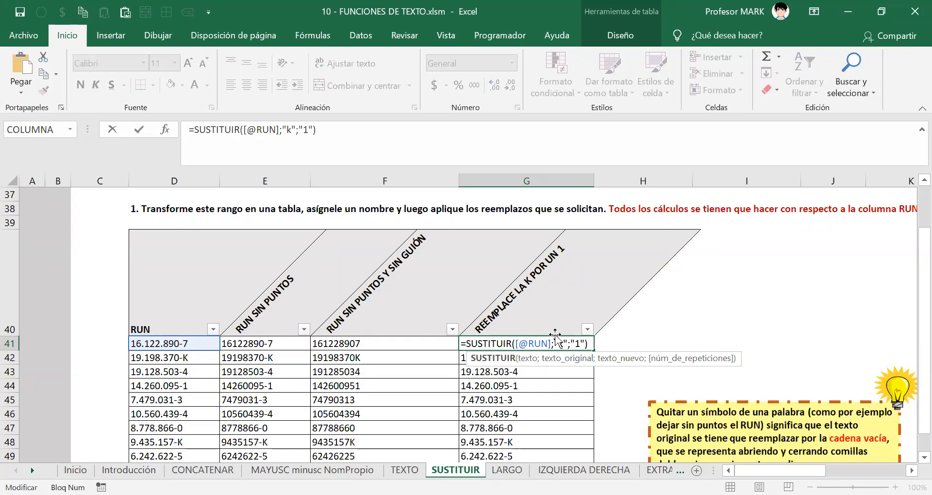
{"action": "left_click_drag", "start_coordinate": [558, 346], "coordinate": [563, 346]}
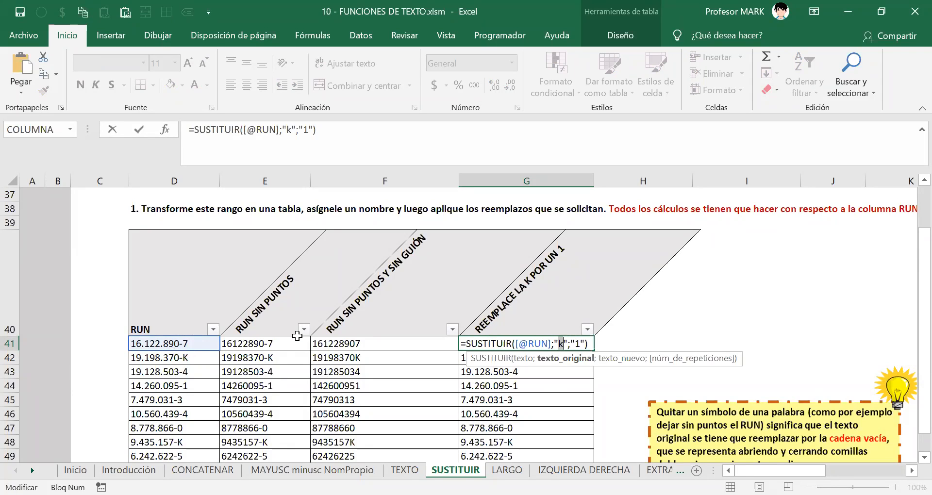
{"action": "type", "text": "K"}
{"action": "key", "text": "Return"}
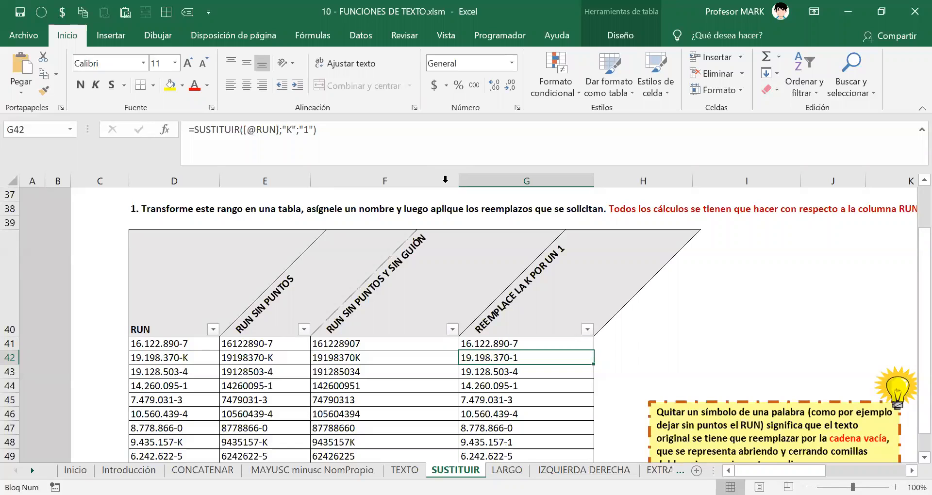
{"action": "left_click", "coordinate": [506, 470]}
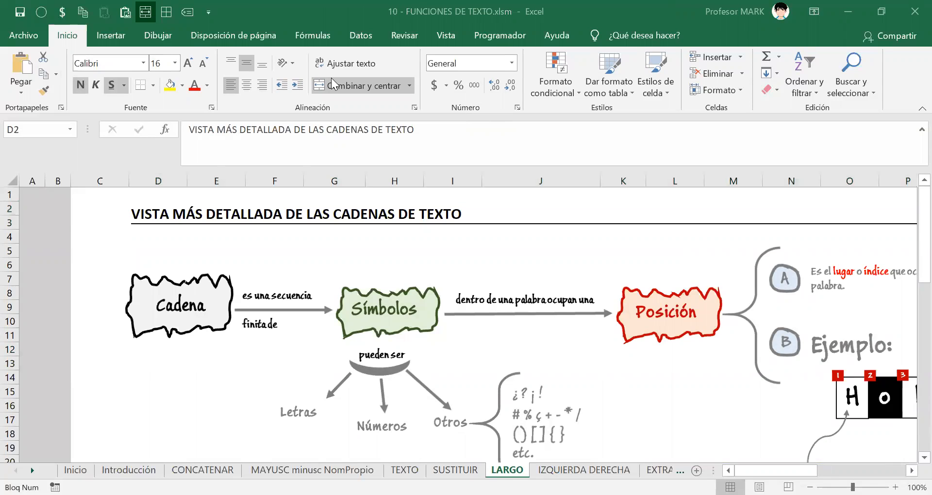
{"action": "left_click", "coordinate": [316, 216]}
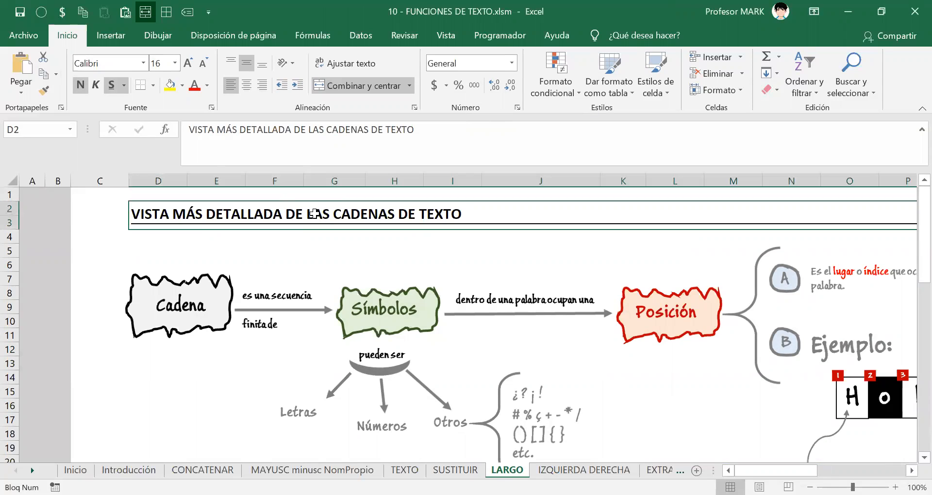
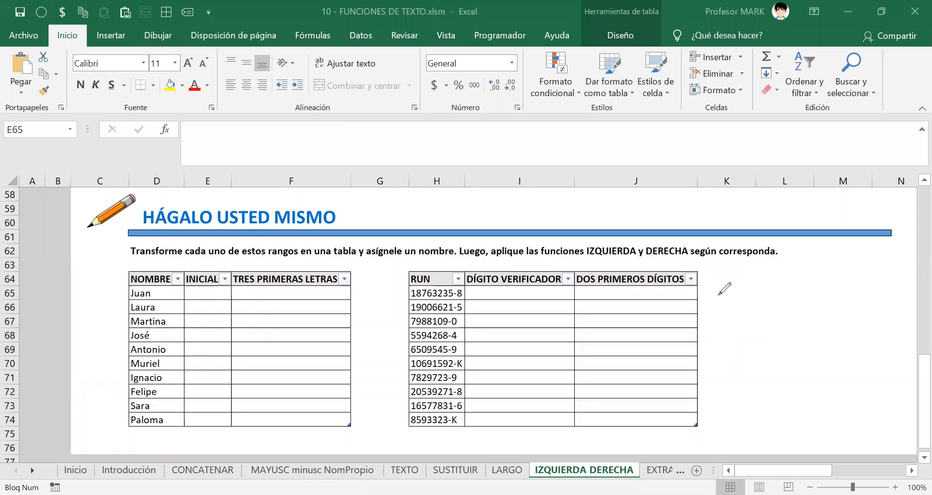
Handwrite the name 'Laura' with the pen beside the RUN table.
{"action": "mouse_move", "coordinate": [712, 277]}
{"action": "left_mouse_down"}
{"action": "mouse_move", "coordinate": [730, 310]}
{"action": "mouse_move", "coordinate": [770, 308]}
{"action": "mouse_move", "coordinate": [783, 296]}
{"action": "left_mouse_up"}
{"action": "left_click", "coordinate": [774, 294]}
{"action": "mouse_move", "coordinate": [802, 295]}
{"action": "left_mouse_down"}
{"action": "mouse_move", "coordinate": [791, 301]}
{"action": "mouse_move", "coordinate": [812, 308]}
{"action": "left_mouse_up"}
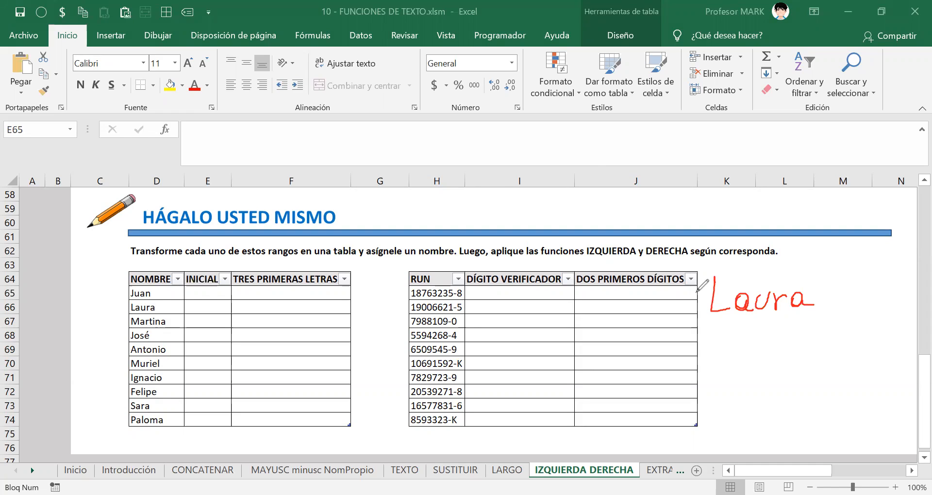
Circle Laura's L, number its letters 1 to 5, and draw a rightward arrow.
{"action": "mouse_move", "coordinate": [715, 267]}
{"action": "left_mouse_down"}
{"action": "mouse_move", "coordinate": [699, 309]}
{"action": "mouse_move", "coordinate": [730, 321]}
{"action": "mouse_move", "coordinate": [732, 277]}
{"action": "mouse_move", "coordinate": [713, 266]}
{"action": "left_mouse_up"}
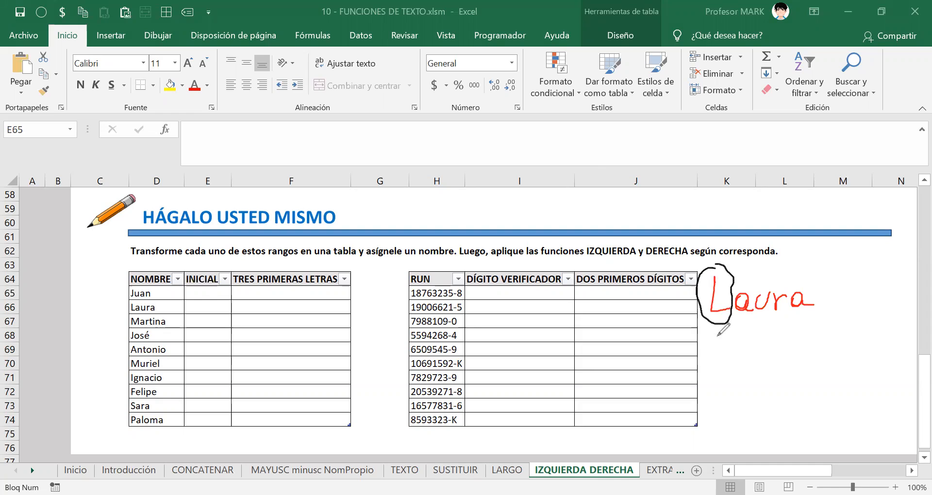
{"action": "mouse_move", "coordinate": [714, 333]}
{"action": "left_mouse_down"}
{"action": "mouse_move", "coordinate": [712, 341]}
{"action": "mouse_move", "coordinate": [762, 321]}
{"action": "mouse_move", "coordinate": [756, 328]}
{"action": "mouse_move", "coordinate": [782, 325]}
{"action": "left_mouse_up"}
{"action": "mouse_move", "coordinate": [779, 315]}
{"action": "left_mouse_down"}
{"action": "mouse_move", "coordinate": [776, 334]}
{"action": "mouse_move", "coordinate": [792, 333]}
{"action": "left_mouse_up"}
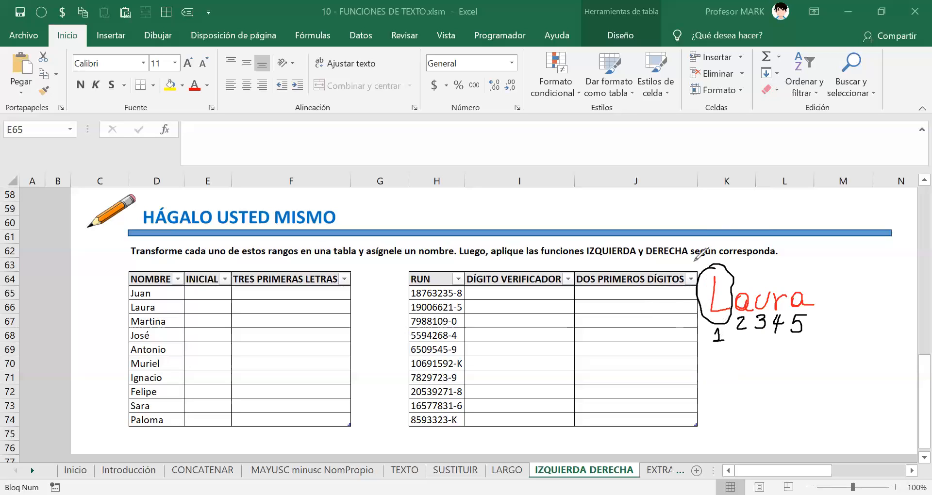
{"action": "mouse_move", "coordinate": [673, 260]}
{"action": "left_mouse_down"}
{"action": "mouse_move", "coordinate": [702, 259]}
{"action": "mouse_move", "coordinate": [695, 265]}
{"action": "left_mouse_up"}
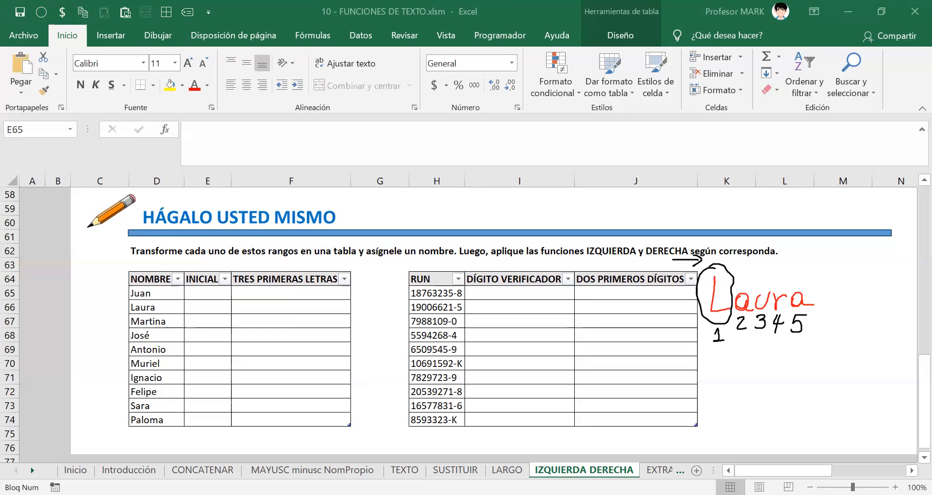
{"action": "left_click", "coordinate": [204, 285]}
{"action": "left_click", "coordinate": [206, 291]}
{"action": "type", "text": "="}
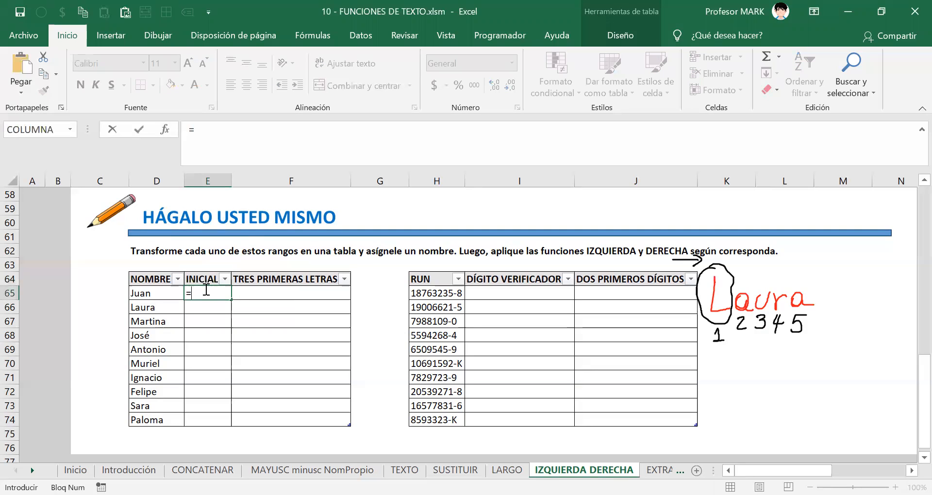
{"action": "type", "text": "IZQUIERDA("}
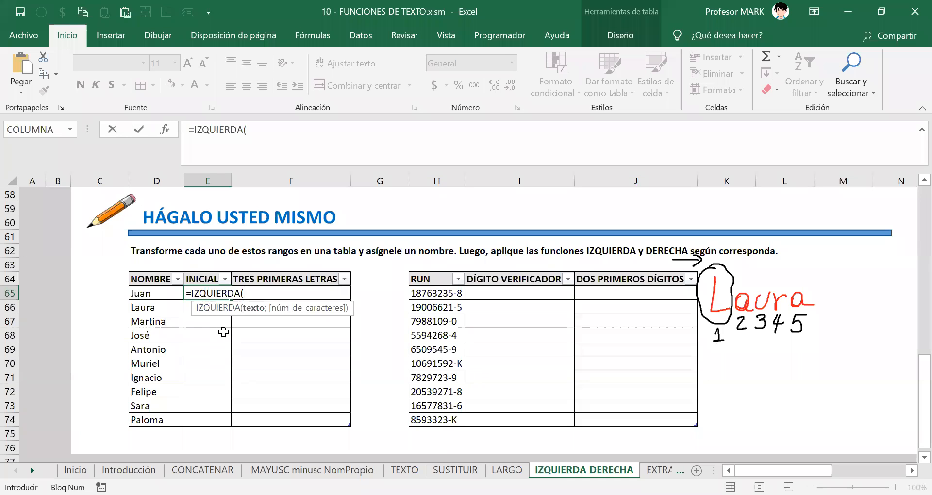
{"action": "left_click", "coordinate": [150, 293]}
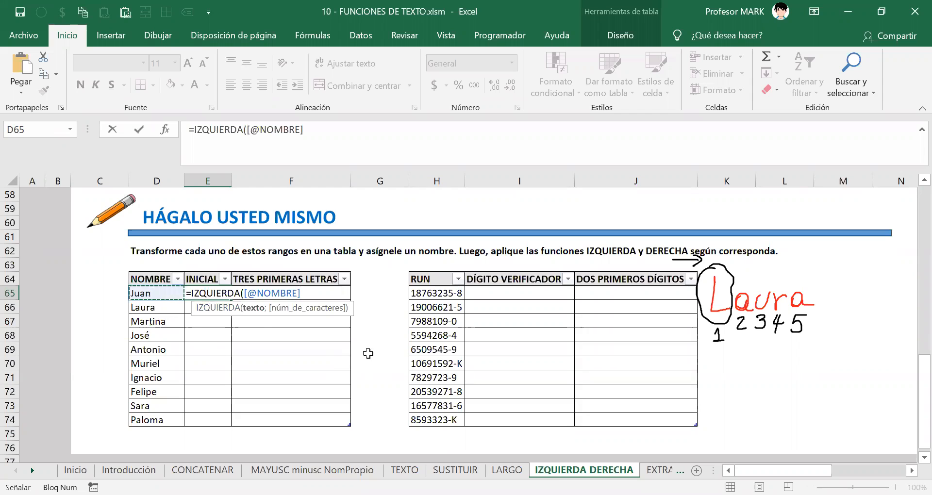
{"action": "type", "text": ";"}
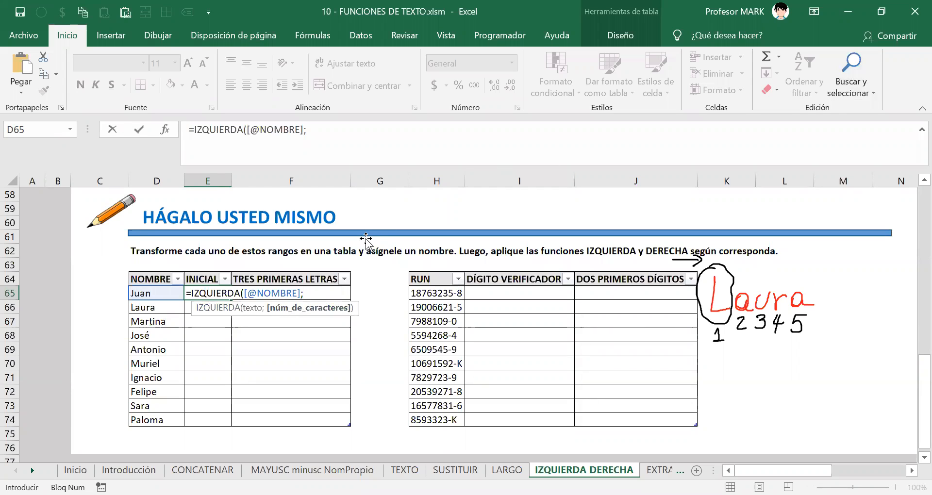
{"action": "type", "text": "1)"}
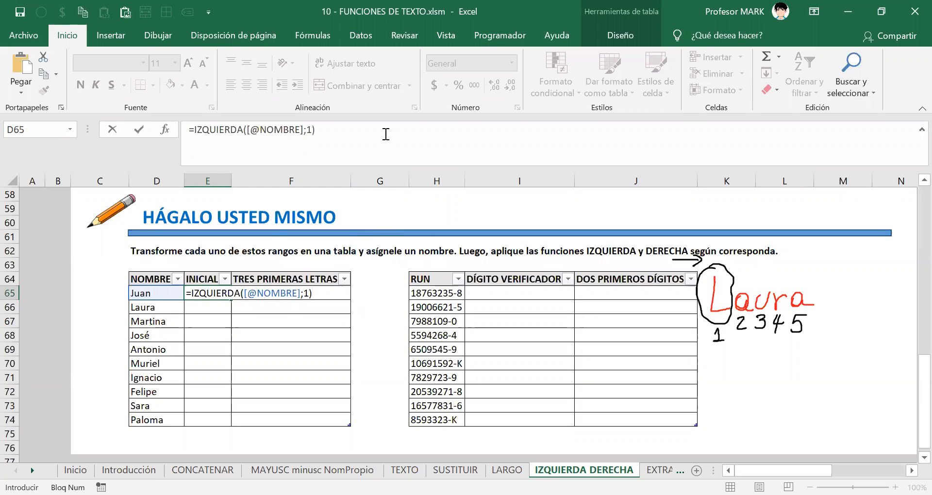
{"action": "left_click_drag", "start_coordinate": [331, 297], "coordinate": [186, 293]}
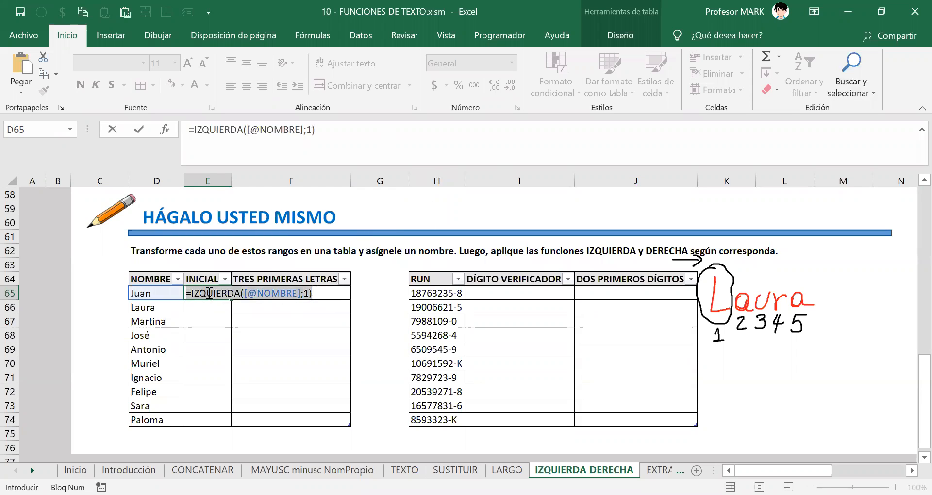
{"action": "right_click", "coordinate": [217, 292]}
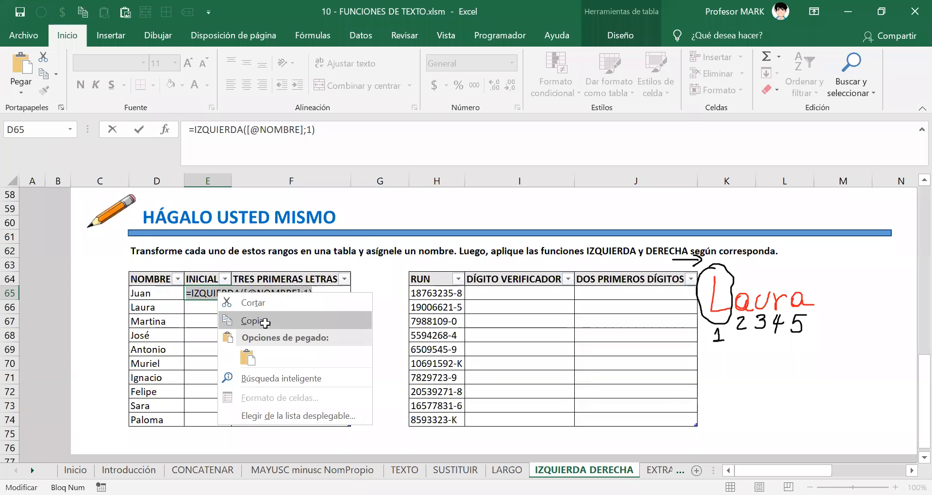
{"action": "left_click", "coordinate": [265, 324]}
{"action": "key", "text": "Return"}
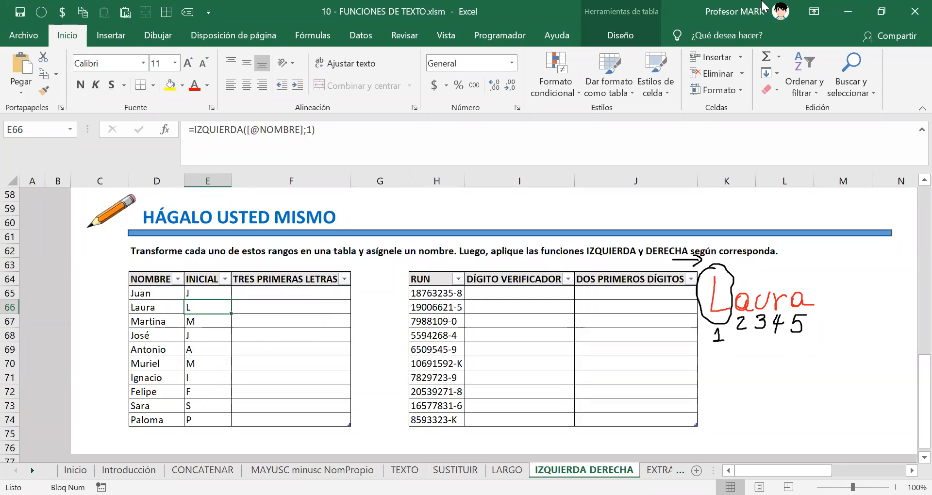
{"action": "left_click", "coordinate": [762, 3]}
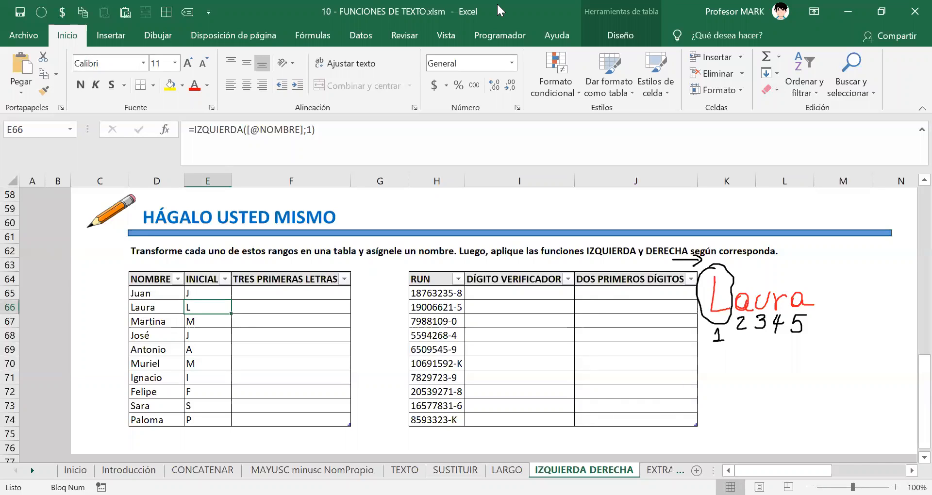
{"action": "left_click", "coordinate": [208, 294]}
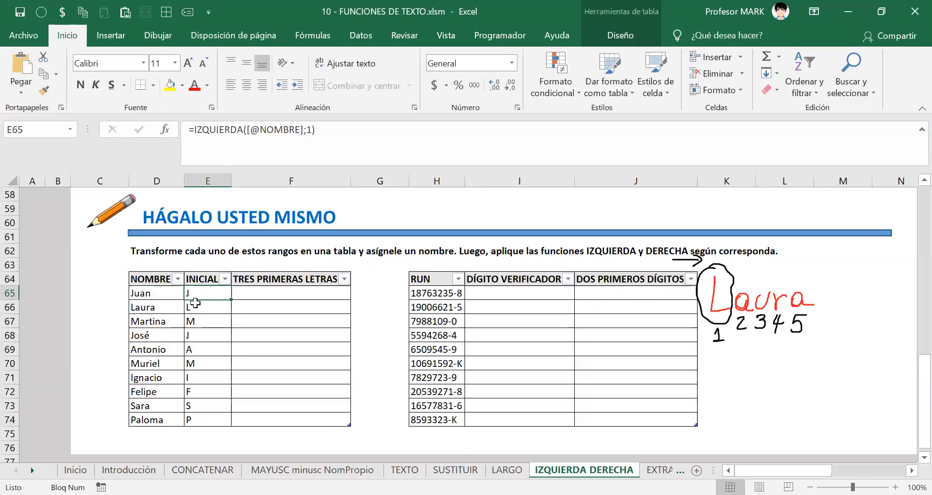
{"action": "double_click", "coordinate": [208, 296]}
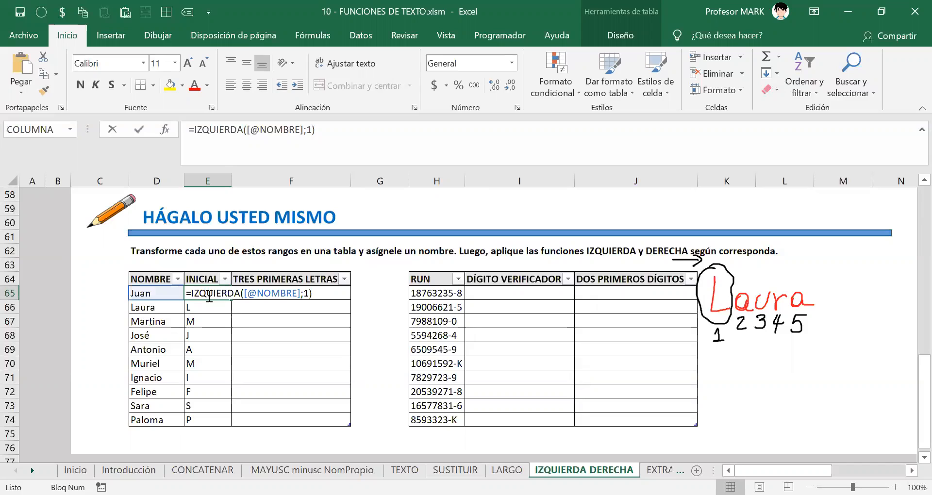
{"action": "double_click", "coordinate": [306, 292]}
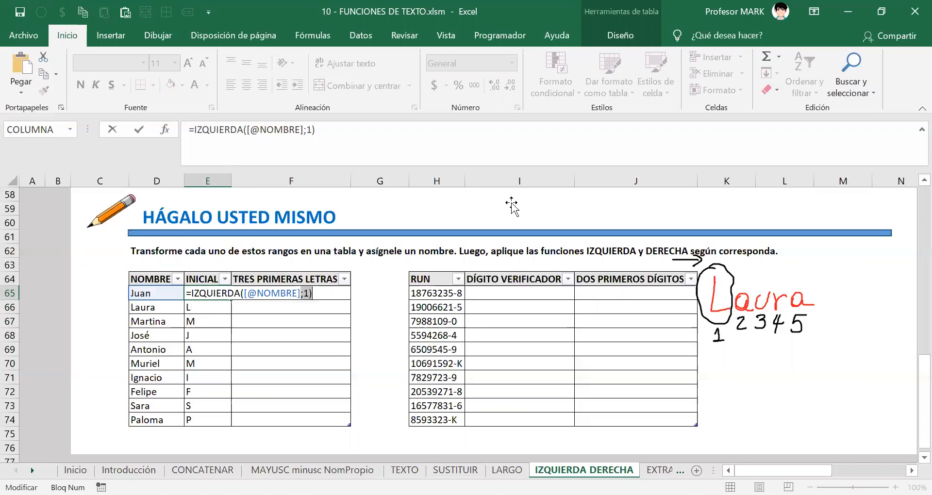
{"action": "key", "text": "BackSpace"}
{"action": "key", "text": "Return"}
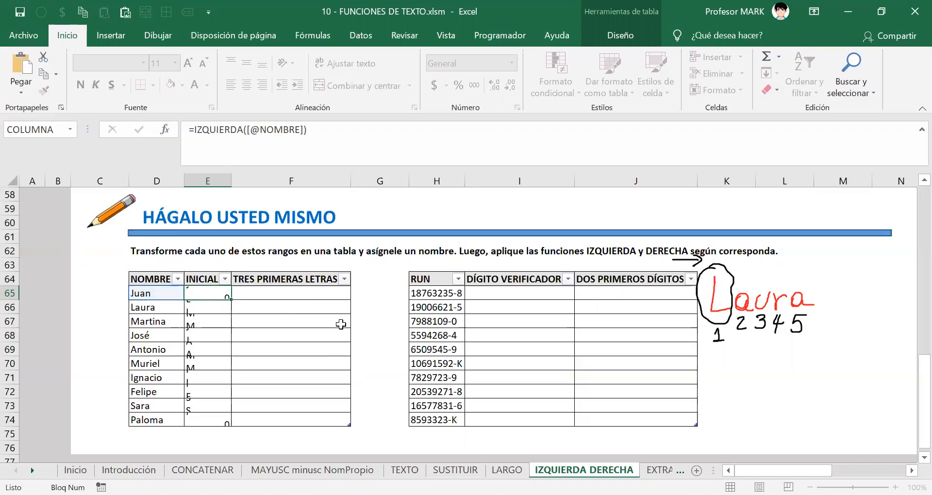
Reopen E65 to show the count-free formula and confirm it unchanged.
{"action": "left_click", "coordinate": [191, 294]}
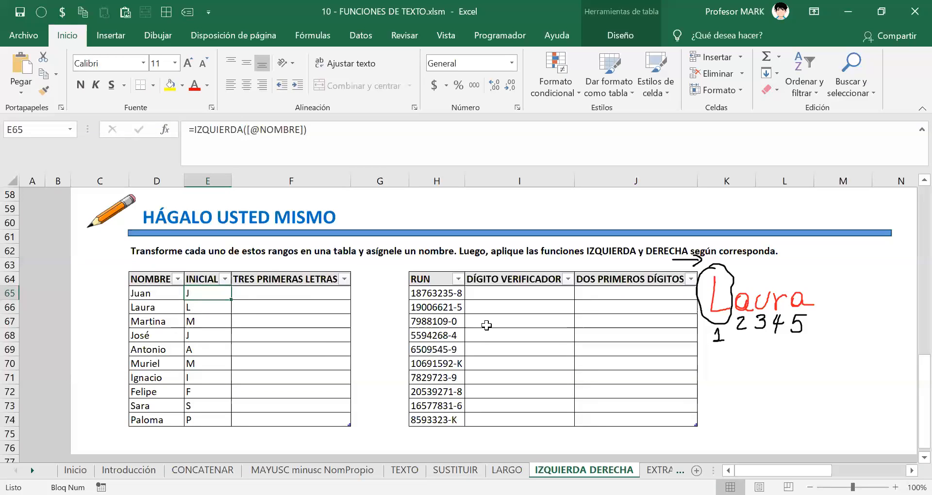
{"action": "double_click", "coordinate": [211, 295]}
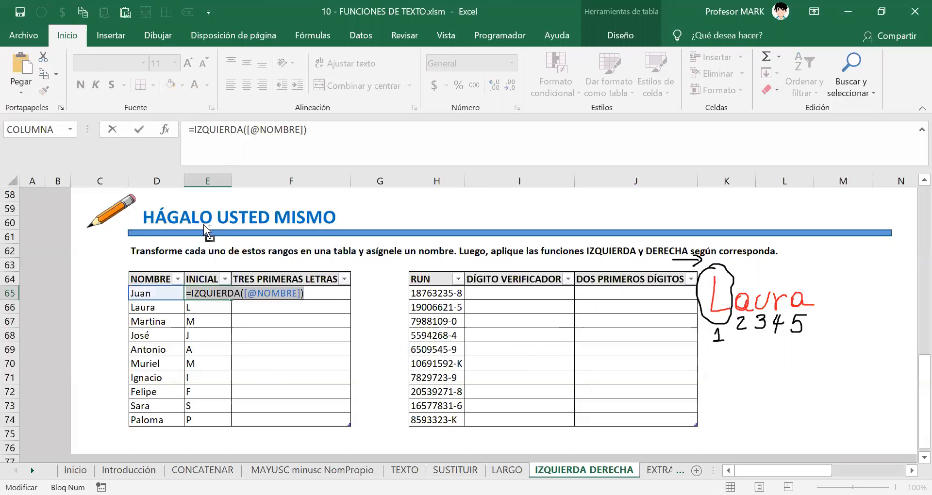
{"action": "key", "text": "Return"}
{"action": "scroll", "coordinate": [209, 280], "scroll_direction": "up", "scroll_amount": 1}
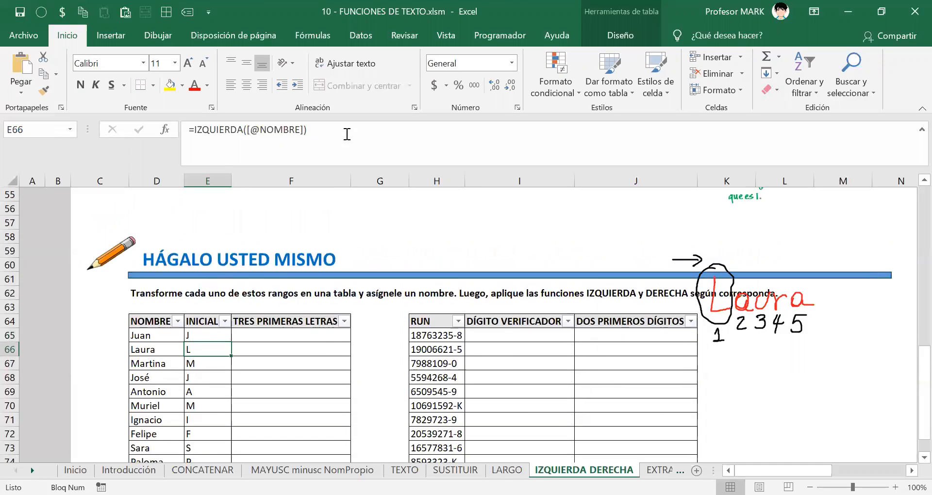
{"action": "left_click", "coordinate": [513, 2]}
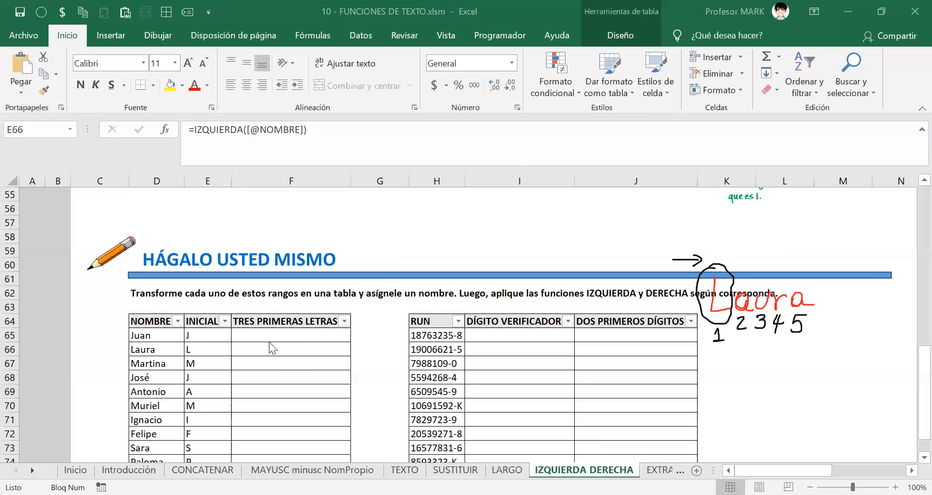
{"action": "key", "text": "F2"}
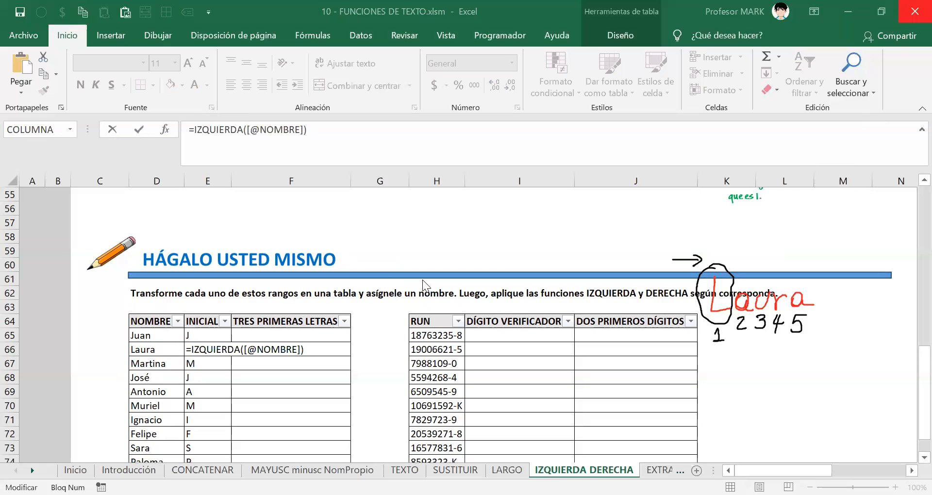
{"action": "scroll", "coordinate": [880, 268], "scroll_direction": "up", "scroll_amount": 1}
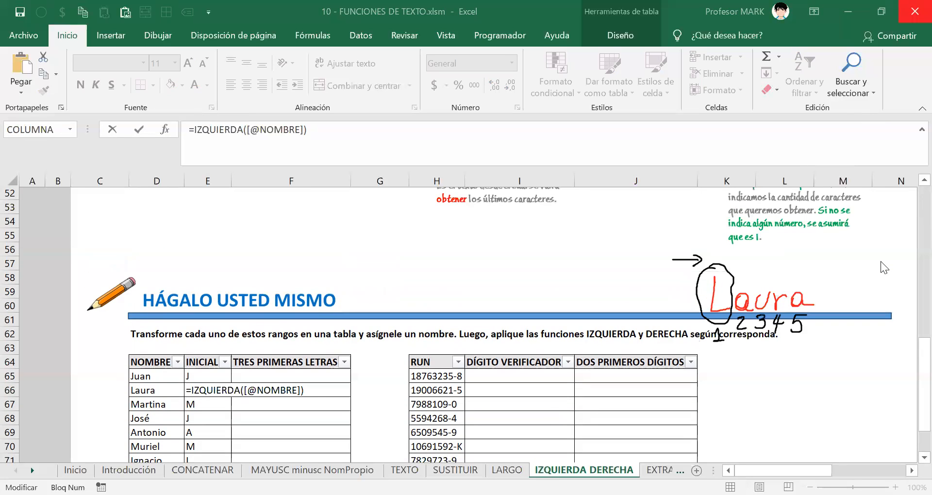
{"action": "scroll", "coordinate": [880, 262], "scroll_direction": "down", "scroll_amount": 3}
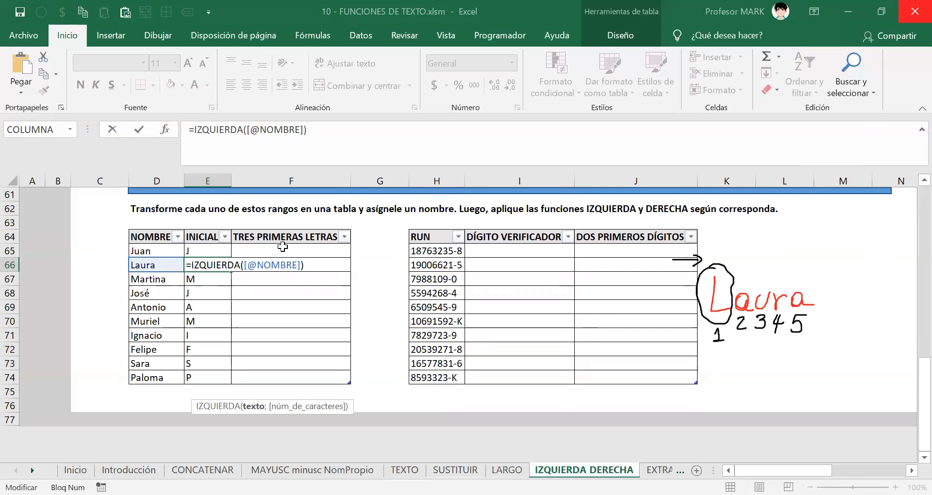
{"action": "left_click", "coordinate": [280, 250]}
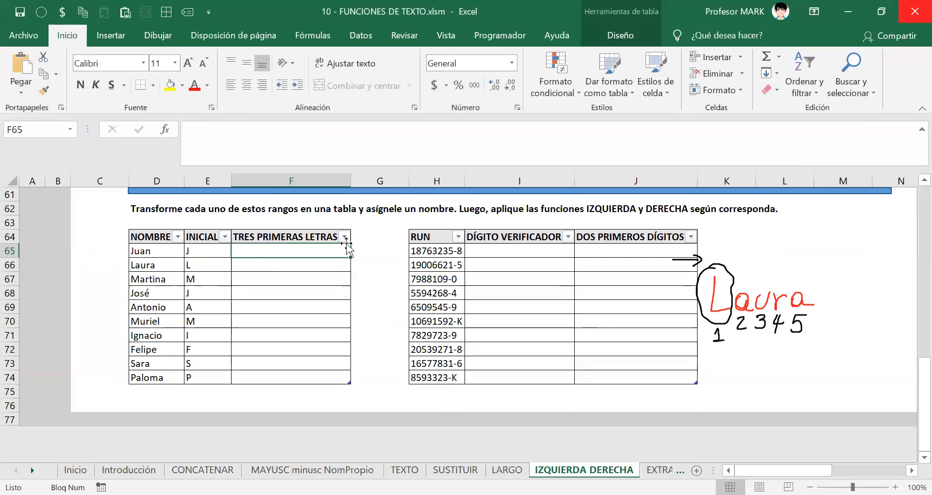
{"action": "left_click", "coordinate": [487, 78]}
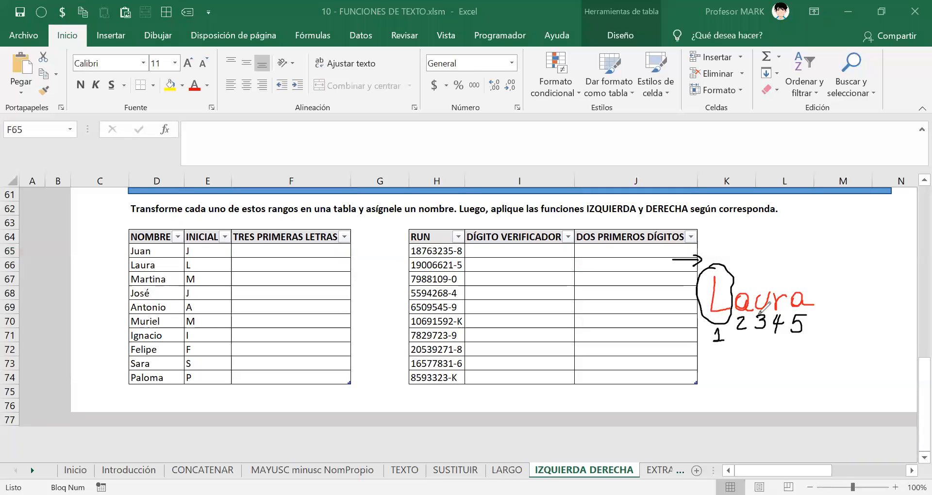
{"action": "mouse_move", "coordinate": [714, 265]}
{"action": "left_mouse_down"}
{"action": "mouse_move", "coordinate": [734, 262]}
{"action": "mouse_move", "coordinate": [689, 300]}
{"action": "mouse_move", "coordinate": [695, 345]}
{"action": "mouse_move", "coordinate": [721, 355]}
{"action": "mouse_move", "coordinate": [768, 326]}
{"action": "mouse_move", "coordinate": [772, 272]}
{"action": "mouse_move", "coordinate": [746, 252]}
{"action": "mouse_move", "coordinate": [718, 261]}
{"action": "left_mouse_up"}
{"action": "mouse_move", "coordinate": [734, 371]}
{"action": "left_mouse_down"}
{"action": "mouse_move", "coordinate": [739, 362]}
{"action": "mouse_move", "coordinate": [726, 400]}
{"action": "mouse_move", "coordinate": [771, 386]}
{"action": "mouse_move", "coordinate": [805, 392]}
{"action": "left_mouse_up"}
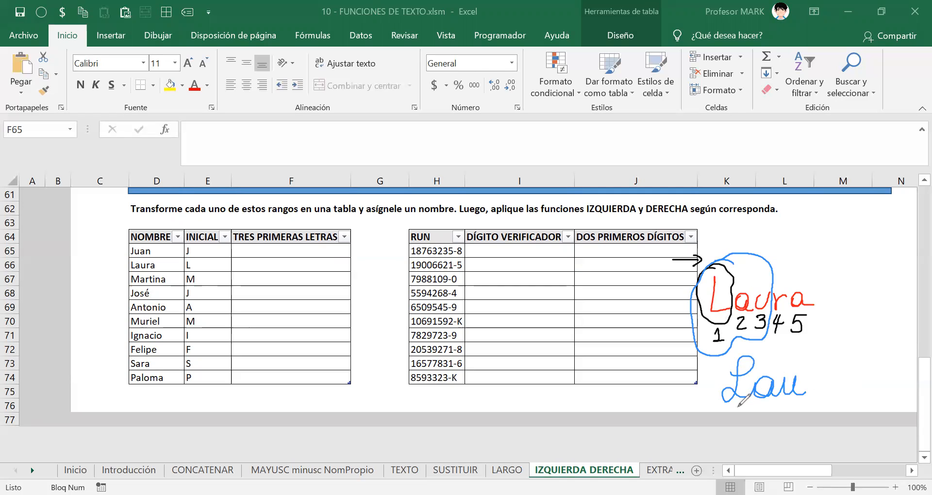
{"action": "mouse_move", "coordinate": [736, 404]}
{"action": "left_mouse_down"}
{"action": "mouse_move", "coordinate": [740, 413]}
{"action": "mouse_move", "coordinate": [783, 408]}
{"action": "left_mouse_up"}
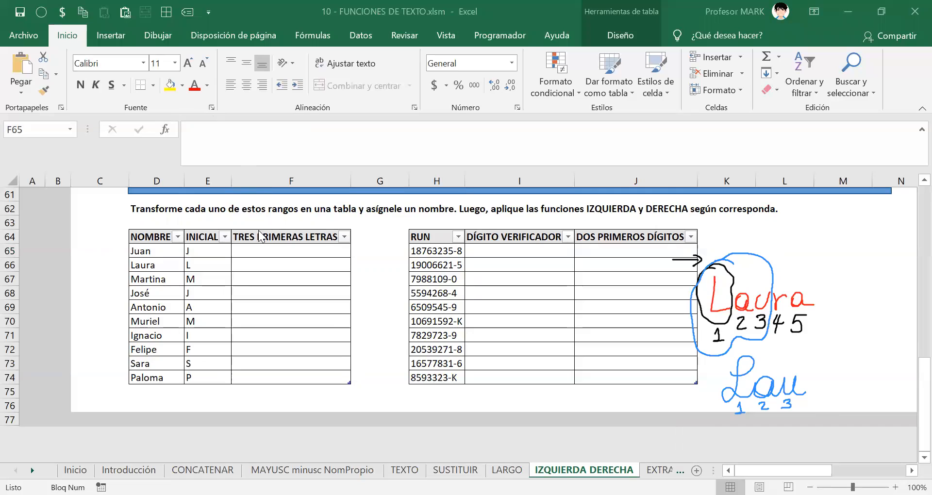
{"action": "left_click", "coordinate": [264, 250]}
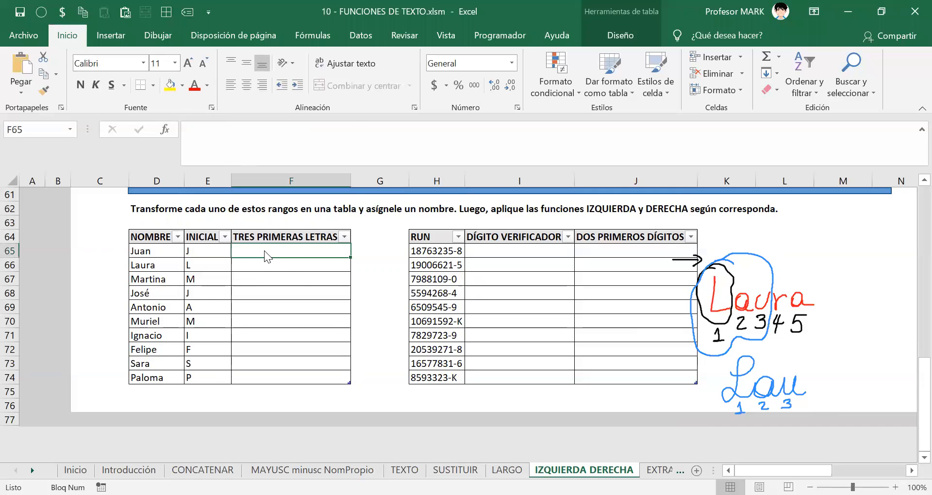
{"action": "left_click", "coordinate": [753, 86]}
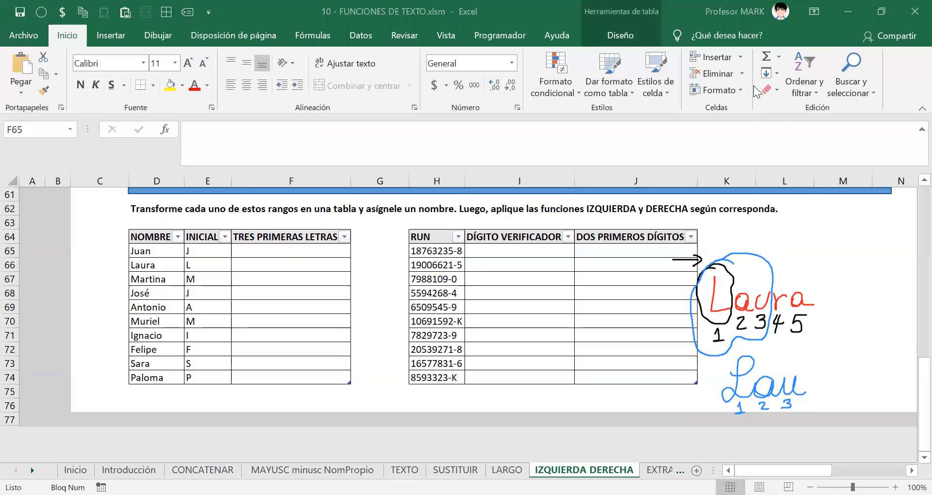
{"action": "left_click", "coordinate": [240, 250]}
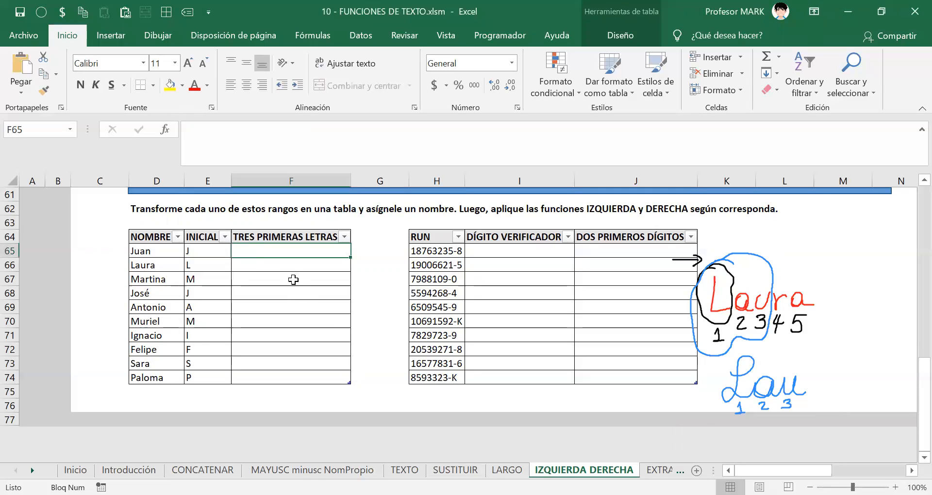
{"action": "type", "text": "="}
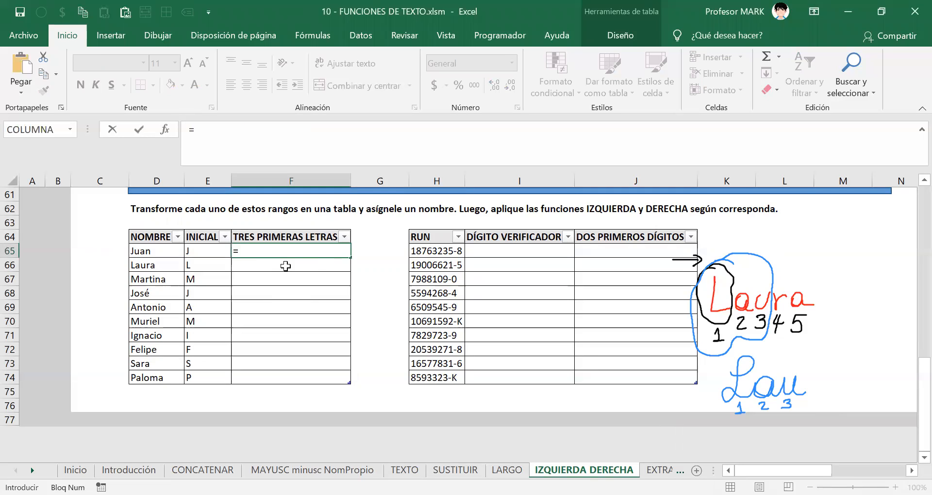
{"action": "type", "text": "IZQUIERDA("}
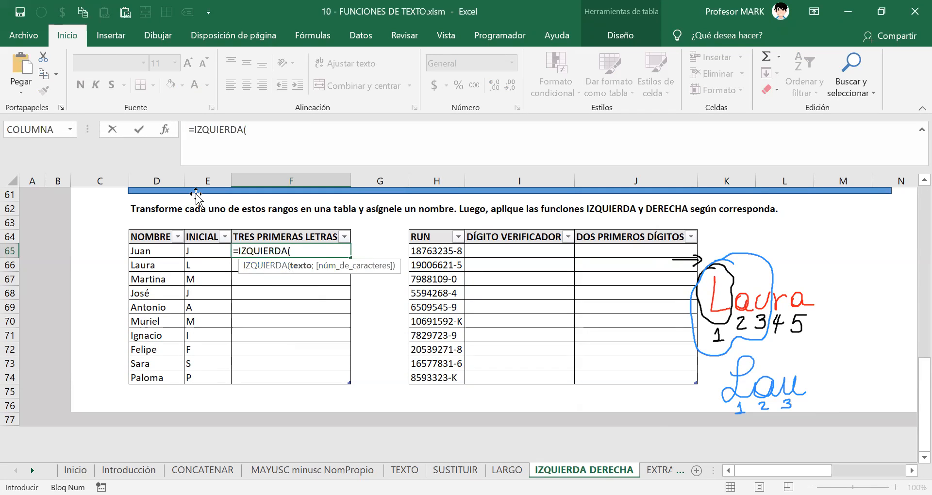
{"action": "left_click", "coordinate": [168, 250]}
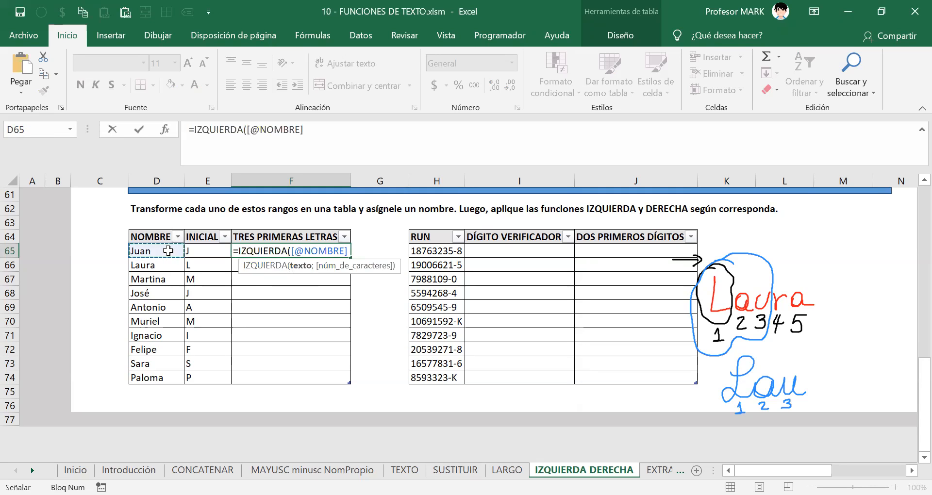
{"action": "type", "text": ";"}
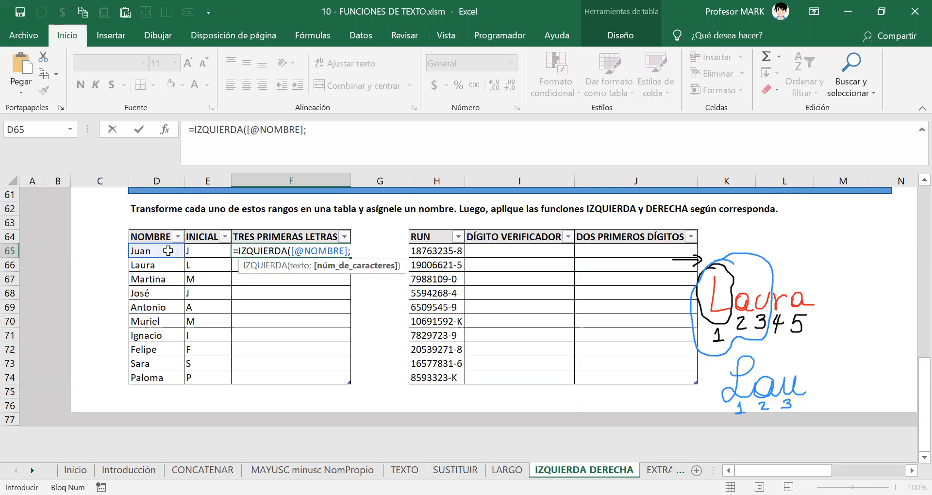
{"action": "type", "text": "3)"}
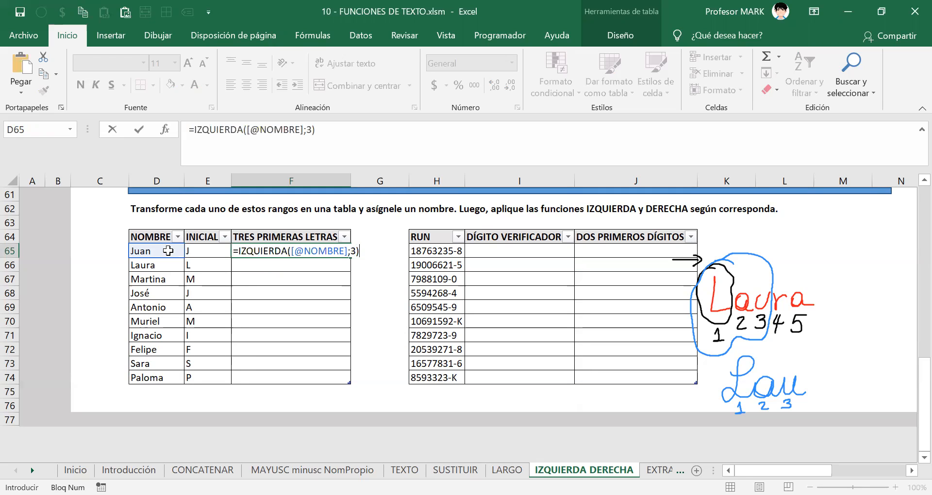
{"action": "key", "text": "Return"}
{"action": "key", "text": "Up"}
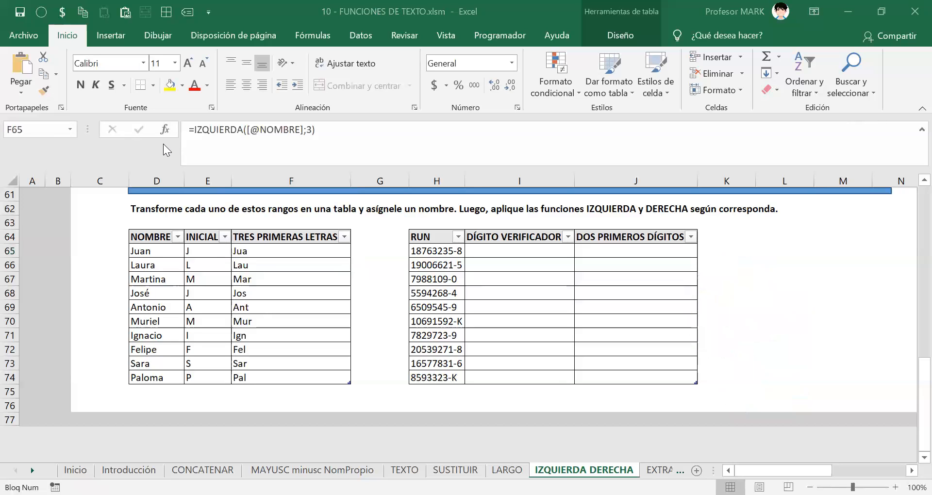
{"action": "left_click", "coordinate": [500, 250]}
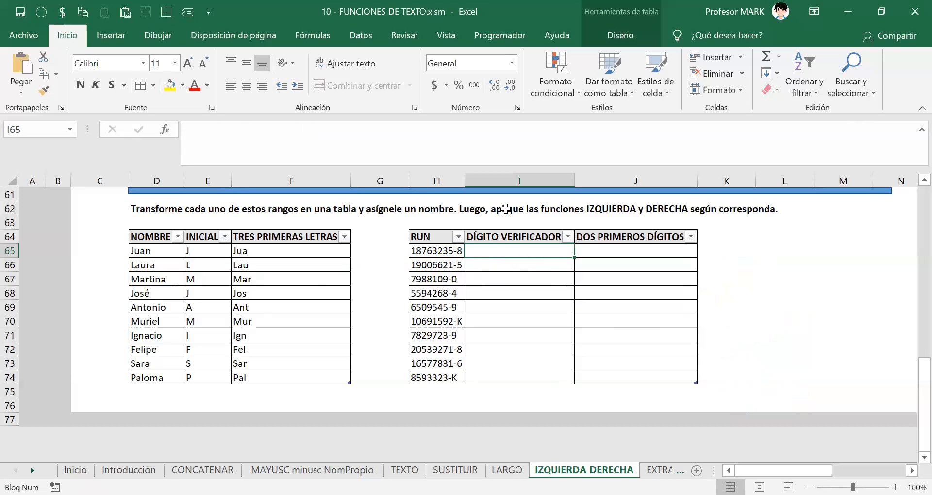
{"action": "scroll", "coordinate": [489, 250], "scroll_direction": "down", "scroll_amount": 1}
{"action": "scroll", "coordinate": [489, 250], "scroll_direction": "up", "scroll_amount": 1}
{"action": "left_click_drag", "start_coordinate": [430, 249], "coordinate": [440, 378]}
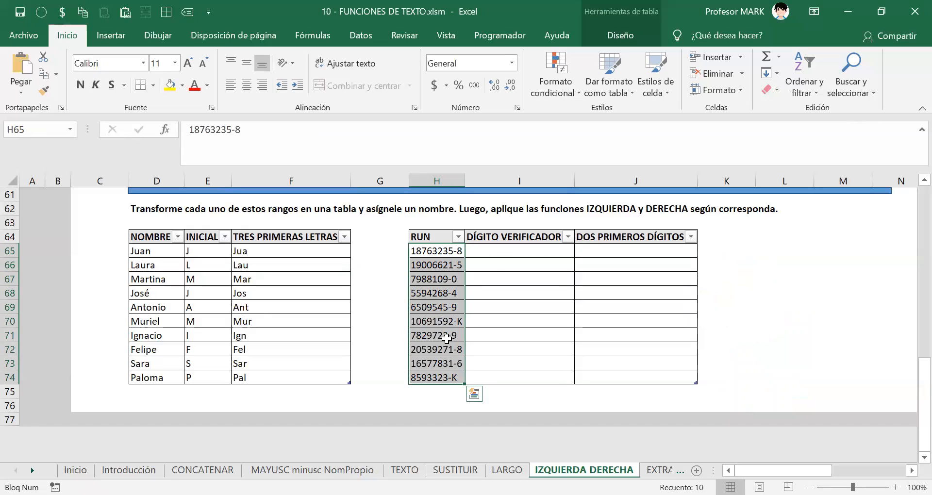
{"action": "left_click", "coordinate": [494, 251]}
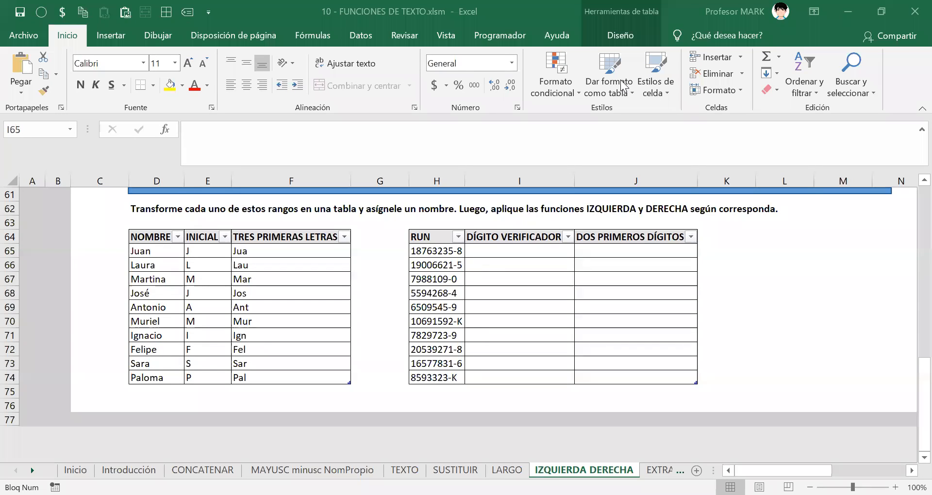
{"action": "left_click", "coordinate": [563, 249]}
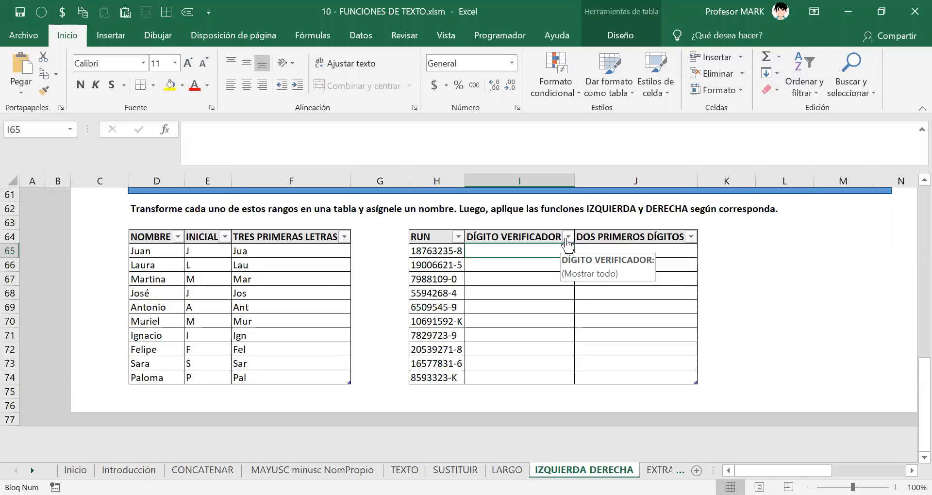
{"action": "type", "text": "=d"}
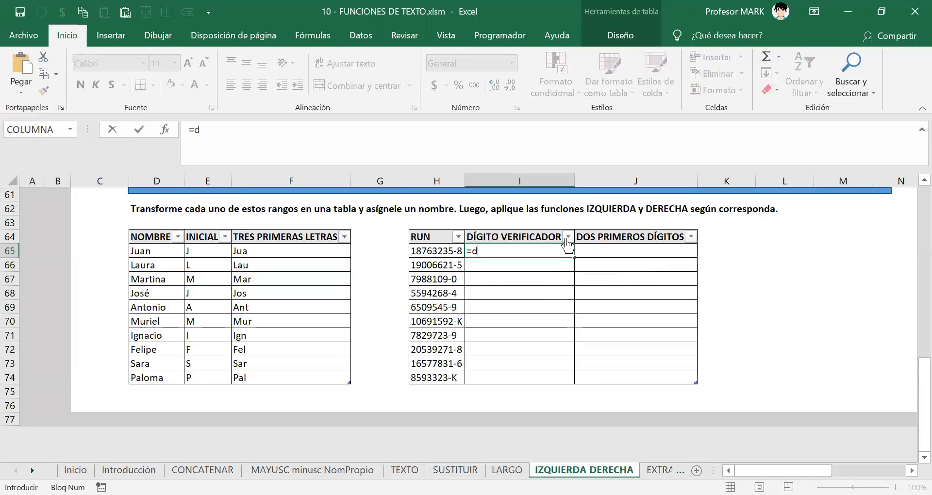
{"action": "type", "text": "ERECHA("}
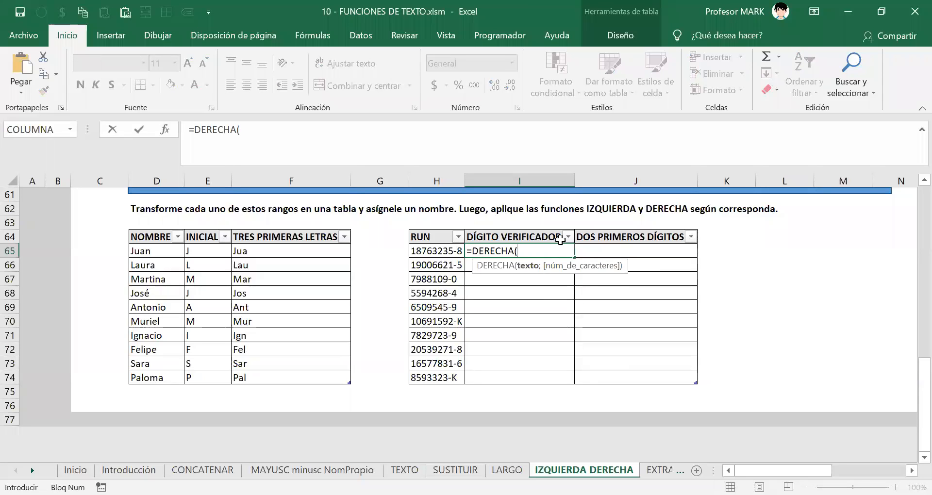
{"action": "left_click", "coordinate": [449, 251]}
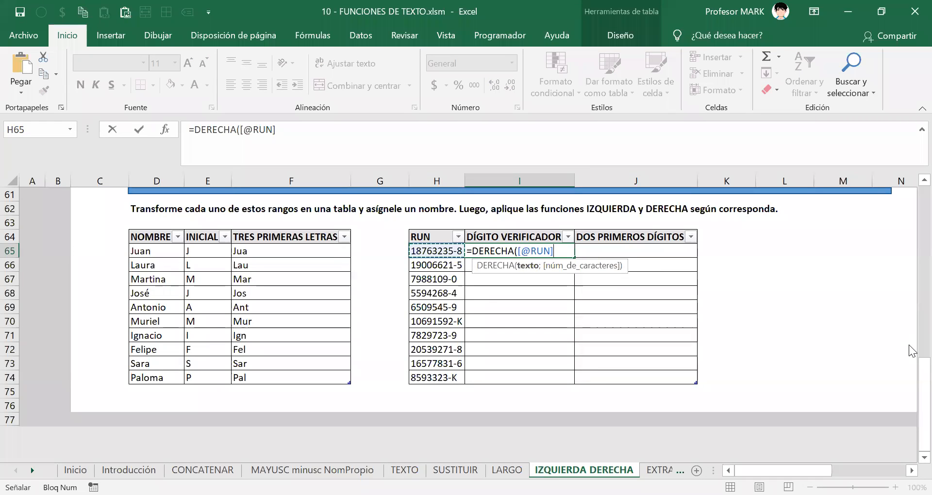
{"action": "type", "text": ";"}
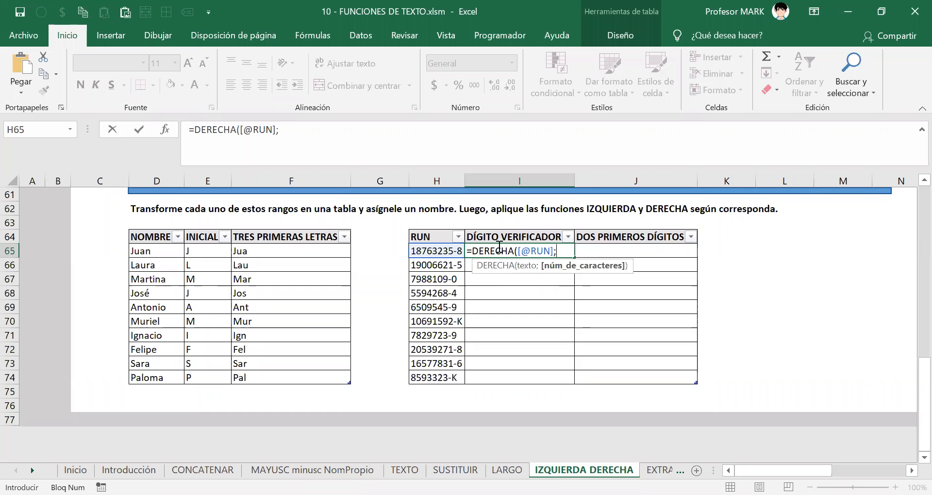
{"action": "type", "text": "1)"}
{"action": "left_click_drag", "start_coordinate": [565, 250], "coordinate": [456, 250]}
{"action": "left_click", "coordinate": [483, 254]}
{"action": "right_click", "coordinate": [483, 253]}
{"action": "left_click", "coordinate": [510, 283]}
{"action": "key", "text": "Return"}
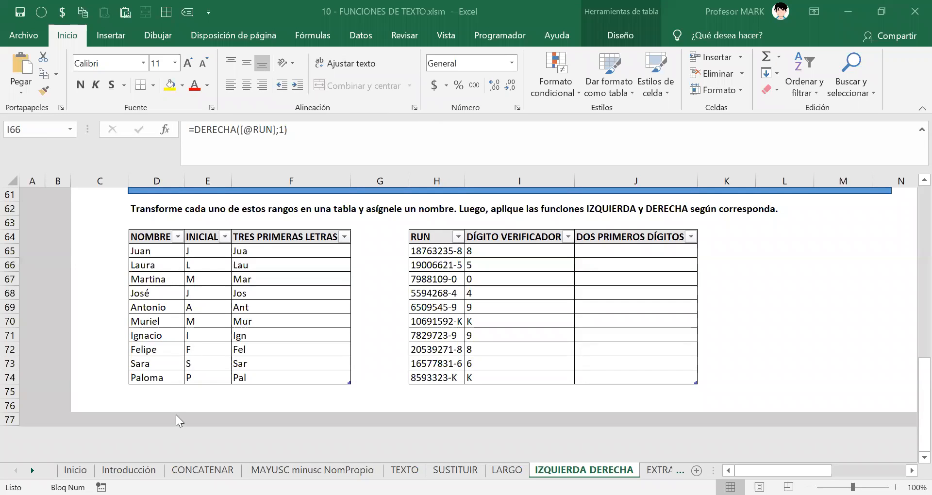
{"action": "left_click", "coordinate": [181, 403]}
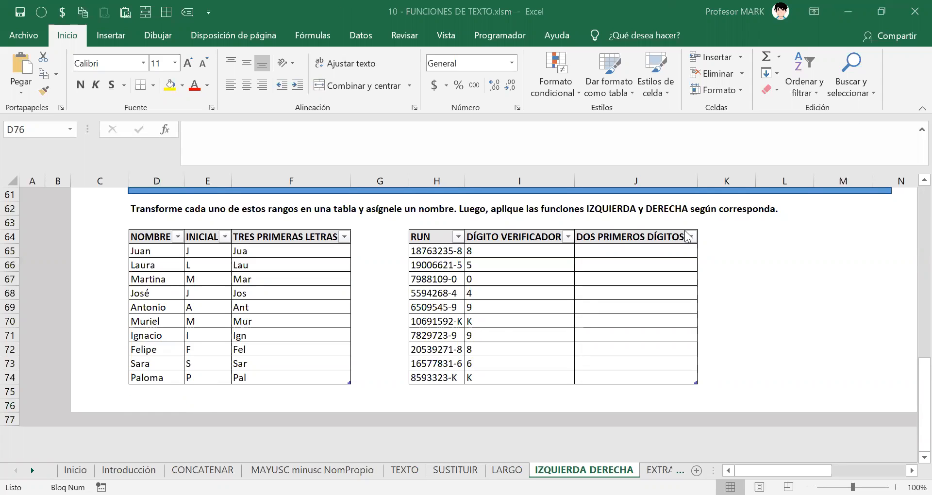
{"action": "left_click", "coordinate": [551, 251]}
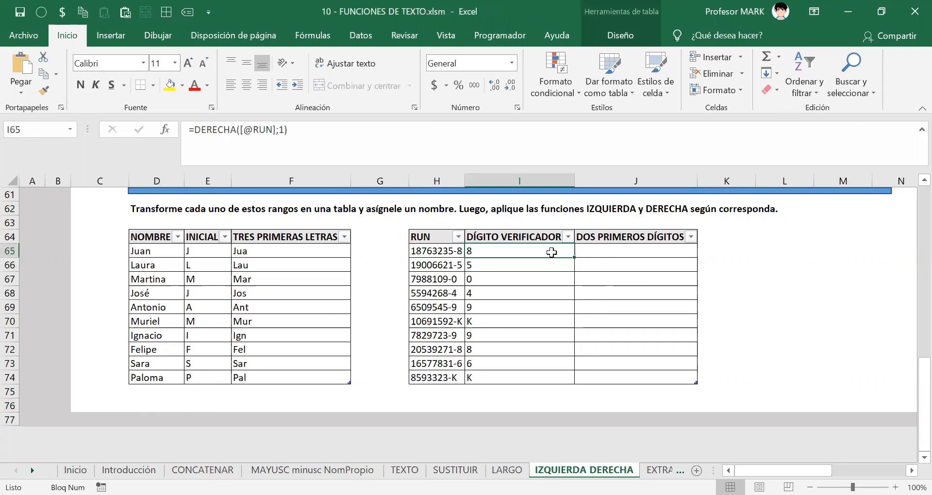
{"action": "type", "text": "="}
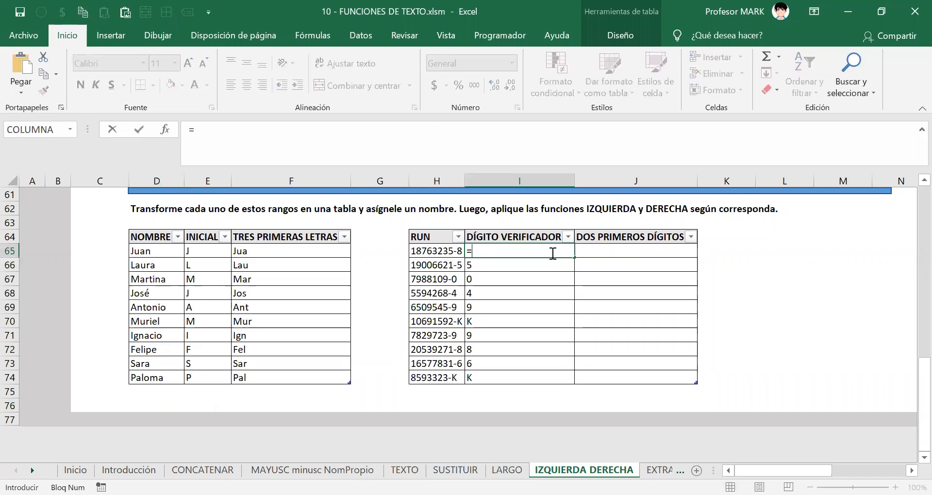
{"action": "type", "text": "IZQUIERDA("}
{"action": "key", "text": "Left"}
{"action": "type", "text": ";9("}
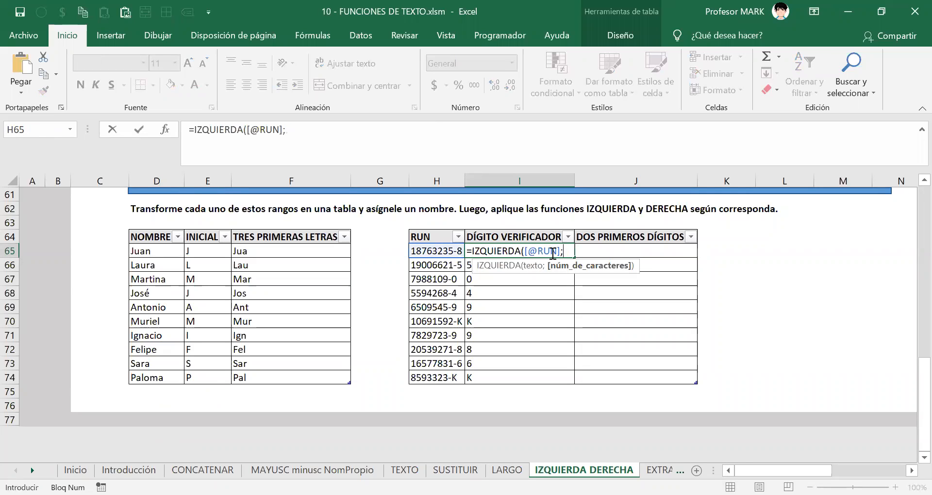
{"action": "key", "text": "BackSpace"}
{"action": "type", "text": ")"}
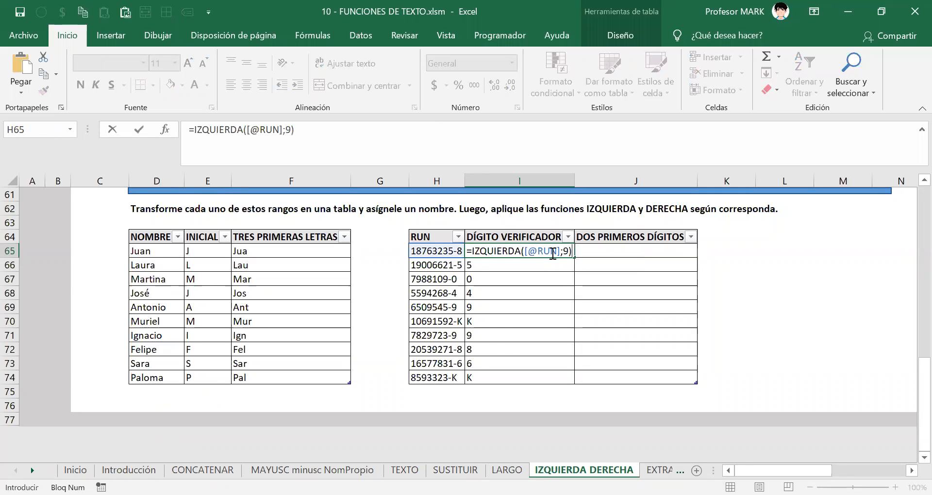
{"action": "key", "text": "Return"}
Select I65 down to the column's end and delete those results.
{"action": "left_click", "coordinate": [551, 253]}
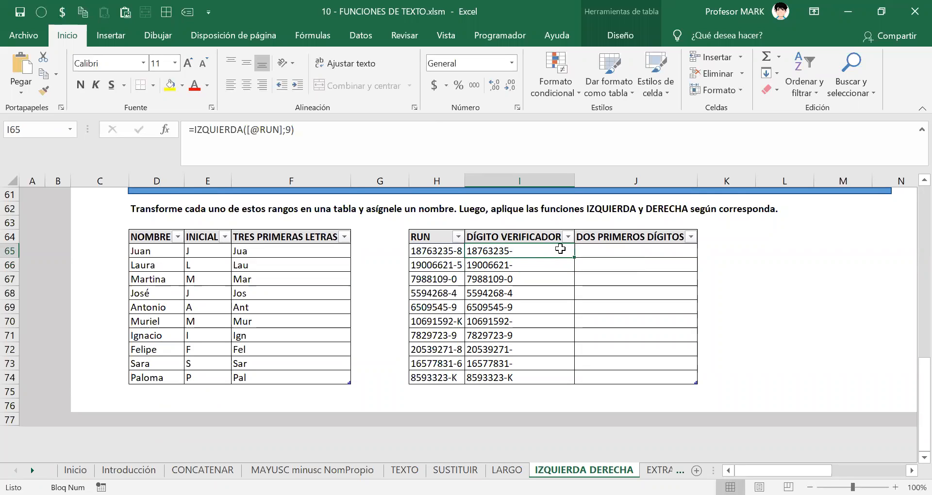
{"action": "key", "text": "ctrl+shift+Down"}
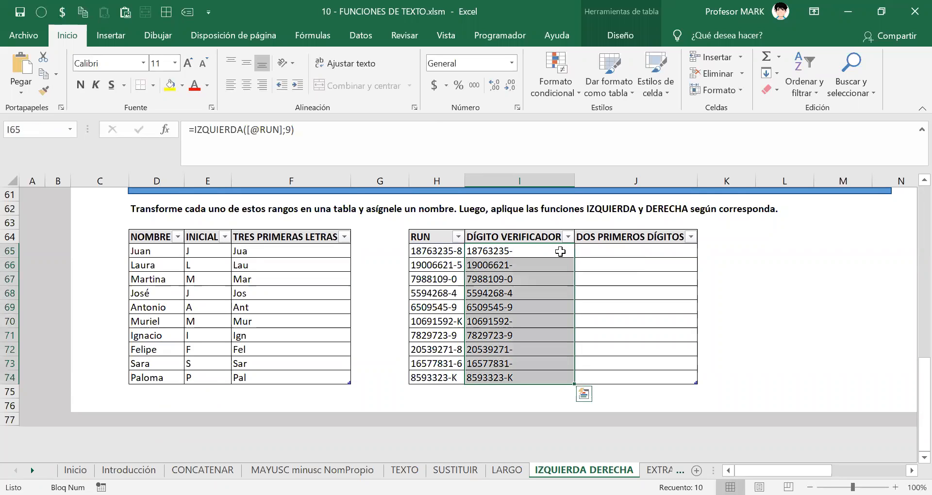
{"action": "key", "text": "Delete"}
{"action": "key", "text": "Up"}
{"action": "key", "text": "Down"}
{"action": "key", "text": "ctrl+g"}
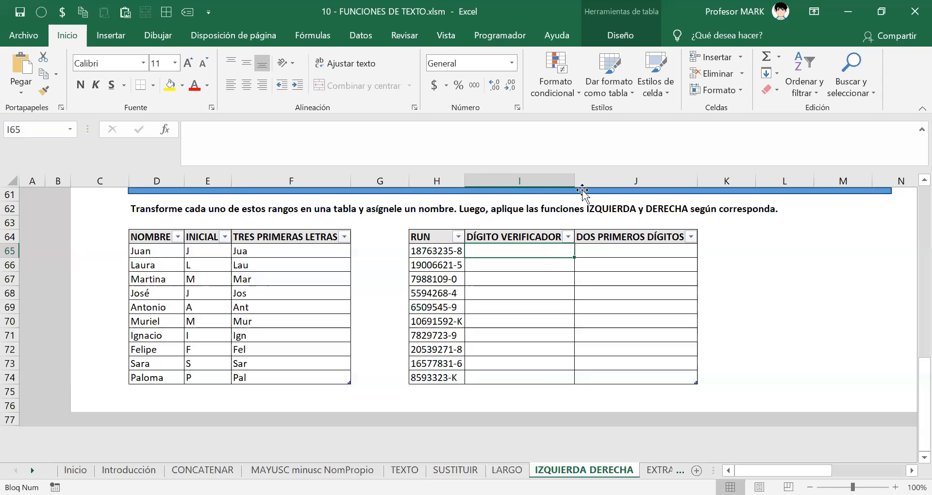
{"action": "left_click", "coordinate": [509, 250]}
{"action": "type", "text": "="}
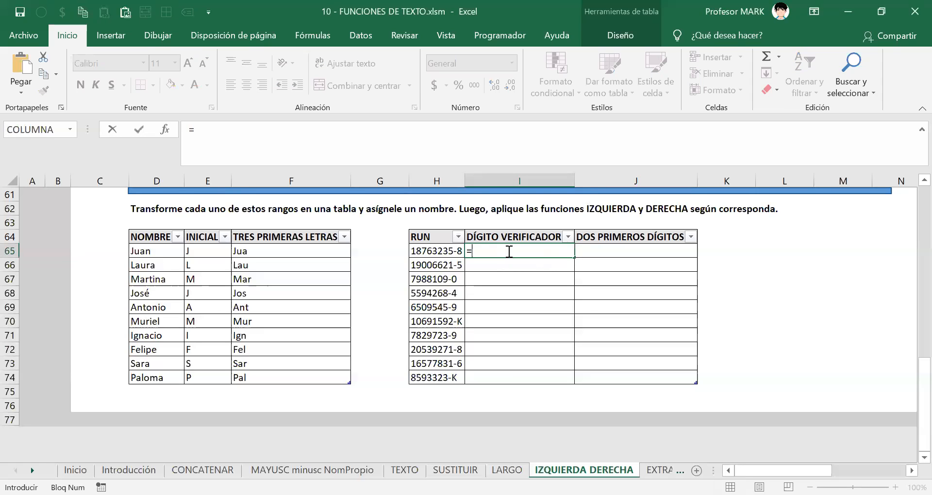
{"action": "type", "text": "DERECHA("}
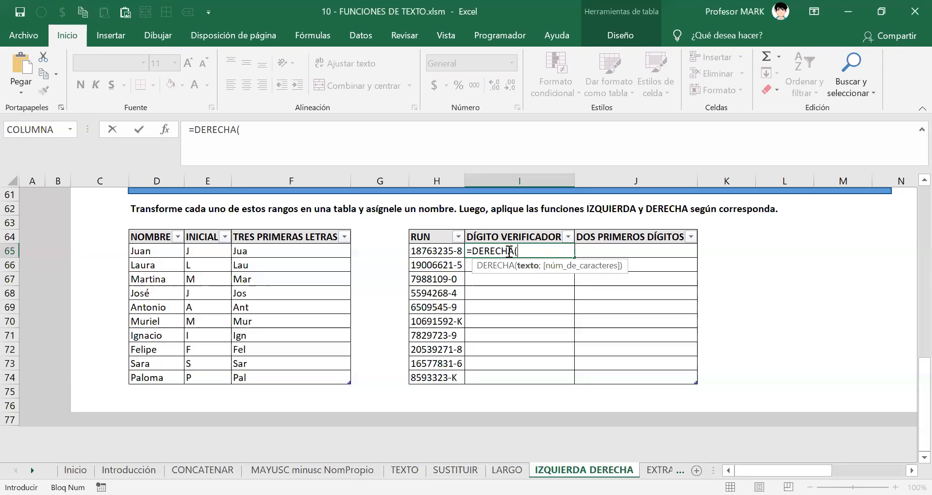
{"action": "left_click", "coordinate": [428, 251]}
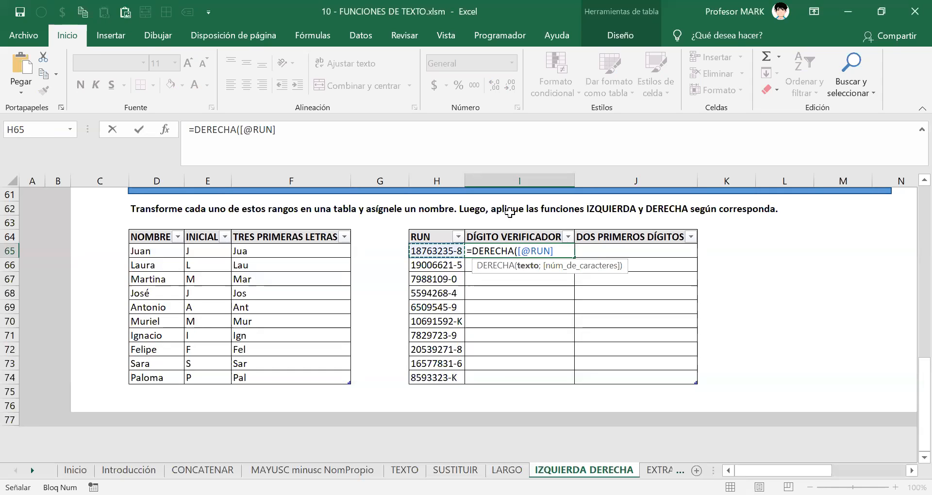
{"action": "type", "text": ")"}
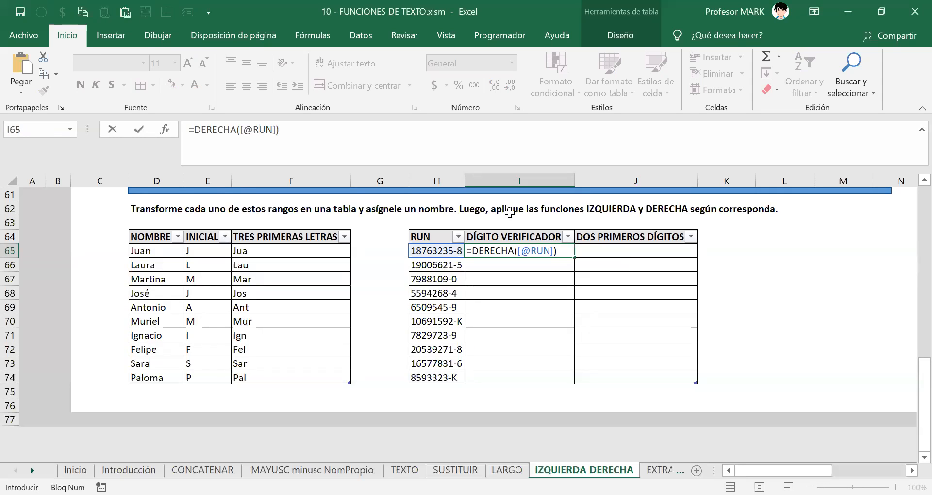
{"action": "key", "text": "Return"}
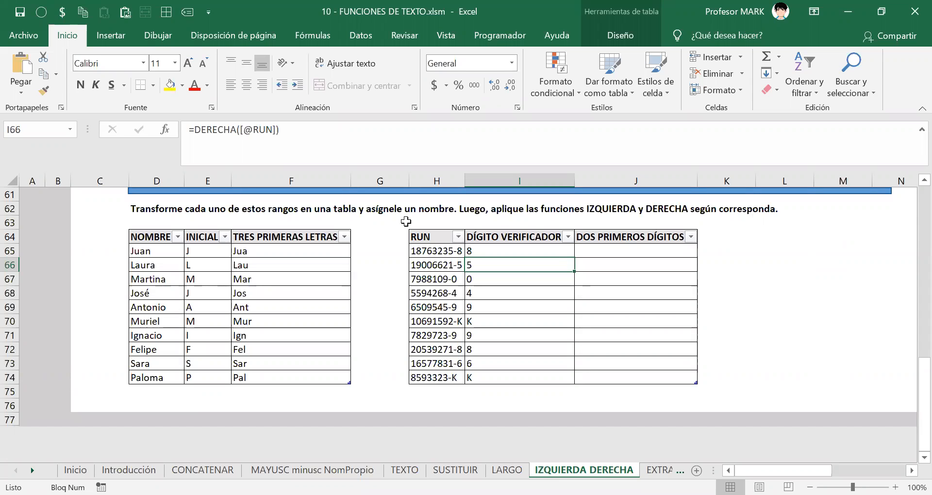
{"action": "double_click", "coordinate": [473, 251]}
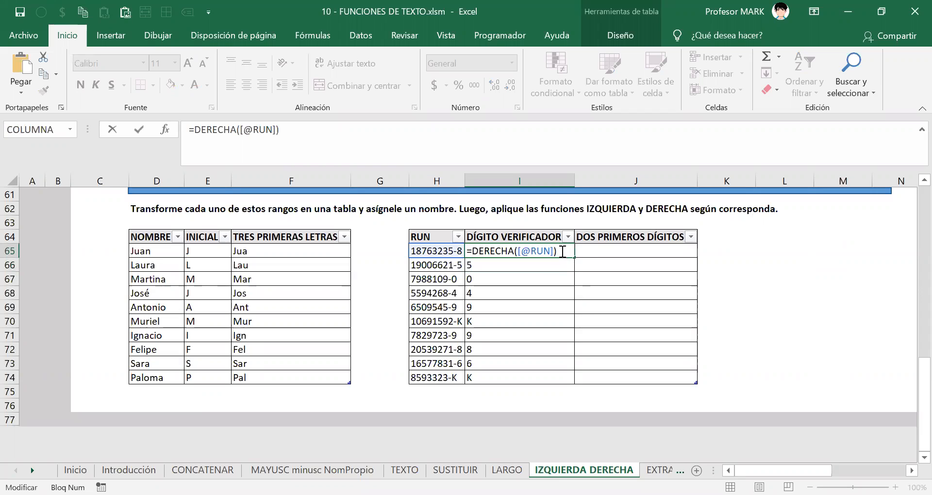
{"action": "key", "text": "Return"}
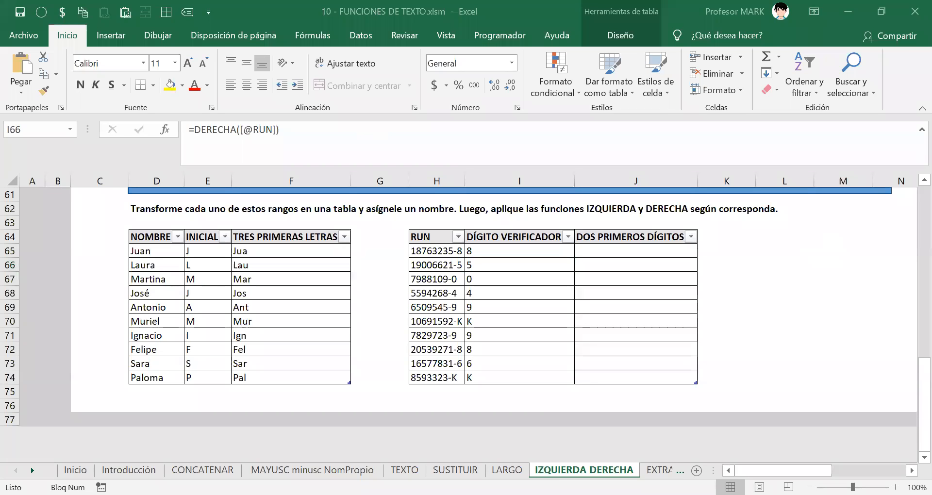
{"action": "left_click", "coordinate": [73, 15]}
{"action": "left_click", "coordinate": [895, 79]}
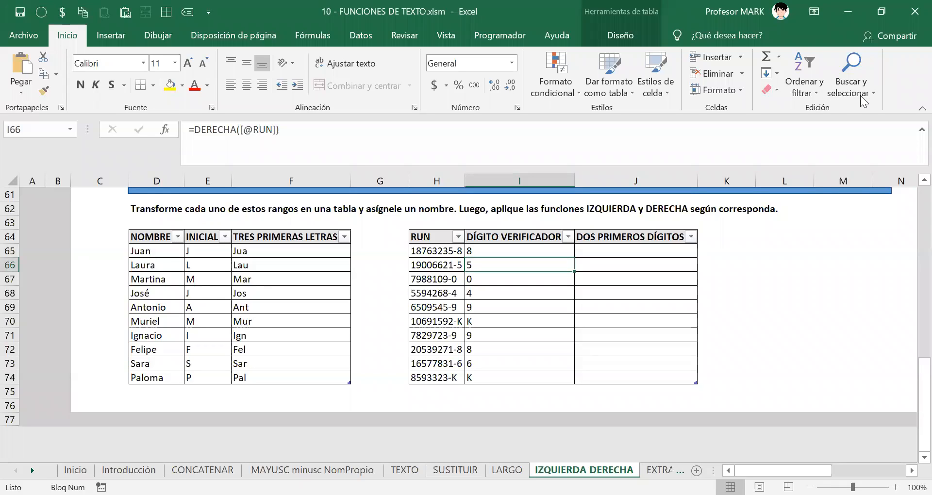
{"action": "left_click", "coordinate": [591, 251]}
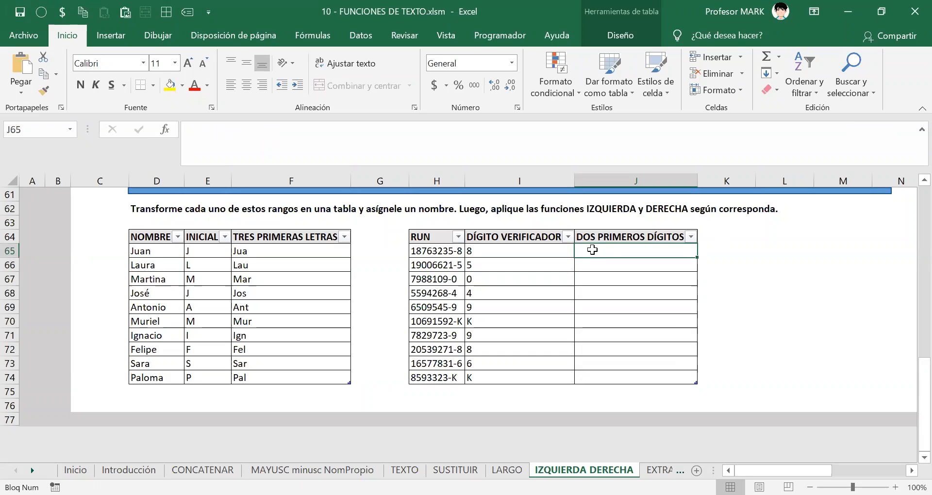
{"action": "left_click_drag", "start_coordinate": [713, 470], "coordinate": [803, 467]}
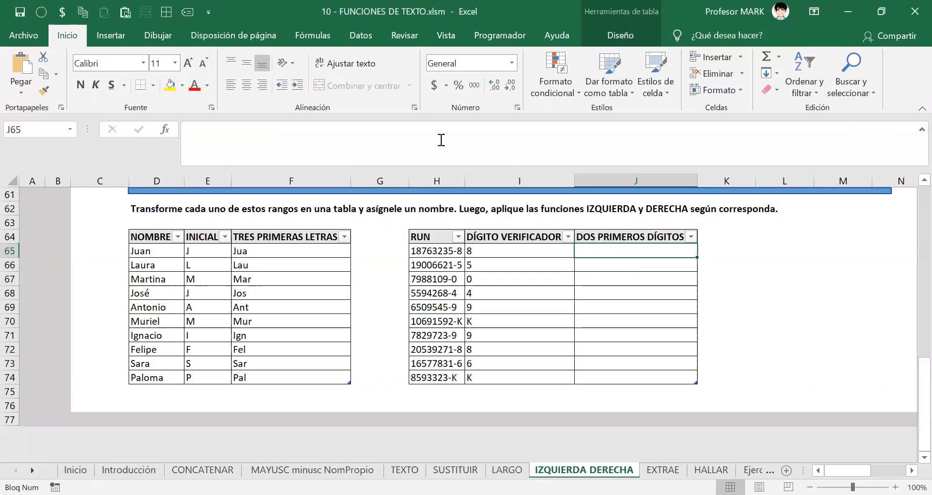
{"action": "left_click", "coordinate": [589, 246]}
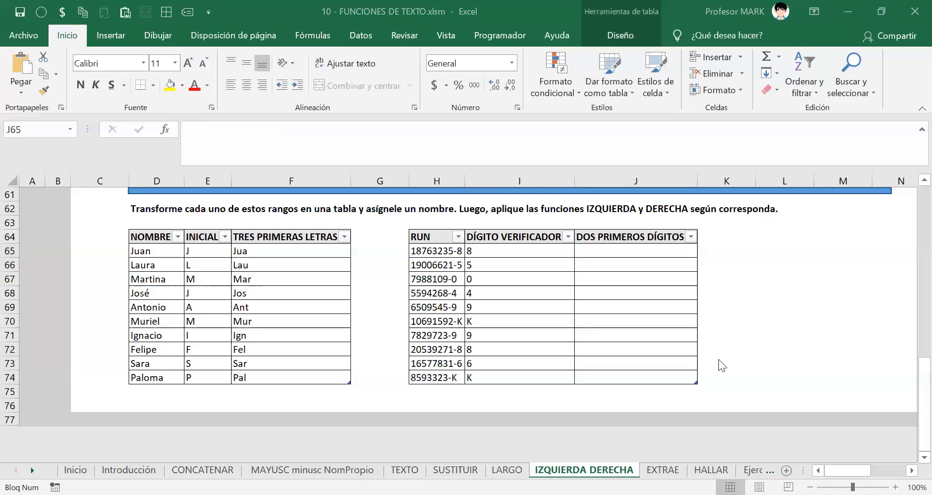
{"action": "left_click", "coordinate": [612, 248]}
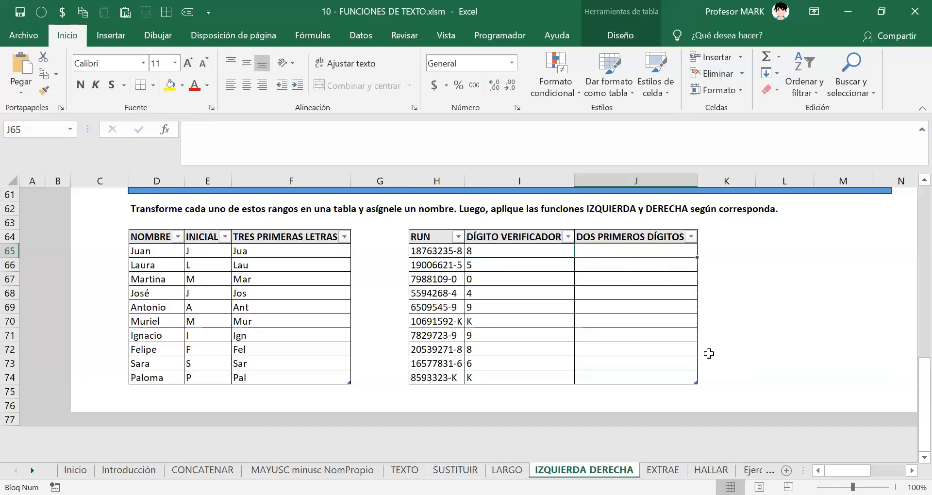
{"action": "type", "text": "="}
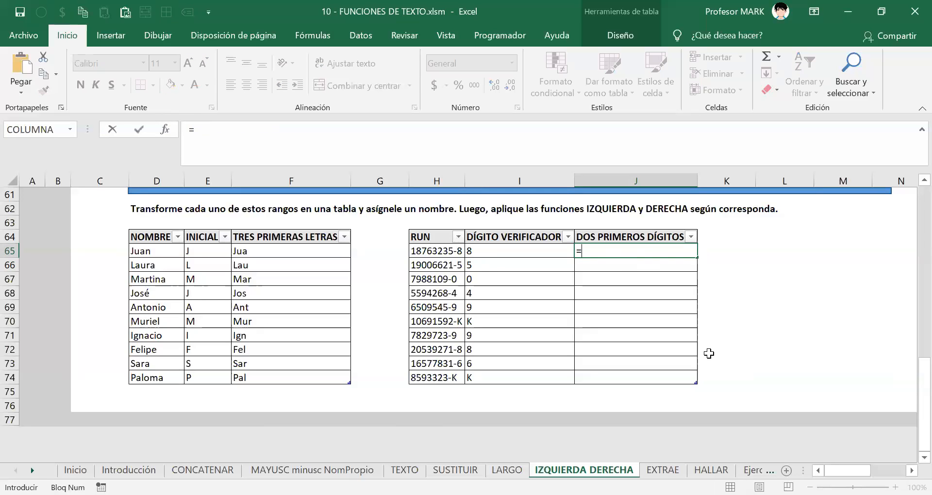
{"action": "type", "text": "IZQUIERDA("}
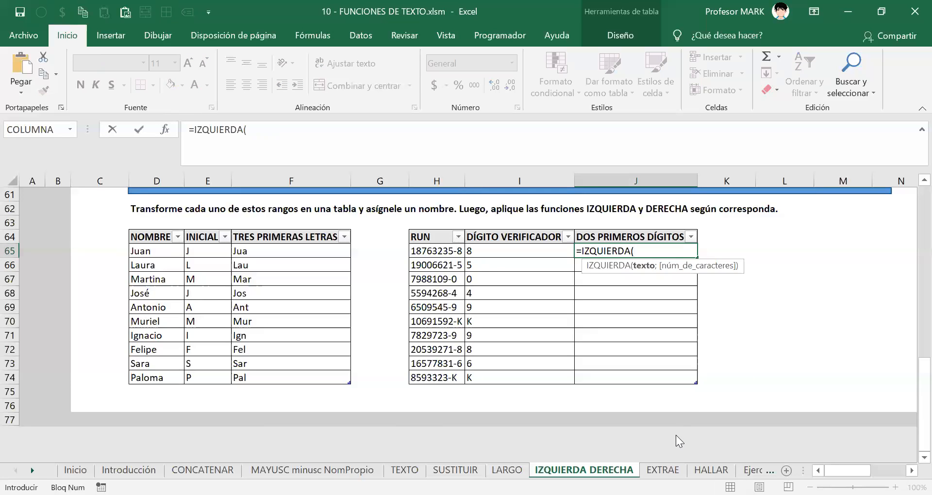
{"action": "left_click", "coordinate": [447, 250]}
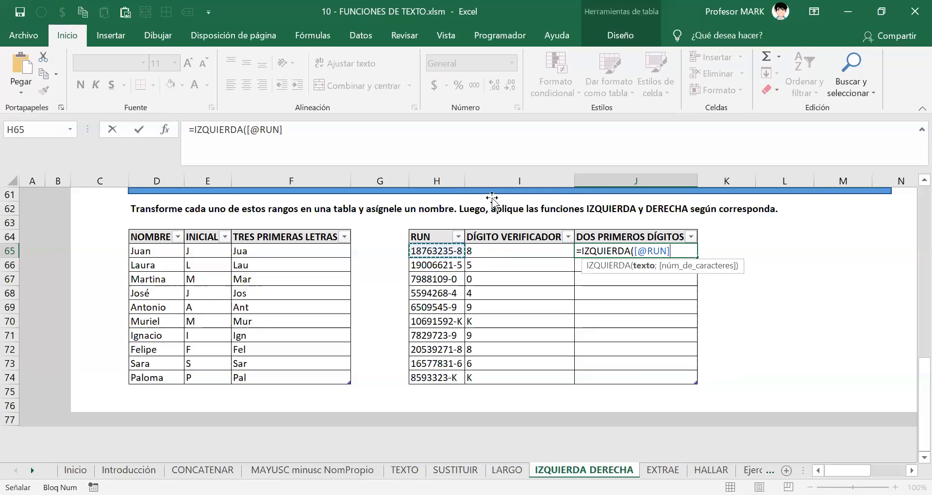
{"action": "type", "text": ";"}
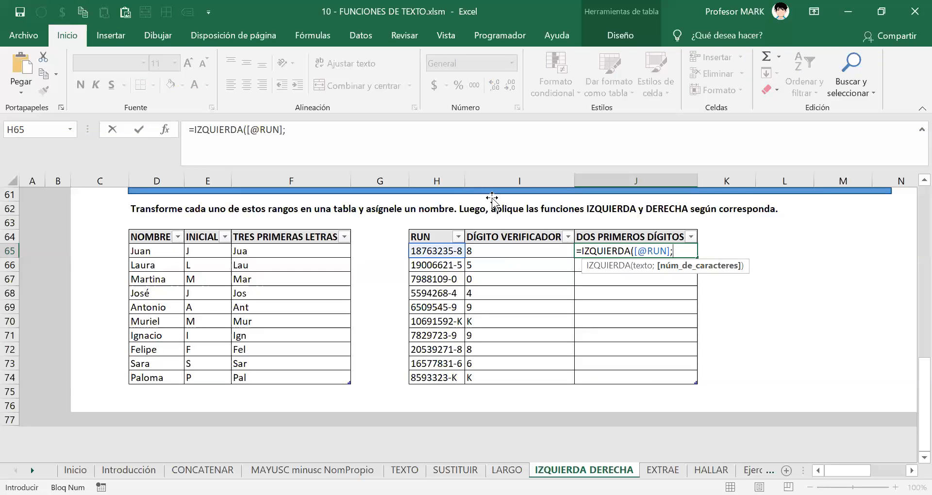
{"action": "type", "text": "2)"}
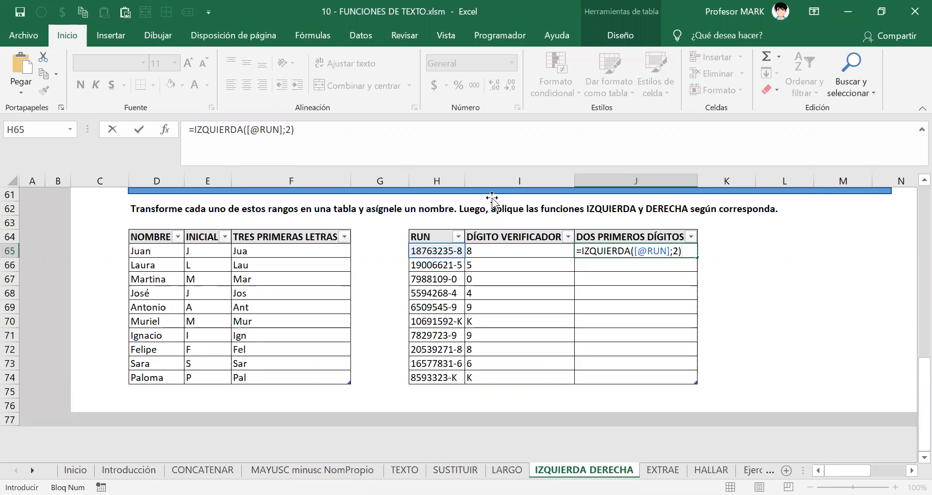
{"action": "key", "text": "Return"}
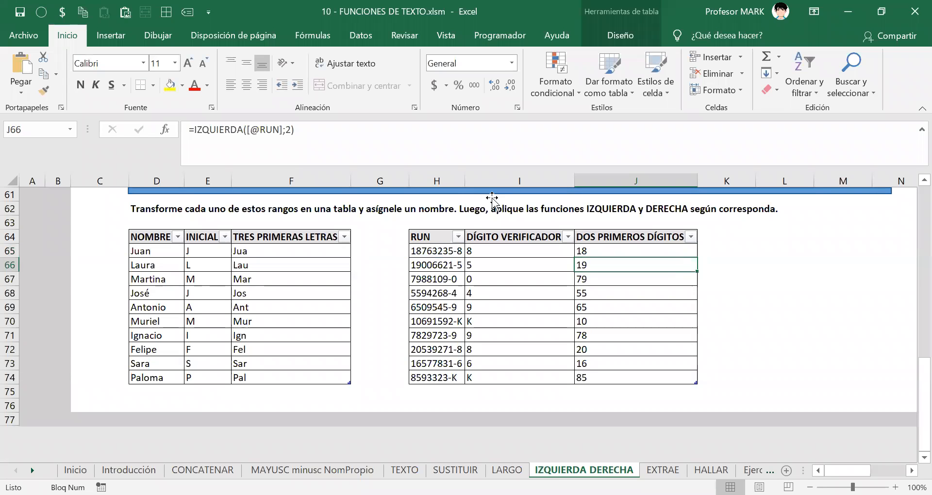